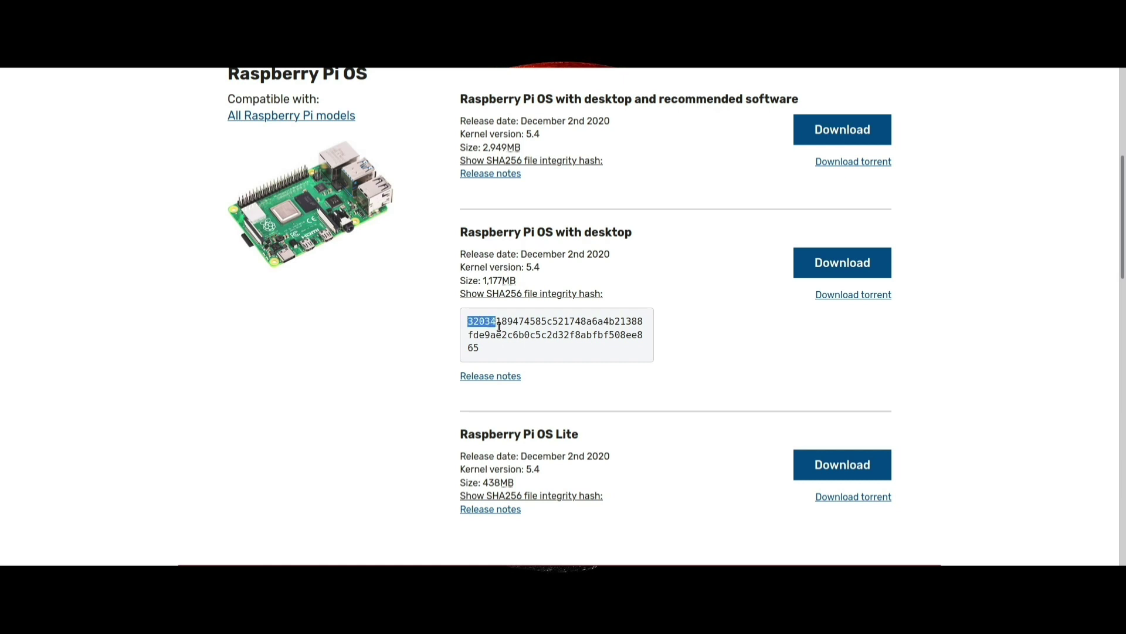
Compute the SHA-256 checksum of 2020-08-20-raspios-buster-armhf.zip in a terminal opened at the Descargas folder.
{"action": "left_click", "coordinate": [538, 332]}
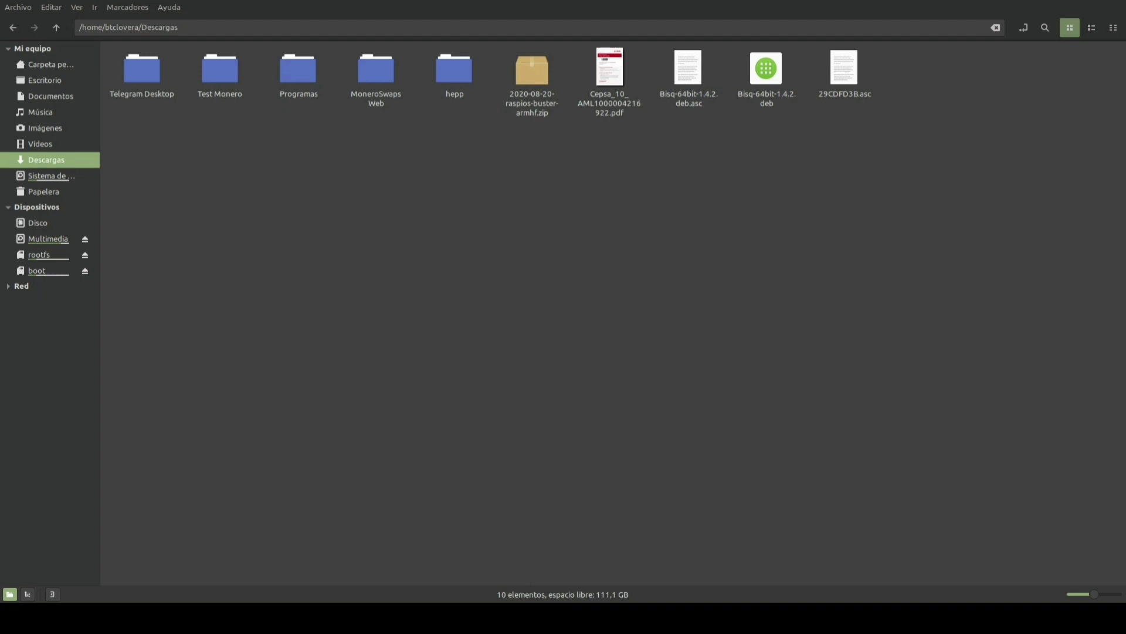
{"action": "key", "text": "ctrl+alt+t"}
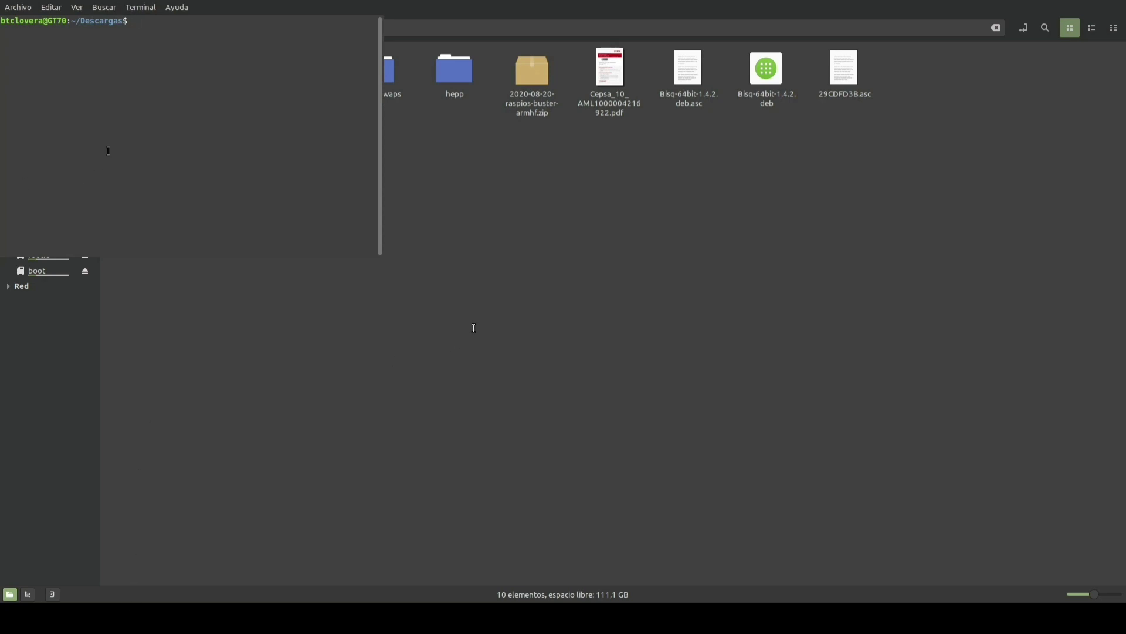
{"action": "type", "text": "sha256sum 20"}
{"action": "key", "text": "Tab"}
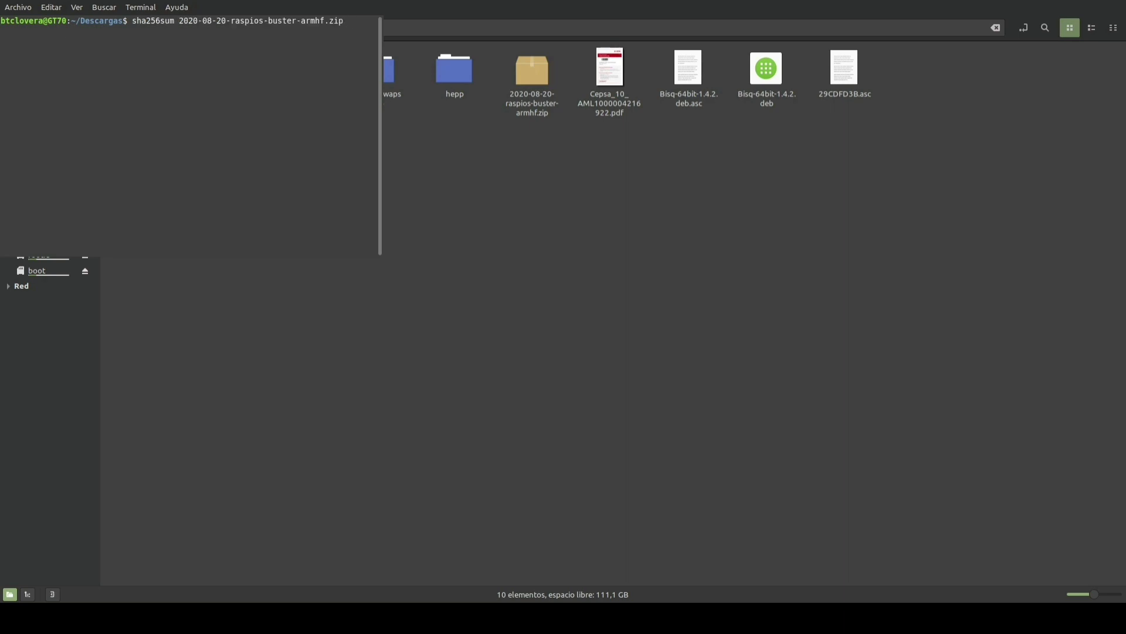
{"action": "key", "text": "Return"}
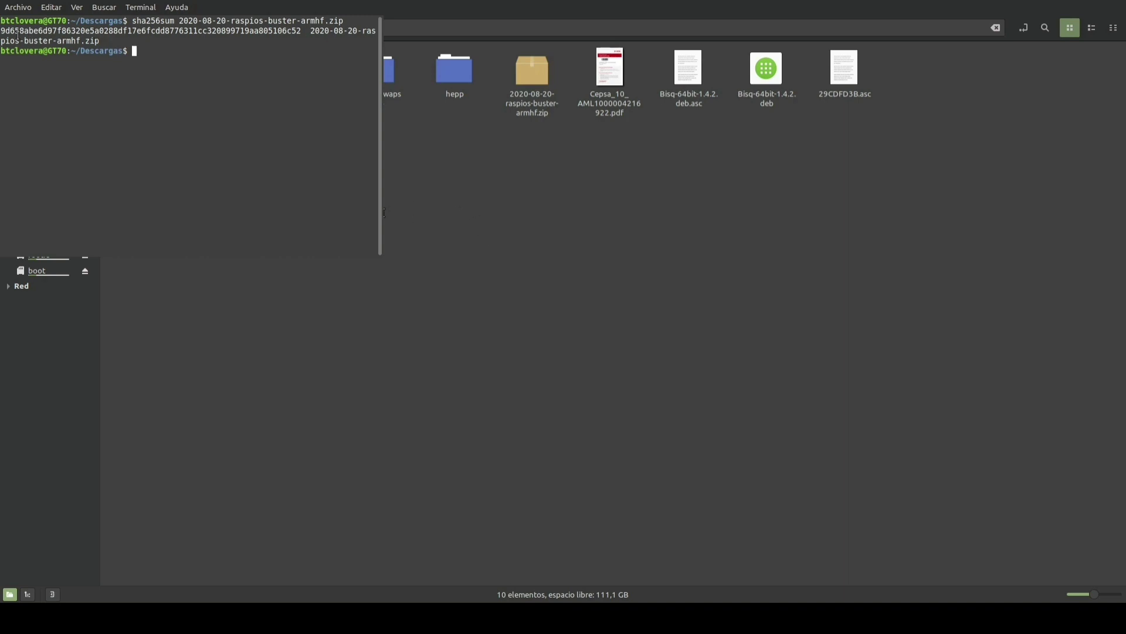
Compare the computed checksum with the hash published for Raspberry Pi OS with desktop, and close the download page and terminal.
{"action": "left_click_drag", "start_coordinate": [1, 31], "coordinate": [298, 29]}
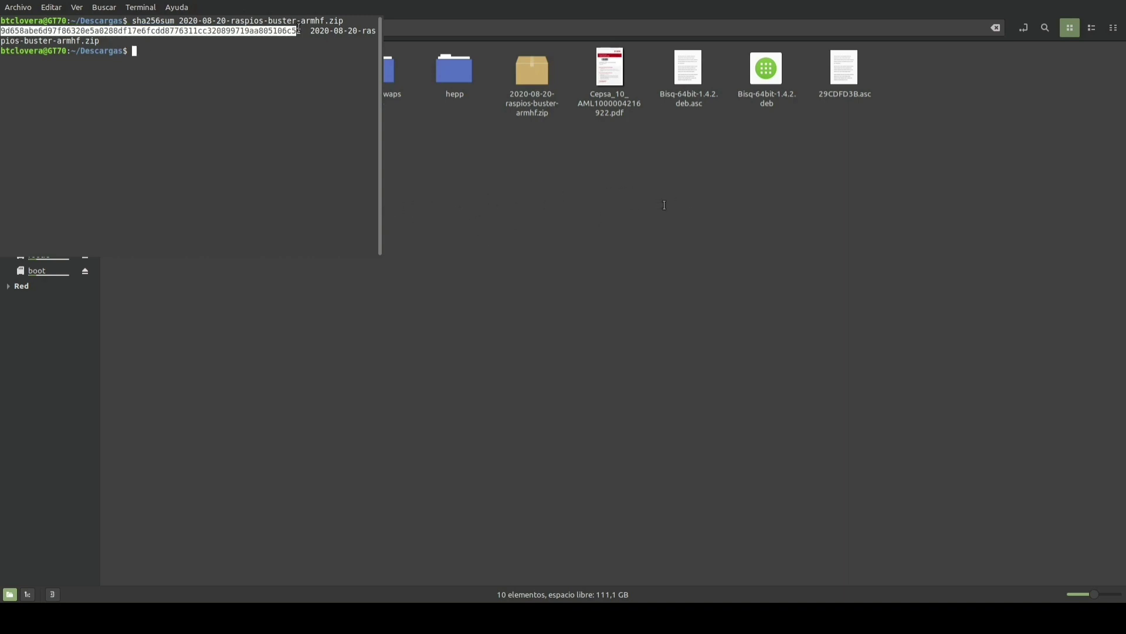
{"action": "left_click_drag", "start_coordinate": [298, 28], "coordinate": [301, 29]}
{"action": "left_click", "coordinate": [704, 171]}
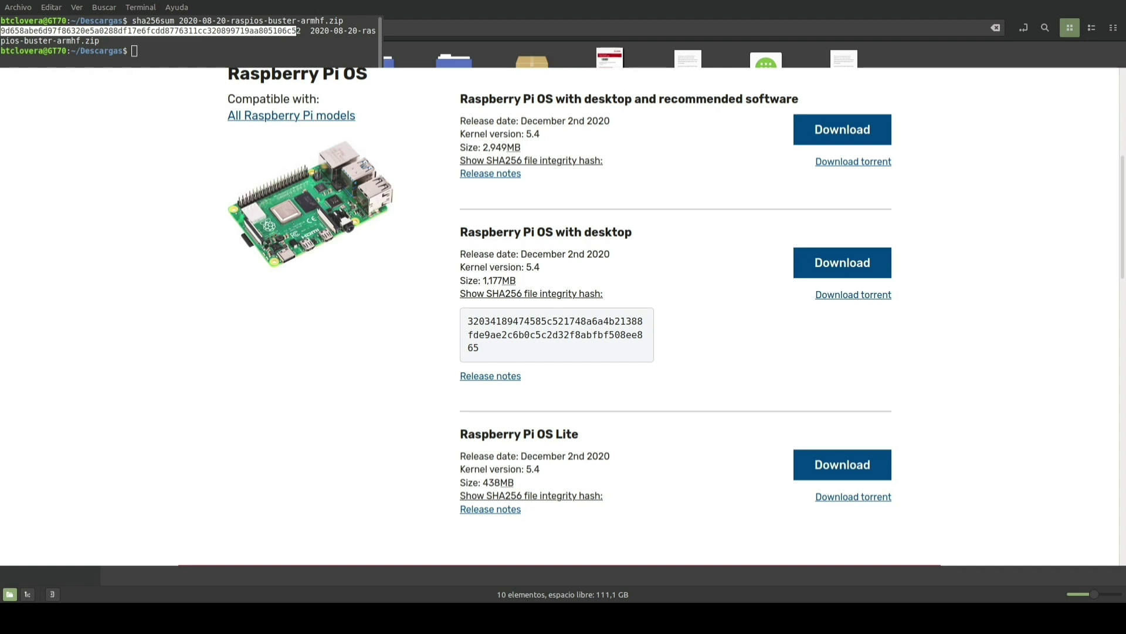
{"action": "key", "text": "ctrl+w"}
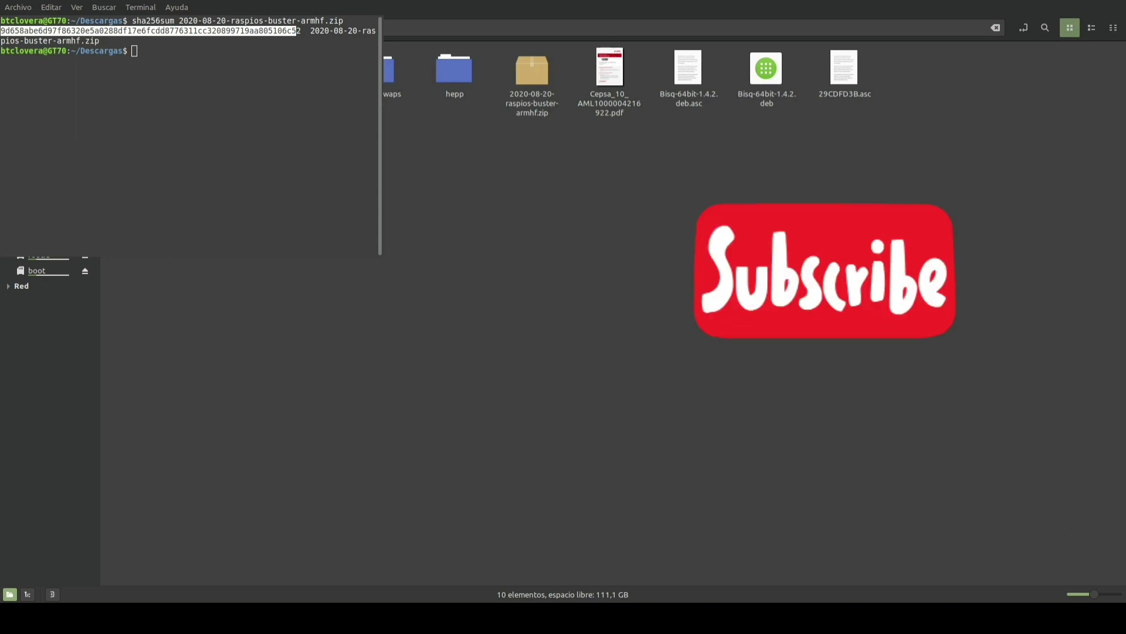
{"action": "key", "text": "ctrl+d"}
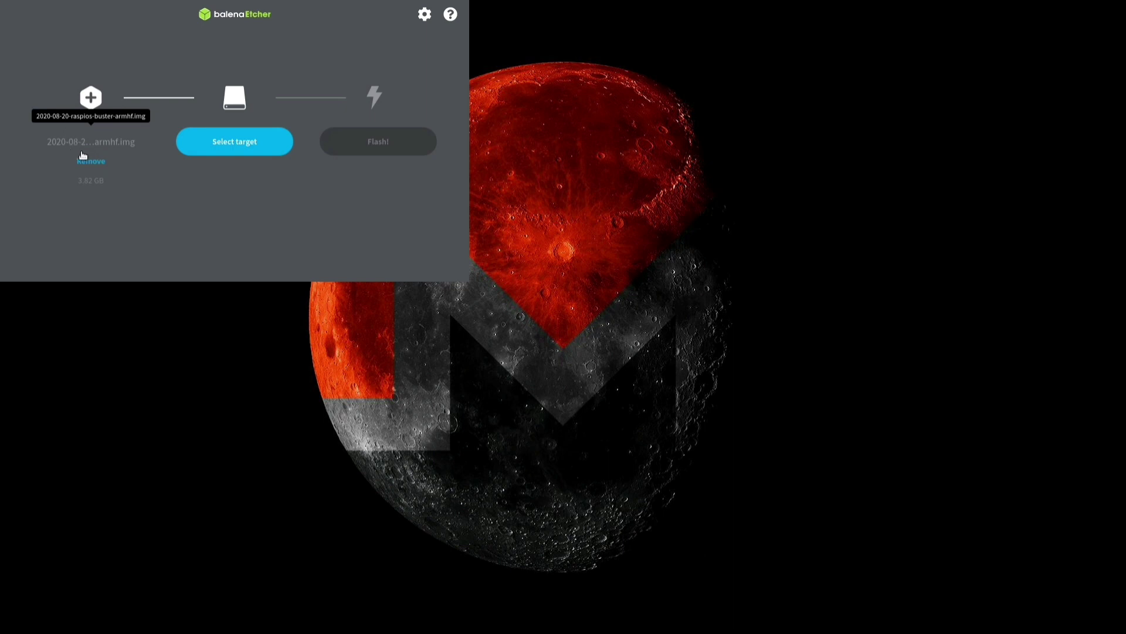
In balenaEtcher, choose the 31.3 GB (boot, rootfs) card at /dev/mmcblk1 as the flash target, and close the program.
{"action": "left_click", "coordinate": [223, 151]}
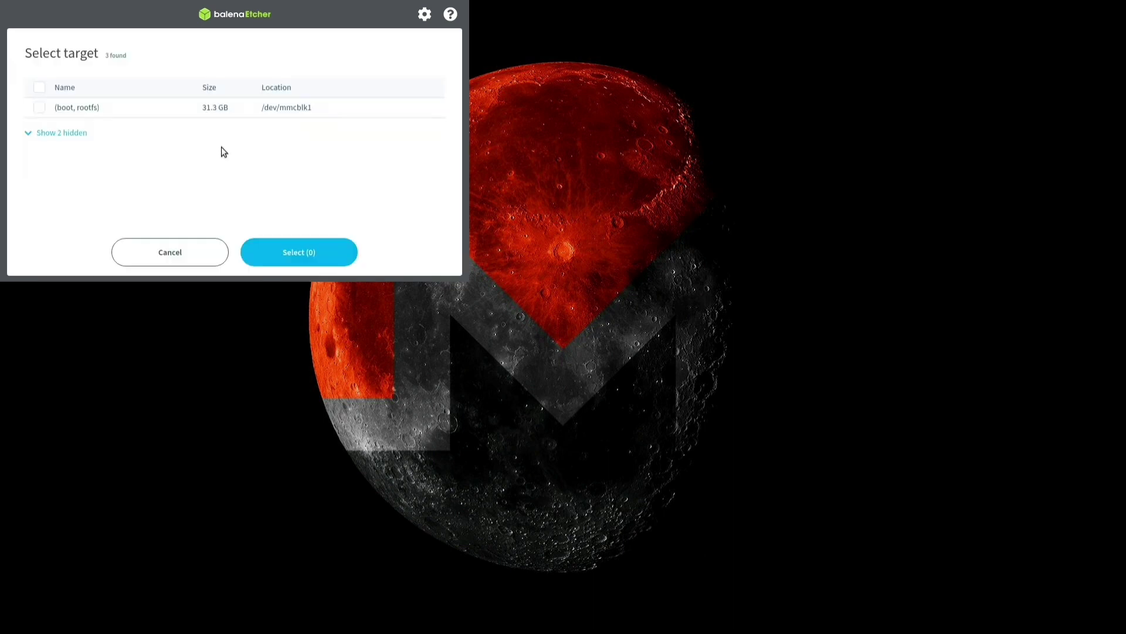
{"action": "left_click", "coordinate": [39, 108]}
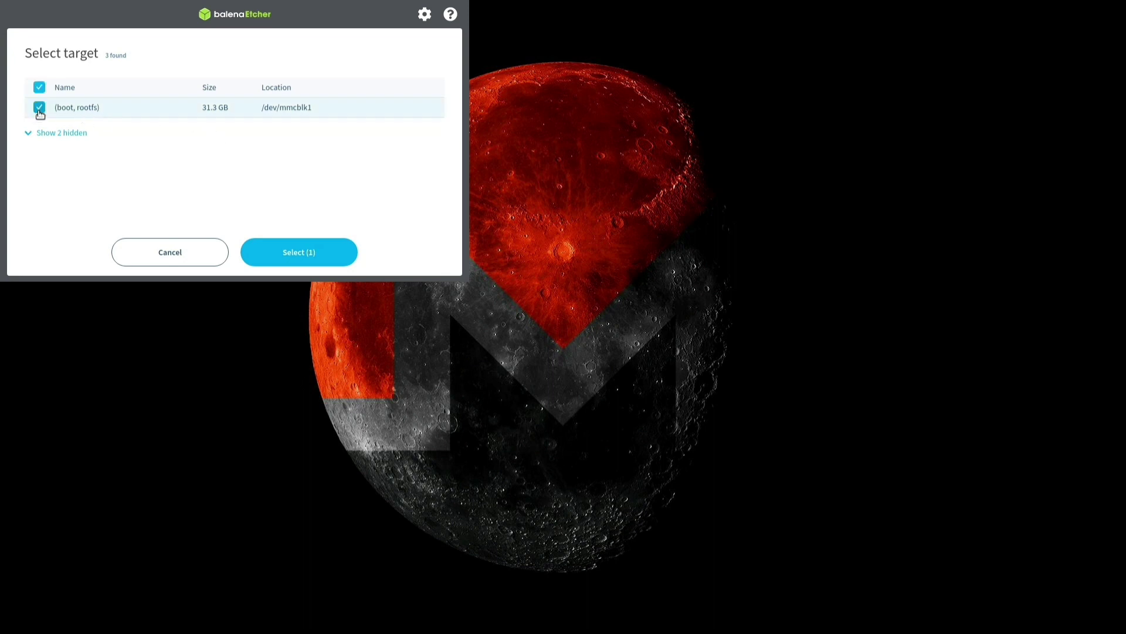
{"action": "left_click", "coordinate": [288, 251]}
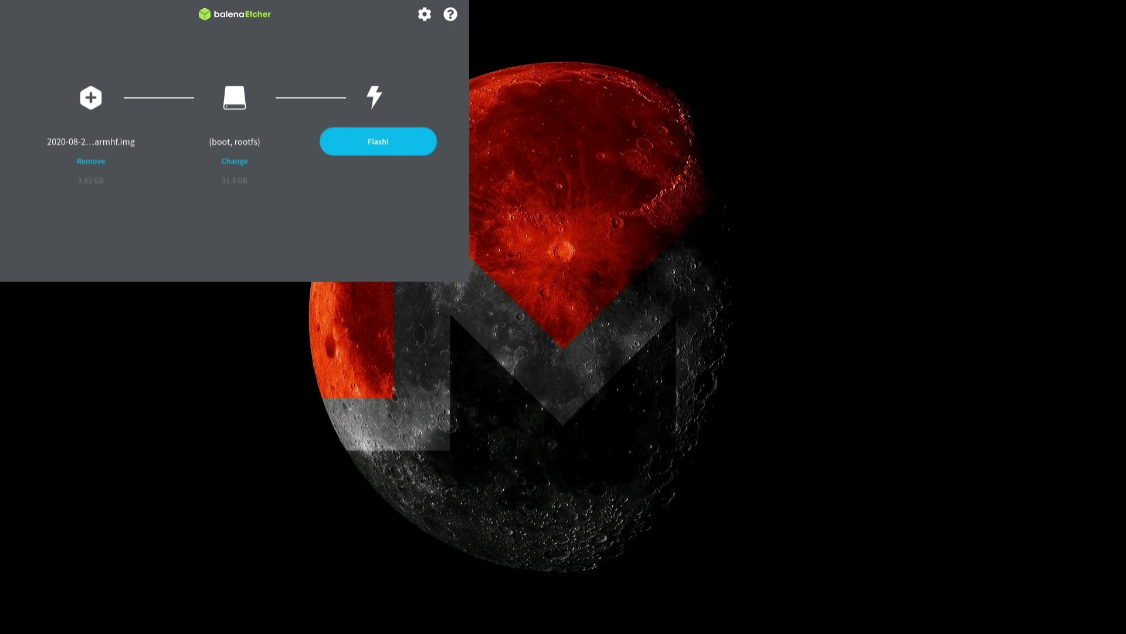
{"action": "key", "text": "alt+F4"}
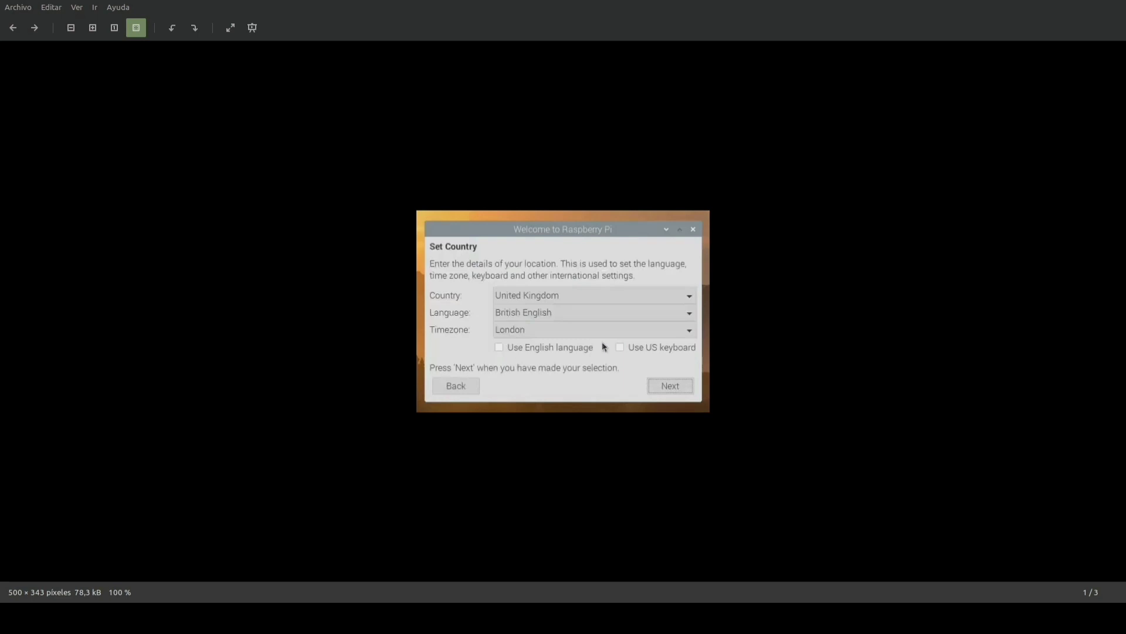
Examine the hostname, display, interface and performance settings in the Raspberry Pi configuration, and dismiss the dialog without saving.
{"action": "key", "text": "Right"}
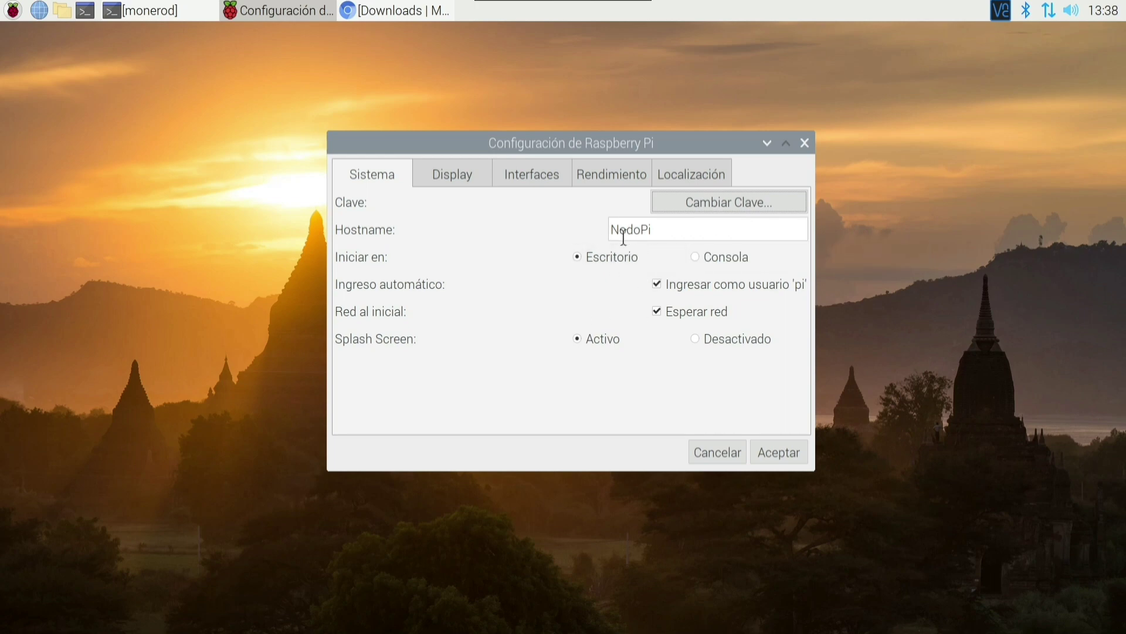
{"action": "left_click_drag", "start_coordinate": [665, 230], "coordinate": [606, 229]}
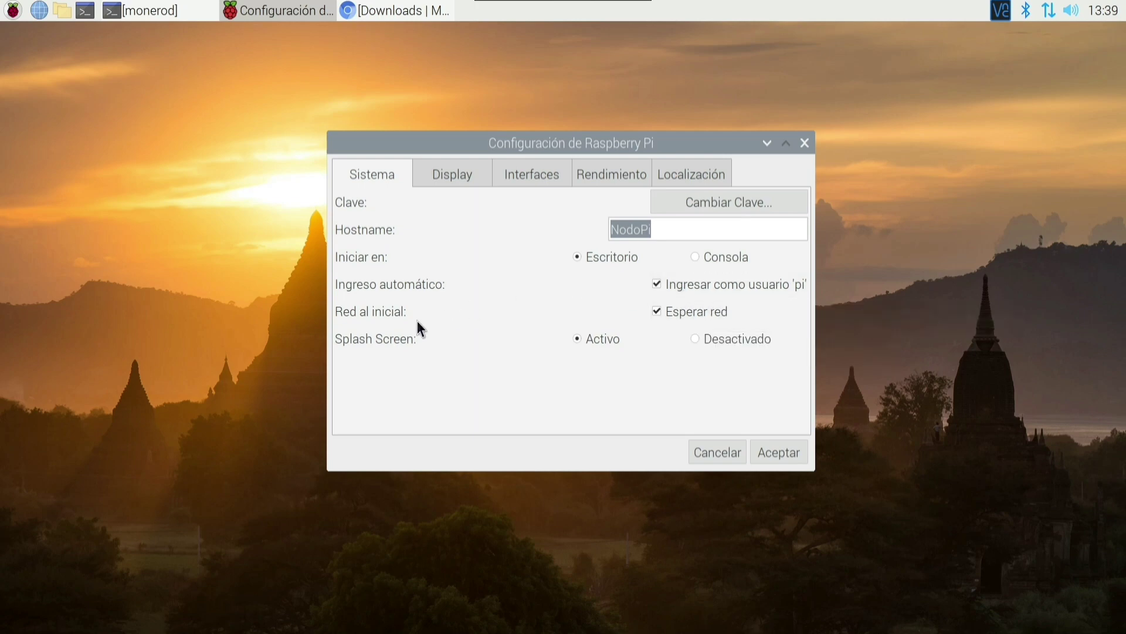
{"action": "left_click", "coordinate": [449, 175]}
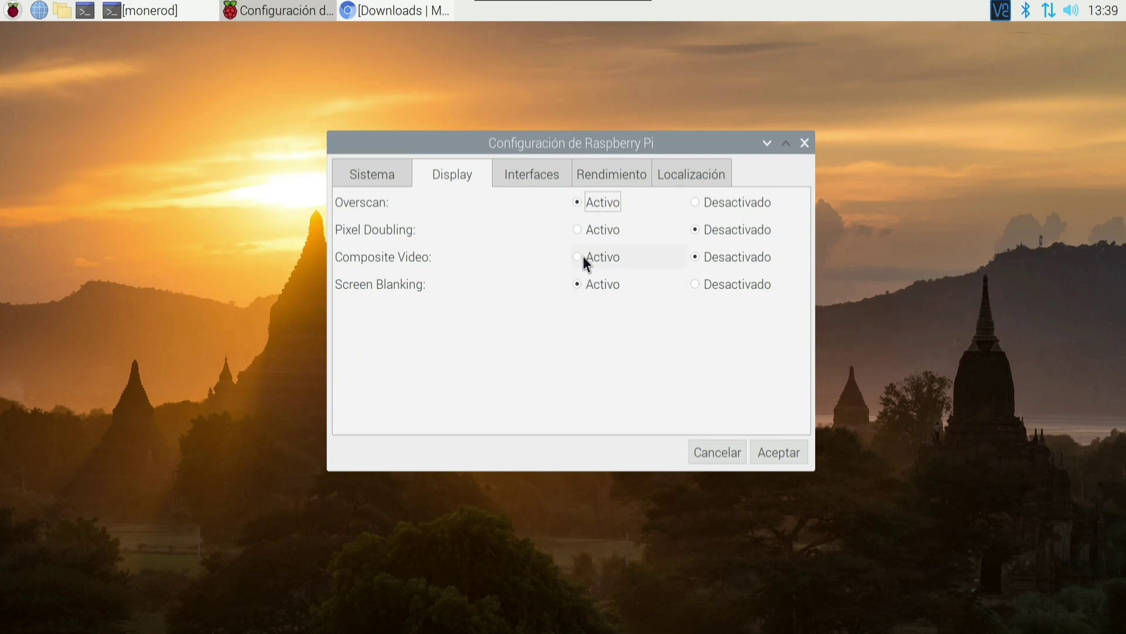
{"action": "left_click", "coordinate": [542, 179]}
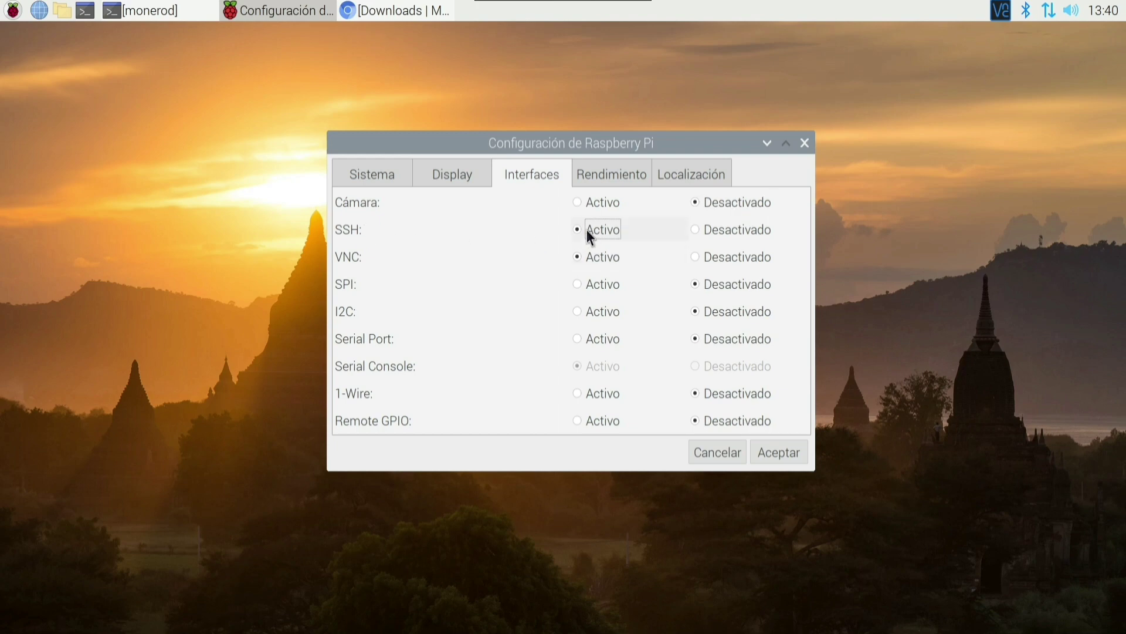
{"action": "left_click", "coordinate": [607, 177]}
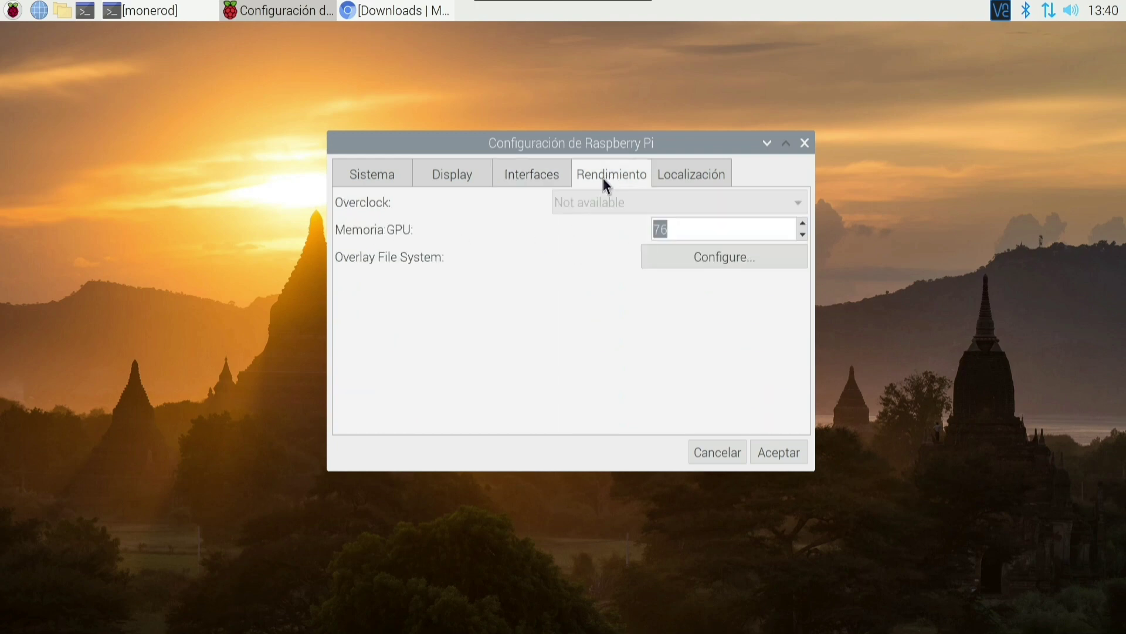
{"action": "left_click", "coordinate": [375, 176]}
{"action": "left_click", "coordinate": [735, 452]}
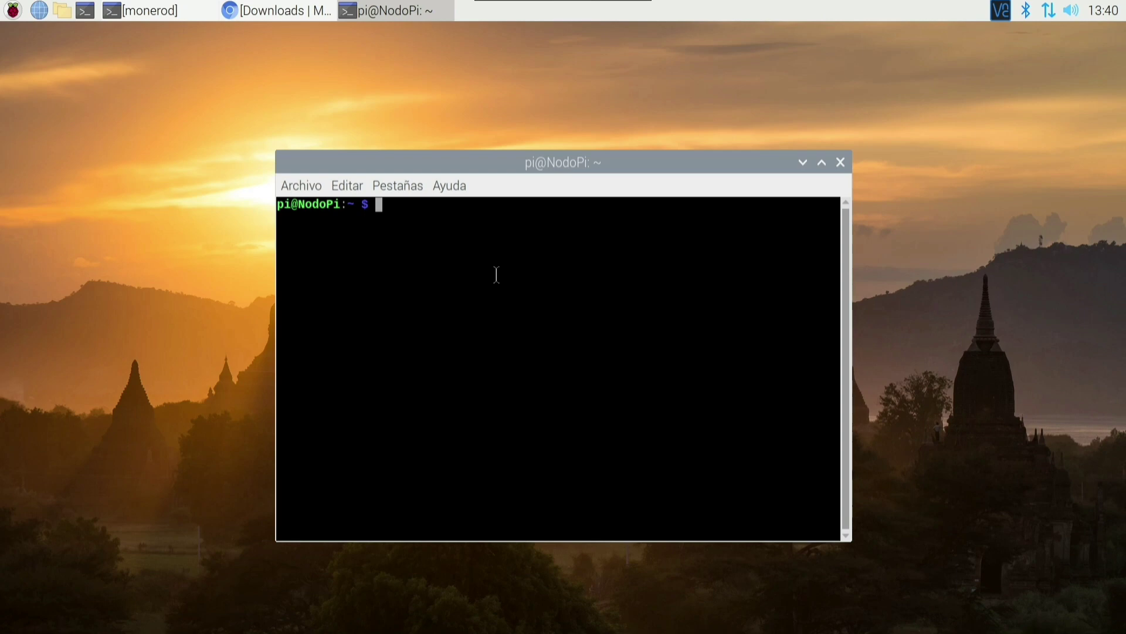
Set a new root password with sudo passwd, entering and repeating the new password, and clear the terminal.
{"action": "type", "text": "sudo passwd"}
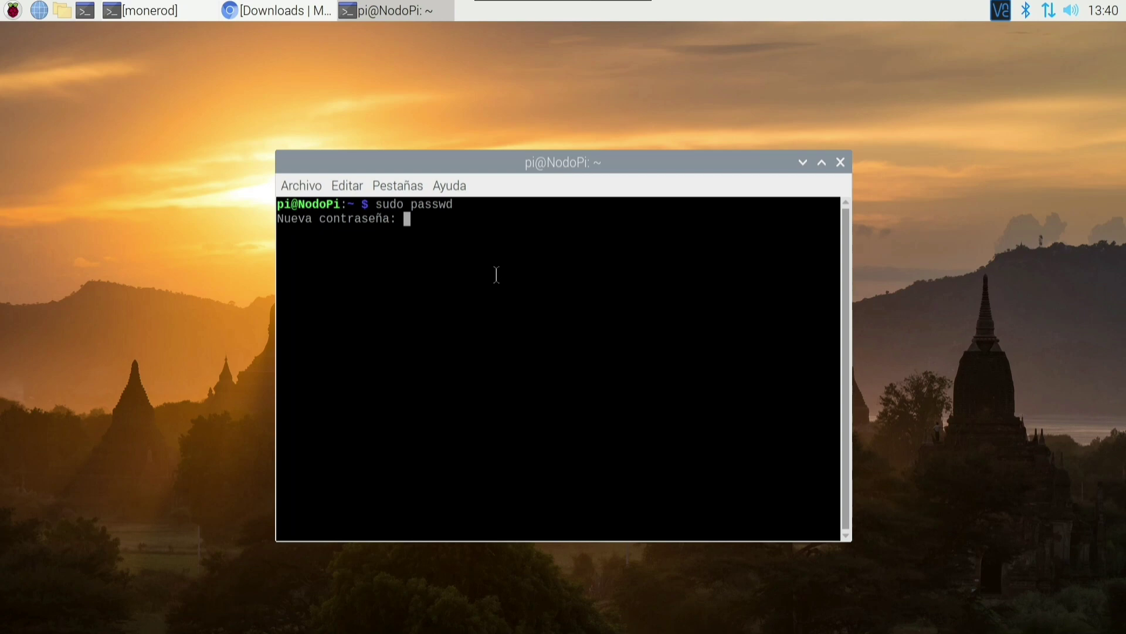
{"action": "key", "text": "Return"}
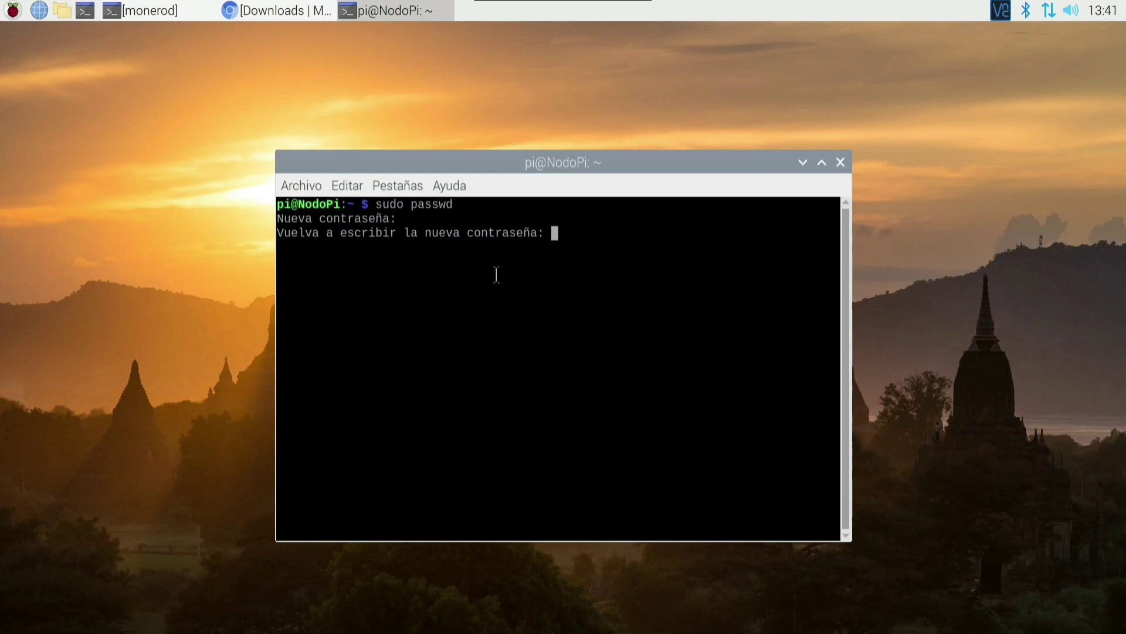
{"action": "key", "text": "Return"}
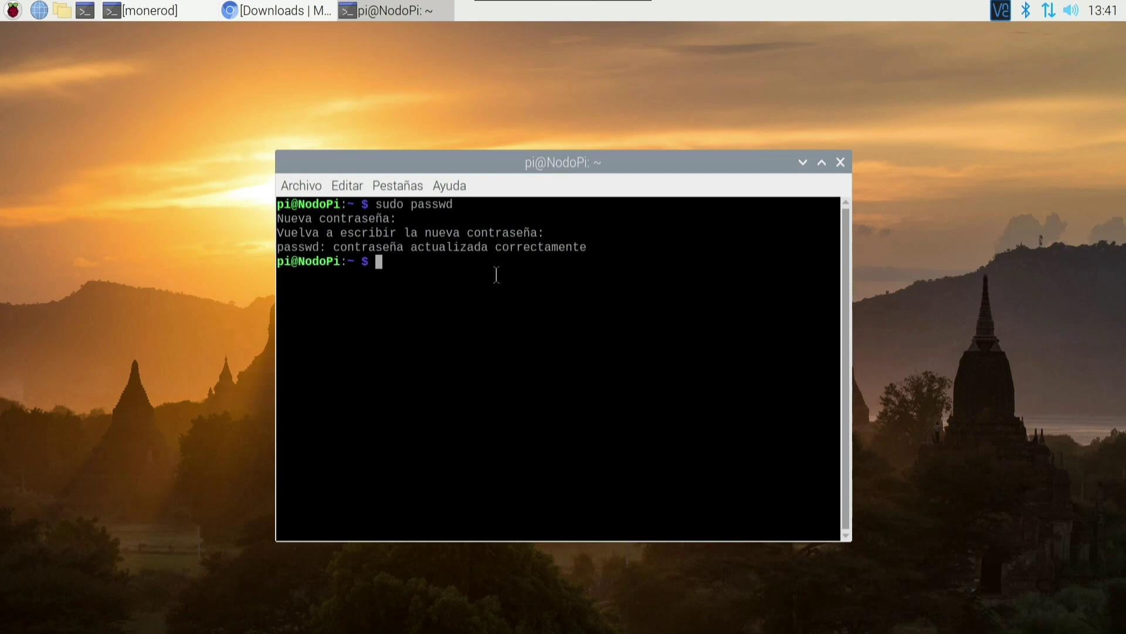
{"action": "type", "text": "clear"}
{"action": "key", "text": "Return"}
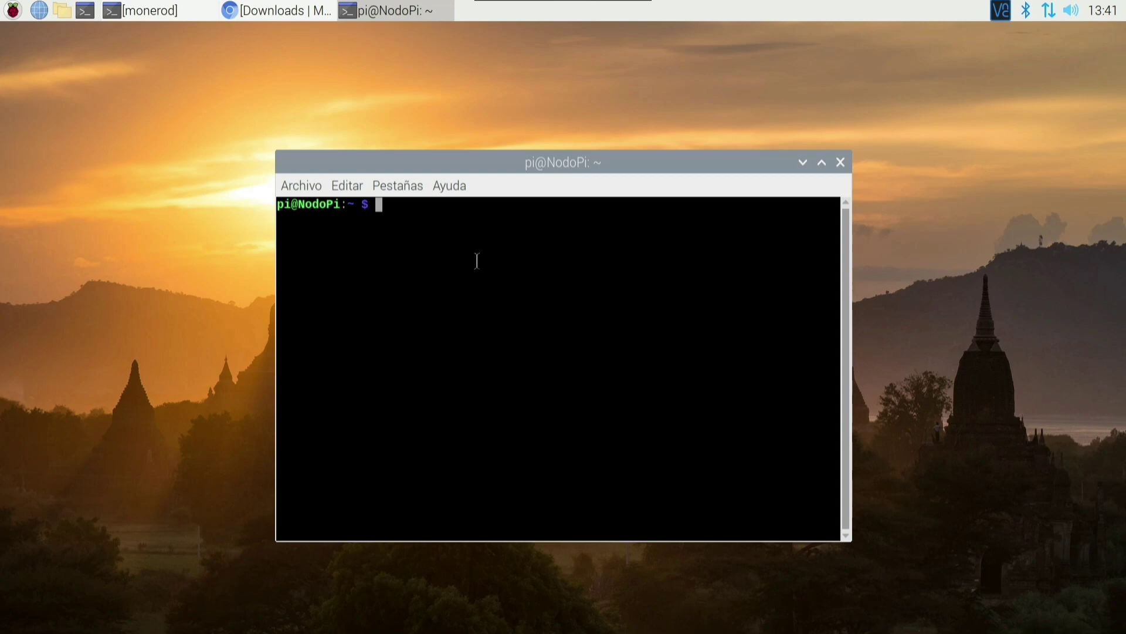
Install the gnome-disk-utility package with apt as superuser, and clear the terminal output.
{"action": "left_click_drag", "start_coordinate": [547, 163], "coordinate": [538, 127]}
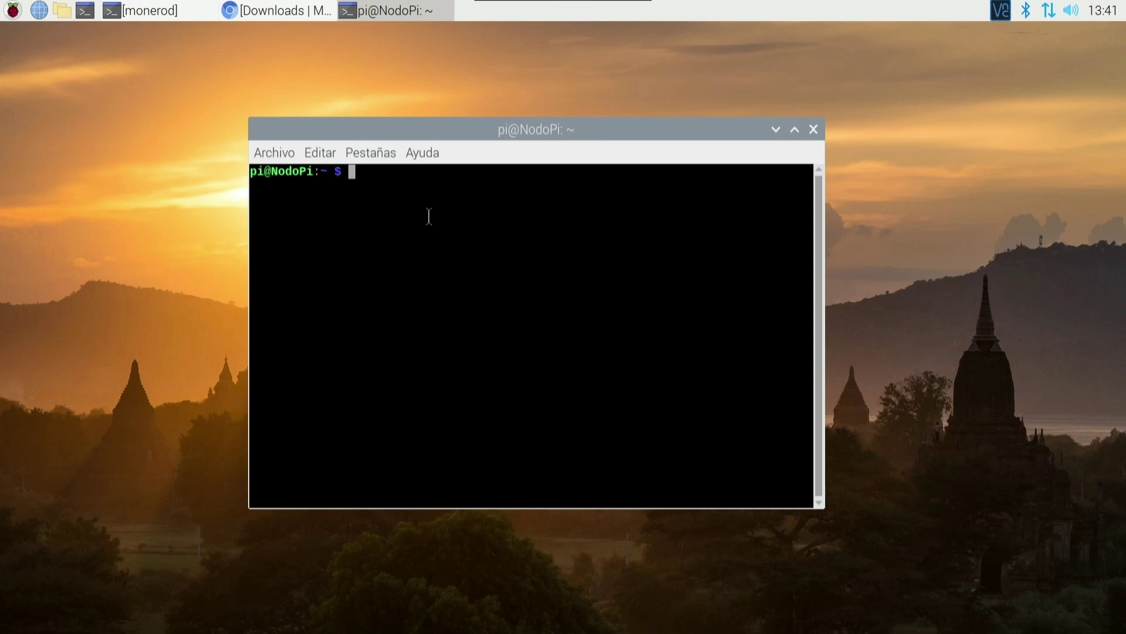
{"action": "type", "text": "sudo apt instal"}
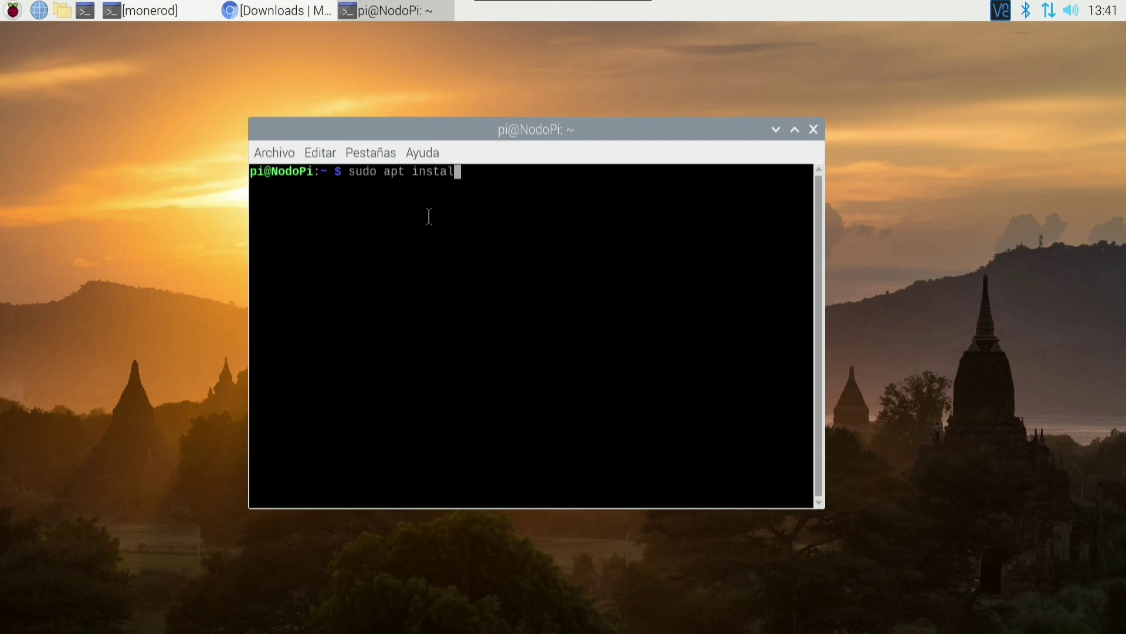
{"action": "type", "text": "l gnome-disk-utility"}
{"action": "key", "text": "Return"}
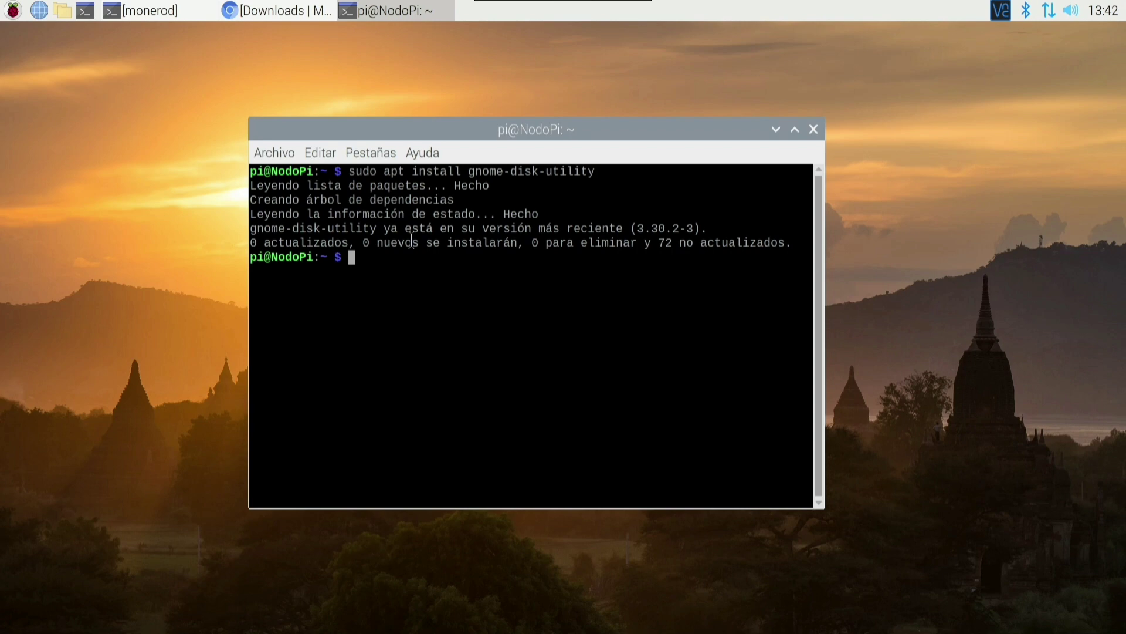
{"action": "type", "text": "clear"}
{"action": "key", "text": "Return"}
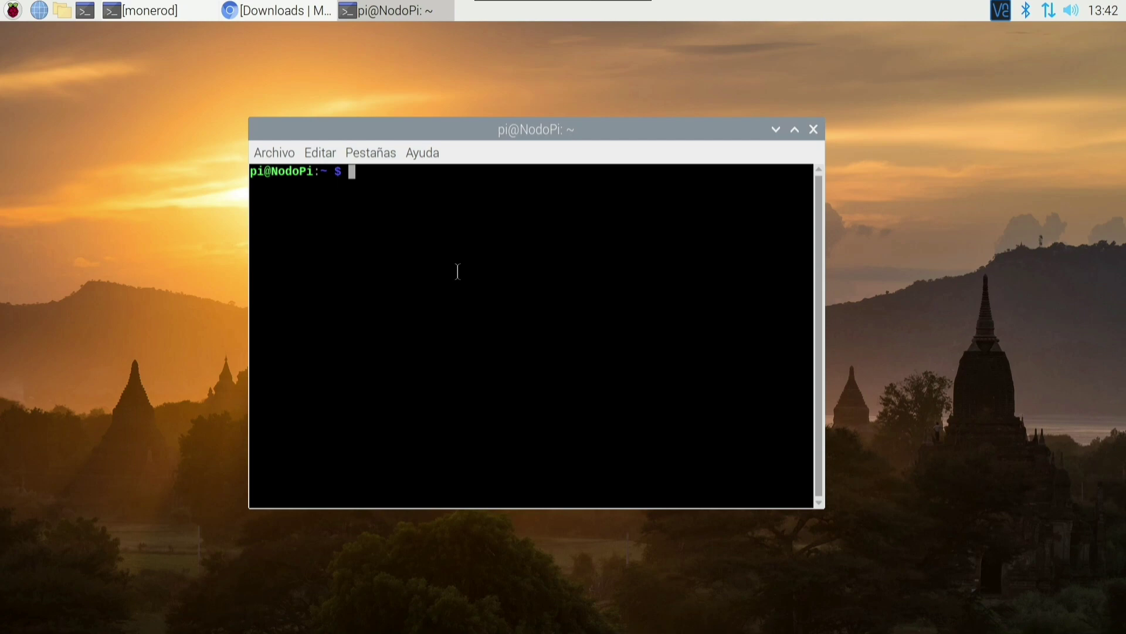
Install the gnome-system-monitor package with apt as superuser, and clear the terminal output.
{"action": "type", "text": "sudo apt instal"}
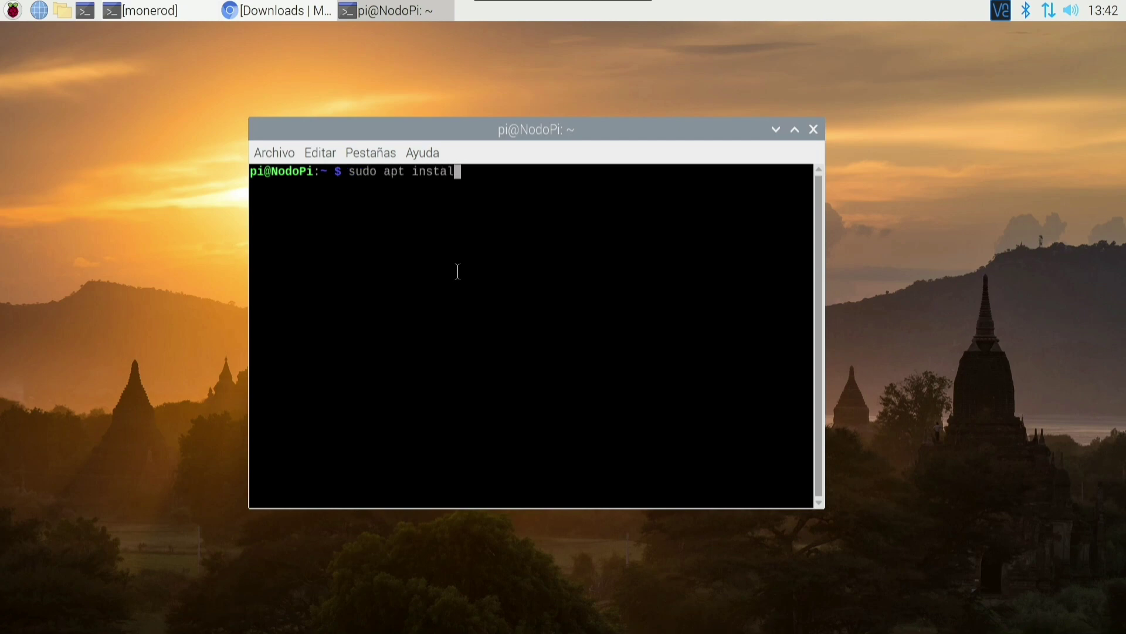
{"action": "type", "text": "l gnome-system-monitor"}
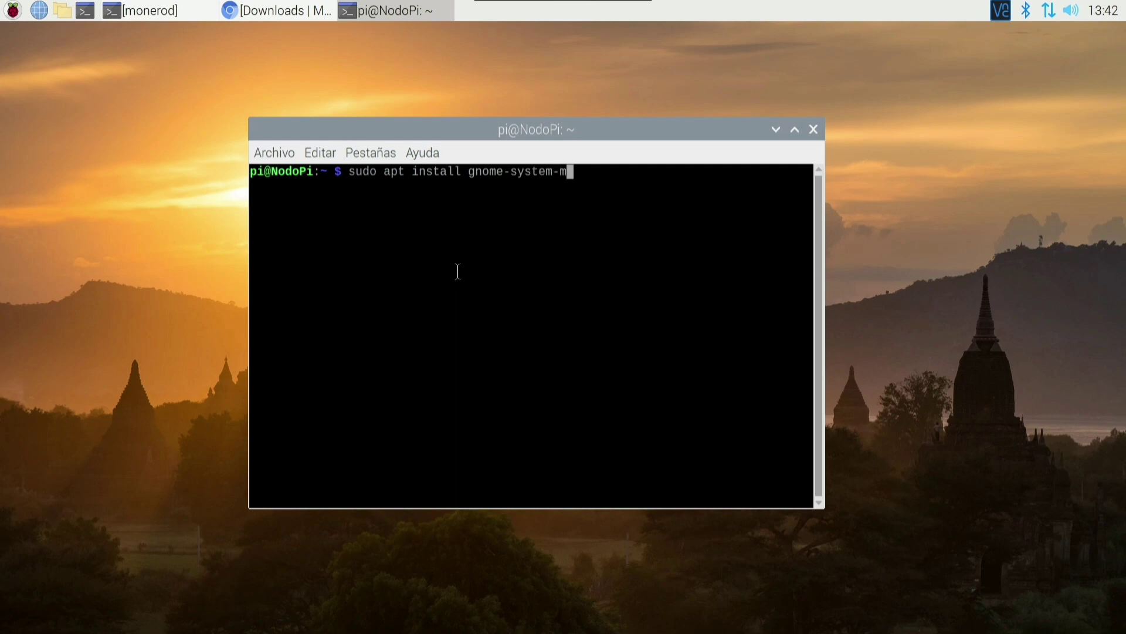
{"action": "key", "text": "Return"}
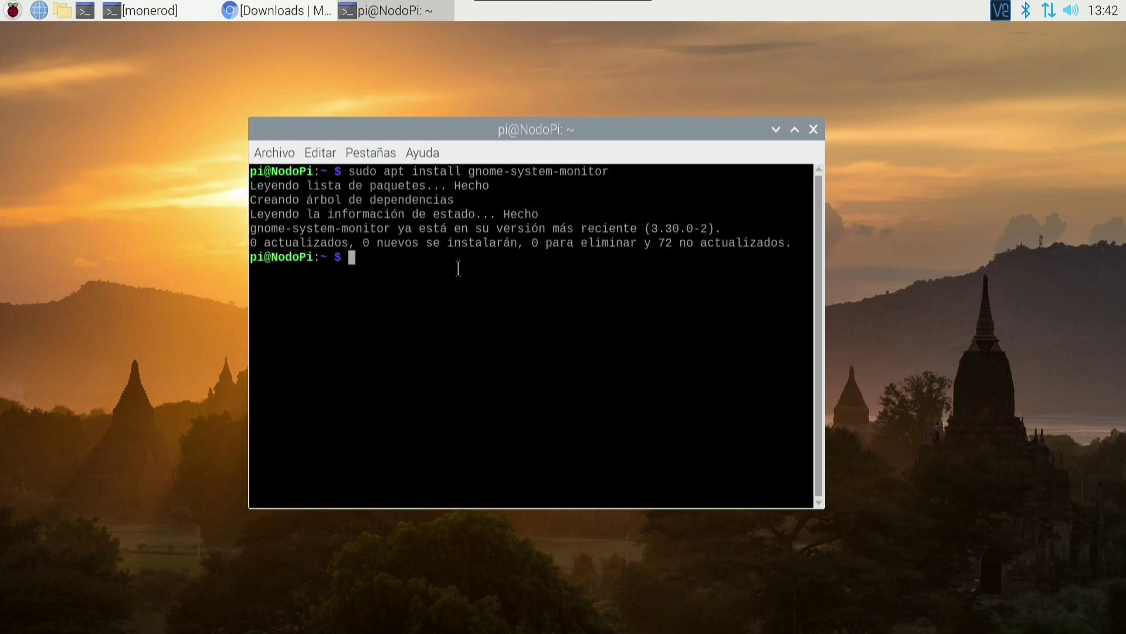
{"action": "type", "text": "clear"}
{"action": "key", "text": "Return"}
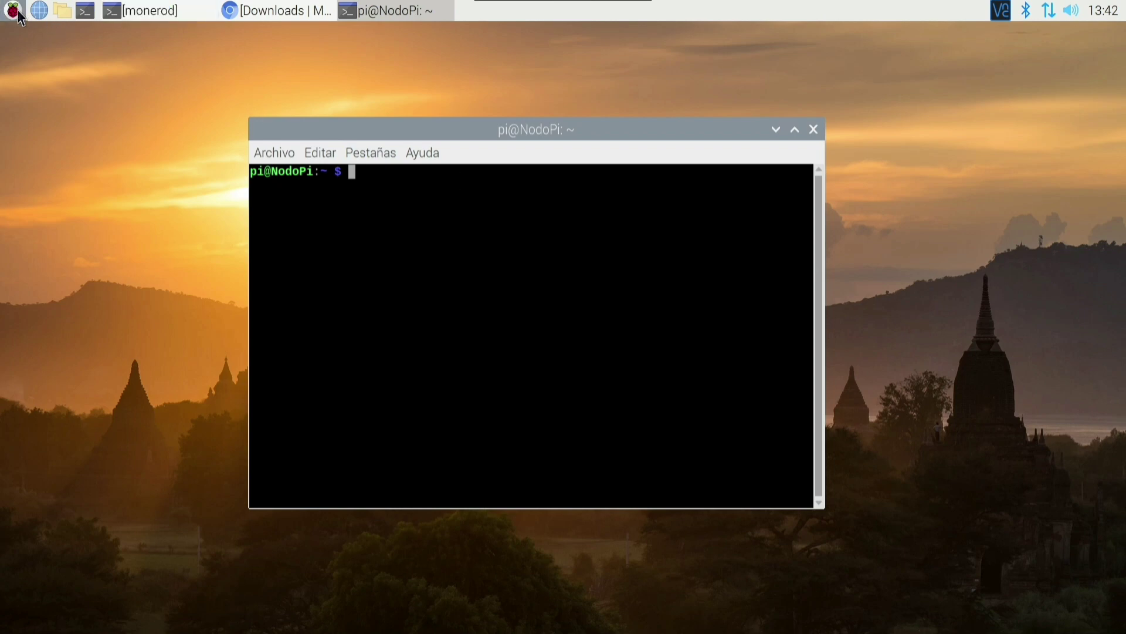
Open the Discos utility and examine the details of the SD card and the 128 GB Samsung SSD.
{"action": "left_click", "coordinate": [17, 12]}
{"action": "mouse_move", "coordinate": [97, 124]}
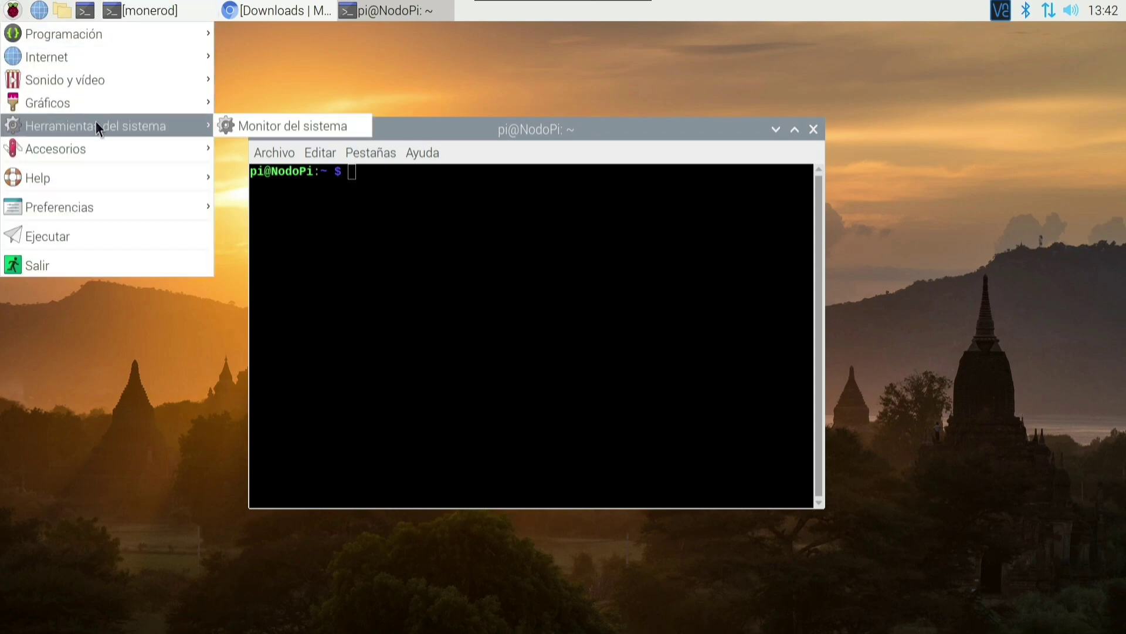
{"action": "mouse_move", "coordinate": [88, 147]}
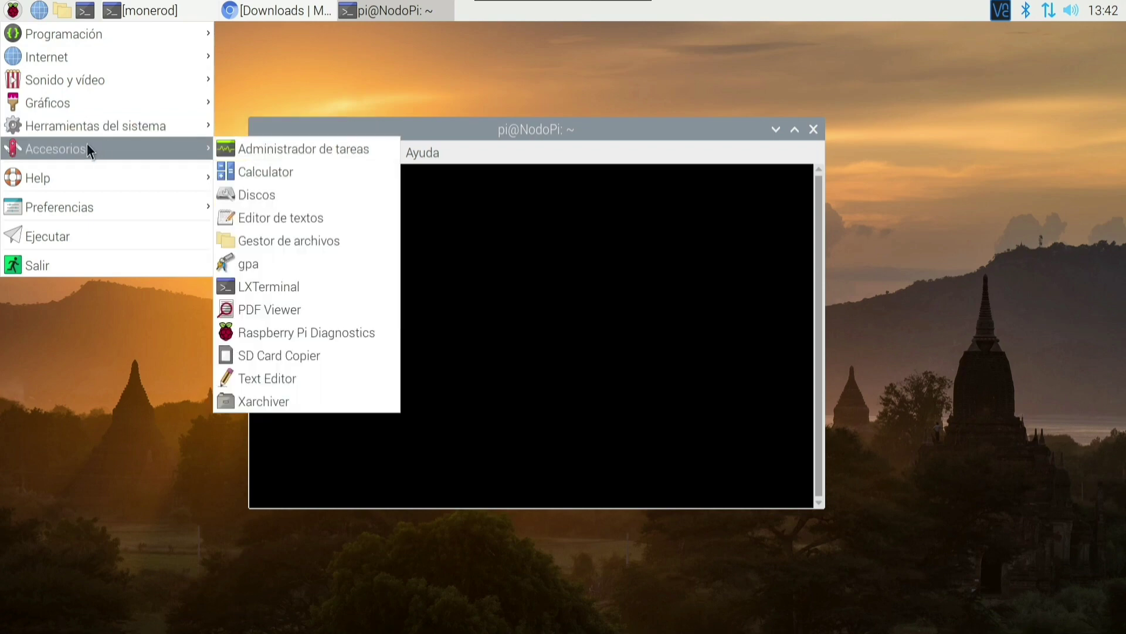
{"action": "left_click", "coordinate": [290, 196]}
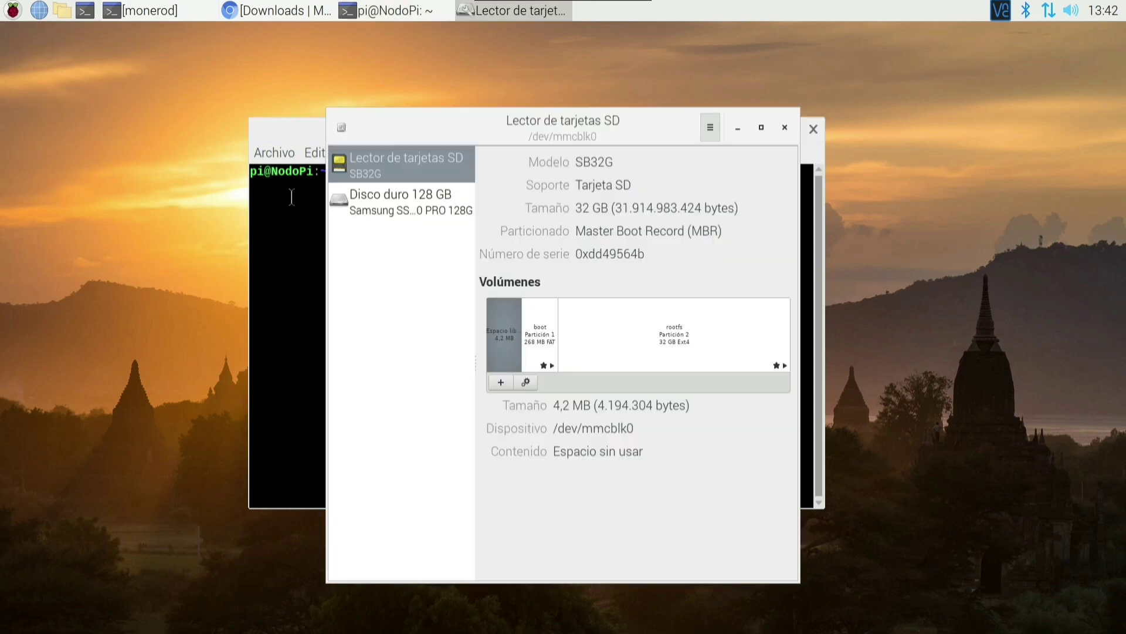
{"action": "left_click_drag", "start_coordinate": [463, 105], "coordinate": [421, 93]}
{"action": "left_click", "coordinate": [398, 183]}
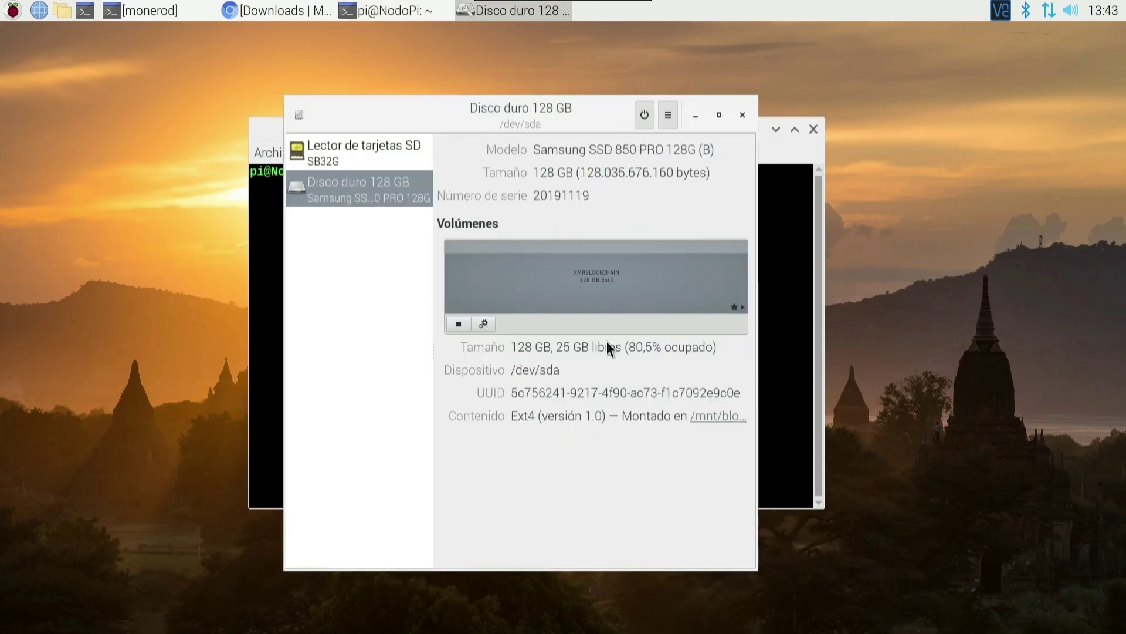
{"action": "left_click", "coordinate": [399, 151]}
{"action": "left_click", "coordinate": [400, 191]}
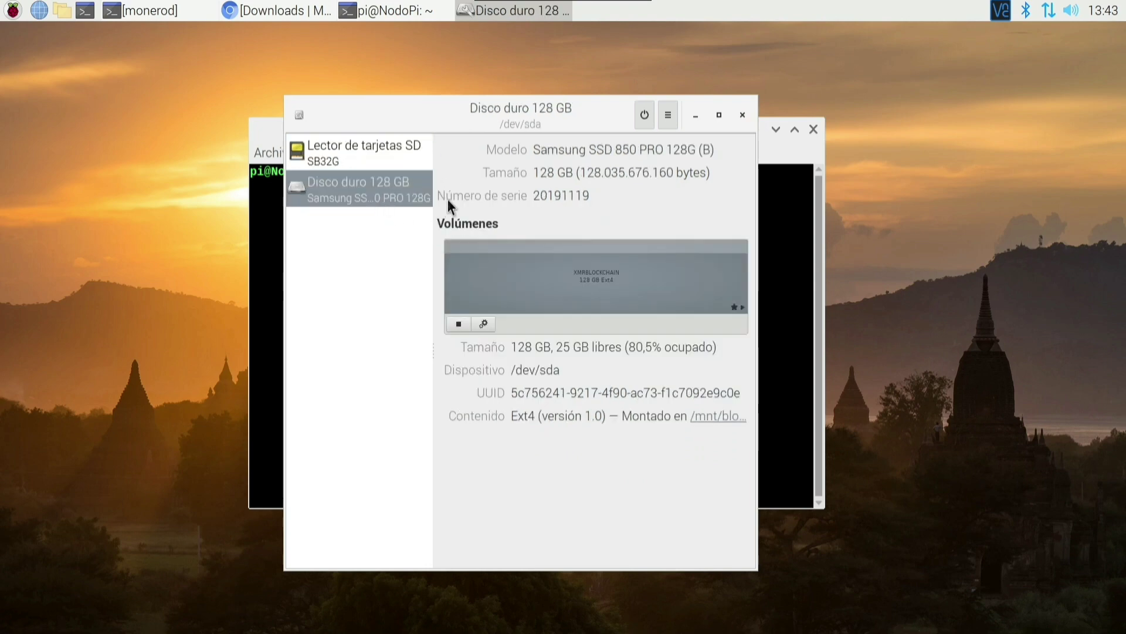
Close the Discos utility and open Monitor del sistema.
{"action": "left_click", "coordinate": [742, 115]}
{"action": "left_click", "coordinate": [13, 10]}
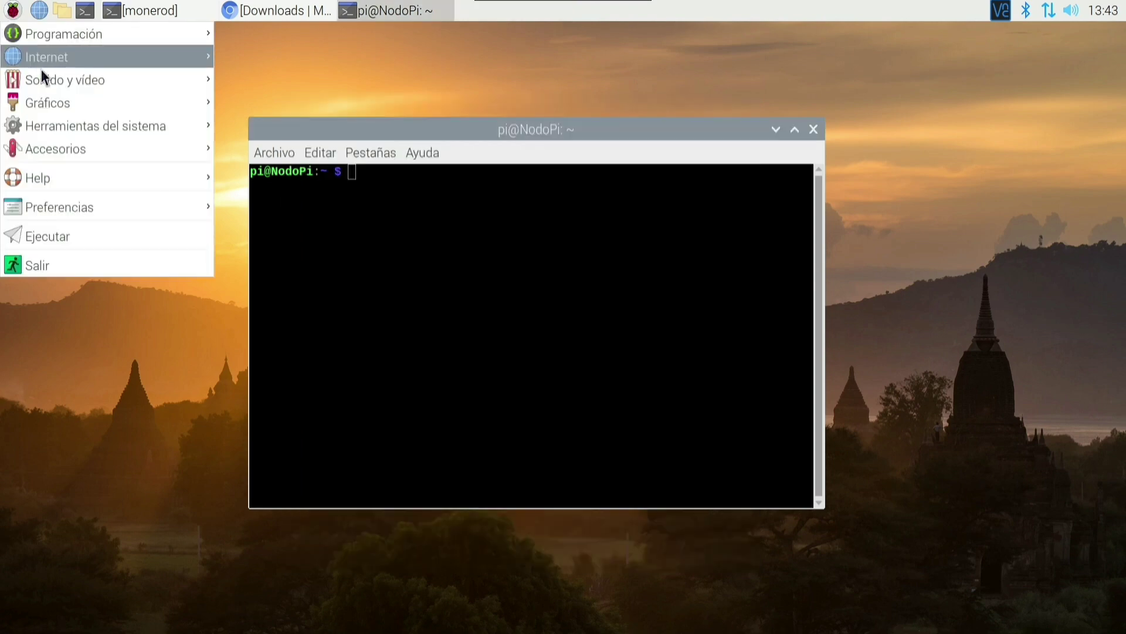
{"action": "mouse_move", "coordinate": [143, 123]}
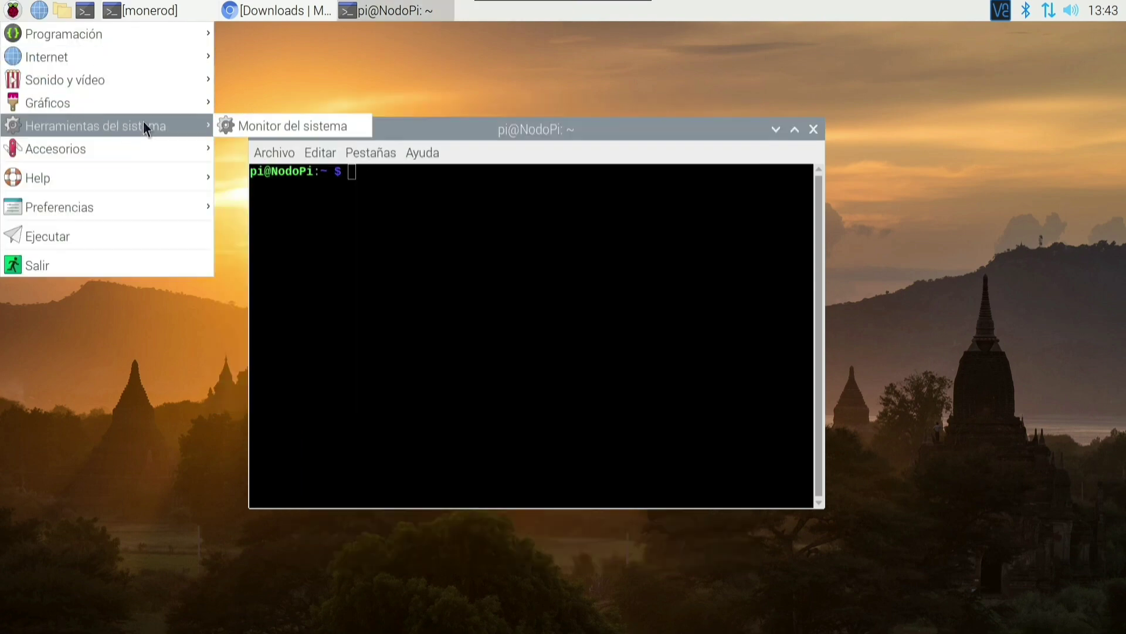
{"action": "left_click", "coordinate": [291, 126]}
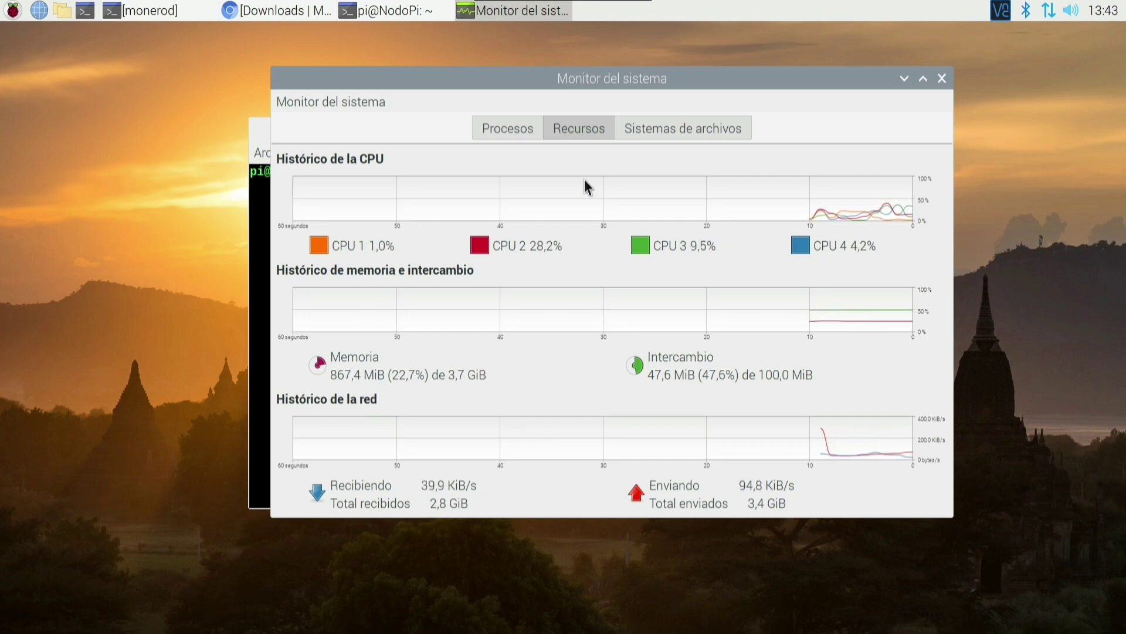
Sort the running processes by memory and examine the monerod process along with its console output.
{"action": "left_click", "coordinate": [513, 131]}
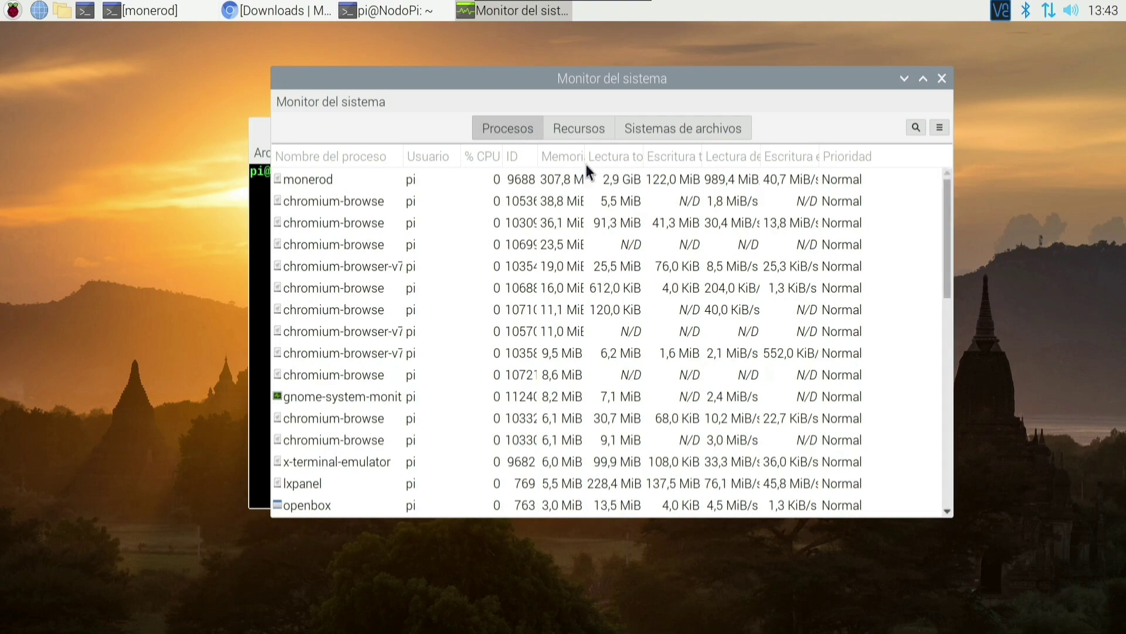
{"action": "left_click", "coordinate": [565, 156]}
{"action": "left_click", "coordinate": [569, 156]}
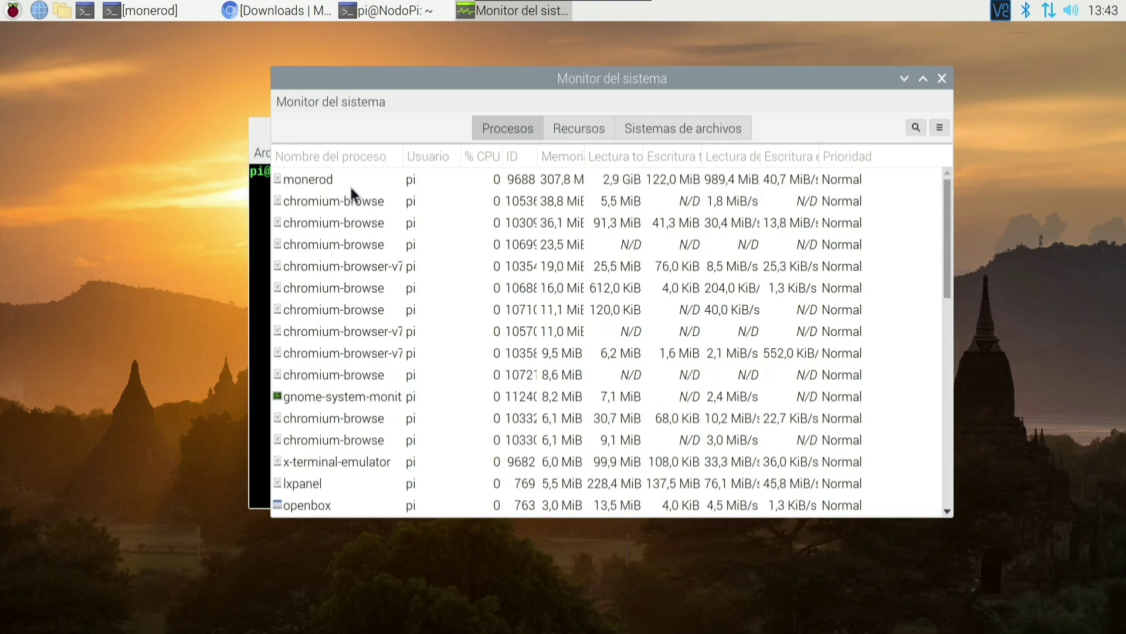
{"action": "left_click", "coordinate": [315, 181]}
{"action": "left_click", "coordinate": [142, 10]}
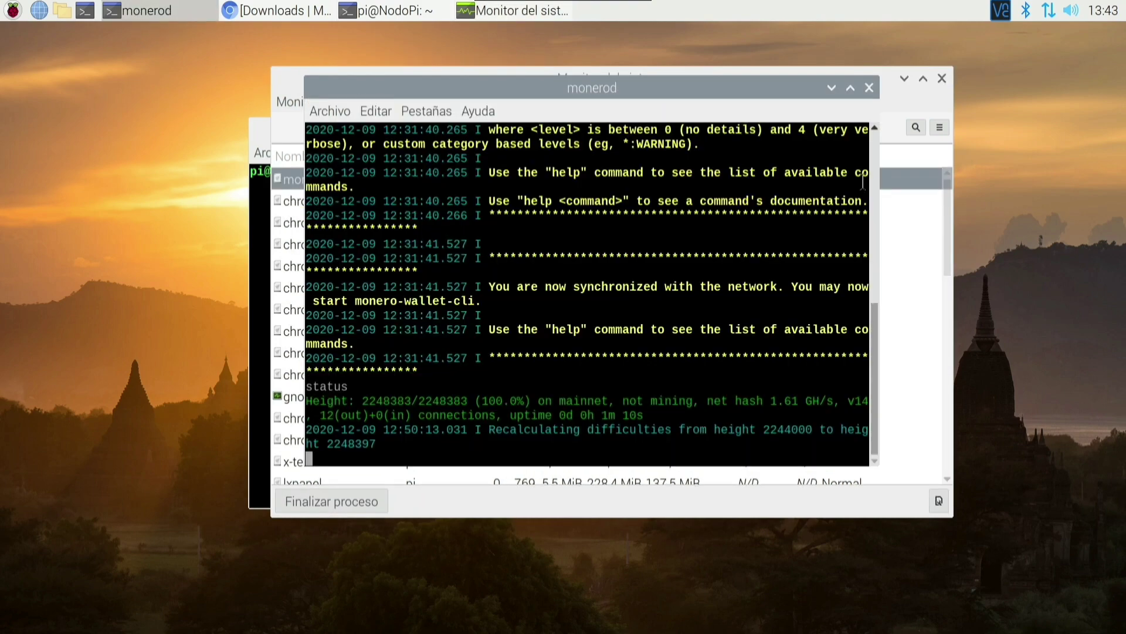
{"action": "left_click", "coordinate": [830, 88]}
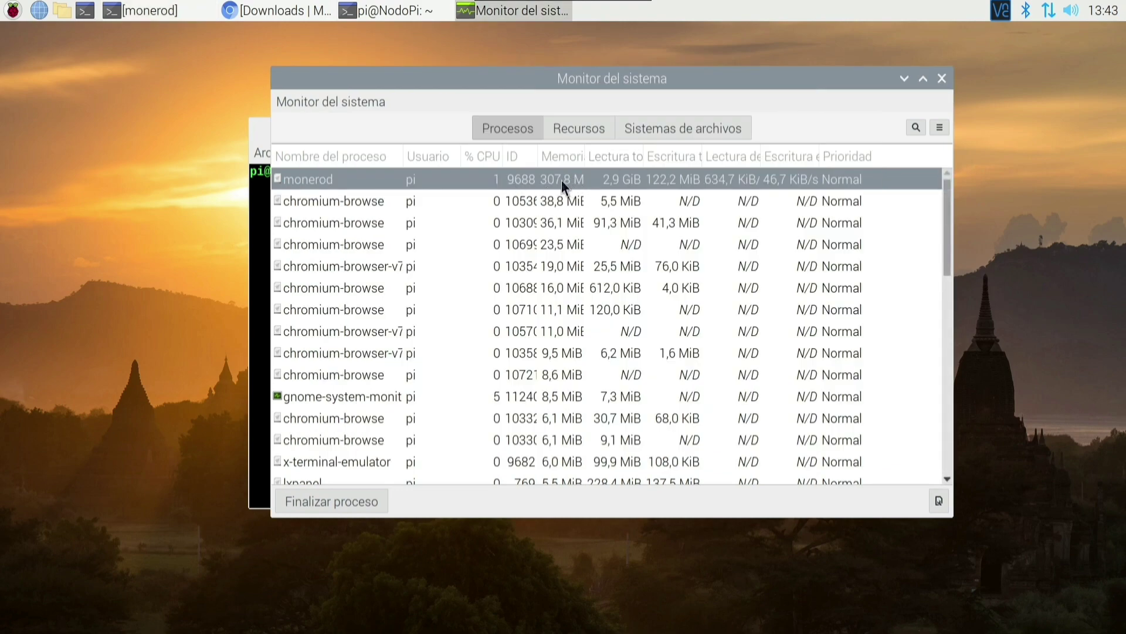
{"action": "mouse_move", "coordinate": [561, 181]}
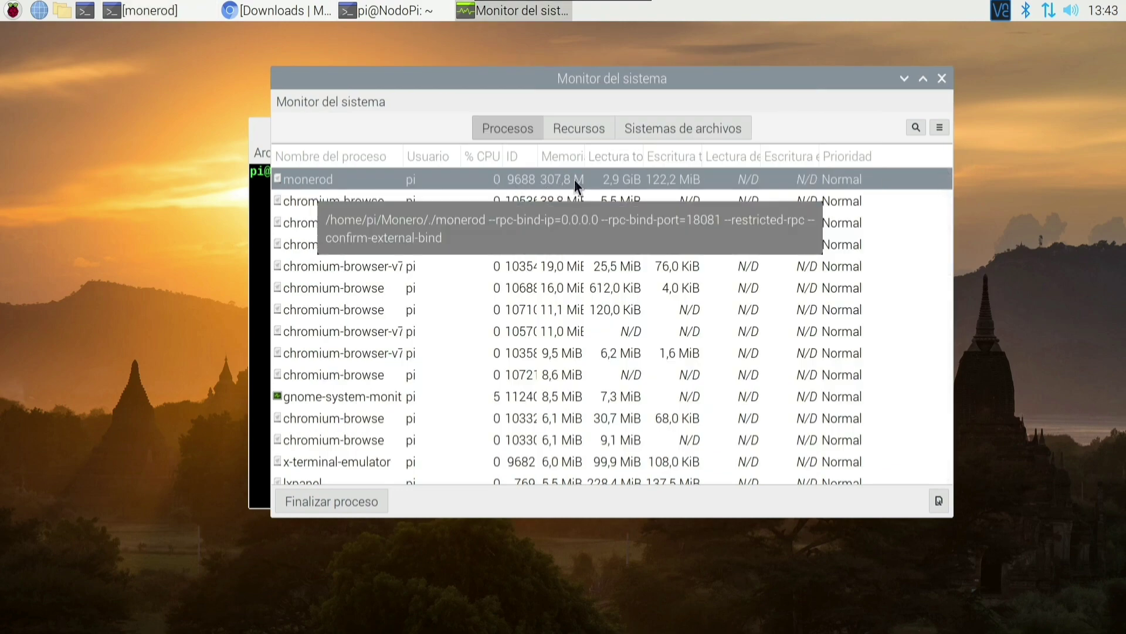
Review the CPU, memory and network history, look through the process list and its process options, and close the system monitor.
{"action": "left_click", "coordinate": [579, 128]}
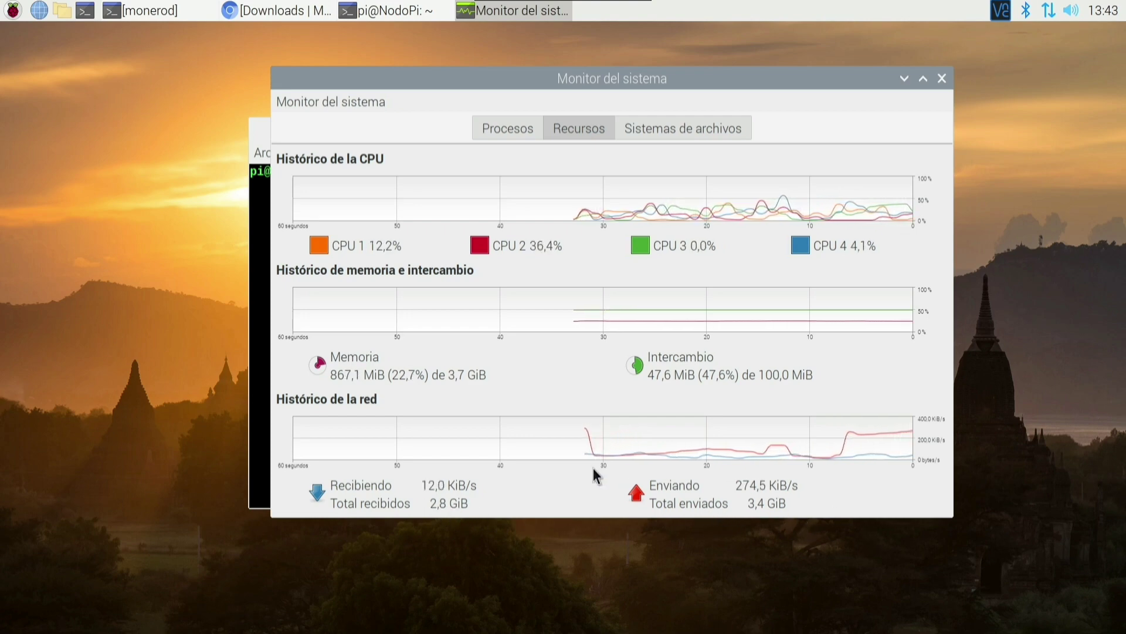
{"action": "left_click", "coordinate": [502, 134]}
{"action": "scroll", "coordinate": [528, 352], "scroll_direction": "down", "scroll_amount": 5}
{"action": "scroll", "coordinate": [612, 243], "scroll_direction": "up", "scroll_amount": 5}
{"action": "left_click", "coordinate": [580, 243]}
{"action": "right_click", "coordinate": [570, 242]}
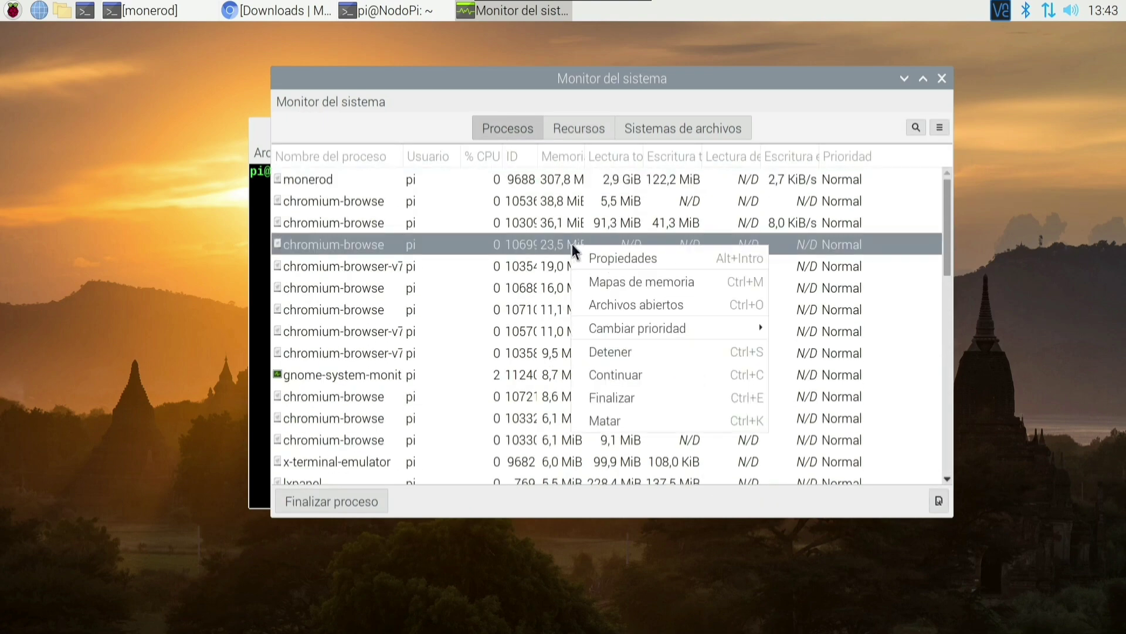
{"action": "left_click", "coordinate": [449, 207]}
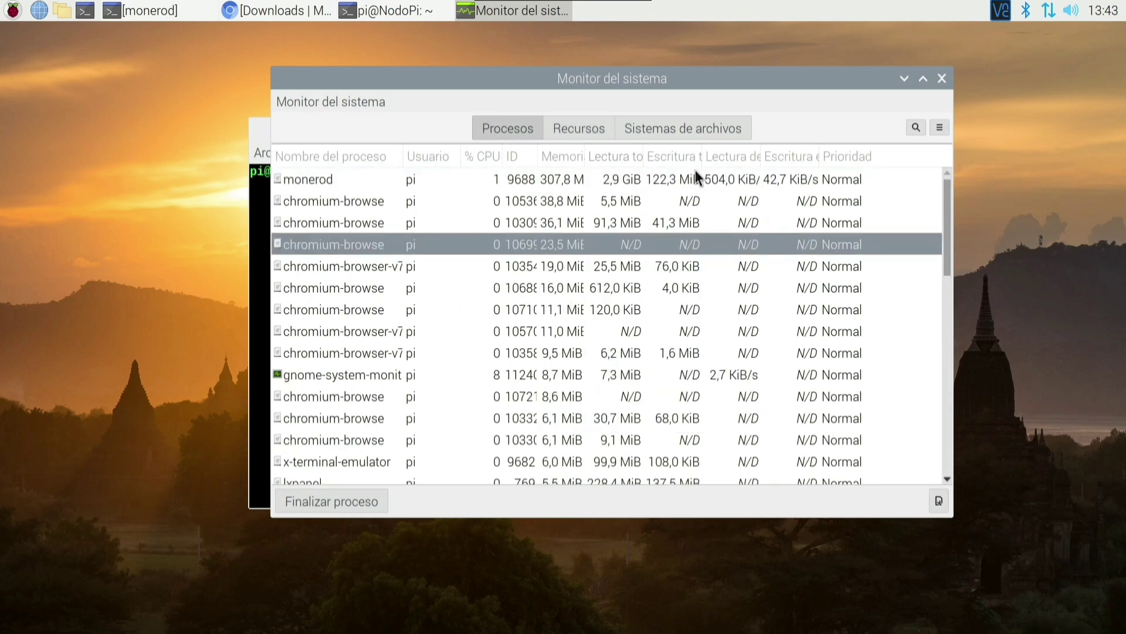
{"action": "mouse_move", "coordinate": [582, 86]}
{"action": "left_mouse_down"}
{"action": "mouse_move", "coordinate": [514, 85]}
{"action": "mouse_move", "coordinate": [560, 85]}
{"action": "left_mouse_up"}
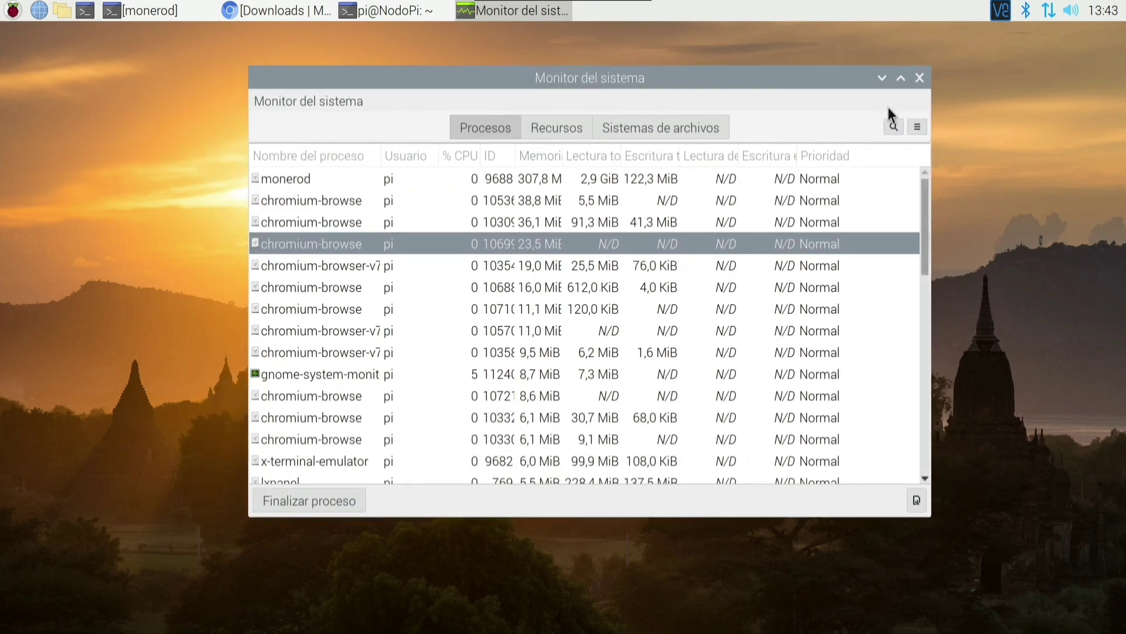
{"action": "left_click", "coordinate": [919, 77]}
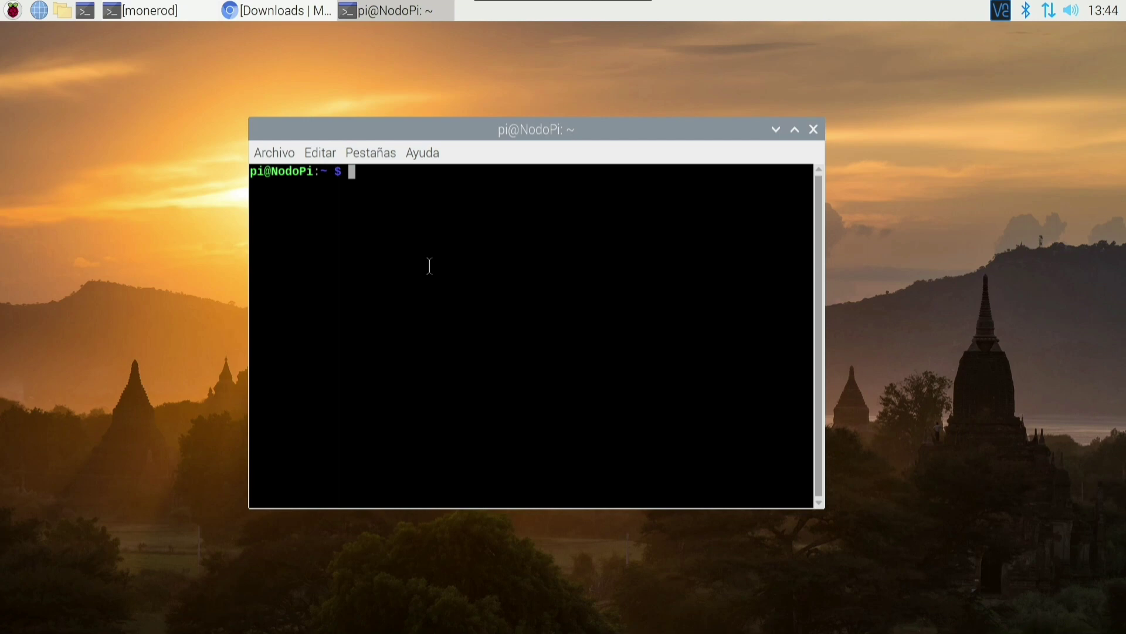
Install the gedit package with apt as superuser, and clear the terminal output.
{"action": "type", "text": "sudo"}
{"action": "key", "text": "BackSpace"}
{"action": "key", "text": "BackSpace"}
{"action": "key", "text": "BackSpace"}
{"action": "key", "text": "BackSpace"}
{"action": "type", "text": "sudo apt install ged"}
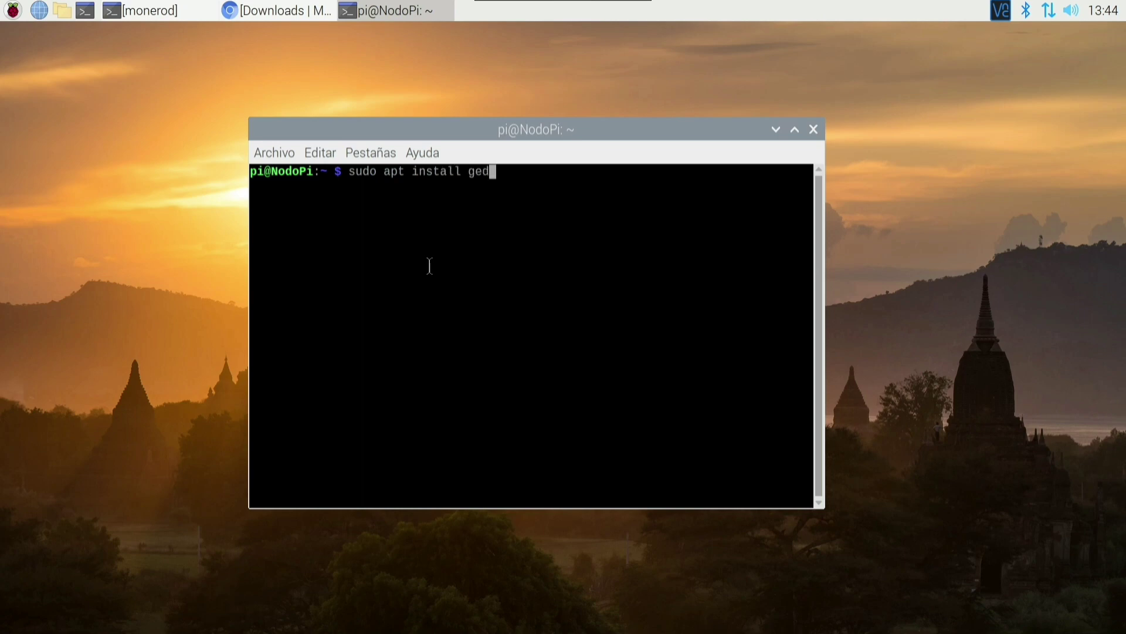
{"action": "key", "text": "BackSpace"}
{"action": "type", "text": "dit"}
{"action": "key", "text": "Return"}
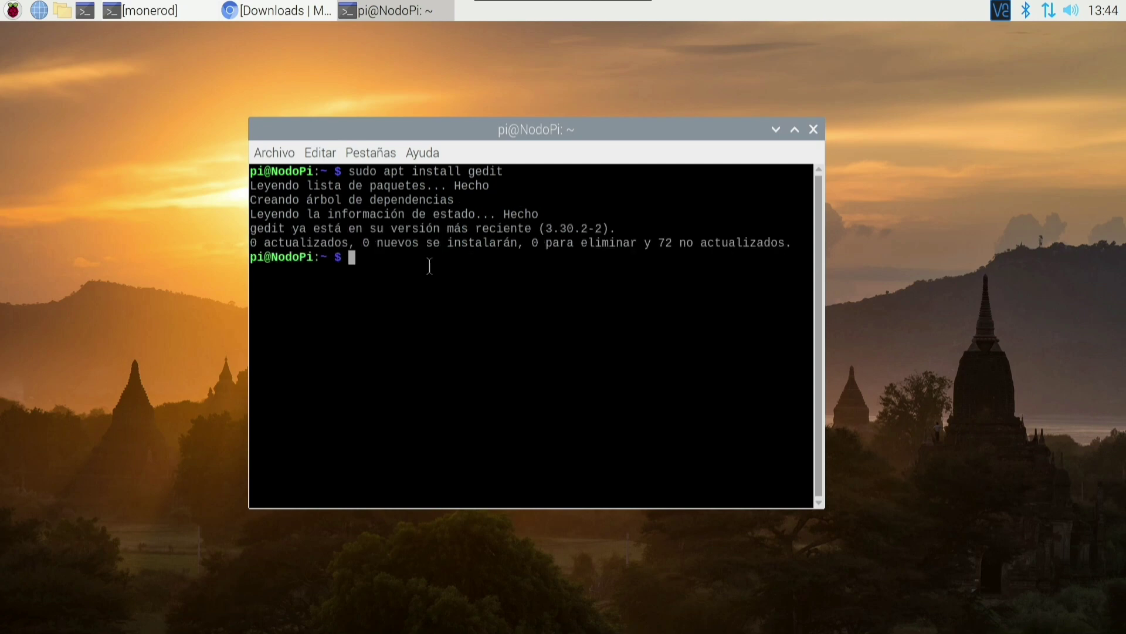
{"action": "type", "text": "clear"}
{"action": "key", "text": "Return"}
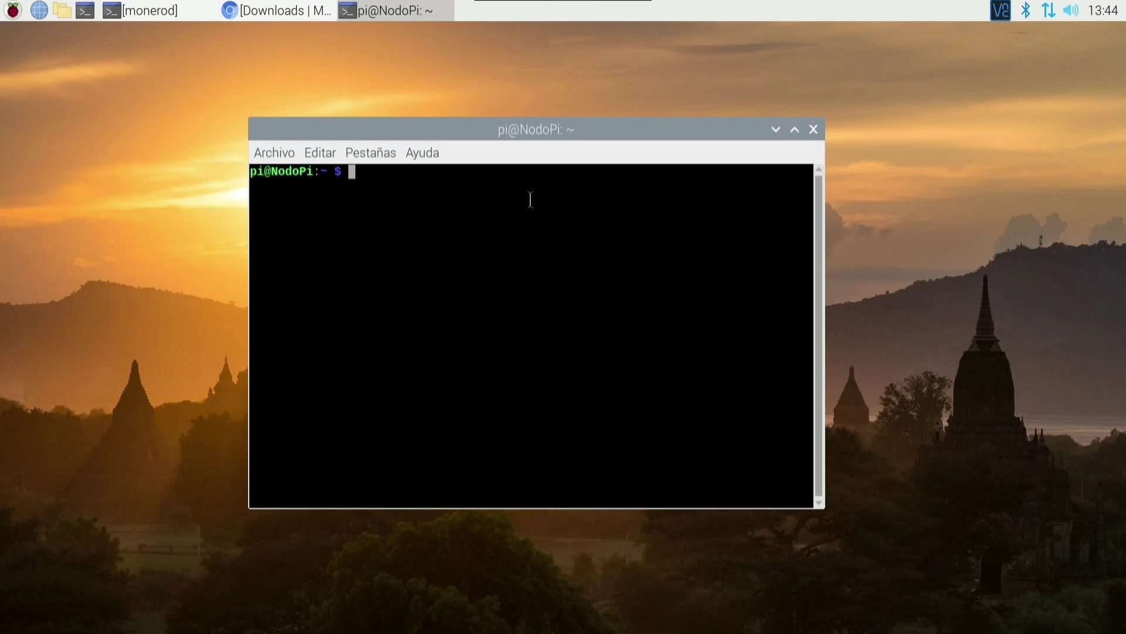
Open the Recommended Software catalogue and enlarge its window to show more applications.
{"action": "left_click", "coordinate": [13, 10]}
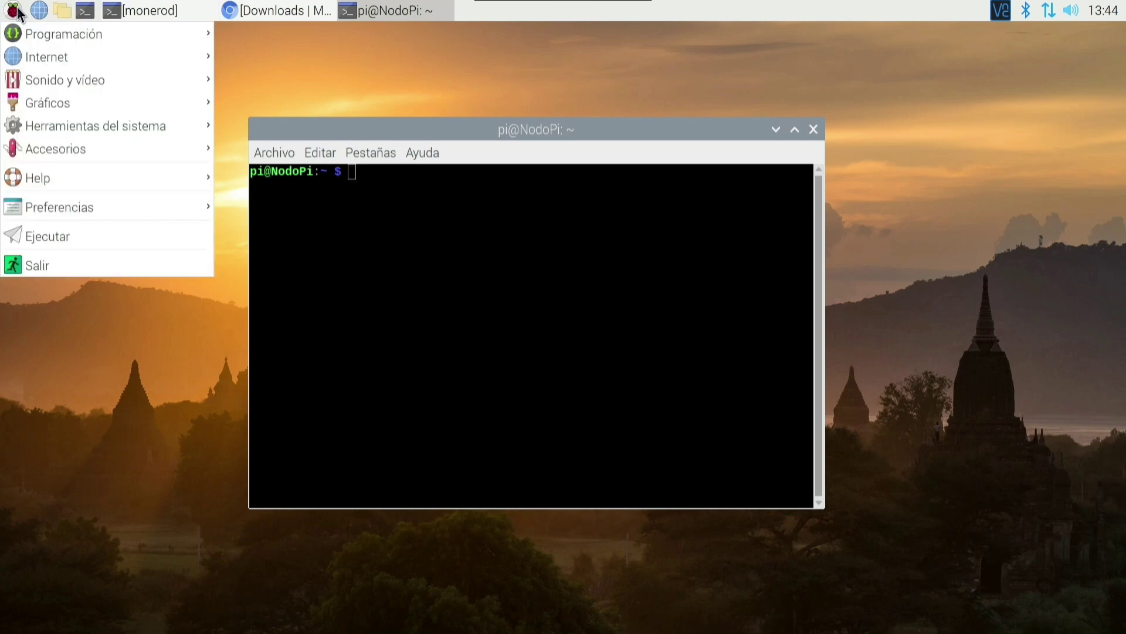
{"action": "mouse_move", "coordinate": [102, 150]}
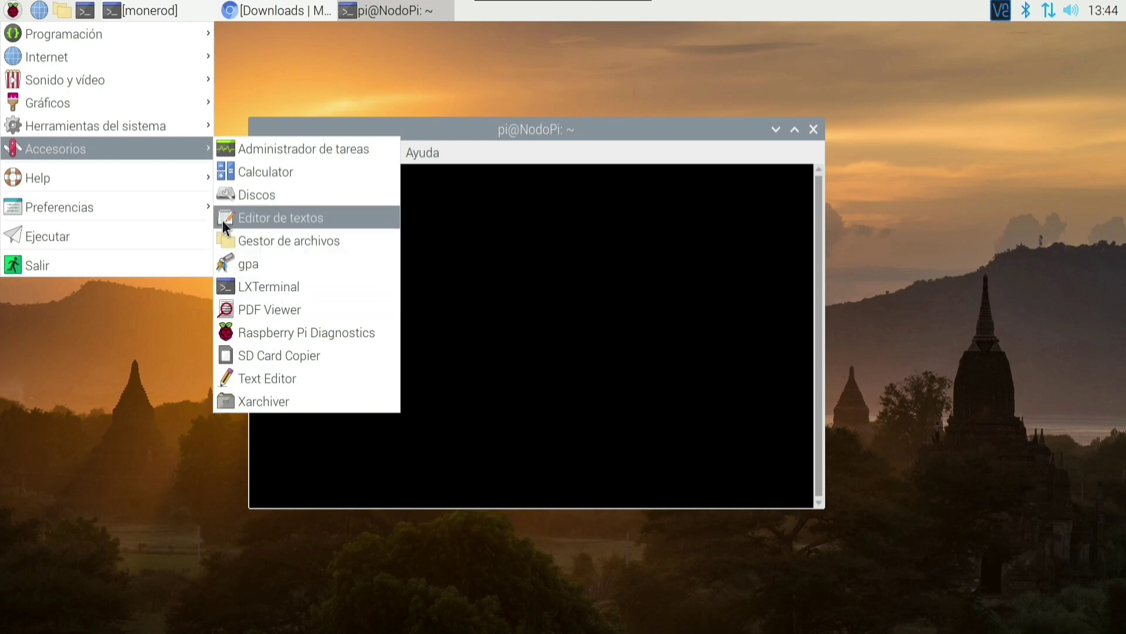
{"action": "mouse_move", "coordinate": [133, 206]}
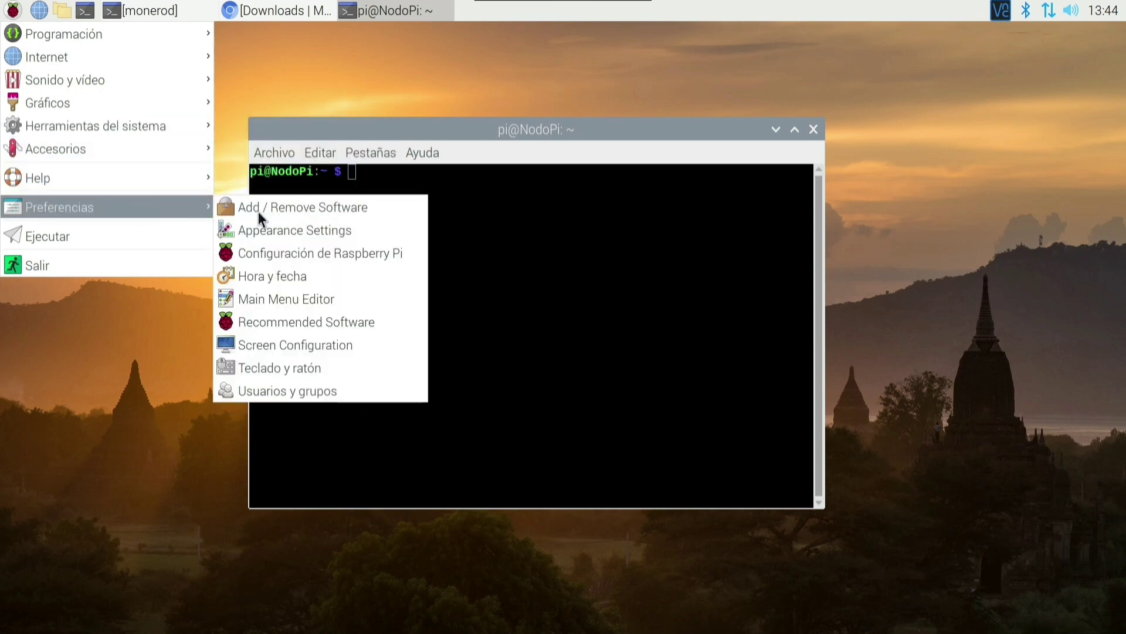
{"action": "left_click", "coordinate": [353, 322]}
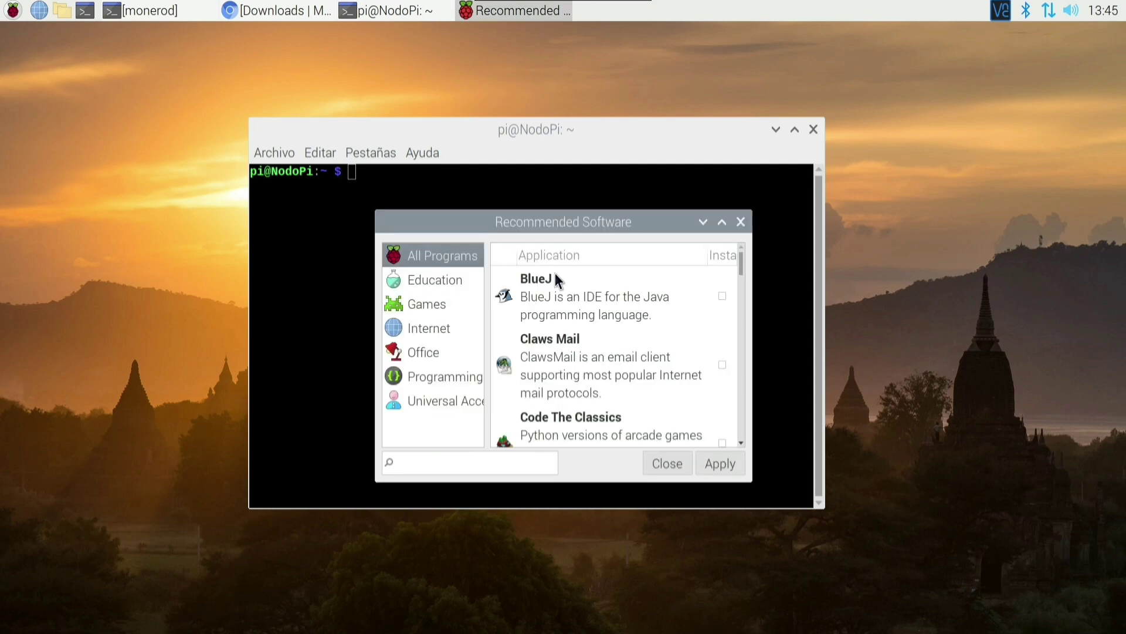
{"action": "left_click_drag", "start_coordinate": [617, 221], "coordinate": [554, 142]}
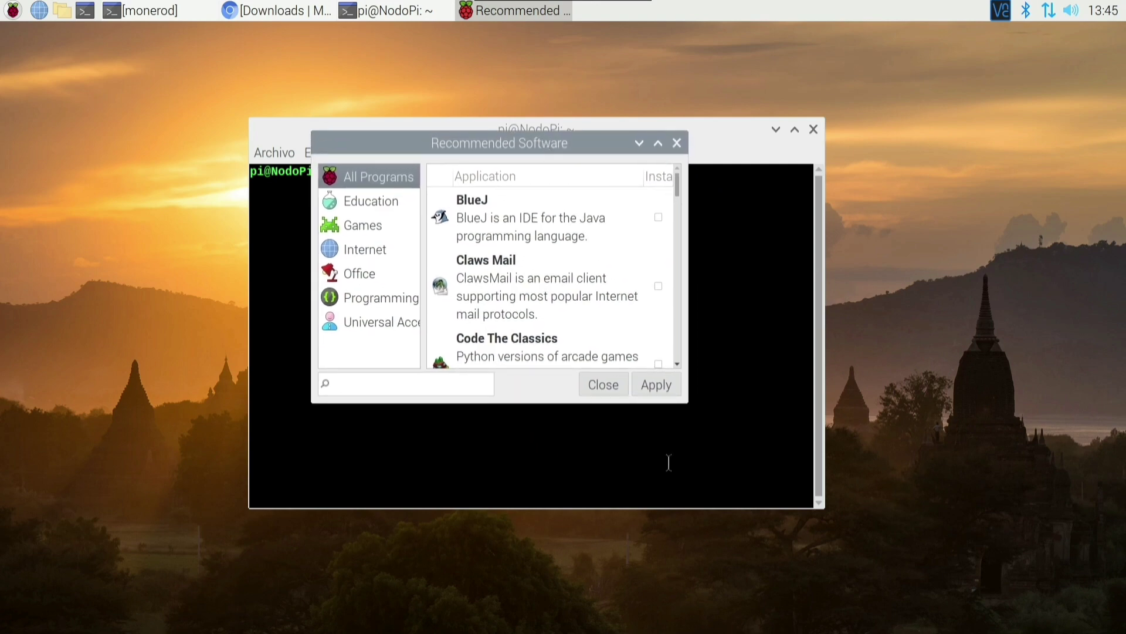
{"action": "left_click_drag", "start_coordinate": [686, 404], "coordinate": [981, 528]}
{"action": "mouse_move", "coordinate": [719, 428]}
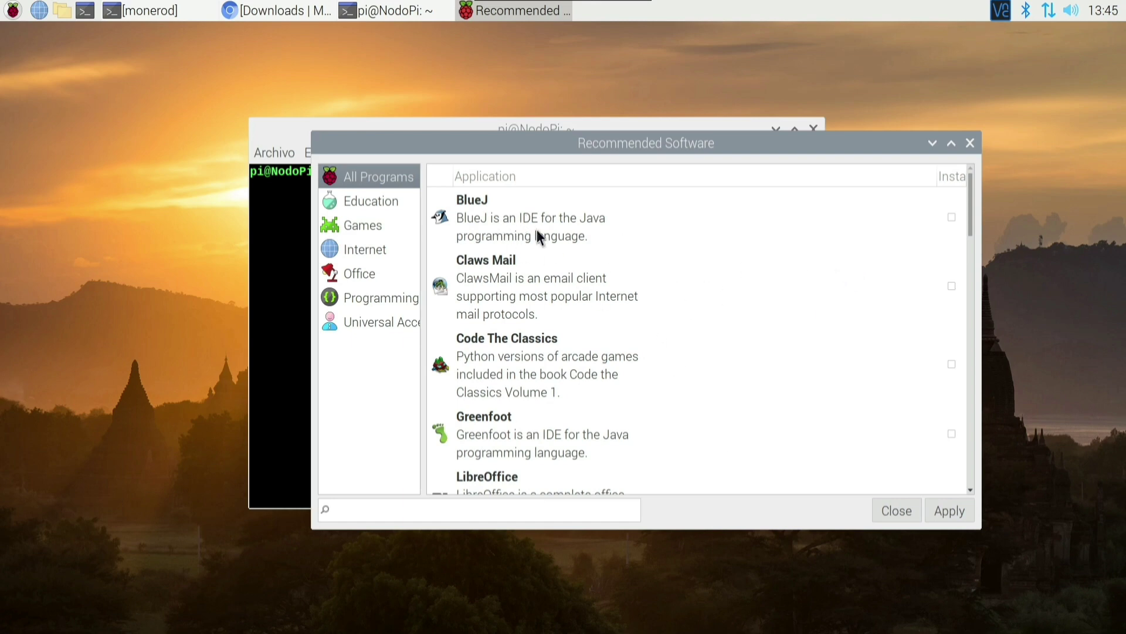
Browse the recommended applications by category from Education to Universal Access, look through the full list down to VNC Viewer, and close the catalogue.
{"action": "left_click", "coordinate": [371, 201]}
{"action": "left_click", "coordinate": [375, 227]}
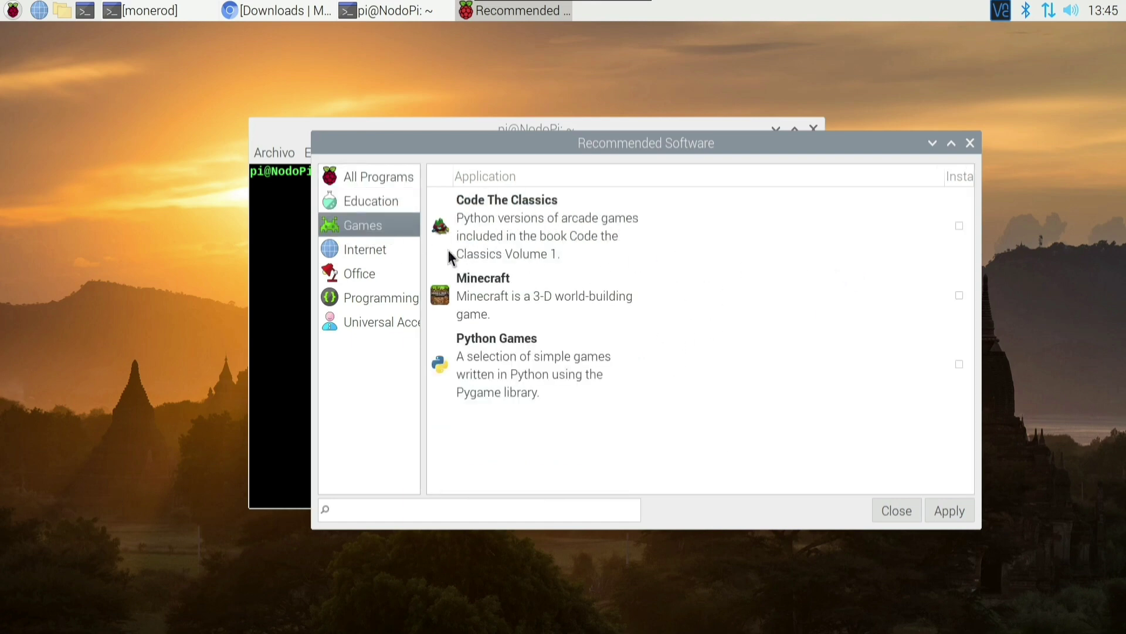
{"action": "left_click", "coordinate": [362, 254]}
{"action": "left_click", "coordinate": [349, 275]}
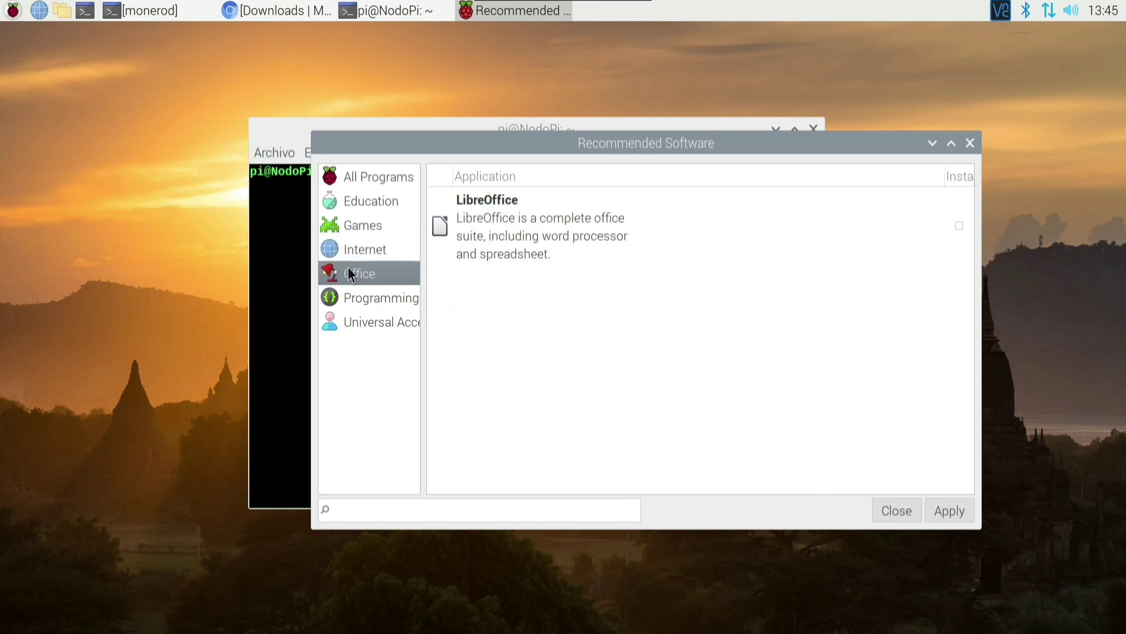
{"action": "left_click", "coordinate": [387, 302]}
{"action": "scroll", "coordinate": [713, 386], "scroll_direction": "down", "scroll_amount": 10}
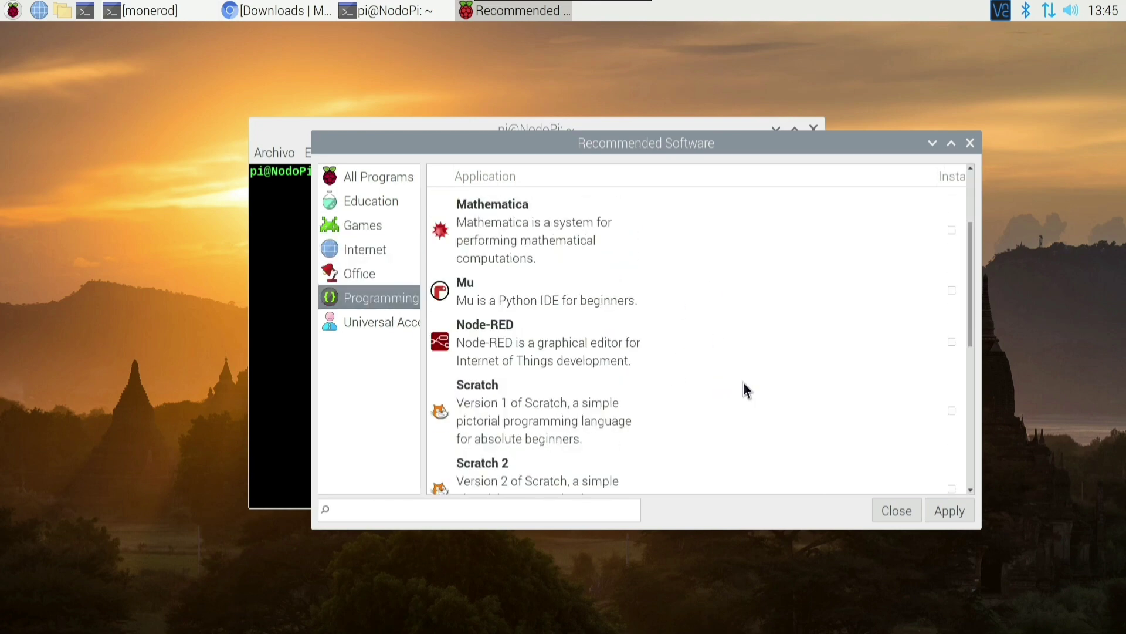
{"action": "left_click", "coordinate": [371, 320]}
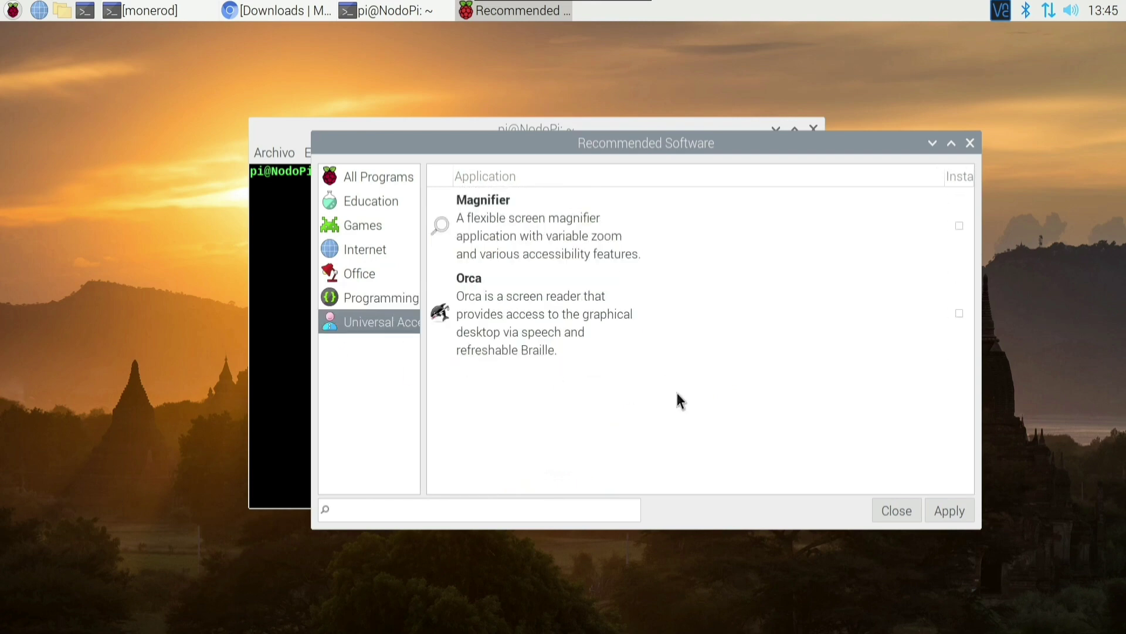
{"action": "left_click", "coordinate": [378, 176]}
{"action": "scroll", "coordinate": [973, 395], "scroll_direction": "down", "scroll_amount": 5}
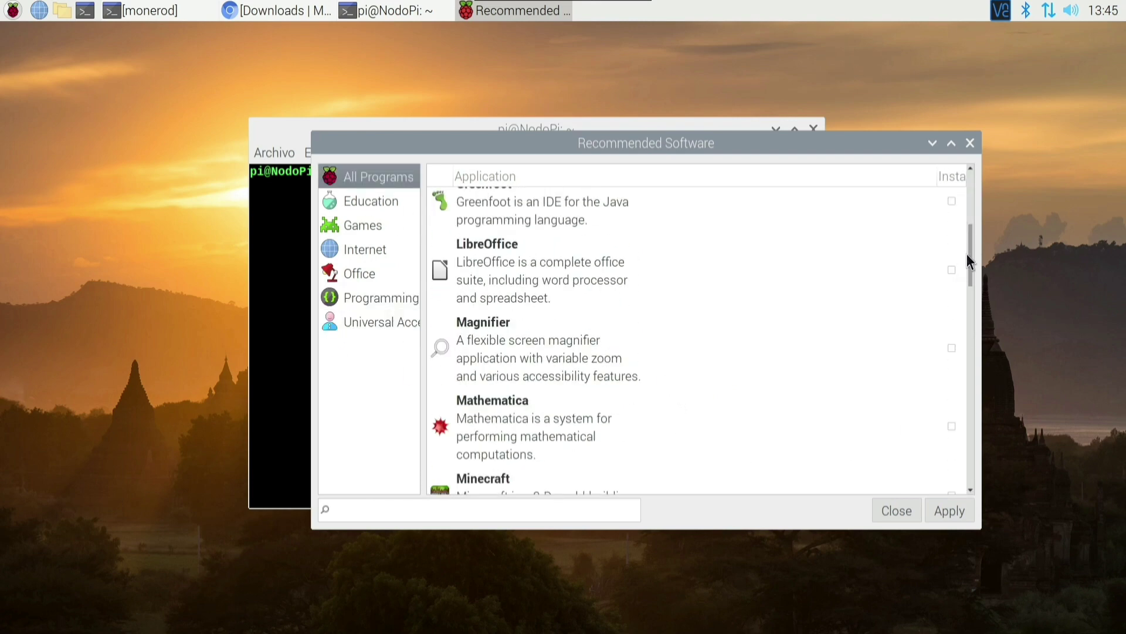
{"action": "scroll", "coordinate": [973, 411], "scroll_direction": "down", "scroll_amount": 5}
{"action": "mouse_move", "coordinate": [611, 443]}
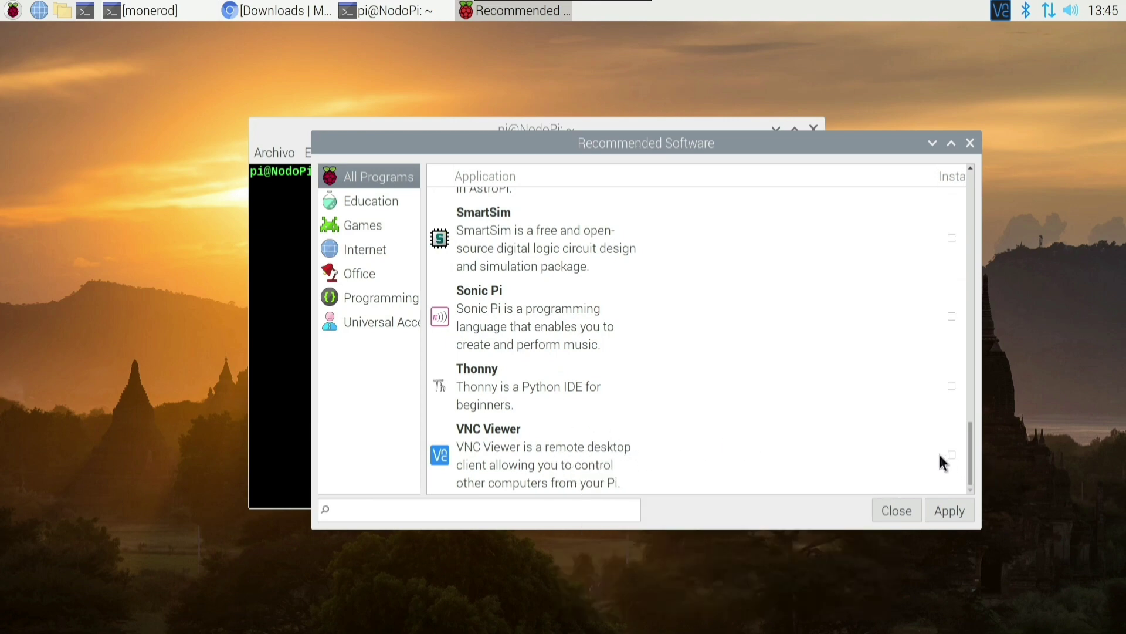
{"action": "left_click", "coordinate": [970, 143]}
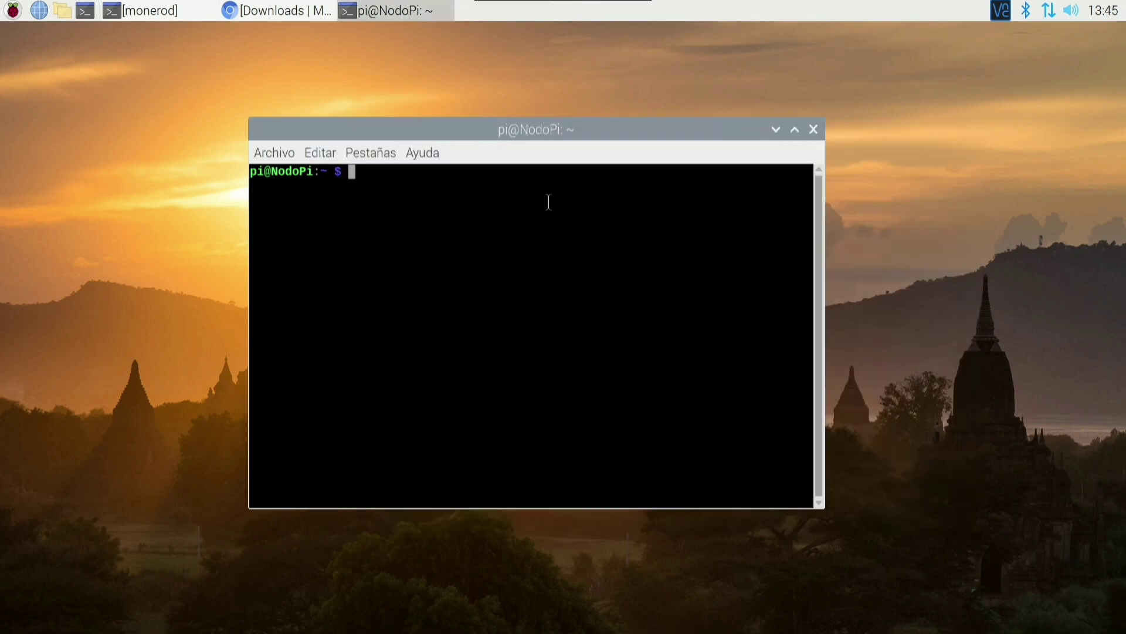
Close the terminal window and open the Discos utility.
{"action": "left_click_drag", "start_coordinate": [527, 122], "coordinate": [565, 116]}
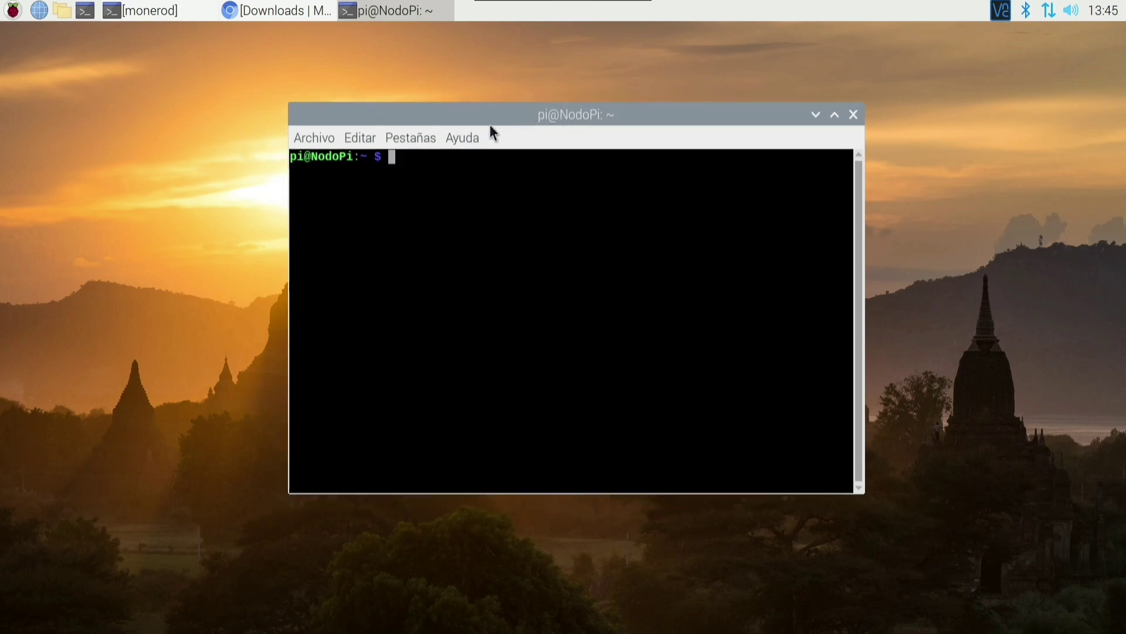
{"action": "left_click", "coordinate": [854, 114]}
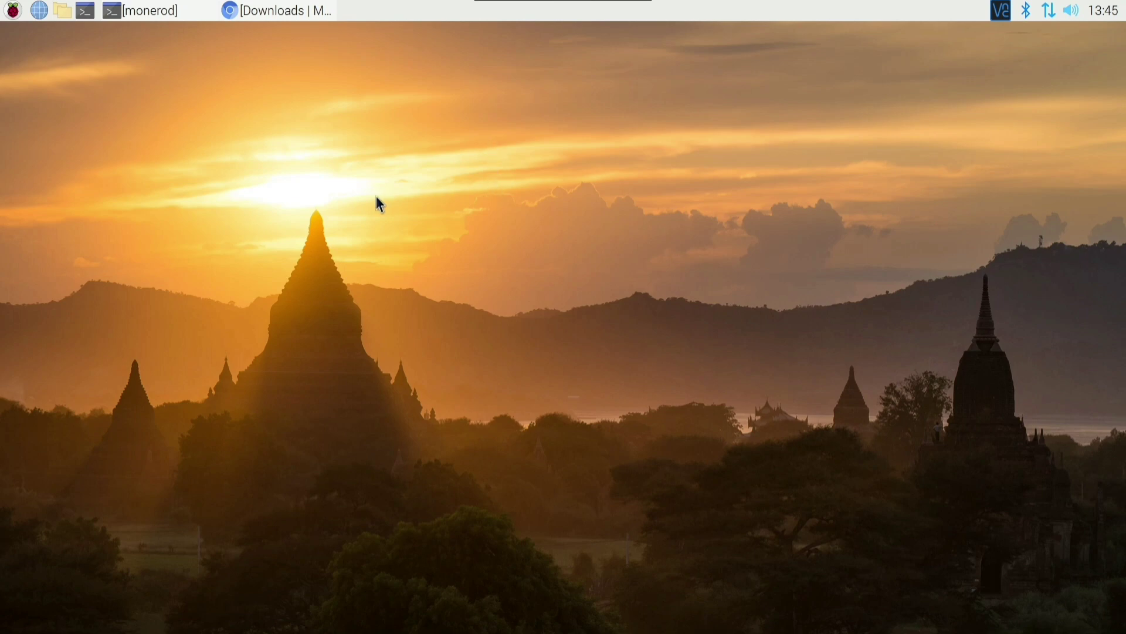
{"action": "left_click", "coordinate": [23, 17]}
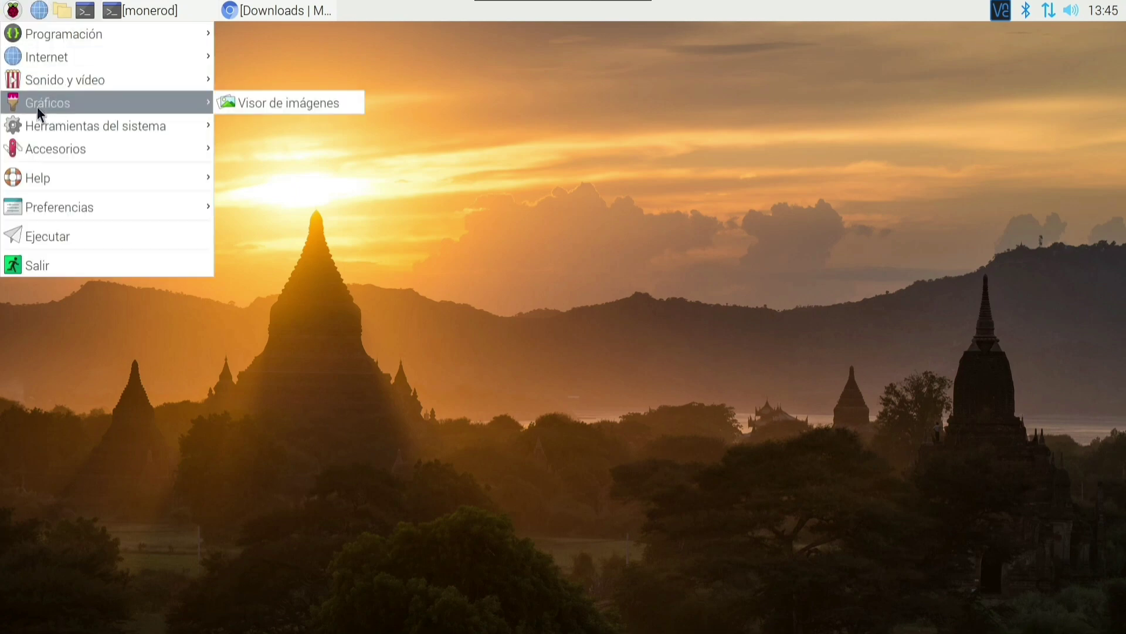
{"action": "mouse_move", "coordinate": [89, 204]}
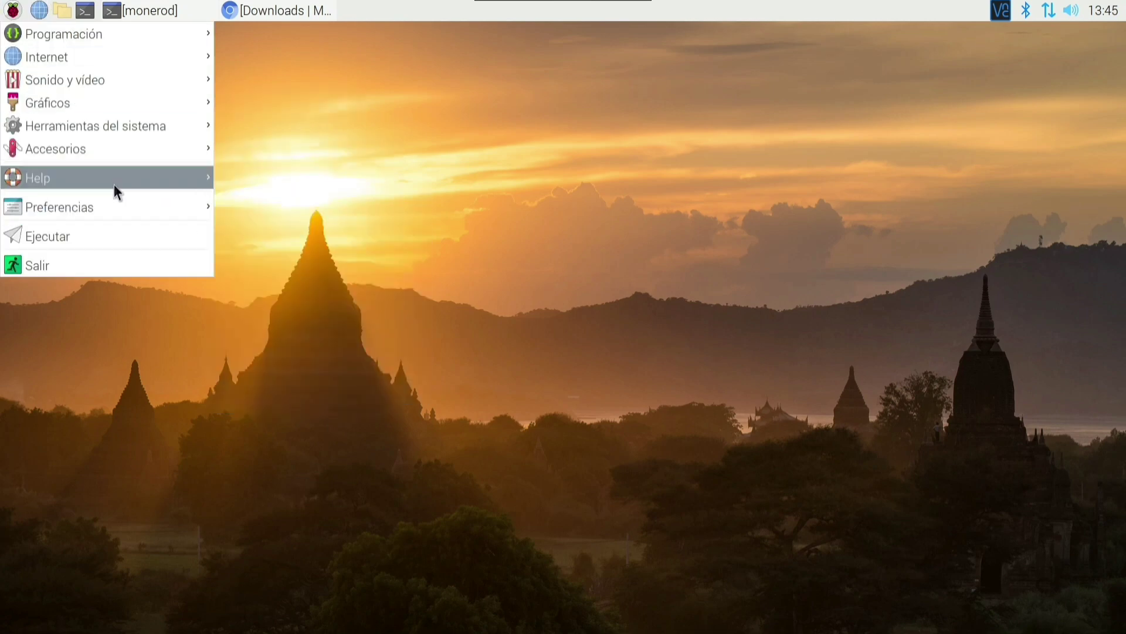
{"action": "mouse_move", "coordinate": [210, 151]}
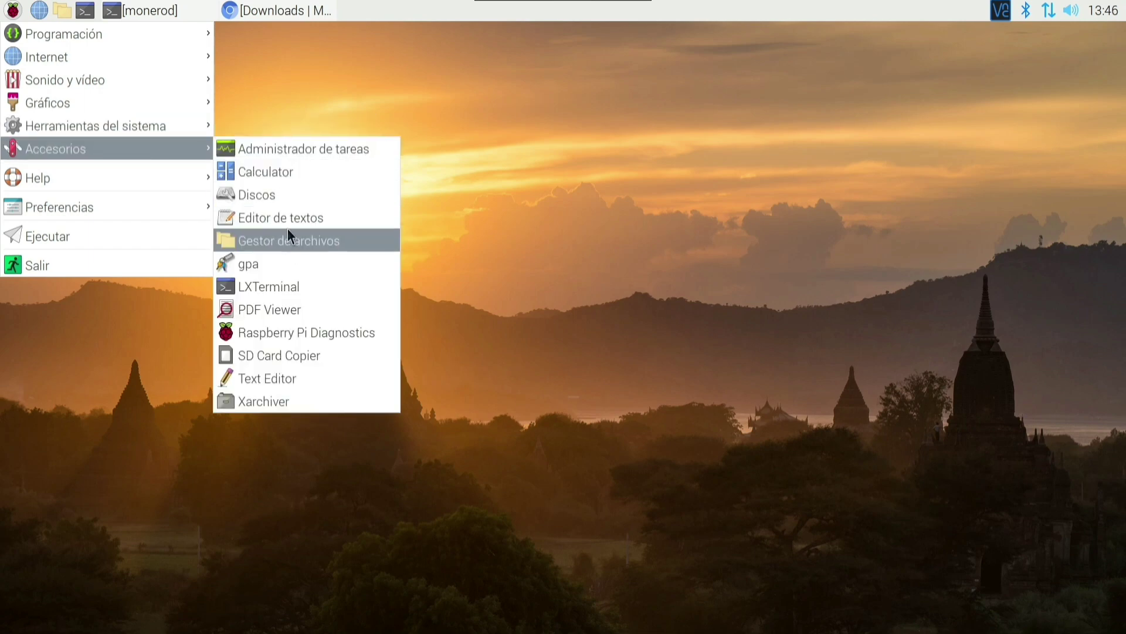
{"action": "left_click", "coordinate": [288, 196]}
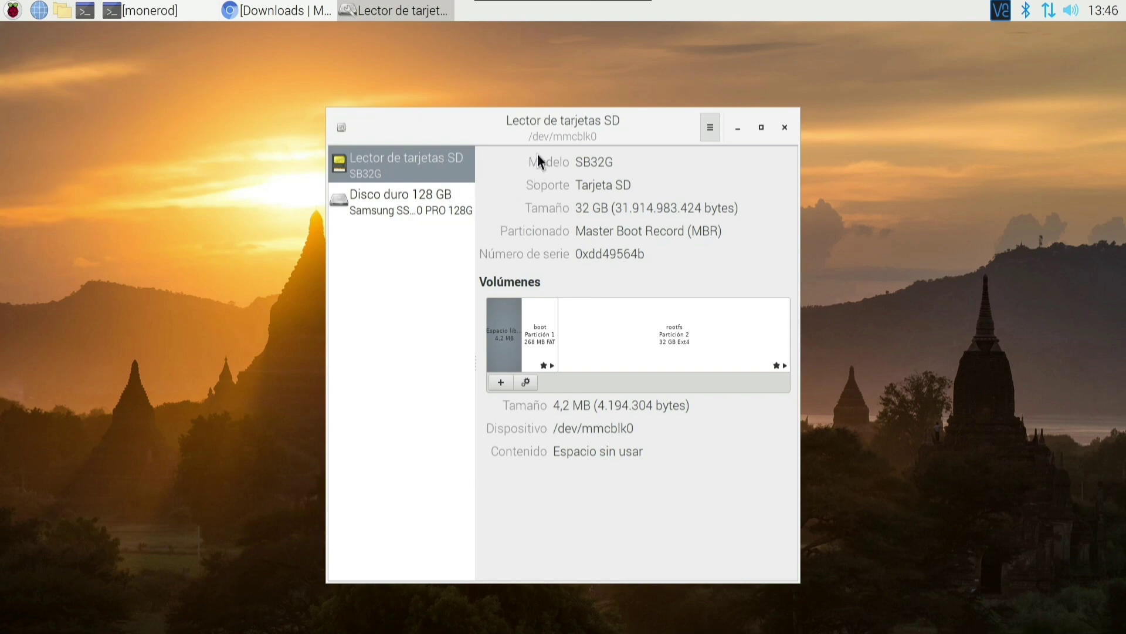
Select the 128 GB Samsung disk and examine its model, size, serial number, UUID, file system and mount point.
{"action": "left_click_drag", "start_coordinate": [527, 104], "coordinate": [509, 93]}
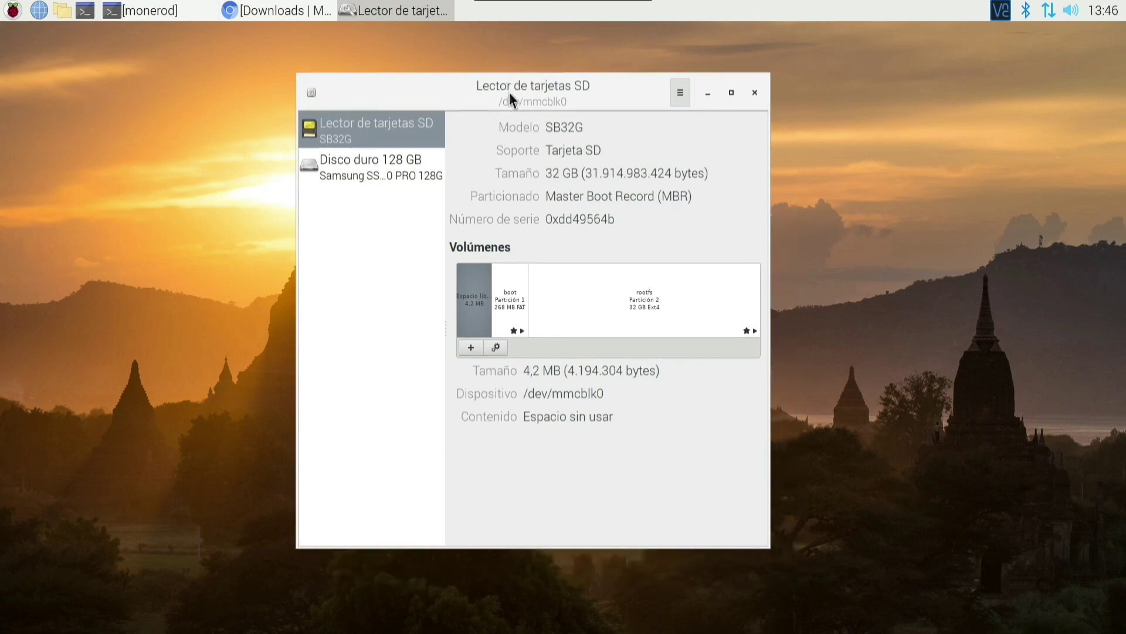
{"action": "left_click", "coordinate": [371, 166]}
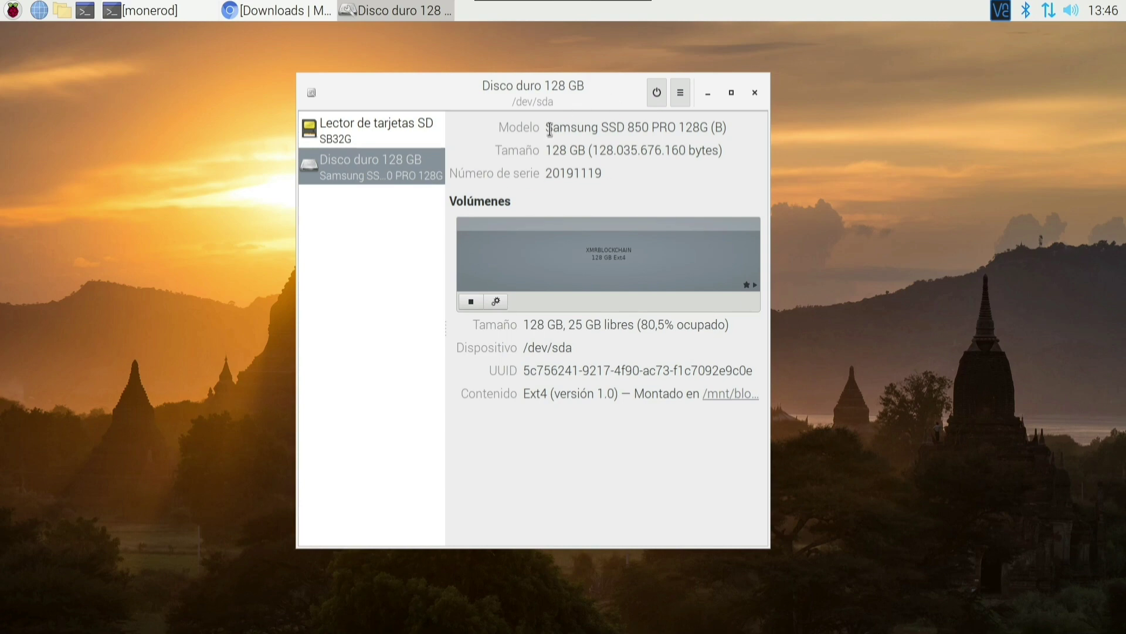
{"action": "left_click_drag", "start_coordinate": [571, 150], "coordinate": [623, 151]}
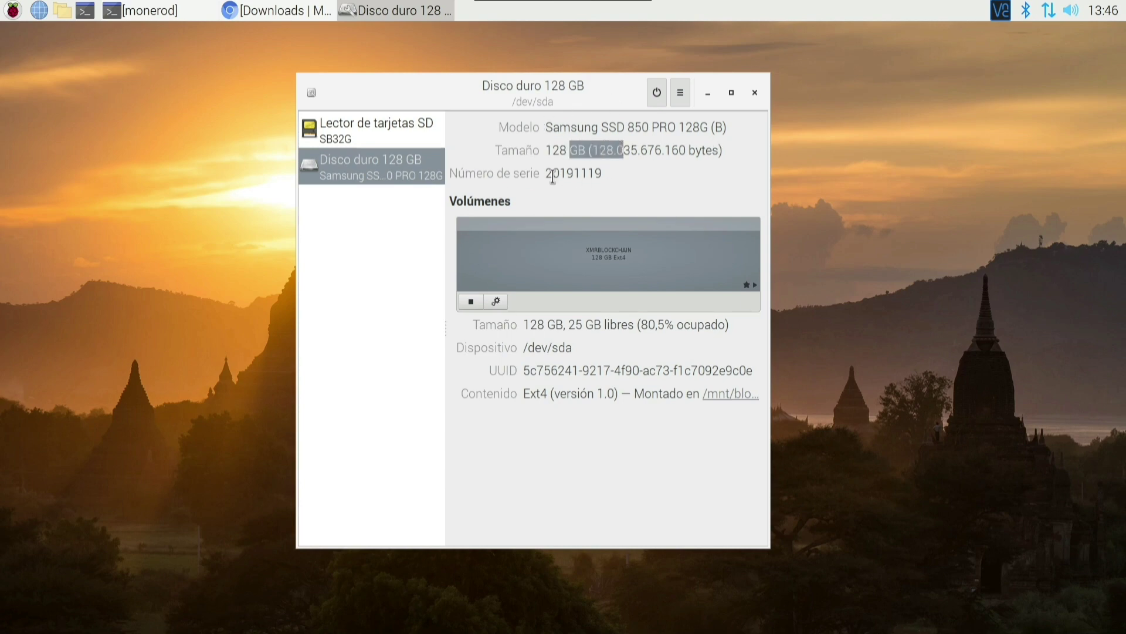
{"action": "left_click_drag", "start_coordinate": [554, 174], "coordinate": [587, 173]}
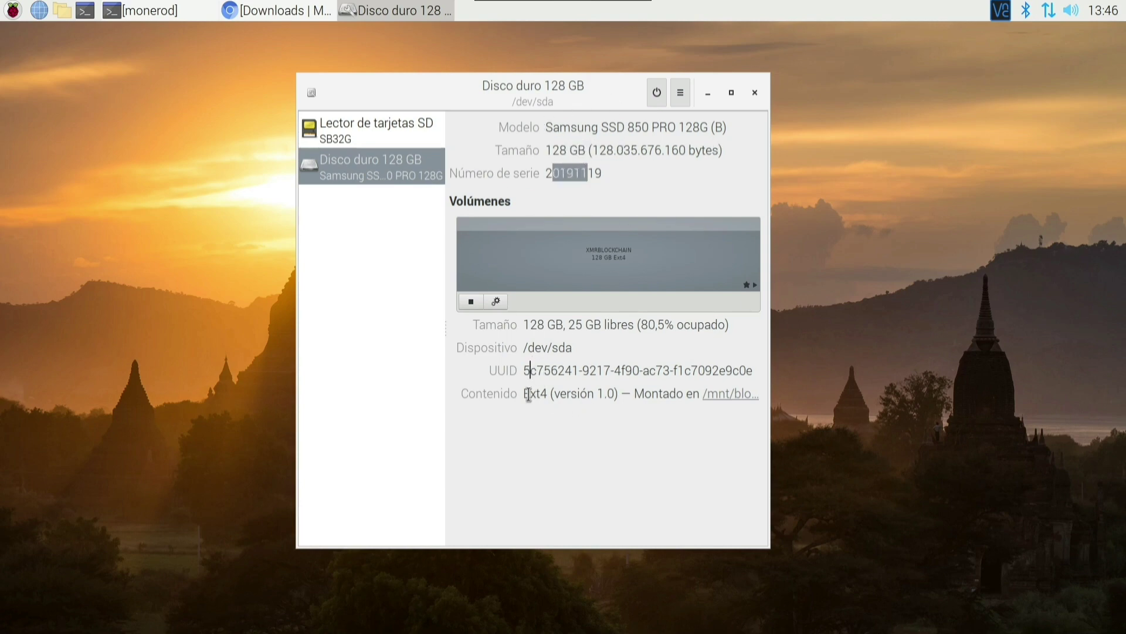
{"action": "left_click_drag", "start_coordinate": [524, 393], "coordinate": [551, 394]}
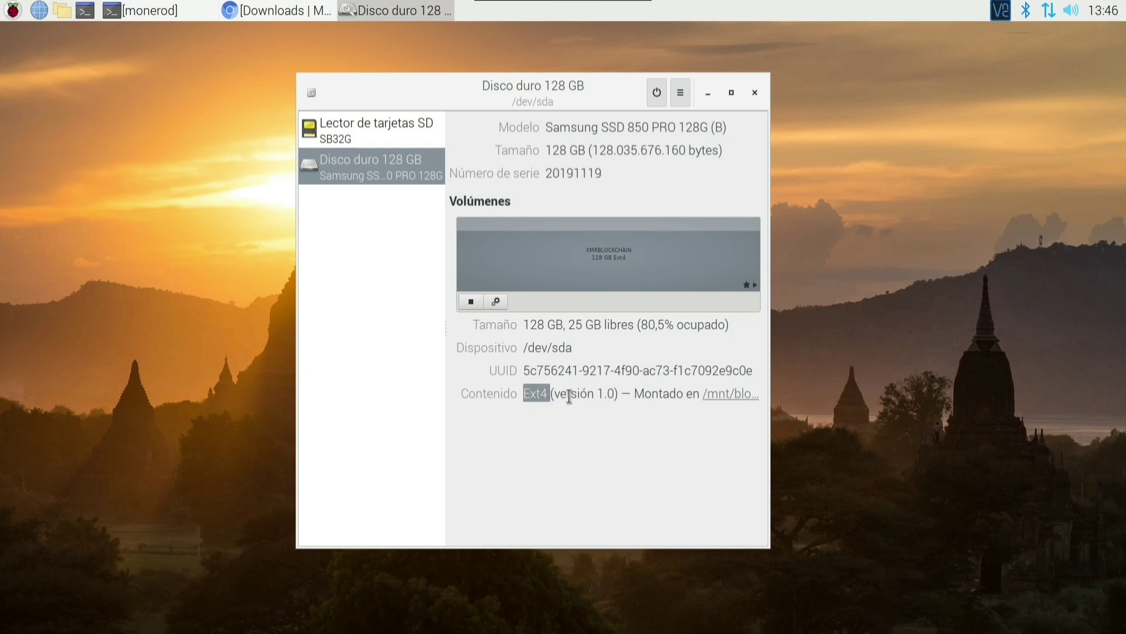
{"action": "left_click_drag", "start_coordinate": [644, 393], "coordinate": [742, 394]}
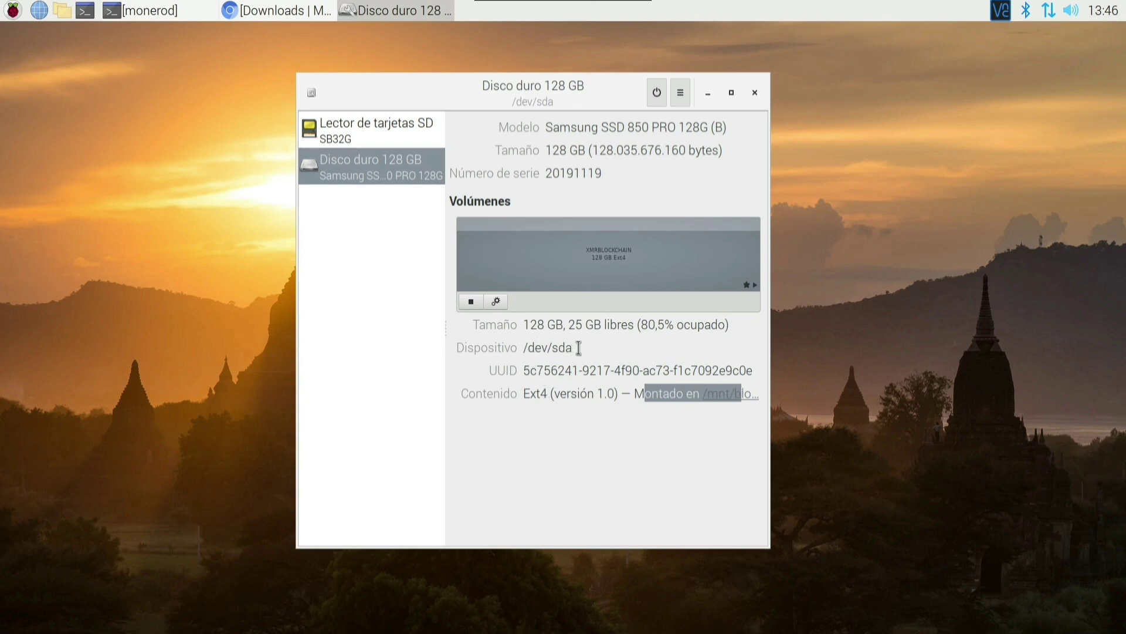
{"action": "left_click", "coordinate": [579, 370]}
{"action": "left_click", "coordinate": [636, 394]}
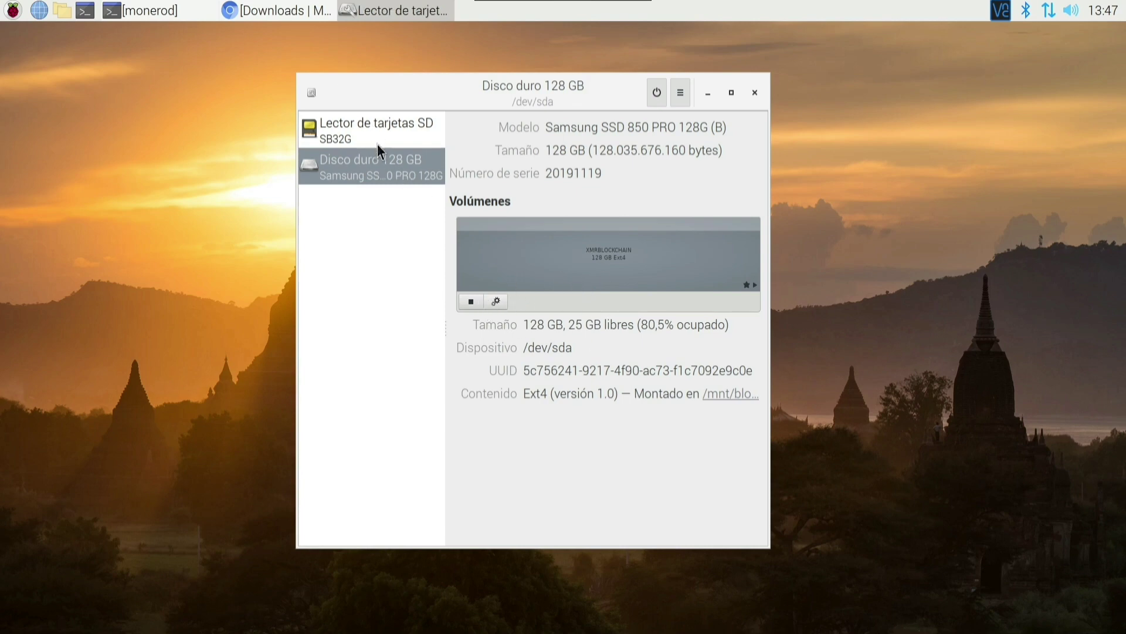
Look through the additional partition options of the XMRBLOCKCHAIN volume and open its mount options.
{"action": "left_click", "coordinate": [497, 302]}
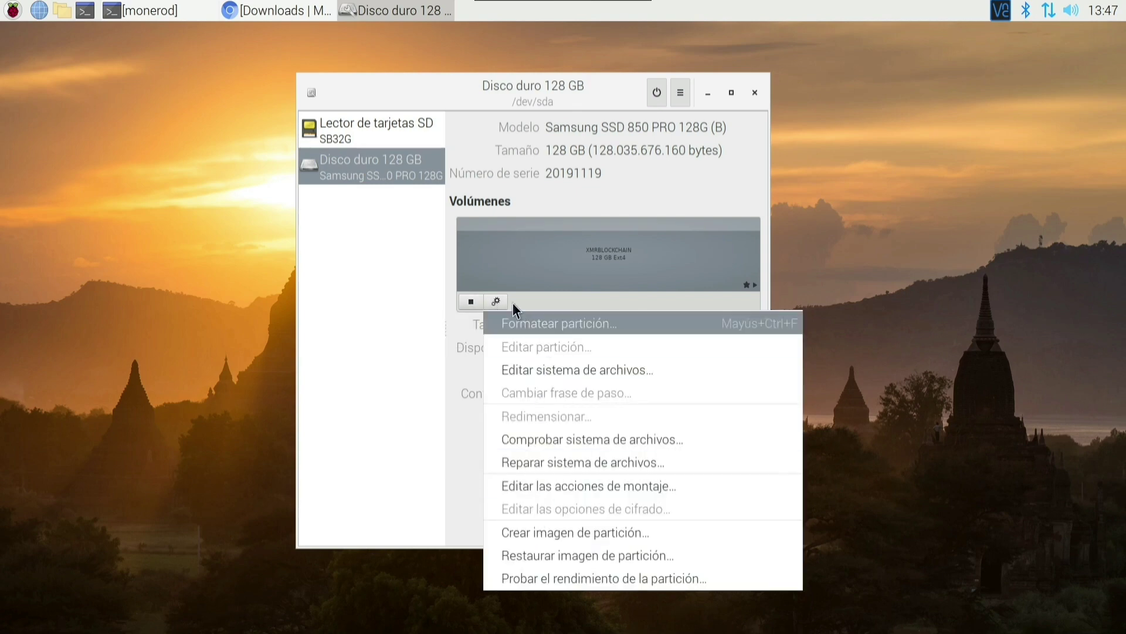
{"action": "left_click", "coordinate": [467, 347]}
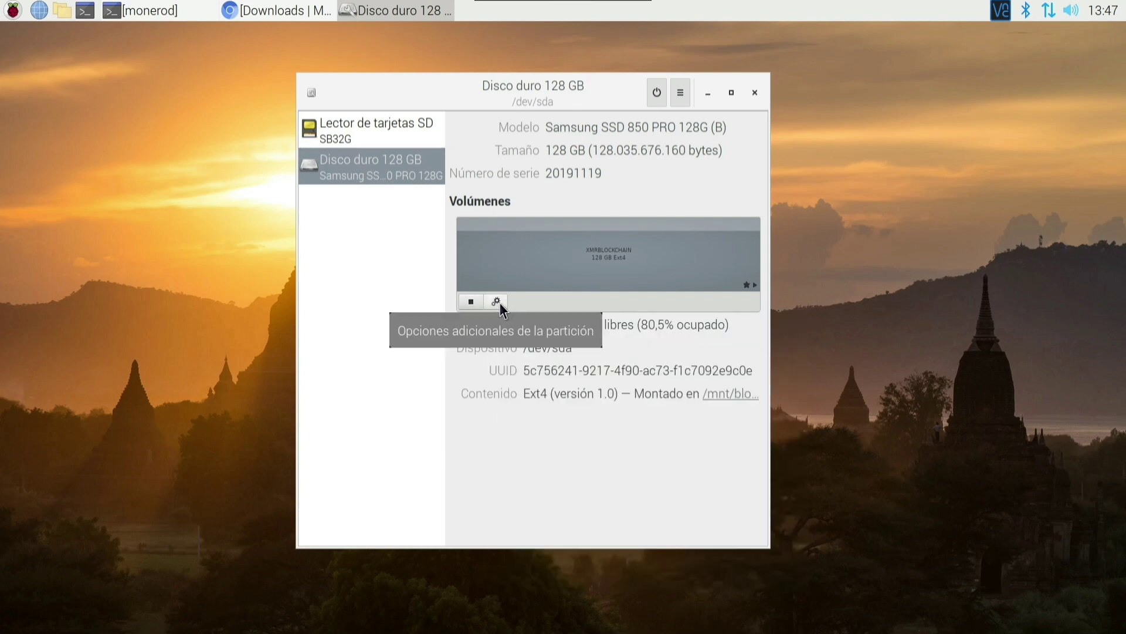
{"action": "left_click", "coordinate": [497, 302]}
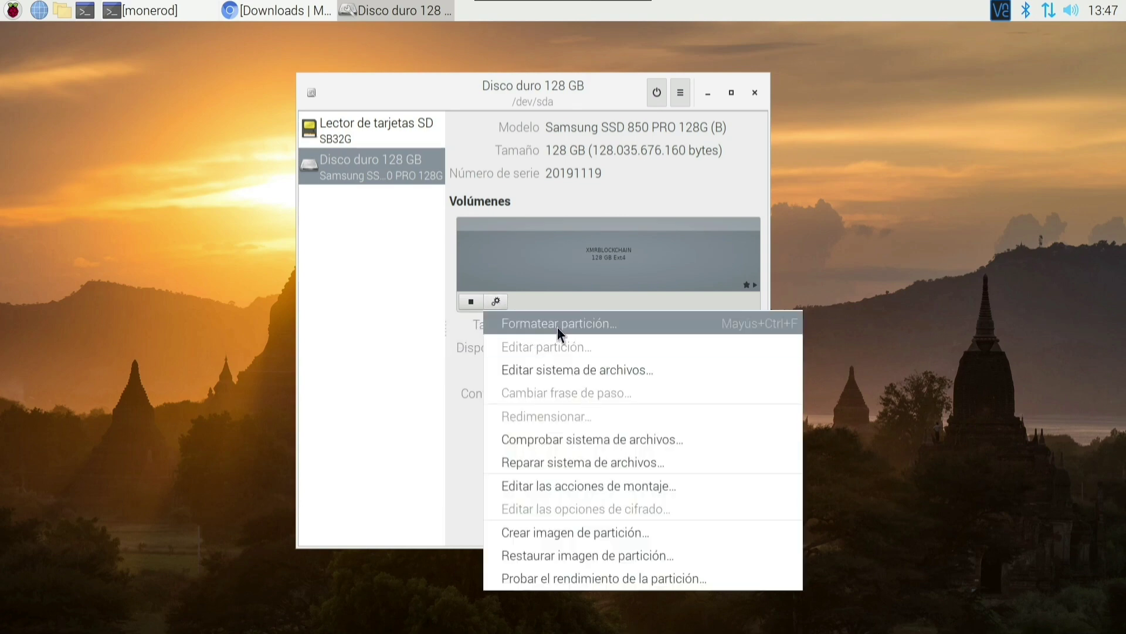
{"action": "left_click", "coordinate": [467, 375]}
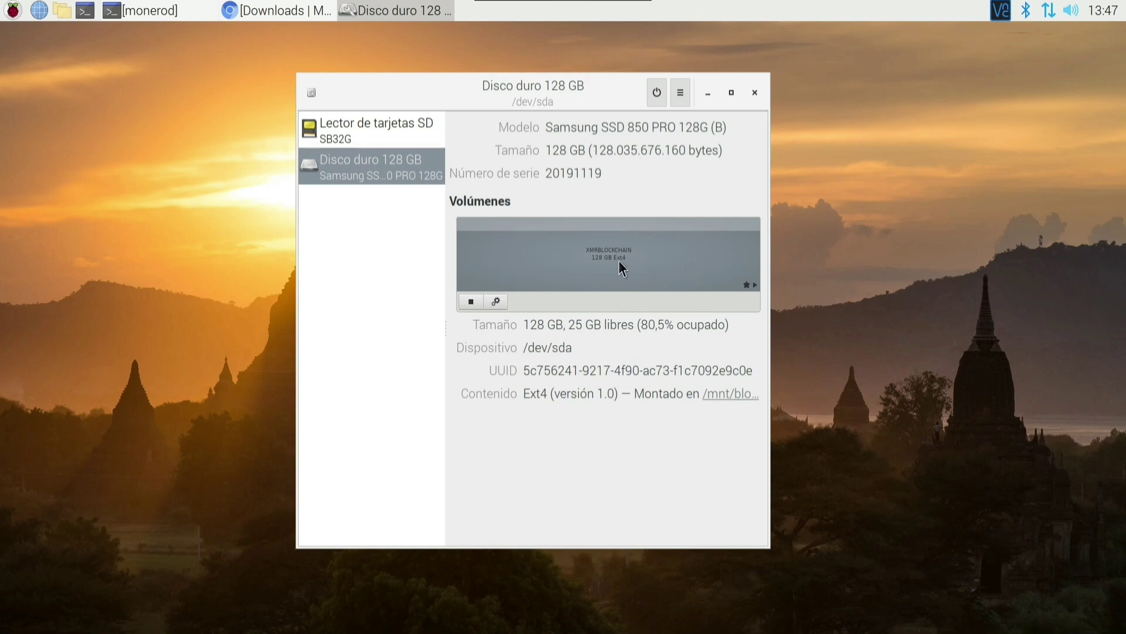
{"action": "left_click", "coordinate": [497, 302]}
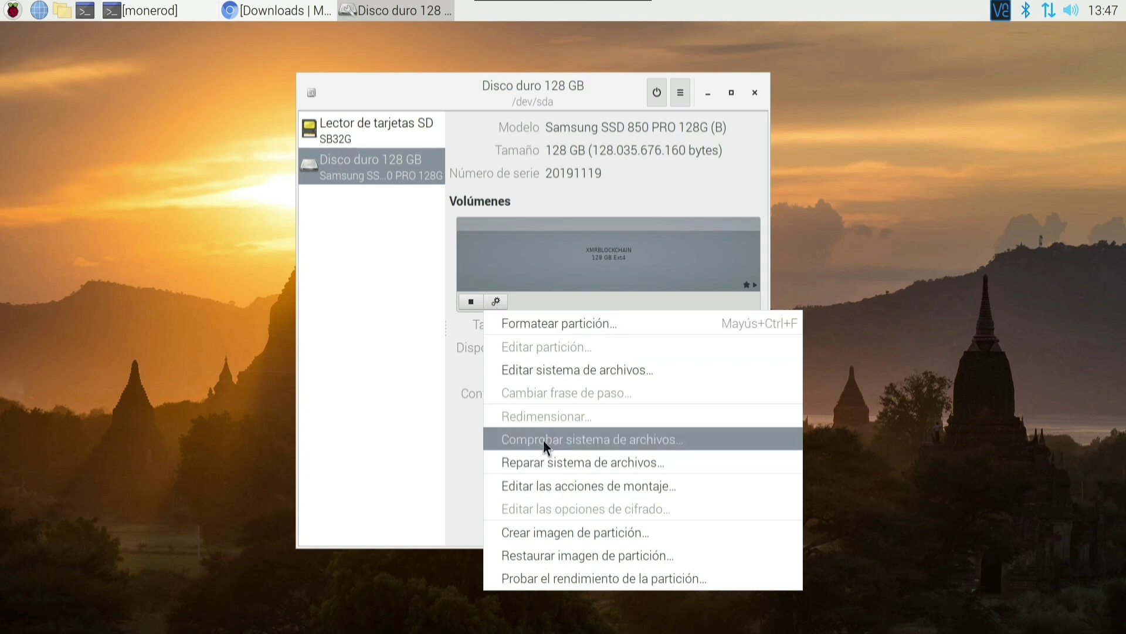
{"action": "left_click", "coordinate": [552, 485]}
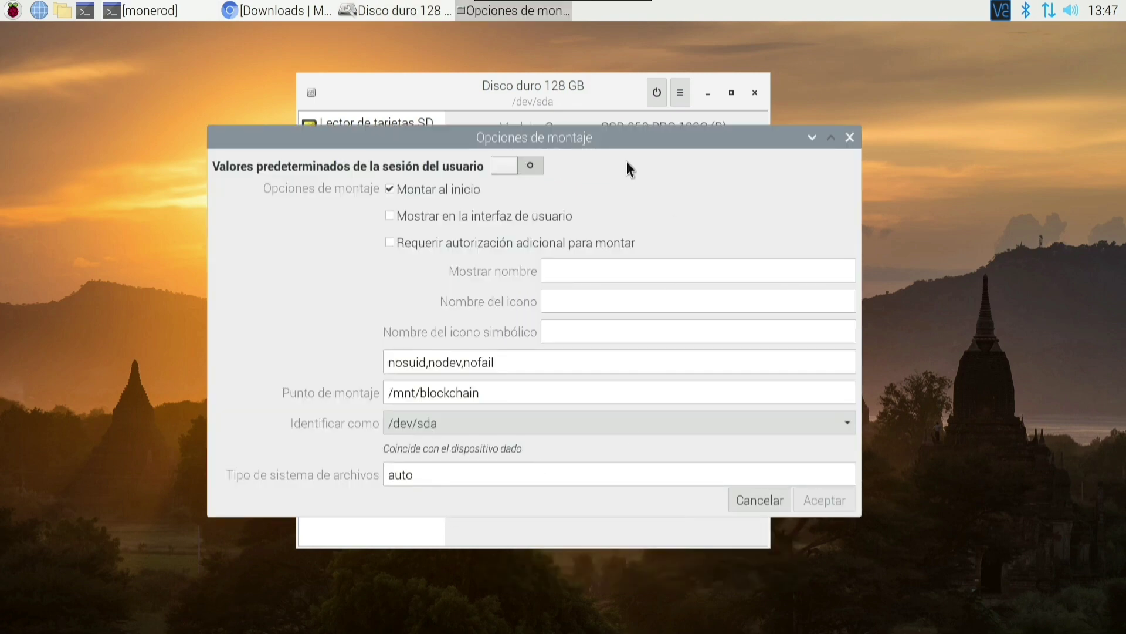
{"action": "left_click_drag", "start_coordinate": [558, 141], "coordinate": [615, 136]}
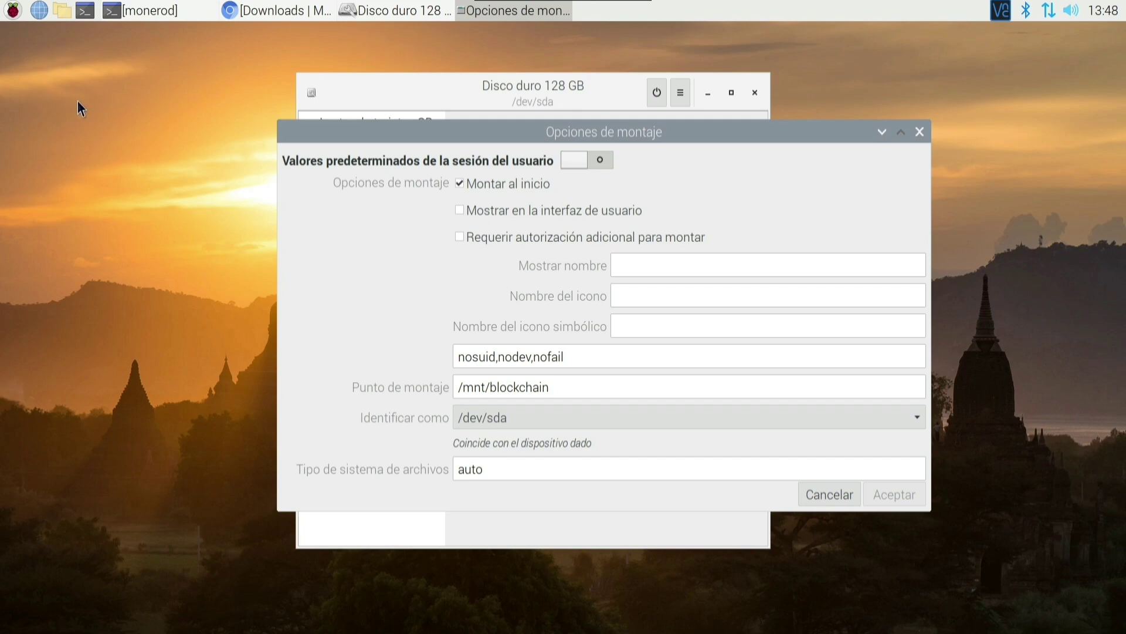
Look at the pi home folder in the file manager, close it, and check the monerod terminal window.
{"action": "left_click", "coordinate": [21, 18]}
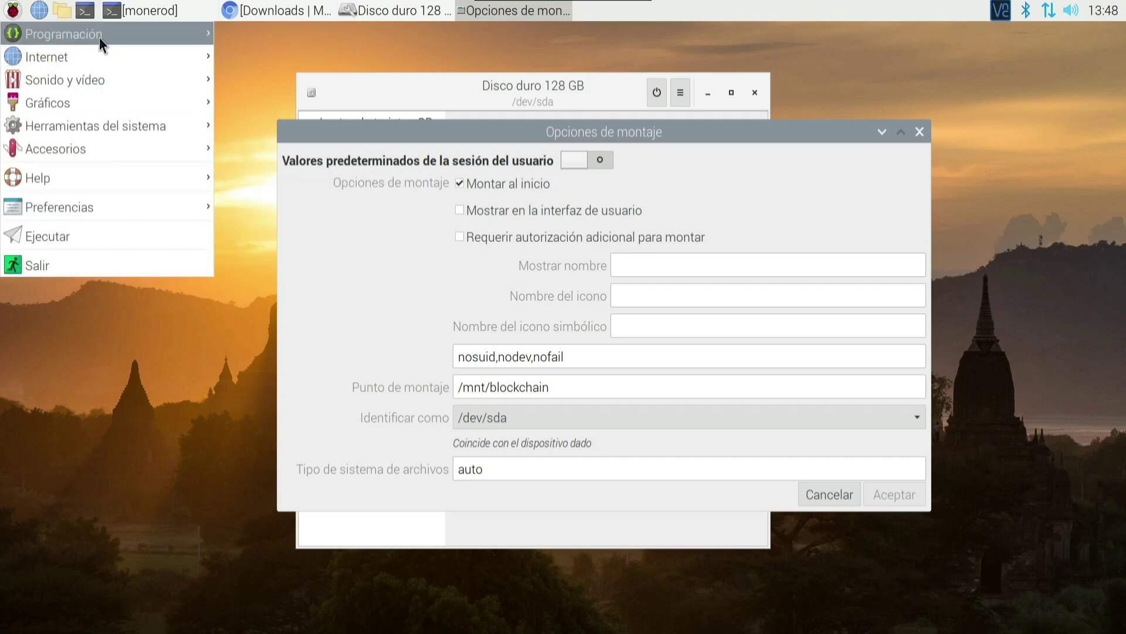
{"action": "left_click", "coordinate": [69, 11]}
{"action": "left_click", "coordinate": [67, 14]}
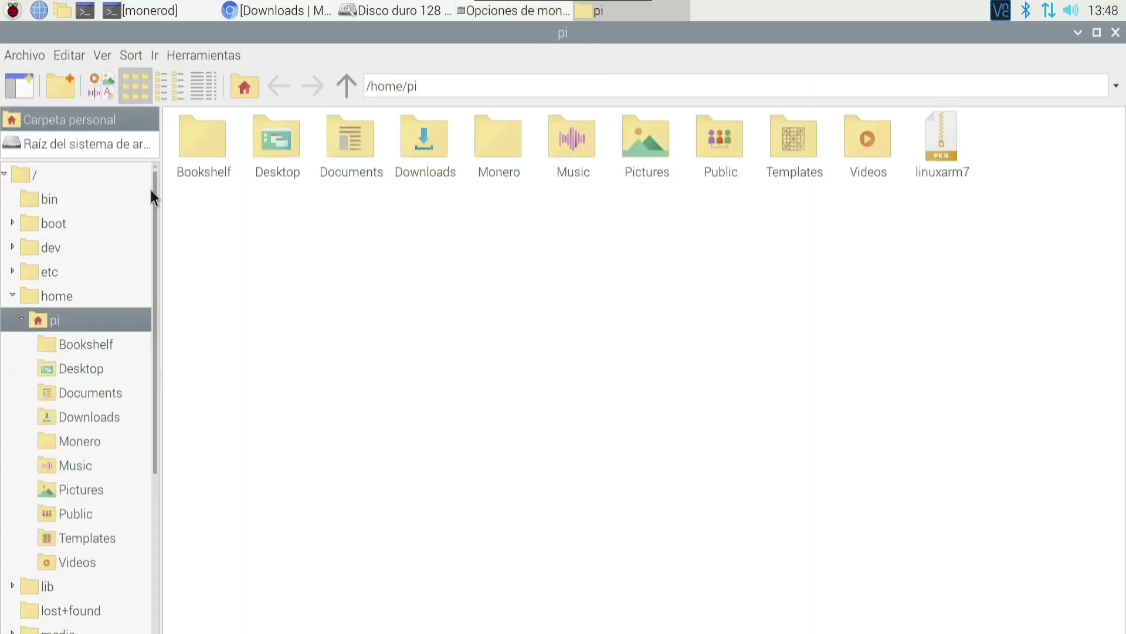
{"action": "left_click", "coordinate": [1116, 32]}
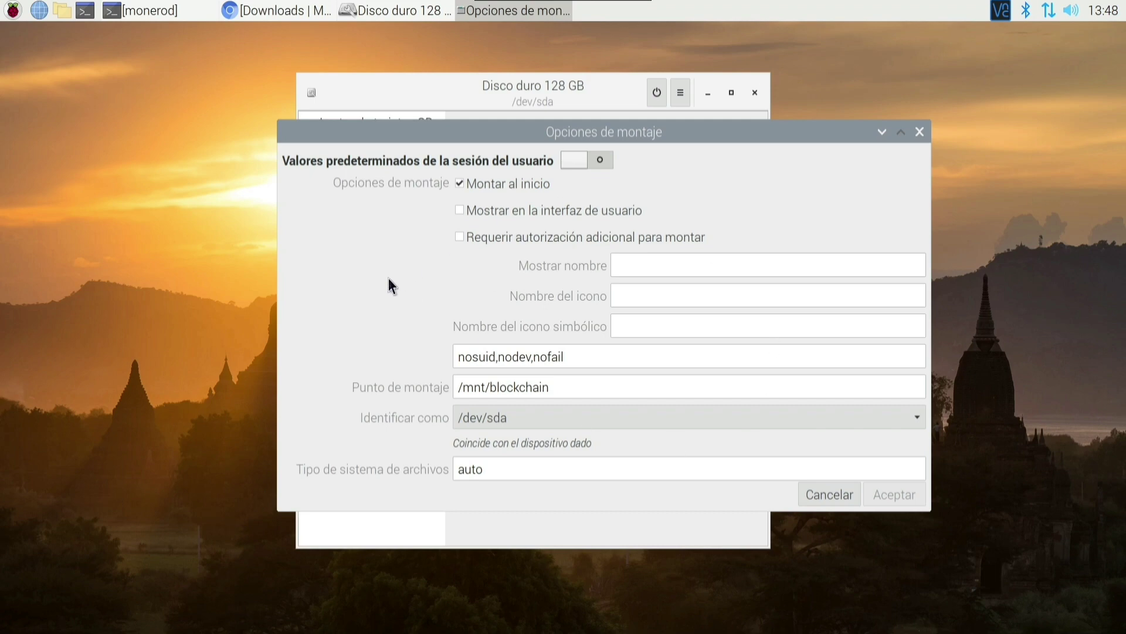
{"action": "left_click", "coordinate": [141, 10]}
{"action": "left_click", "coordinate": [884, 85]}
Toggle the Montar al inicio mount option off and back on.
{"action": "double_click", "coordinate": [461, 184]}
{"action": "left_click", "coordinate": [489, 185]}
{"action": "left_click", "coordinate": [488, 185]}
Examine the available ways of identifying the disk under Identificar como without choosing a different one.
{"action": "left_click", "coordinate": [529, 416]}
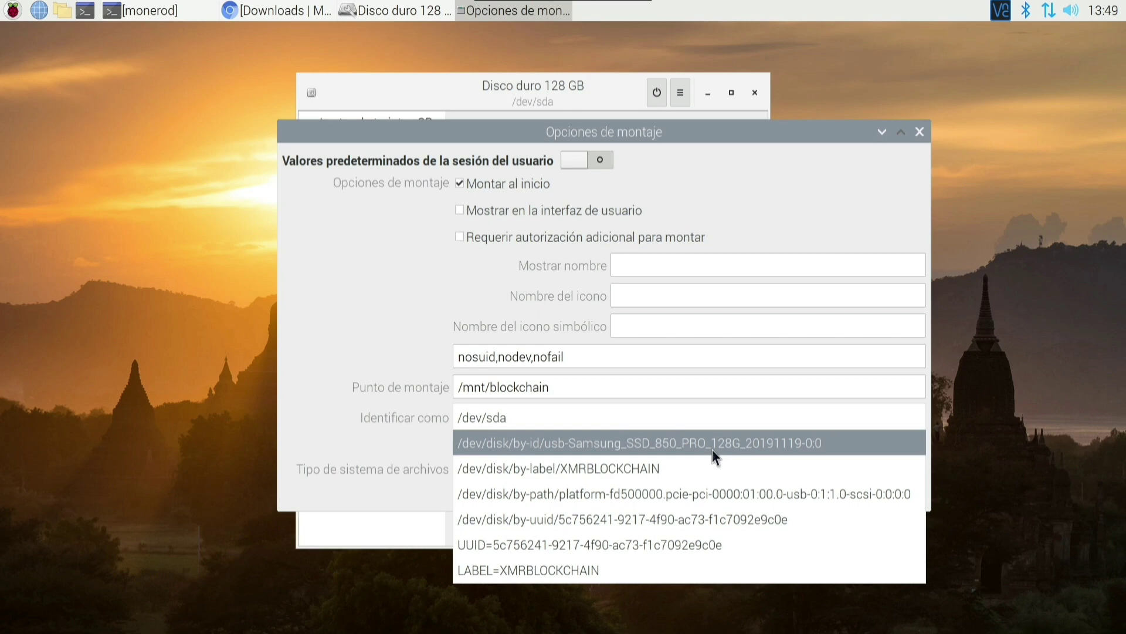
{"action": "left_click", "coordinate": [393, 425]}
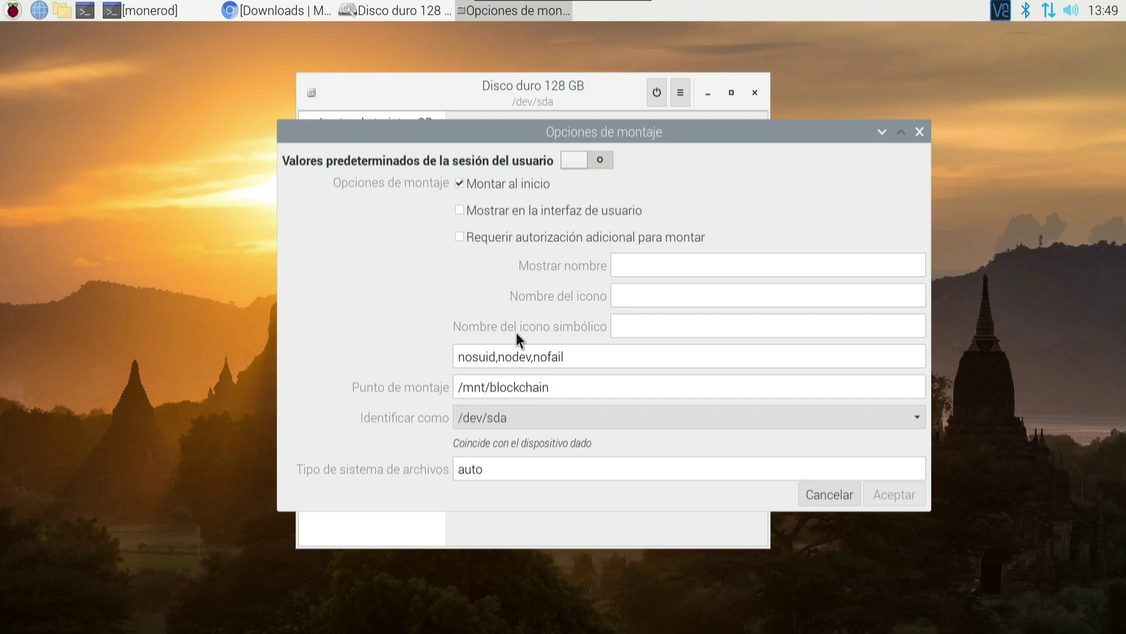
{"action": "left_click", "coordinate": [550, 419]}
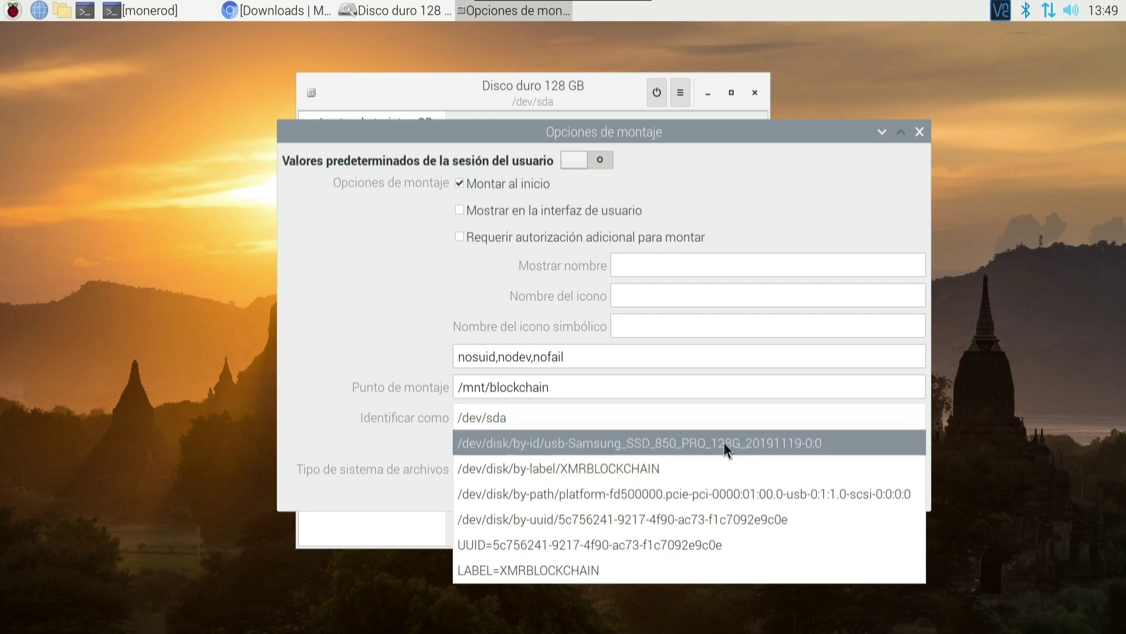
{"action": "left_click", "coordinate": [400, 420]}
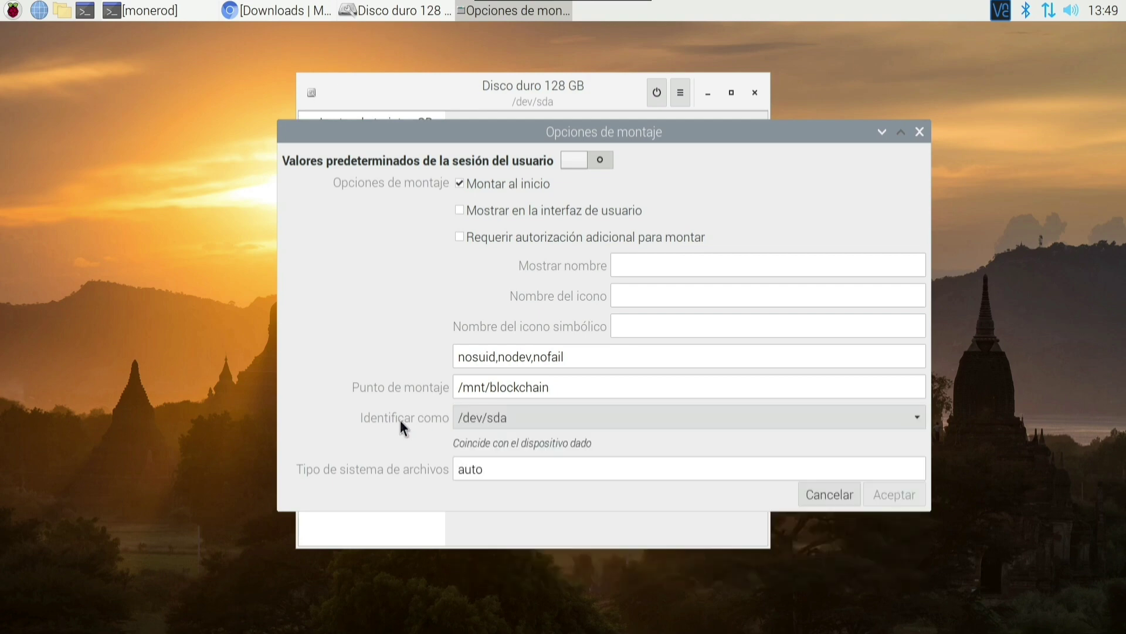
{"action": "left_click", "coordinate": [586, 416]}
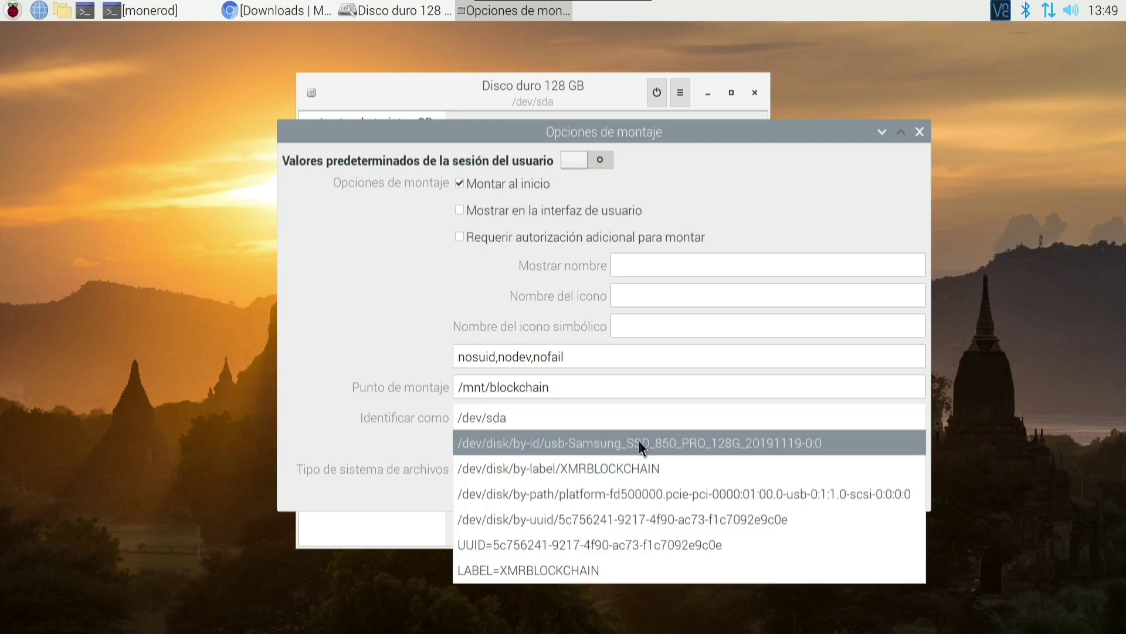
{"action": "left_click", "coordinate": [410, 418]}
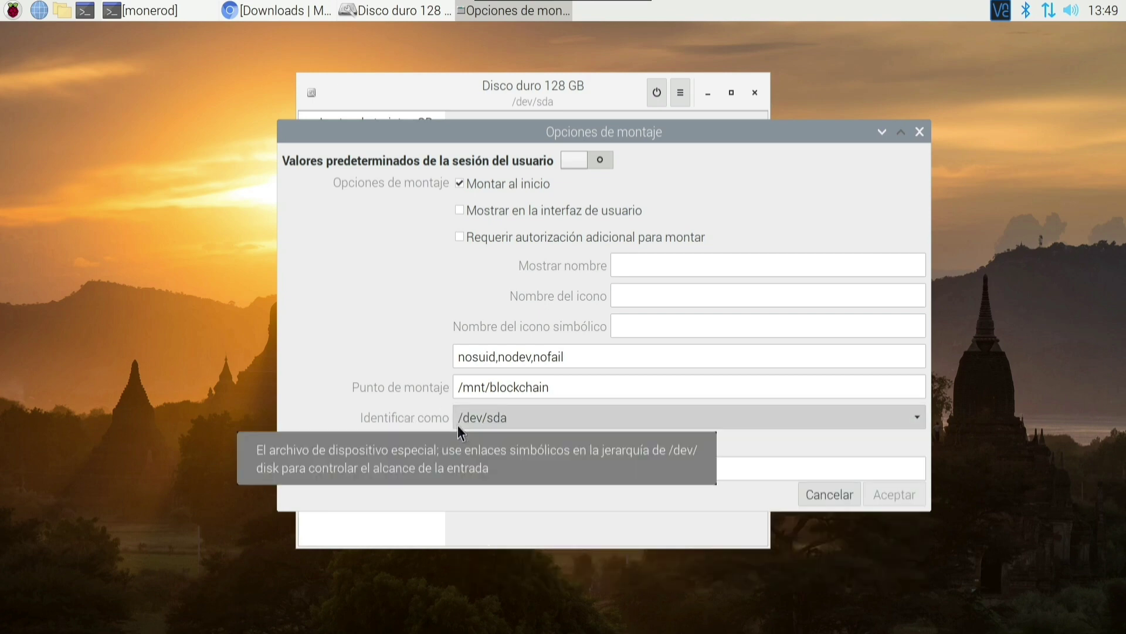
{"action": "left_click", "coordinate": [582, 419]}
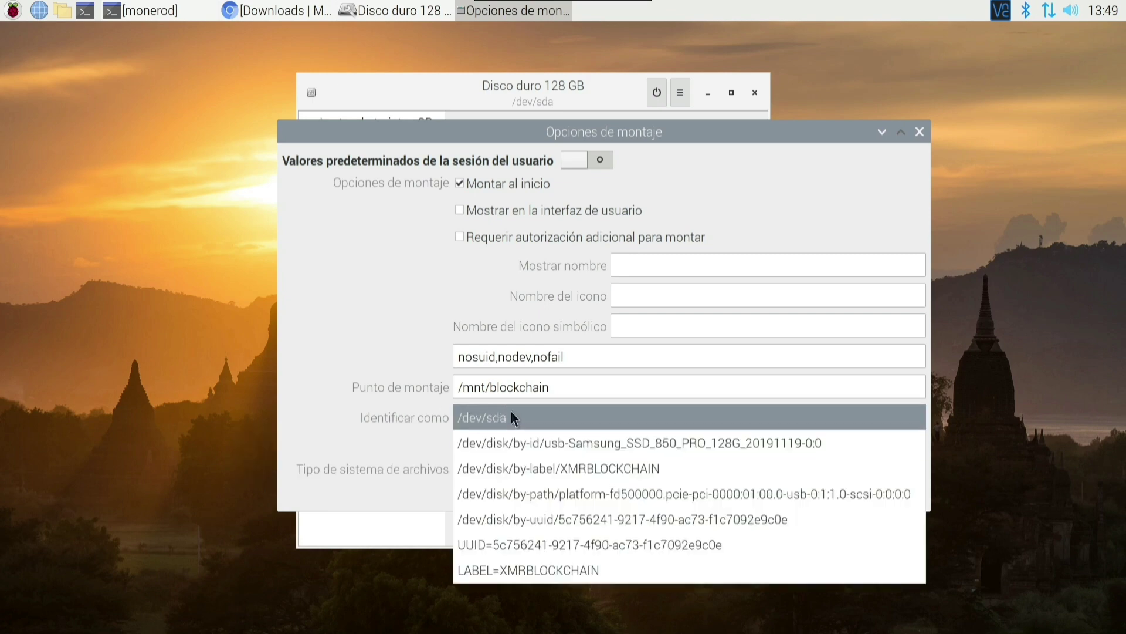
{"action": "left_click", "coordinate": [407, 424]}
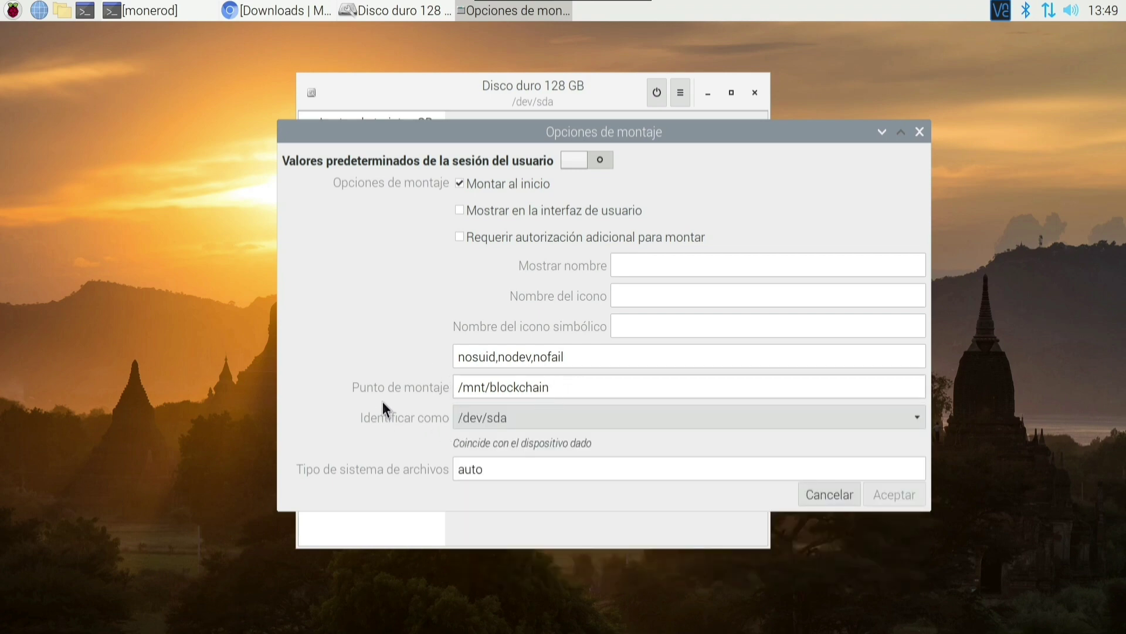
Examine the mnt and blockchain parts of the disk's mount point path and cancel the mount options dialog.
{"action": "left_click_drag", "start_coordinate": [487, 387], "coordinate": [466, 387]}
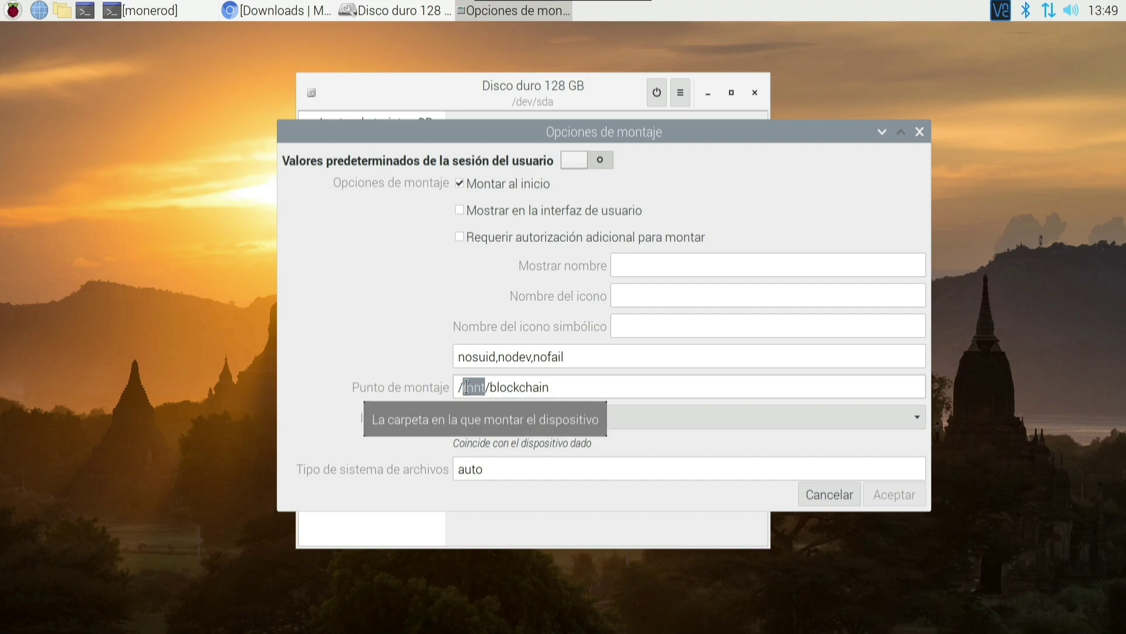
{"action": "left_click", "coordinate": [474, 387]}
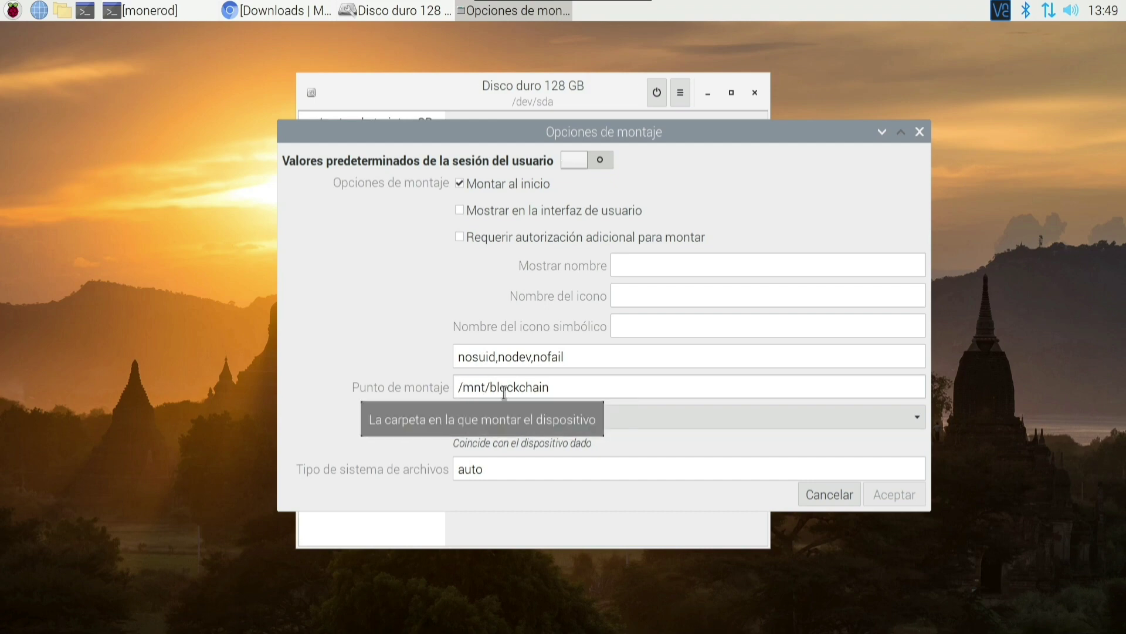
{"action": "left_click", "coordinate": [534, 388]}
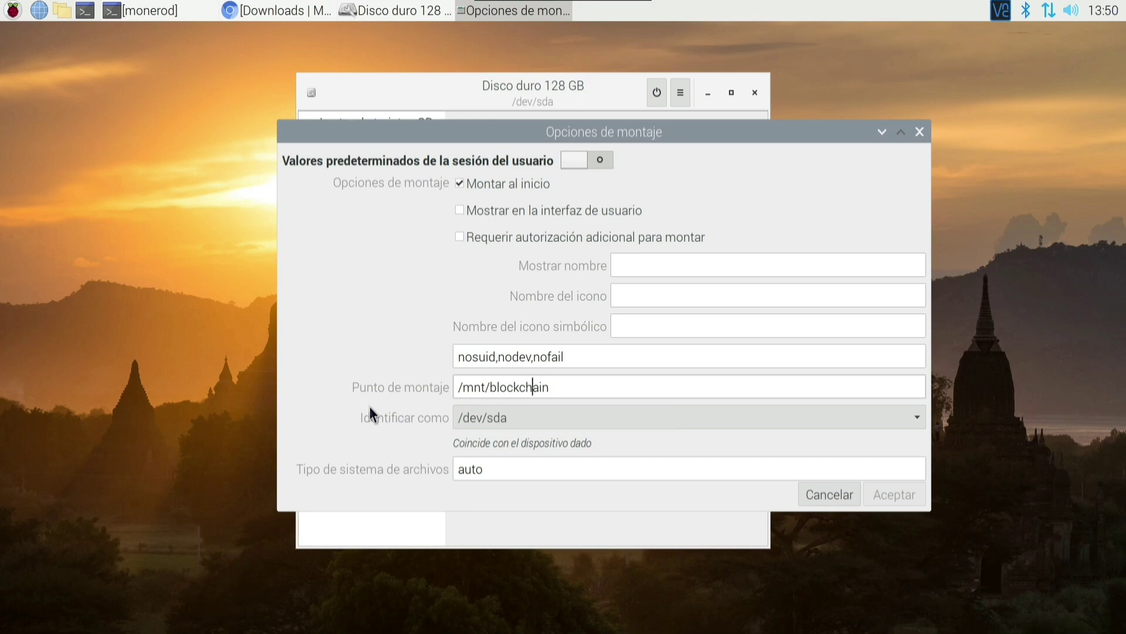
{"action": "left_click_drag", "start_coordinate": [490, 388], "coordinate": [557, 392]}
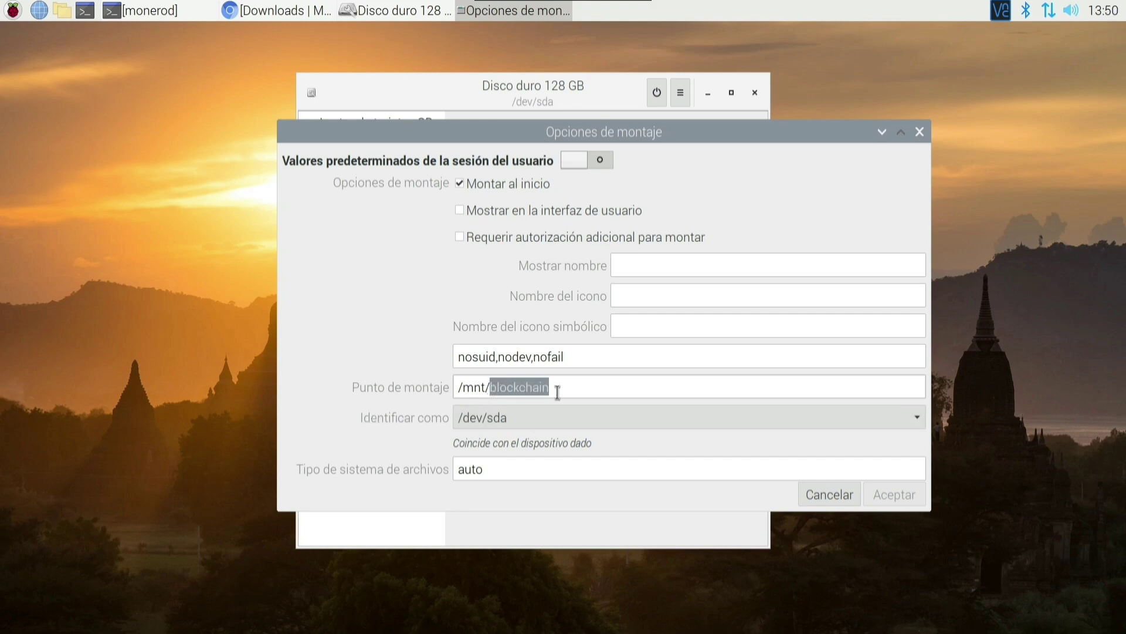
{"action": "left_click", "coordinate": [477, 389]}
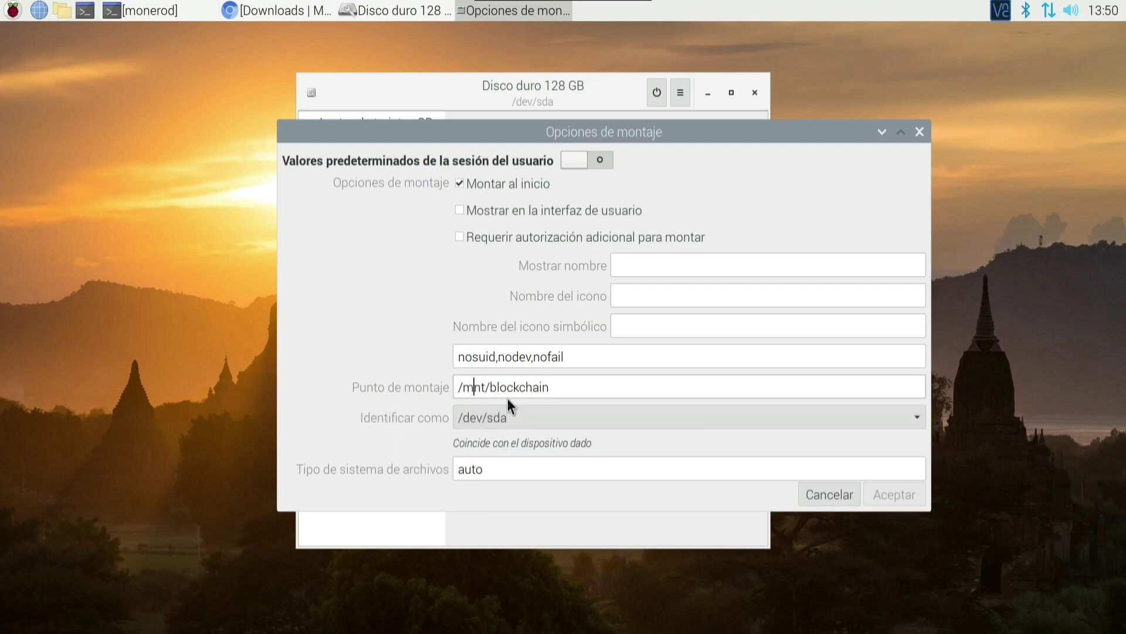
{"action": "left_click", "coordinate": [498, 389]}
{"action": "key", "text": "shift+End"}
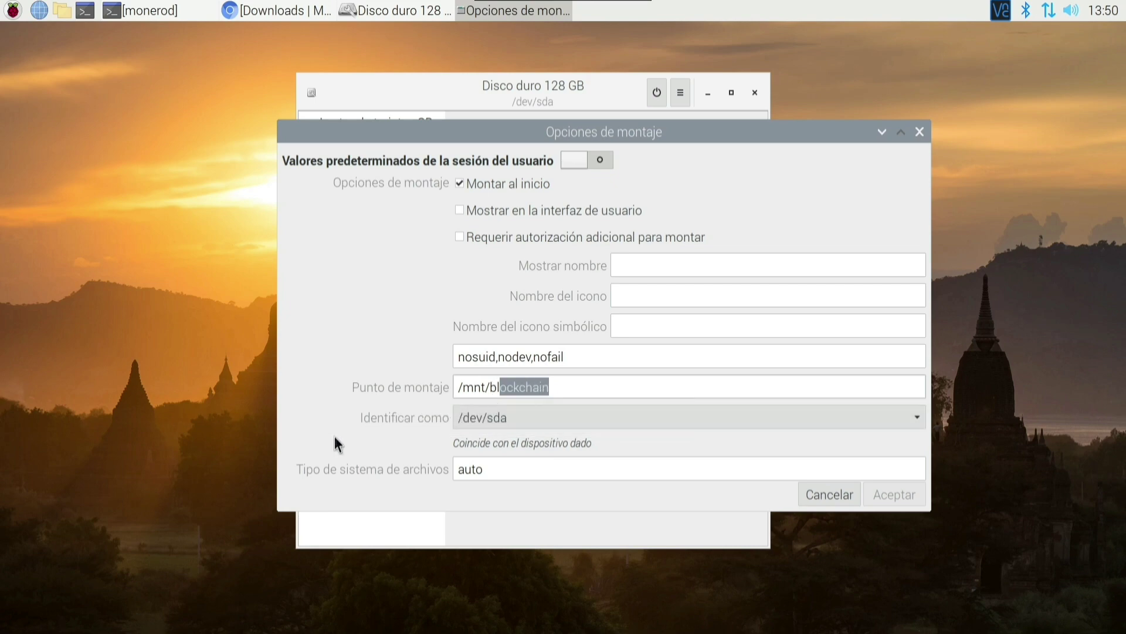
{"action": "left_click_drag", "start_coordinate": [490, 388], "coordinate": [505, 389]}
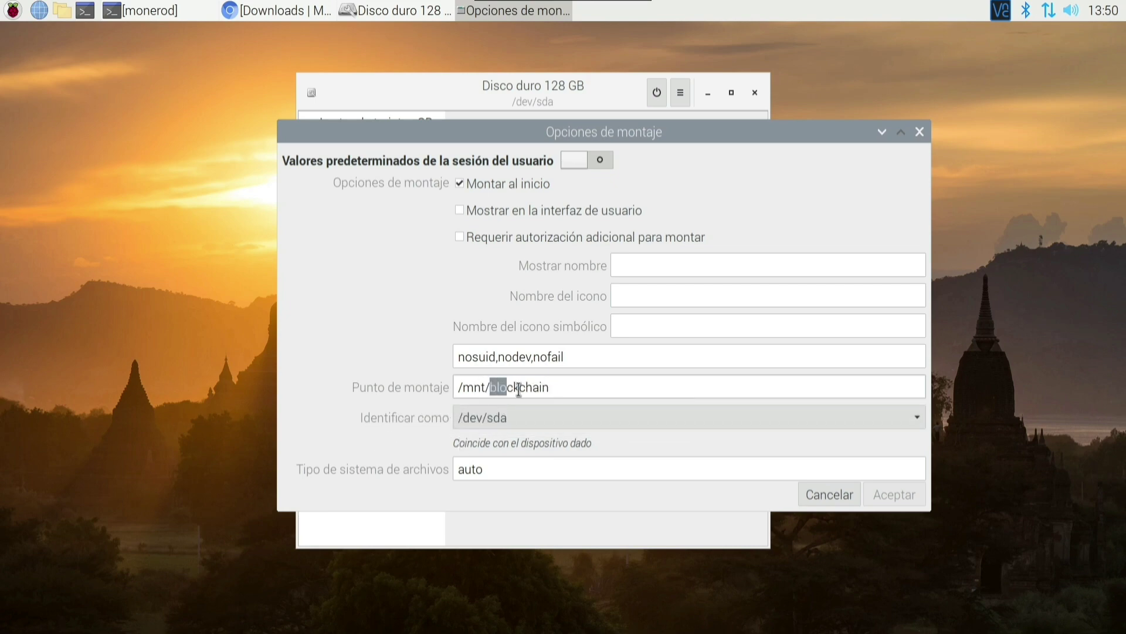
{"action": "double_click", "coordinate": [506, 389]}
{"action": "left_click", "coordinate": [509, 389]}
{"action": "left_click_drag", "start_coordinate": [490, 387], "coordinate": [562, 387]}
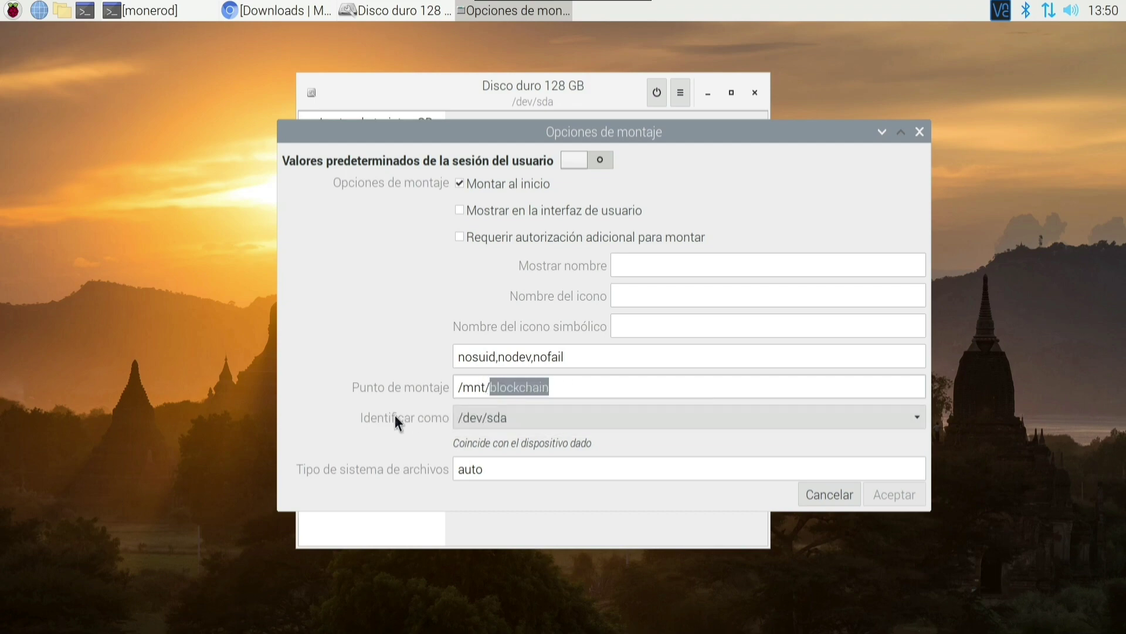
{"action": "left_click_drag", "start_coordinate": [473, 387], "coordinate": [551, 387]}
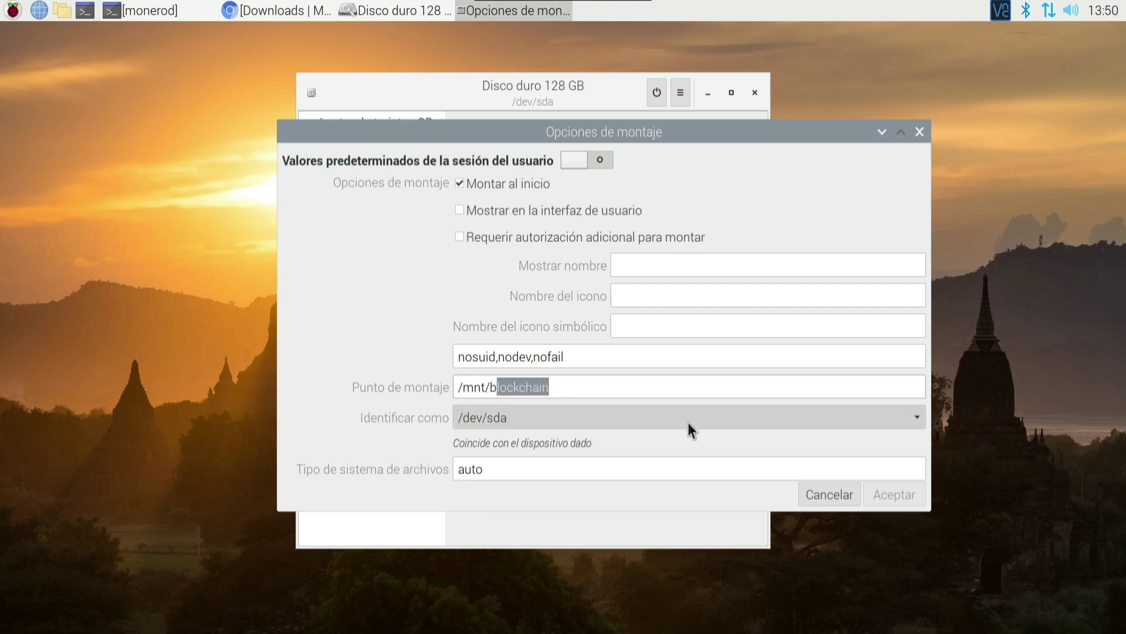
{"action": "left_click", "coordinate": [830, 495]}
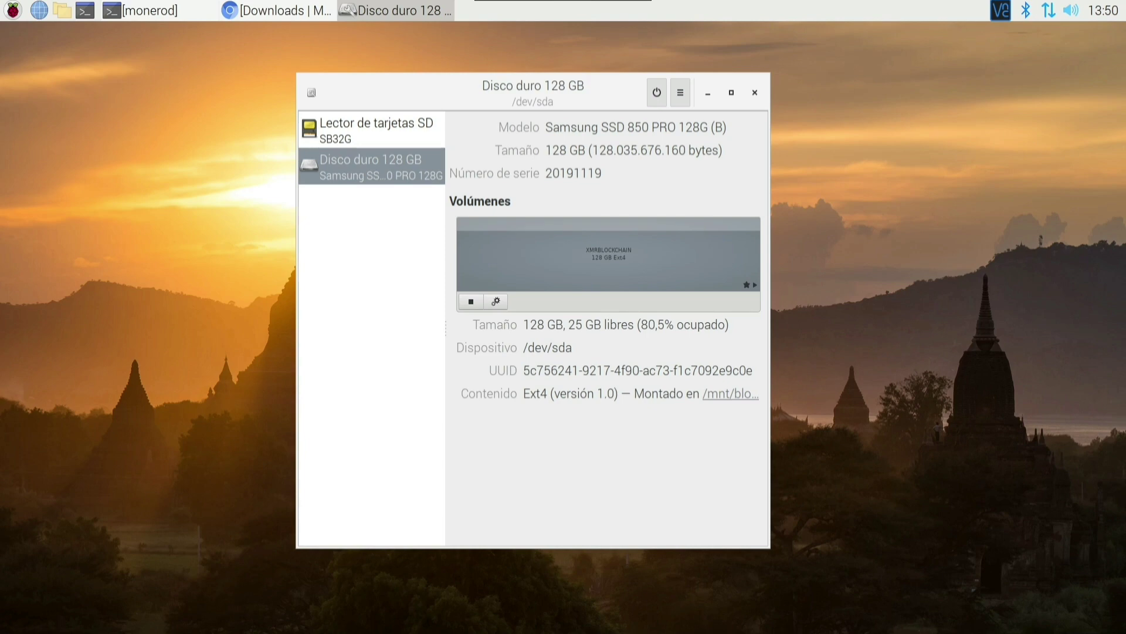
Toggle the disk's Mostrar en la interfaz de usuario mount option on and off, cancel the mount options and close the disk utility.
{"action": "left_click", "coordinate": [497, 301]}
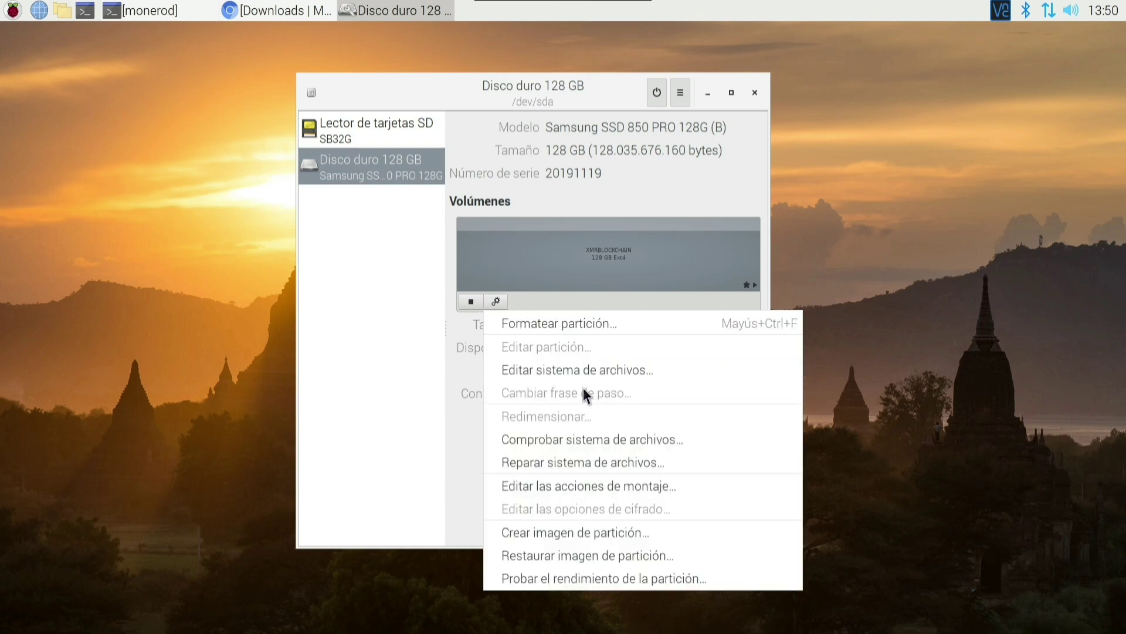
{"action": "left_click", "coordinate": [611, 488]}
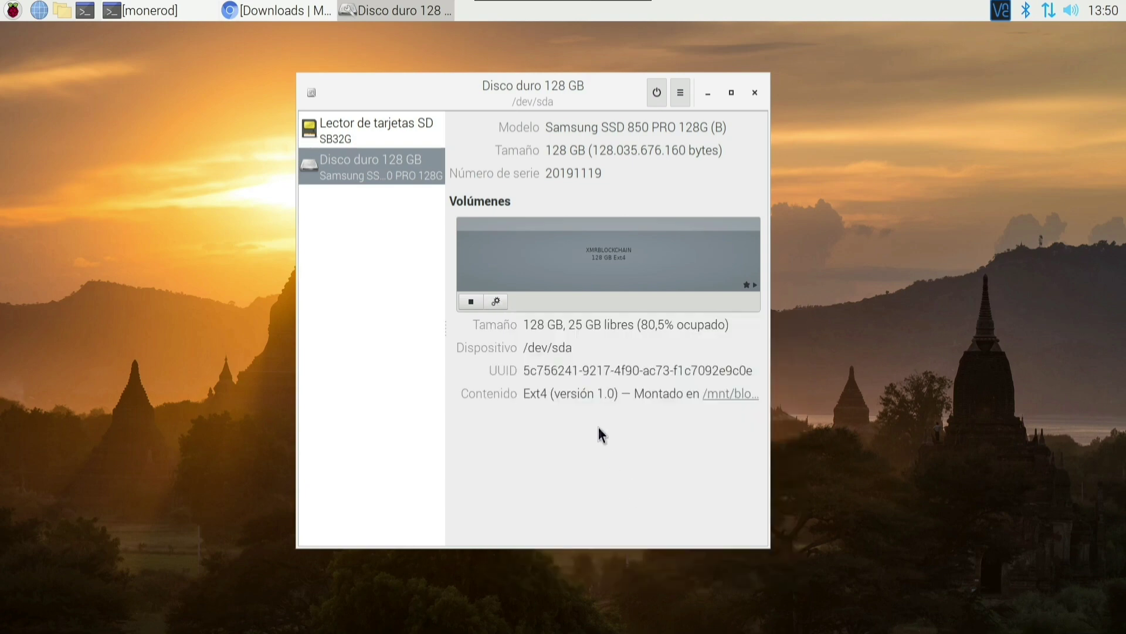
{"action": "left_click_drag", "start_coordinate": [533, 135], "coordinate": [733, 126]}
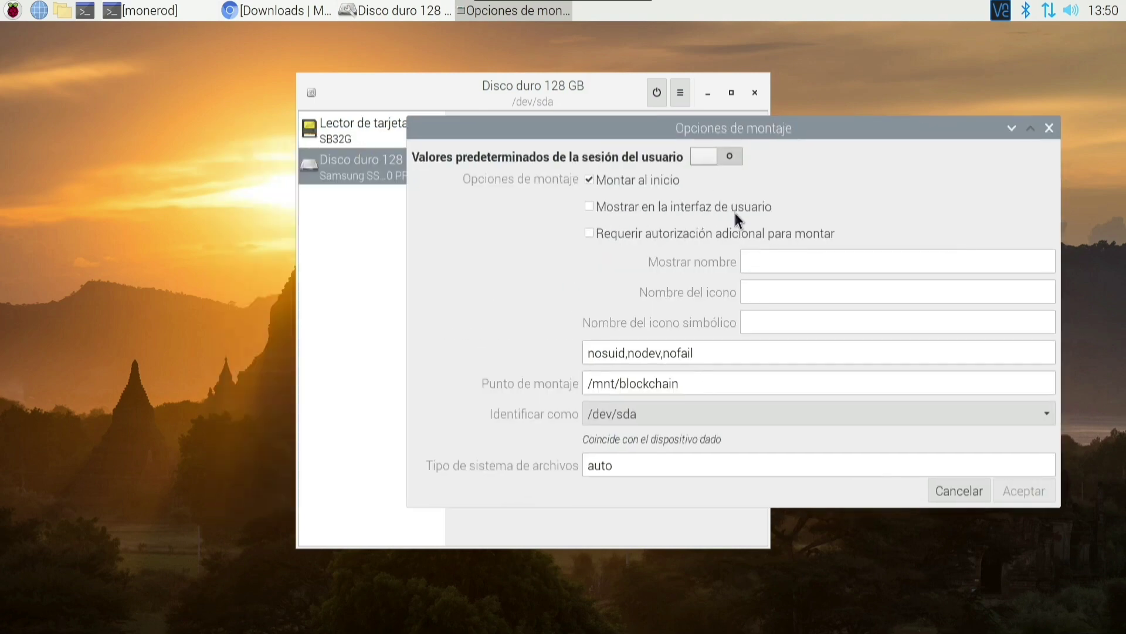
{"action": "left_click", "coordinate": [699, 206]}
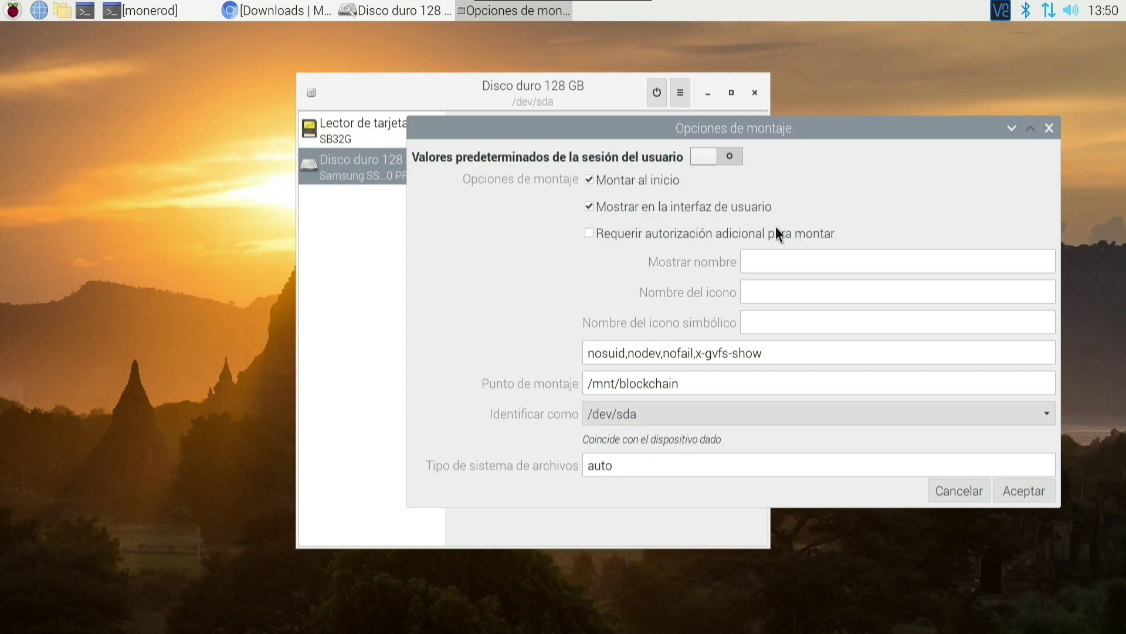
{"action": "left_click", "coordinate": [611, 207]}
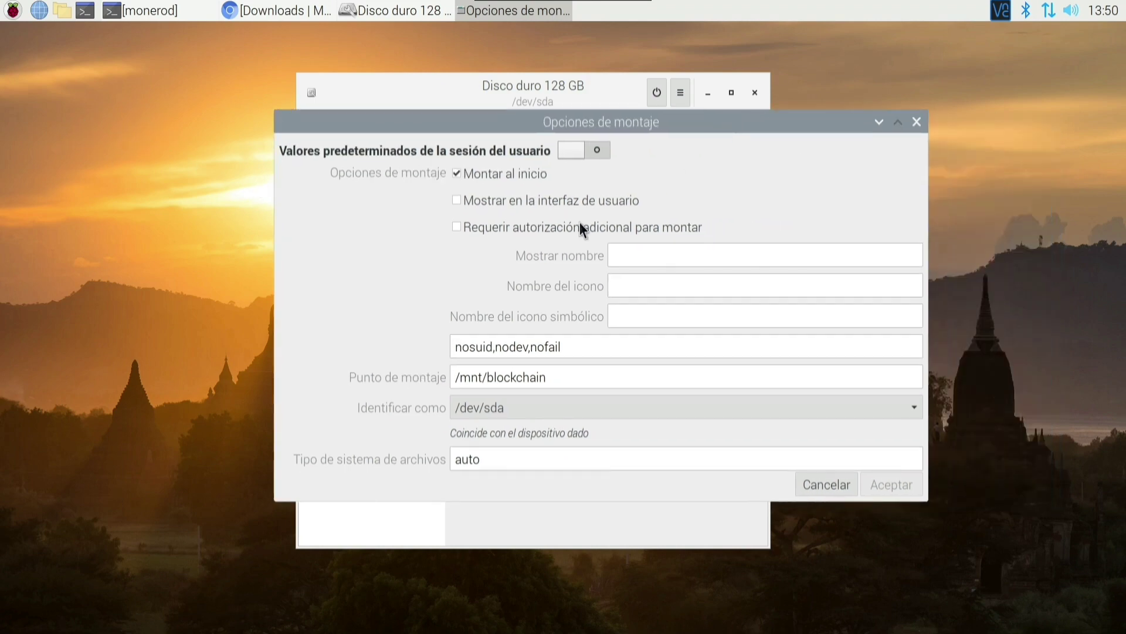
{"action": "left_click", "coordinate": [833, 482]}
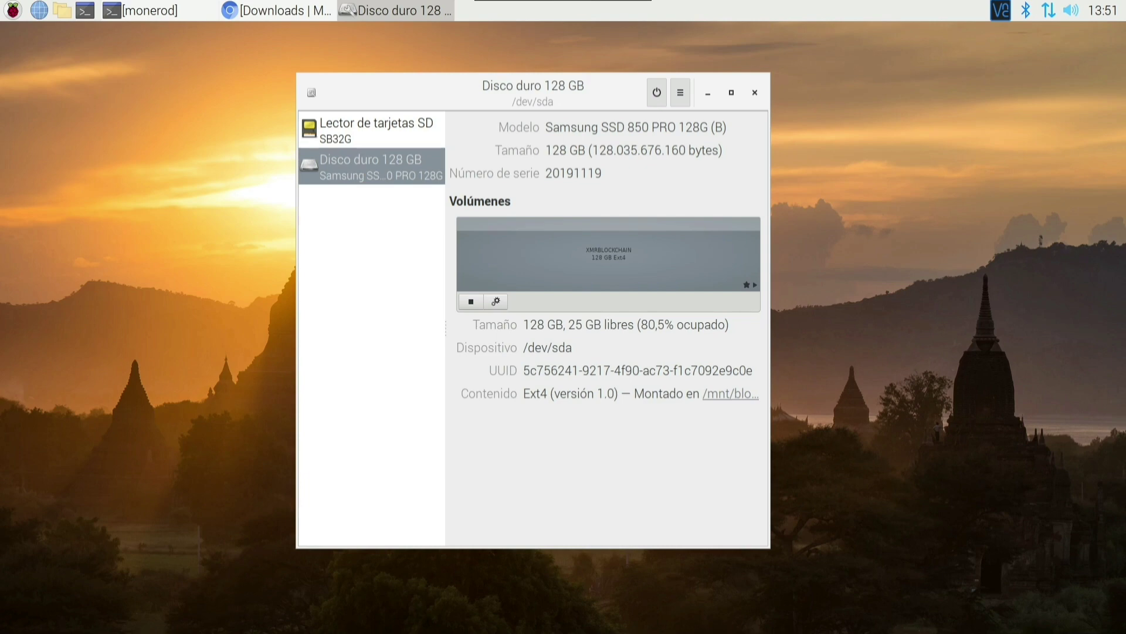
{"action": "left_click", "coordinate": [755, 94]}
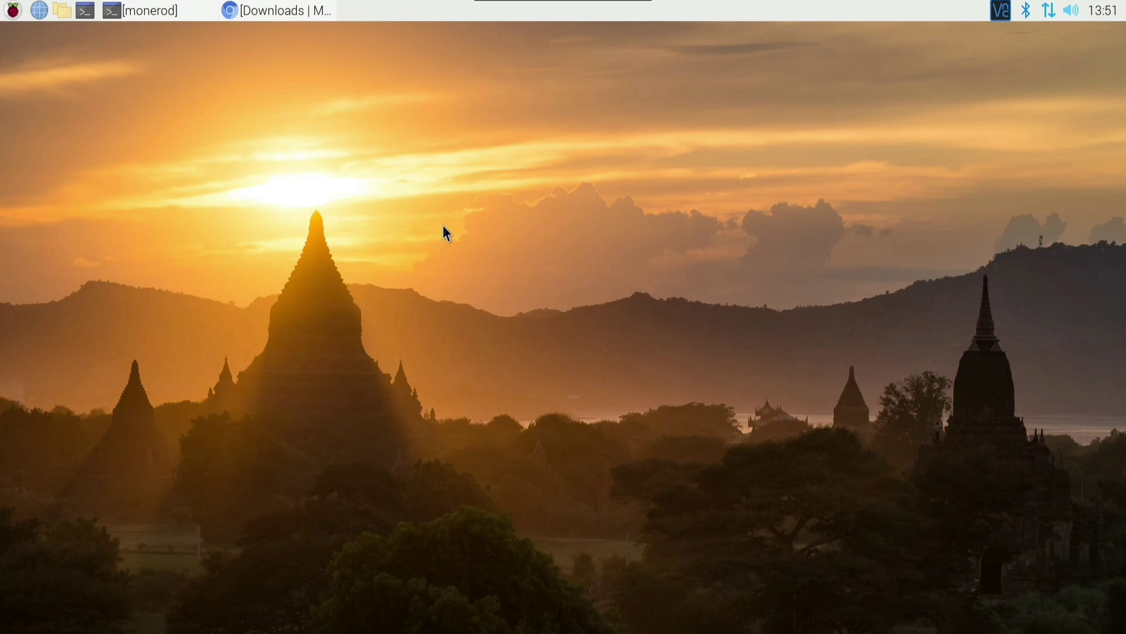
Switch to Chromium and find the CLI Wallet download links on the Monero downloads page.
{"action": "left_click", "coordinate": [277, 11]}
{"action": "scroll", "coordinate": [937, 381], "scroll_direction": "up", "scroll_amount": 10}
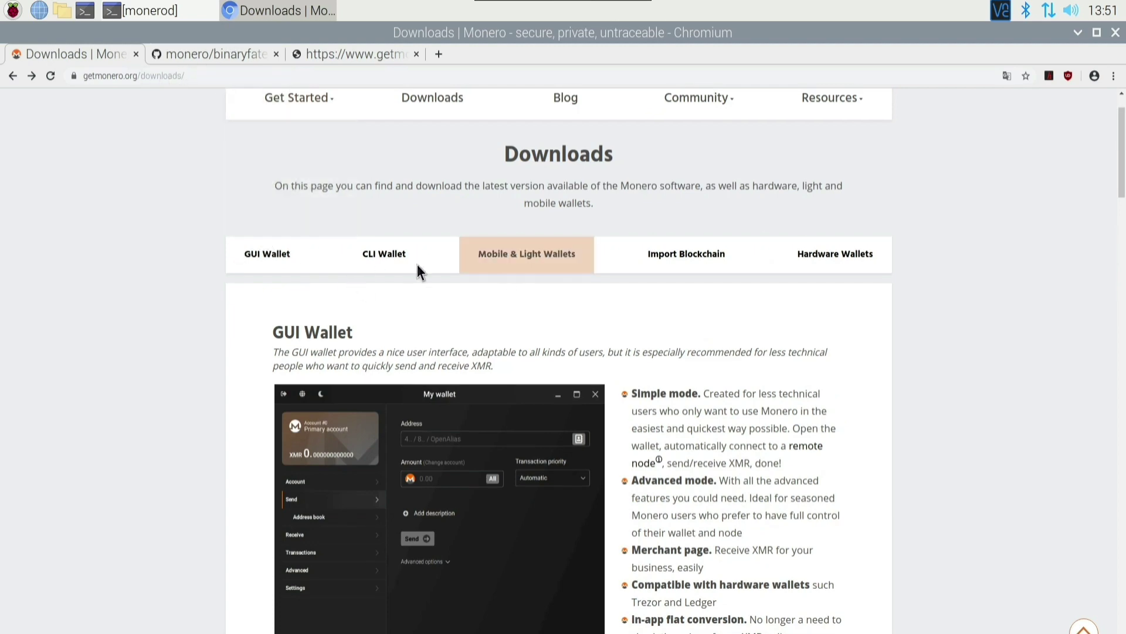
{"action": "scroll", "coordinate": [559, 471], "scroll_direction": "down", "scroll_amount": 9}
{"action": "scroll", "coordinate": [526, 460], "scroll_direction": "down", "scroll_amount": 10}
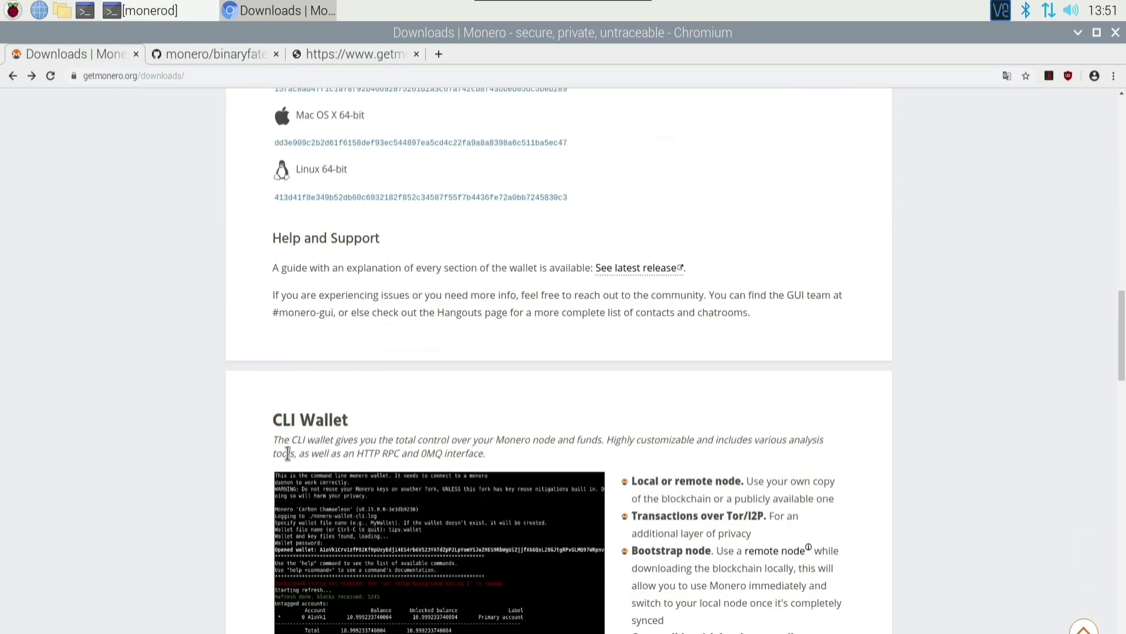
{"action": "scroll", "coordinate": [645, 449], "scroll_direction": "down", "scroll_amount": 9}
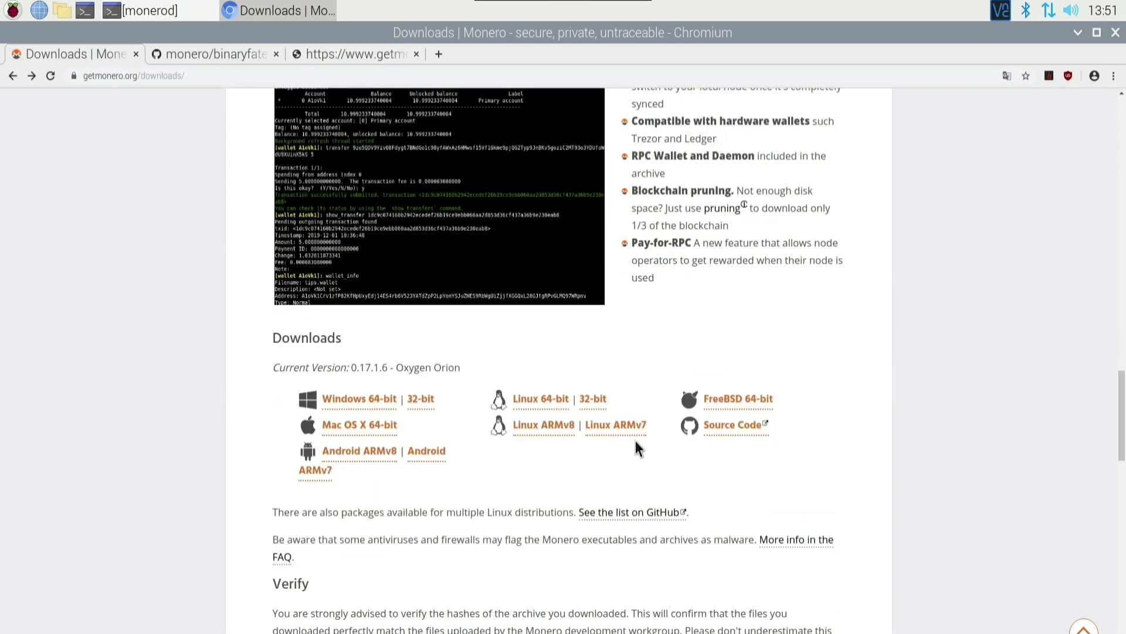
{"action": "scroll", "coordinate": [642, 443], "scroll_direction": "down", "scroll_amount": 1}
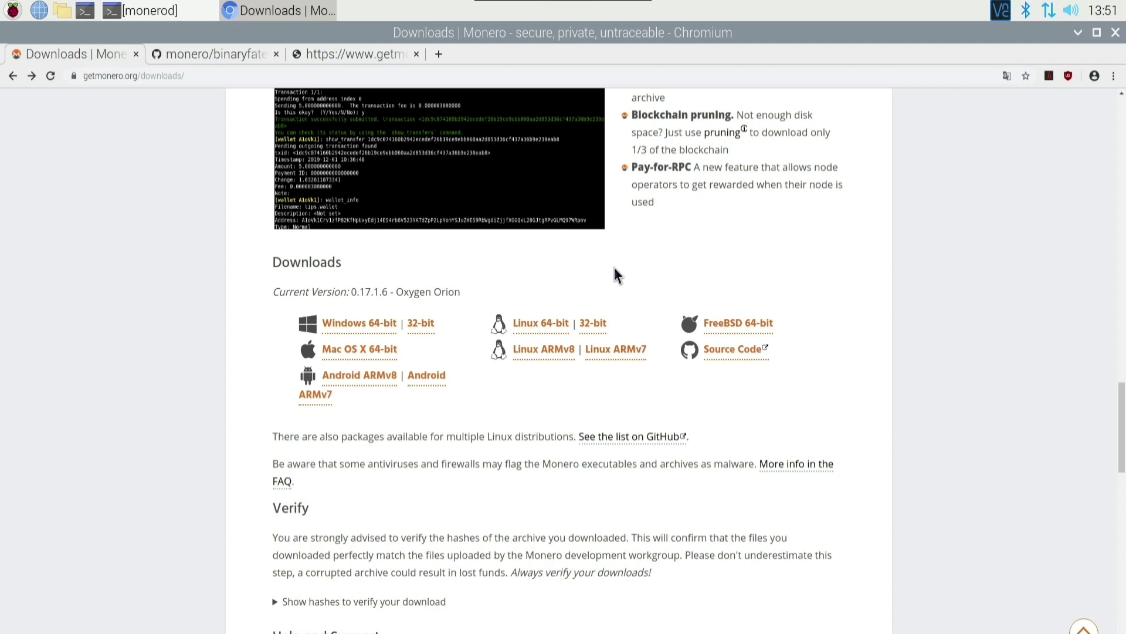
Start downloading the Linux ARMv7 CLI wallet, cancel the download, remove it from the download list and close that list.
{"action": "left_click", "coordinate": [622, 352]}
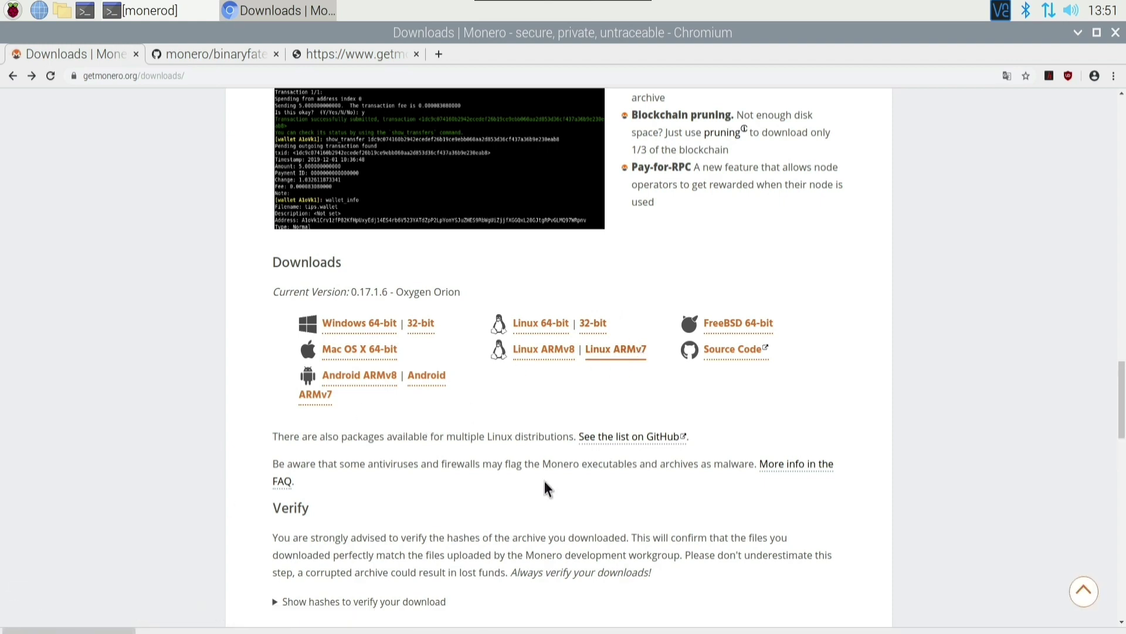
{"action": "left_click", "coordinate": [966, 608]}
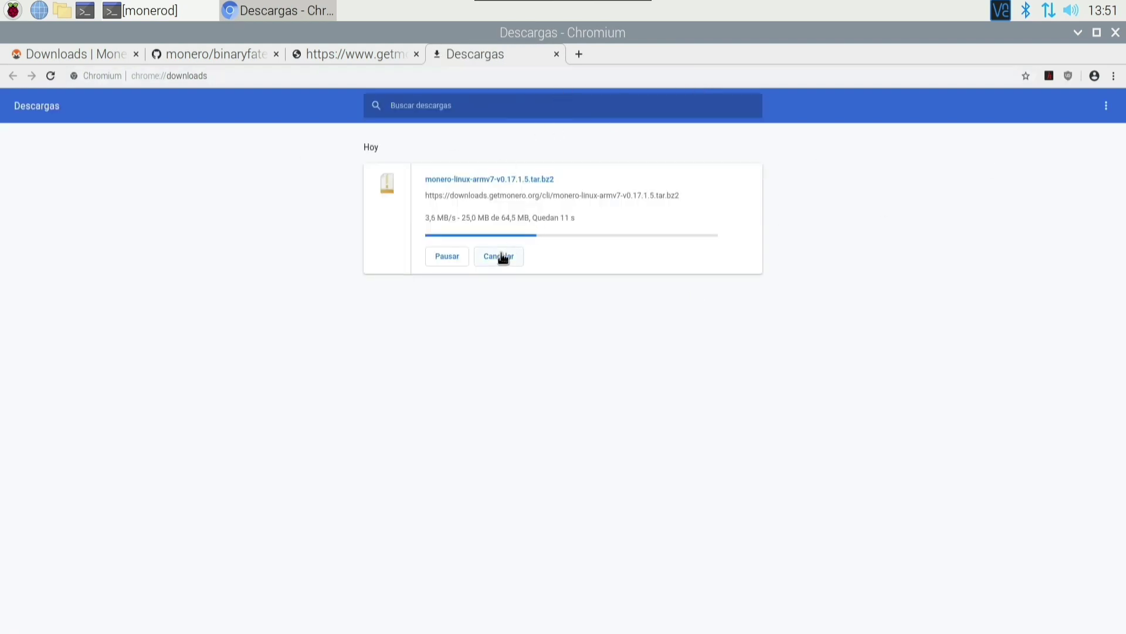
{"action": "left_click", "coordinate": [500, 258]}
{"action": "left_click", "coordinate": [747, 180]}
{"action": "left_click", "coordinate": [556, 54]}
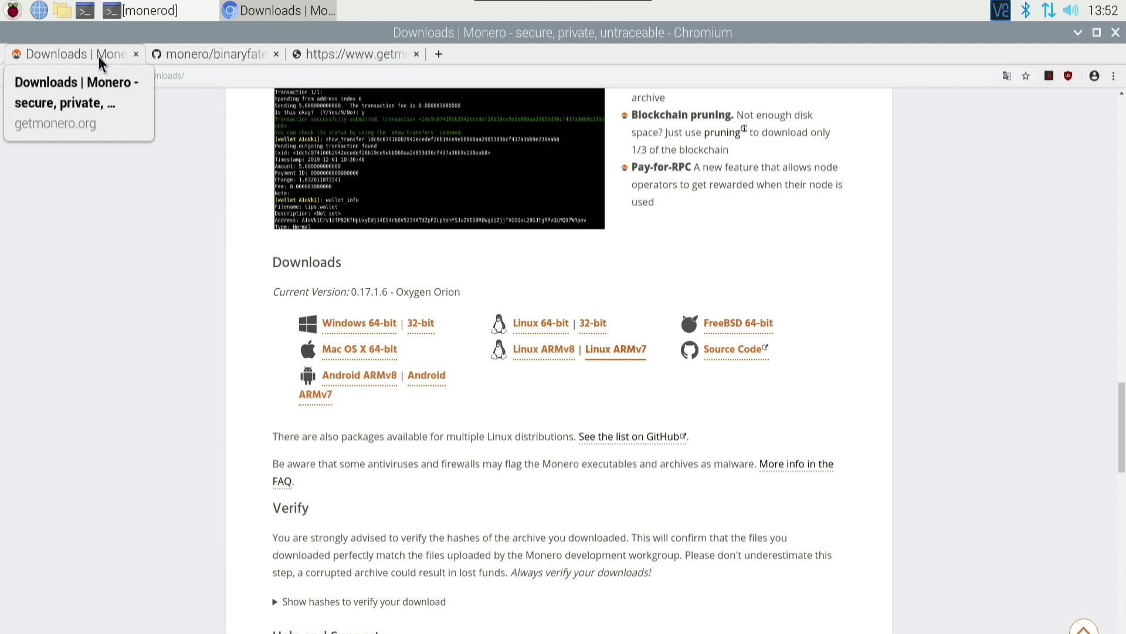
Install the gpa package with sudo apt install gpa in a new terminal and clear the terminal output.
{"action": "left_click", "coordinate": [85, 11]}
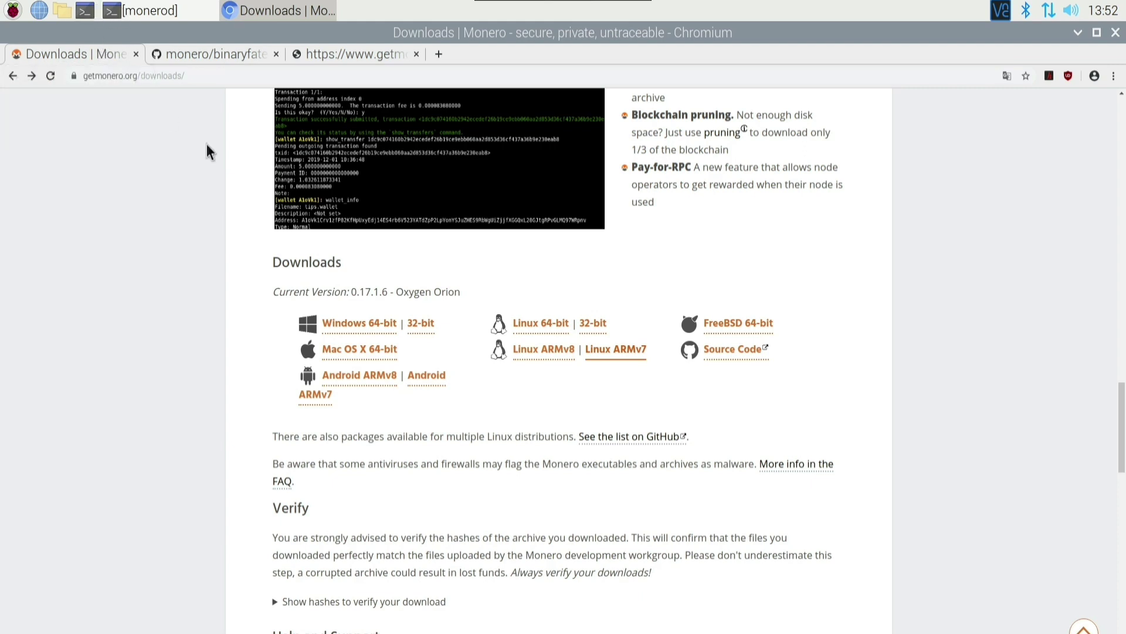
{"action": "left_click_drag", "start_coordinate": [242, 35], "coordinate": [588, 107]}
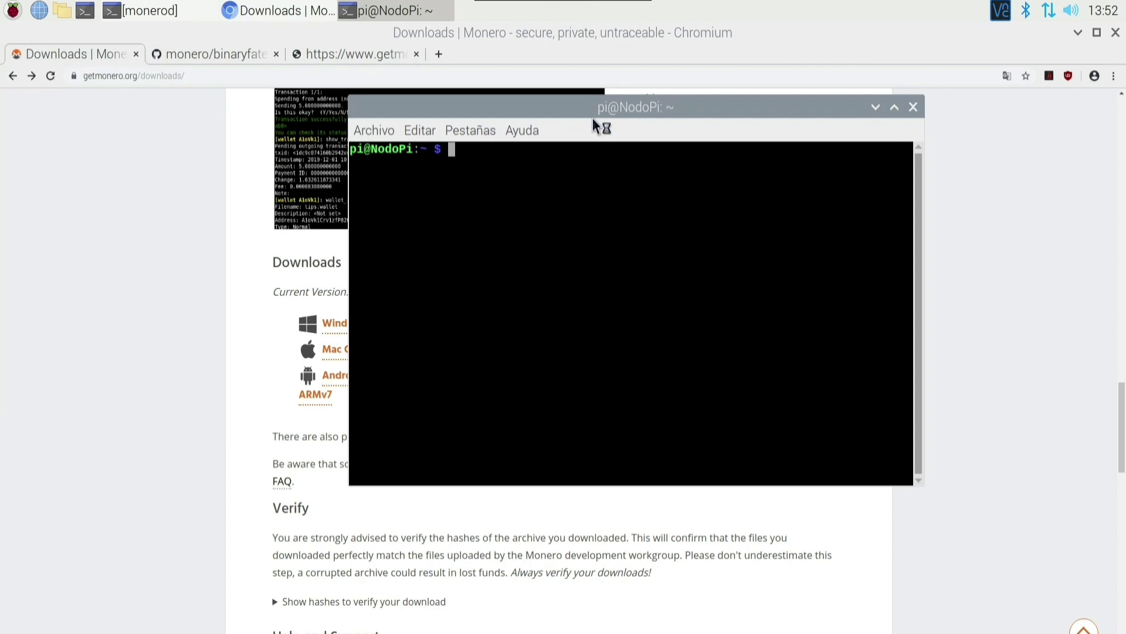
{"action": "type", "text": "sudo apt install g"}
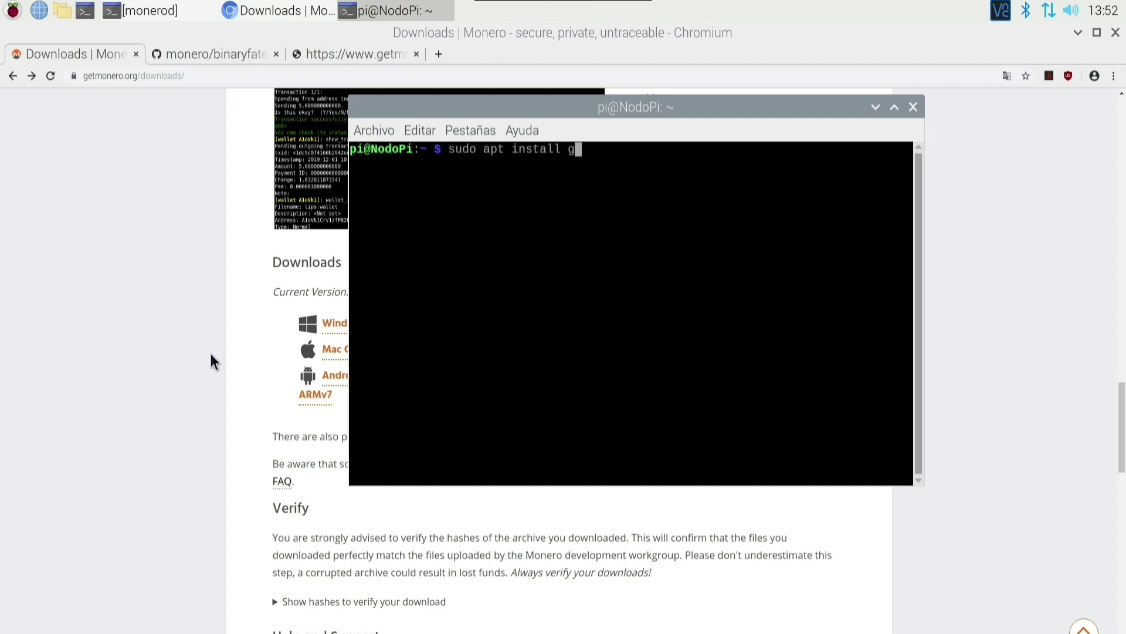
{"action": "type", "text": "pa"}
{"action": "key", "text": "Return"}
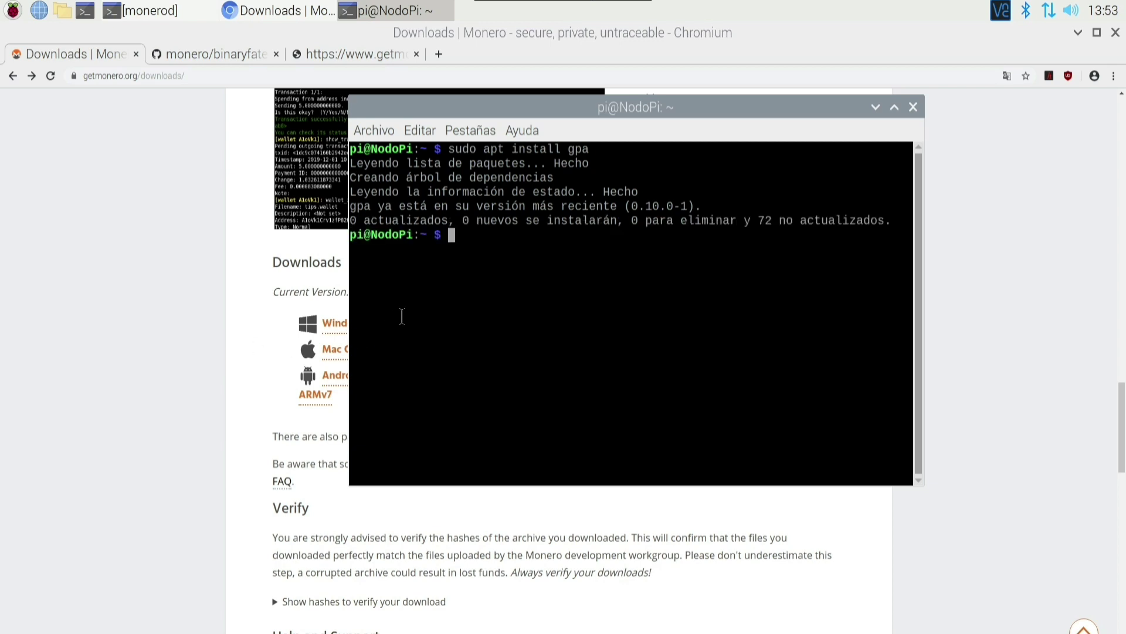
{"action": "type", "text": "clear"}
{"action": "key", "text": "Return"}
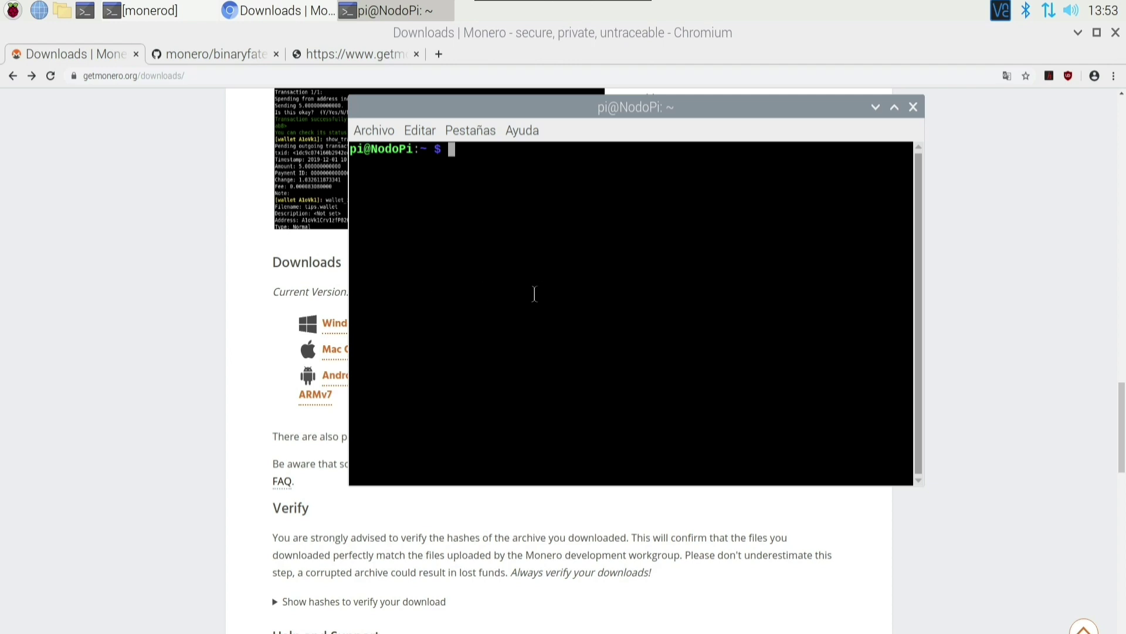
Minimize the terminal and look for gpa among the Accesorios applications without launching it.
{"action": "left_click", "coordinate": [875, 108]}
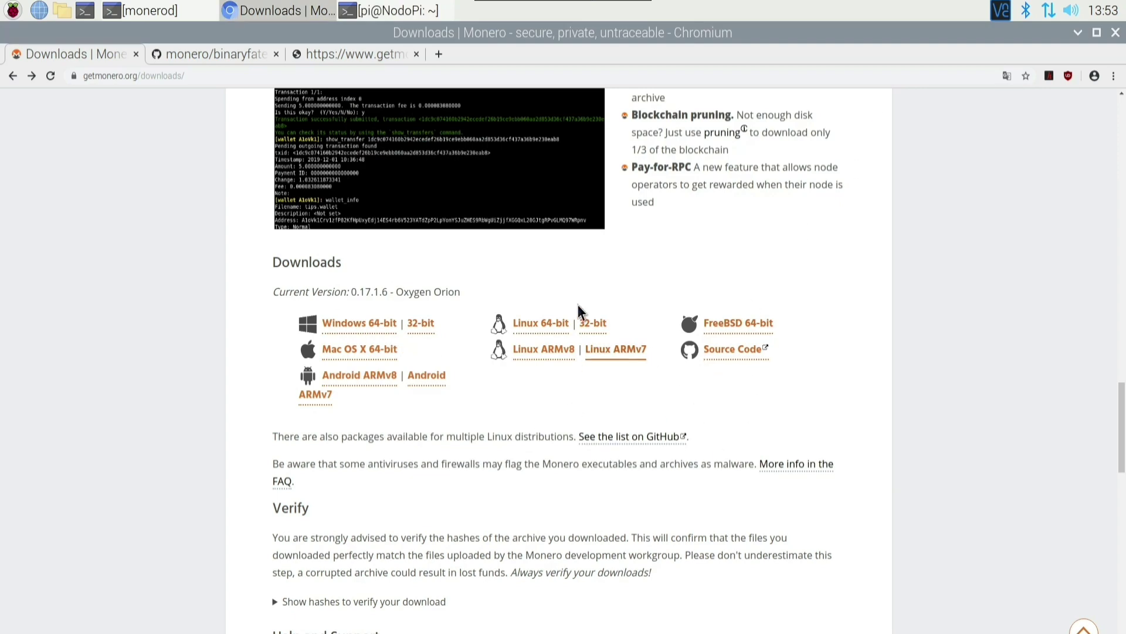
{"action": "left_click", "coordinate": [18, 4]}
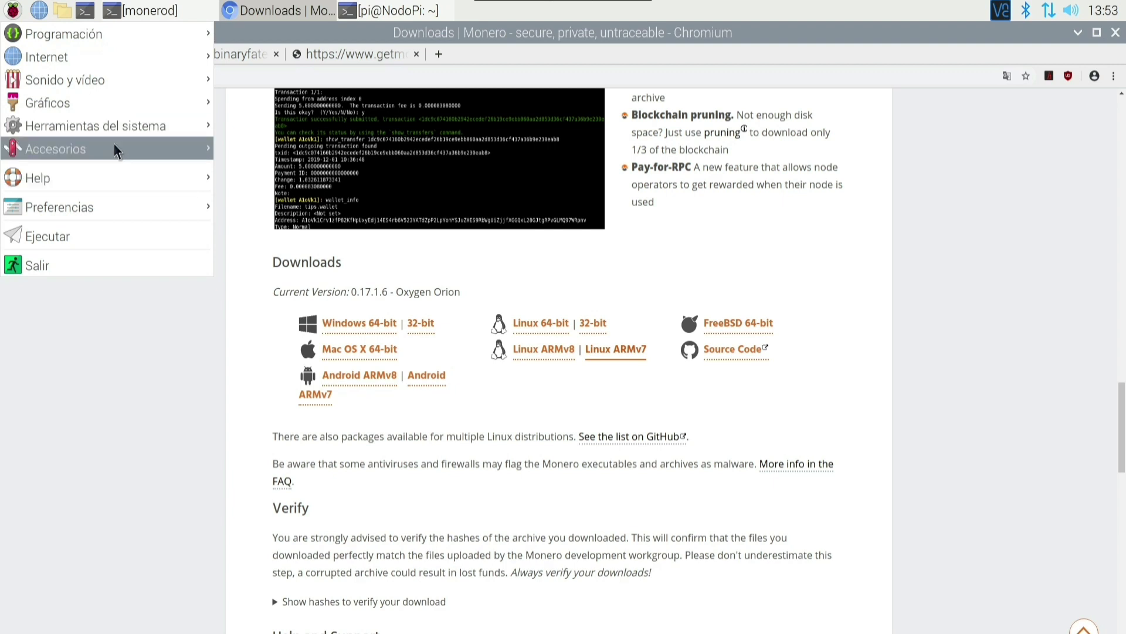
{"action": "mouse_move", "coordinate": [114, 145]}
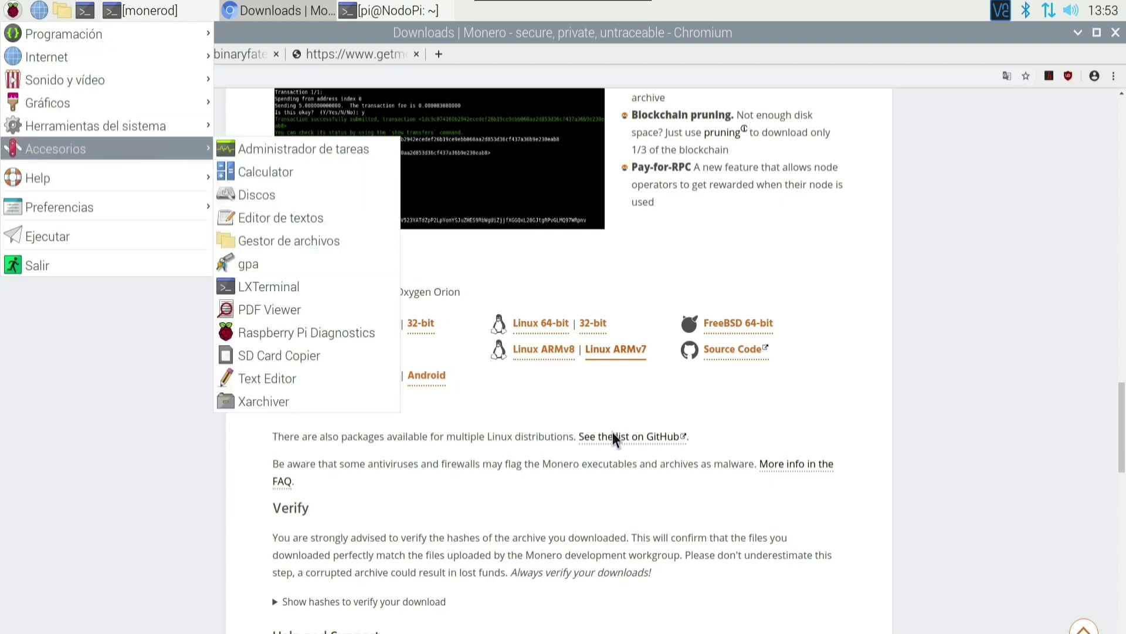
{"action": "left_click", "coordinate": [559, 399]}
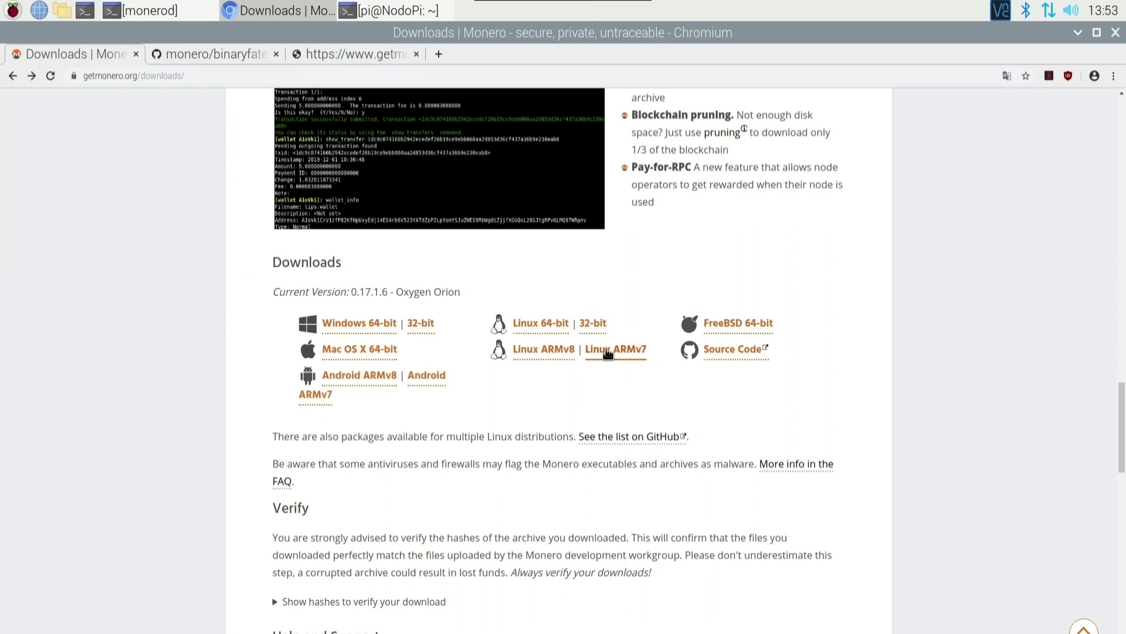
Locate the linuxarm7 archive in the pi home folder, minimize the file manager and check the terminal window.
{"action": "left_click", "coordinate": [1078, 33]}
{"action": "left_click", "coordinate": [62, 10]}
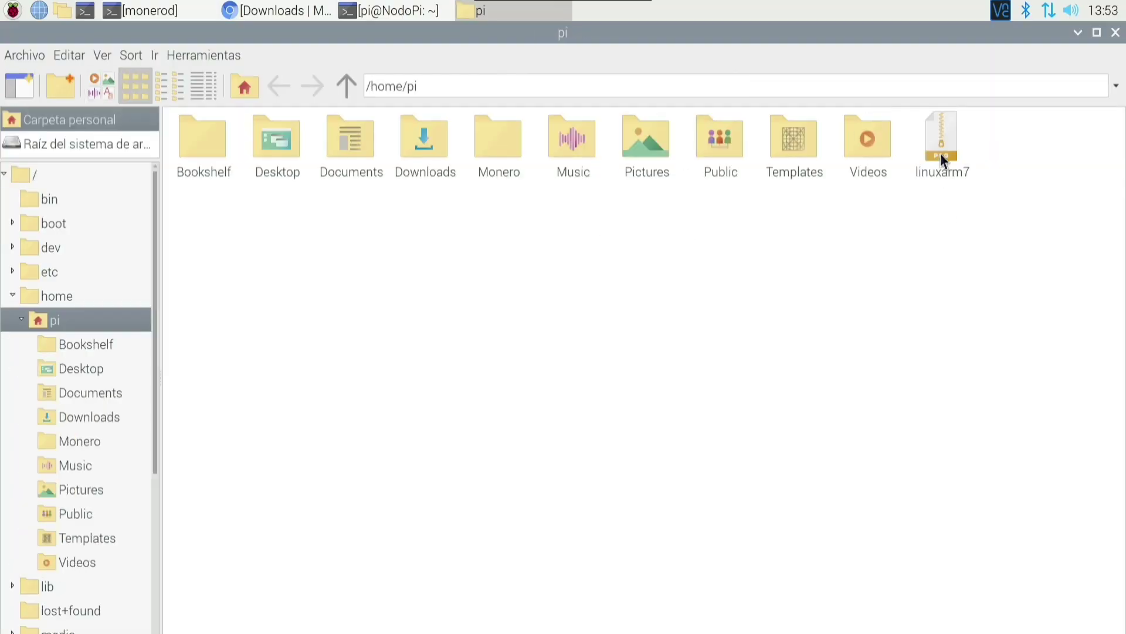
{"action": "left_click", "coordinate": [941, 156]}
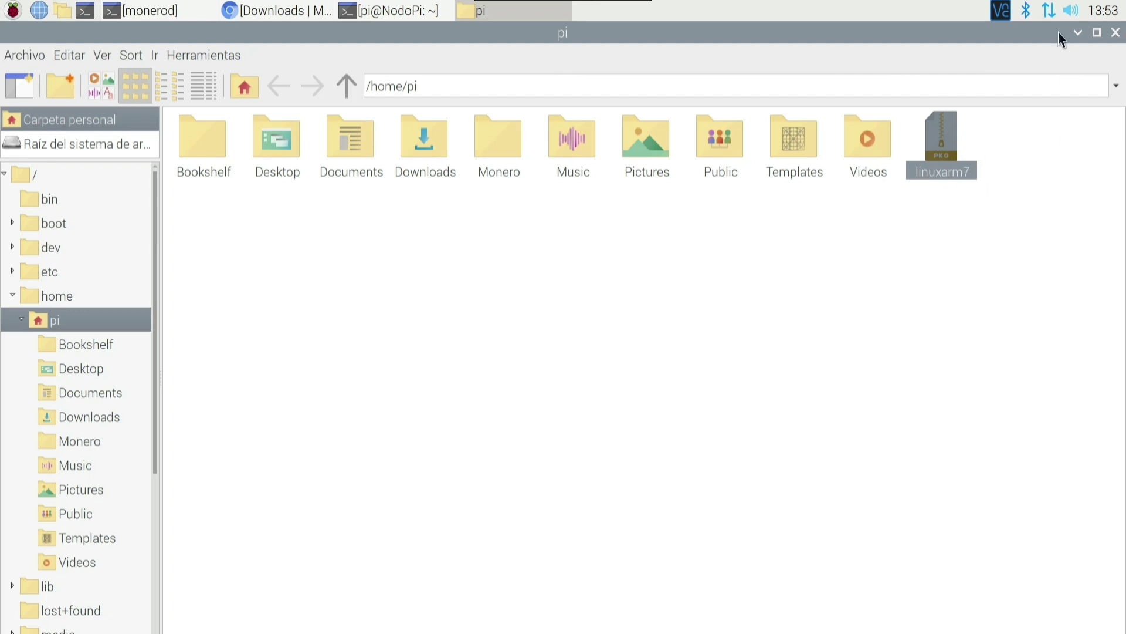
{"action": "left_click", "coordinate": [1078, 33]}
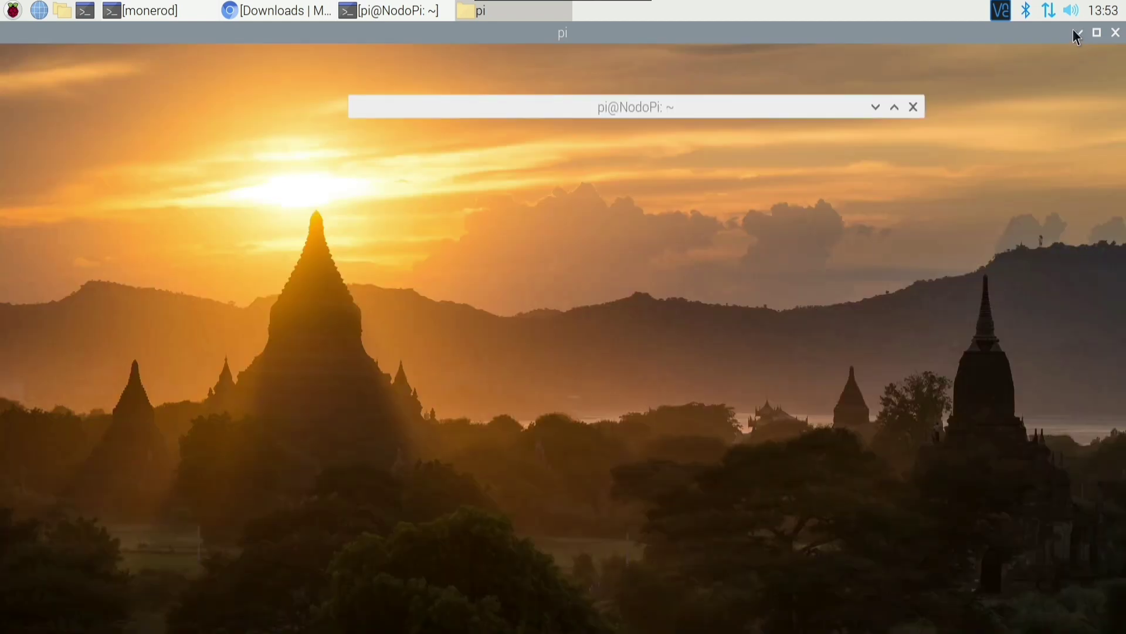
{"action": "left_click", "coordinate": [877, 106]}
{"action": "left_click", "coordinate": [404, 10]}
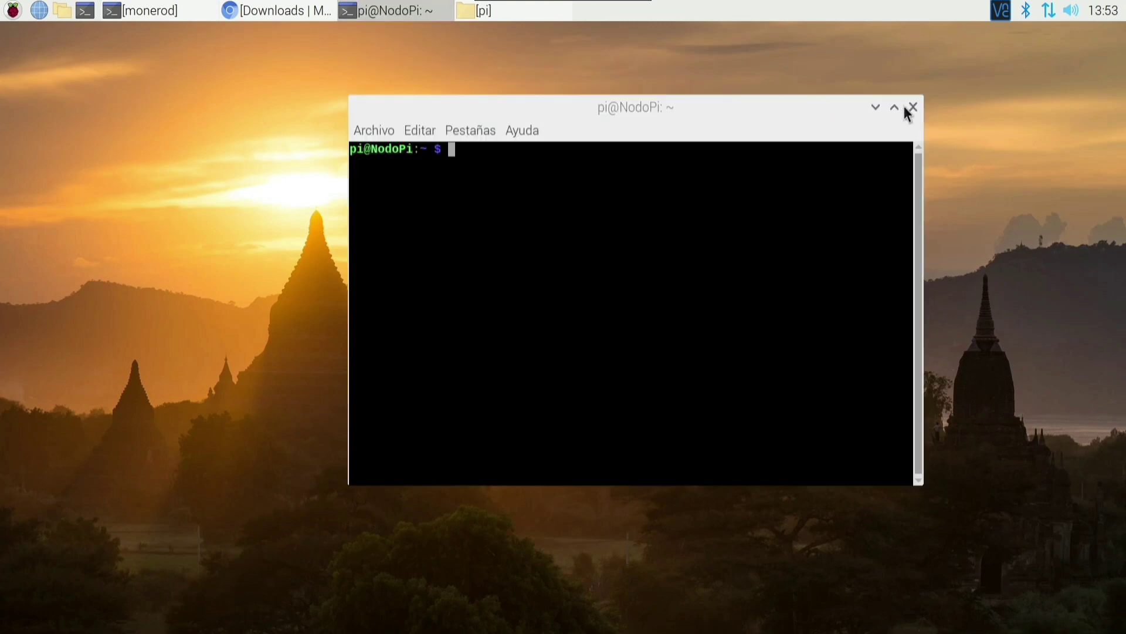
Return to Chromium and expand the hashes for verifying the CLI Wallet download.
{"action": "left_click", "coordinate": [276, 10]}
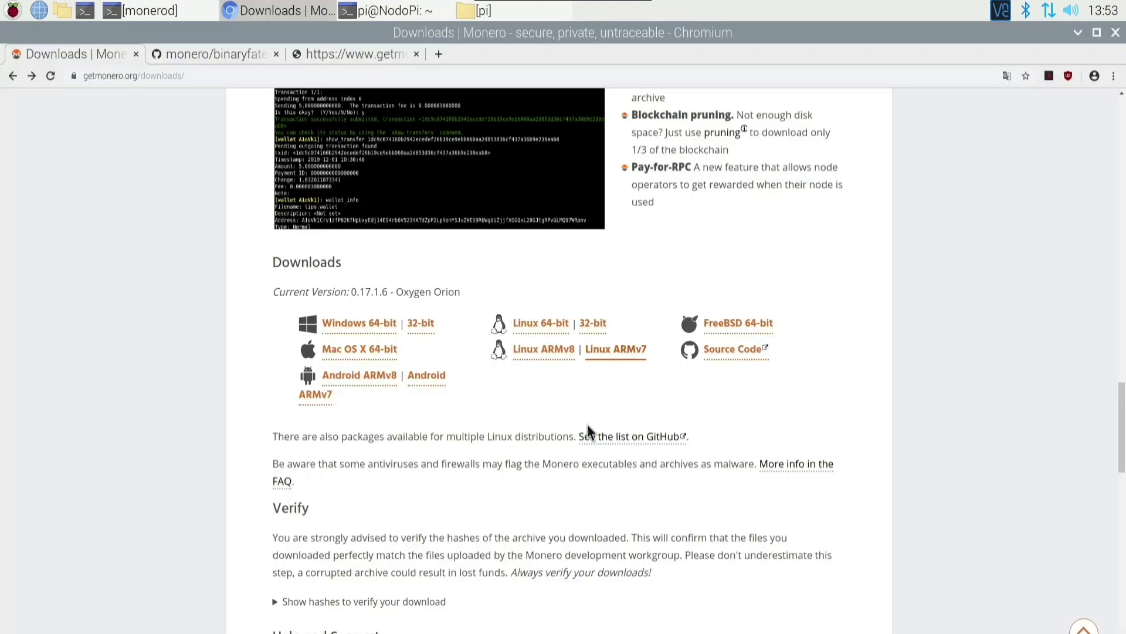
{"action": "scroll", "coordinate": [376, 476], "scroll_direction": "down", "scroll_amount": 5}
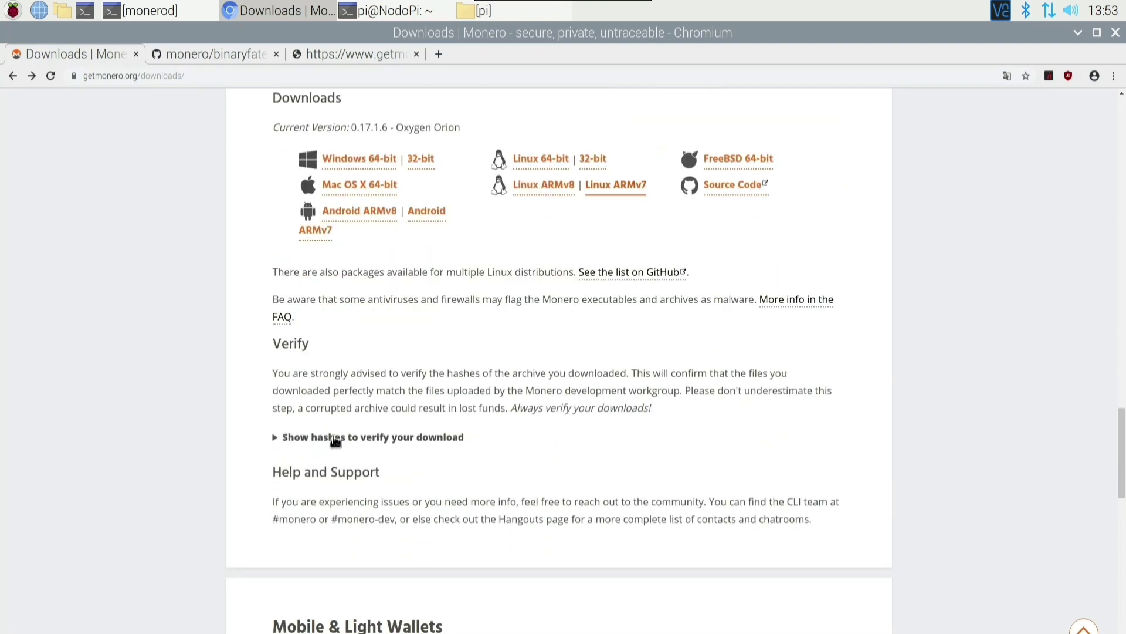
{"action": "left_click", "coordinate": [335, 439]}
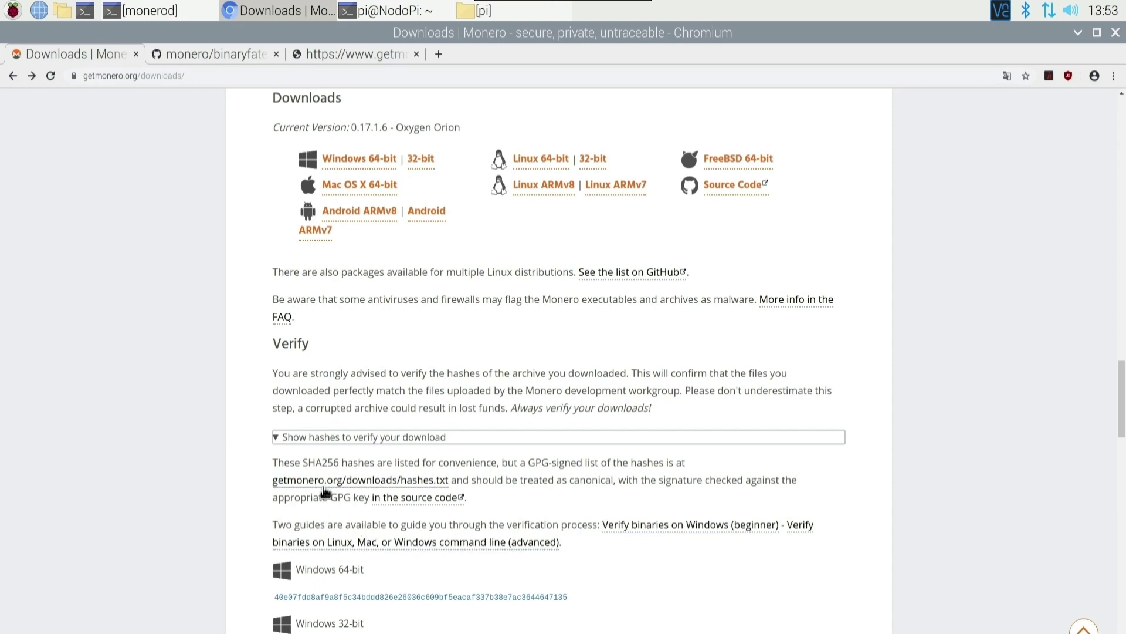
Place the hashes.txt tab before the binaryfate.asc tab and review the signed hash list and the key page.
{"action": "left_click", "coordinate": [219, 55]}
{"action": "left_click", "coordinate": [354, 56]}
{"action": "left_click_drag", "start_coordinate": [273, 57], "coordinate": [220, 52]}
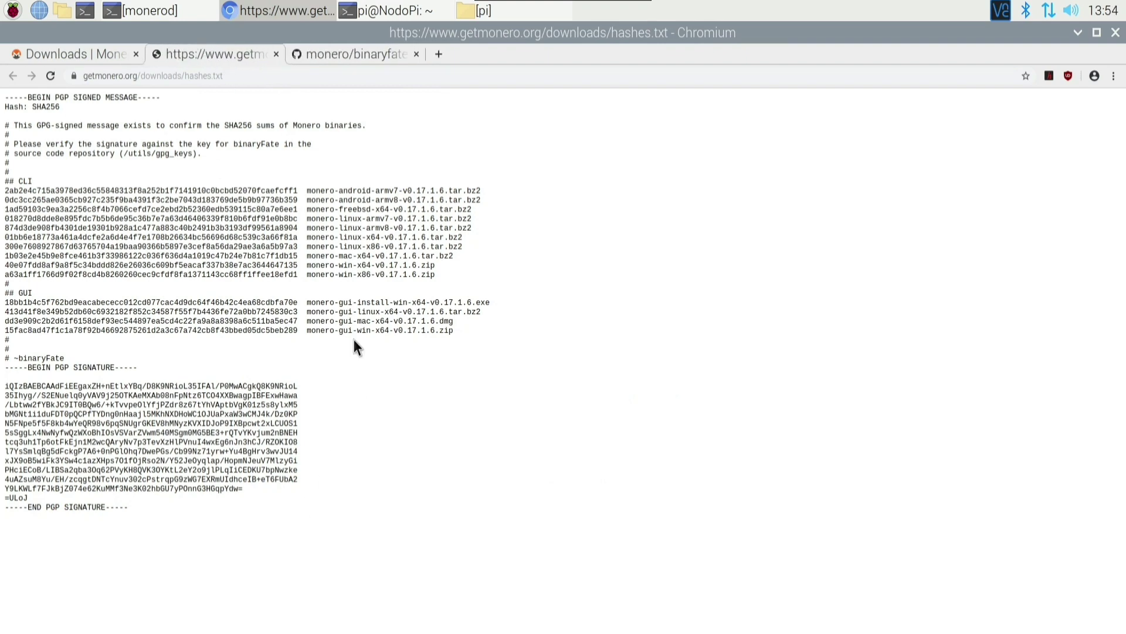
{"action": "left_click", "coordinate": [355, 55]}
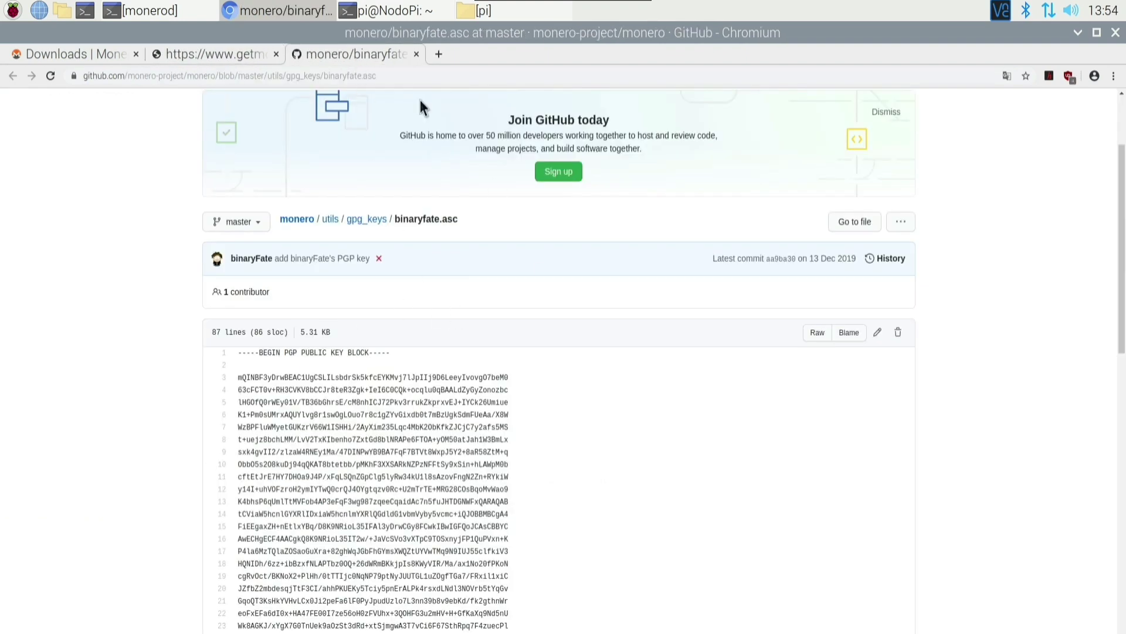
{"action": "left_click", "coordinate": [225, 54]}
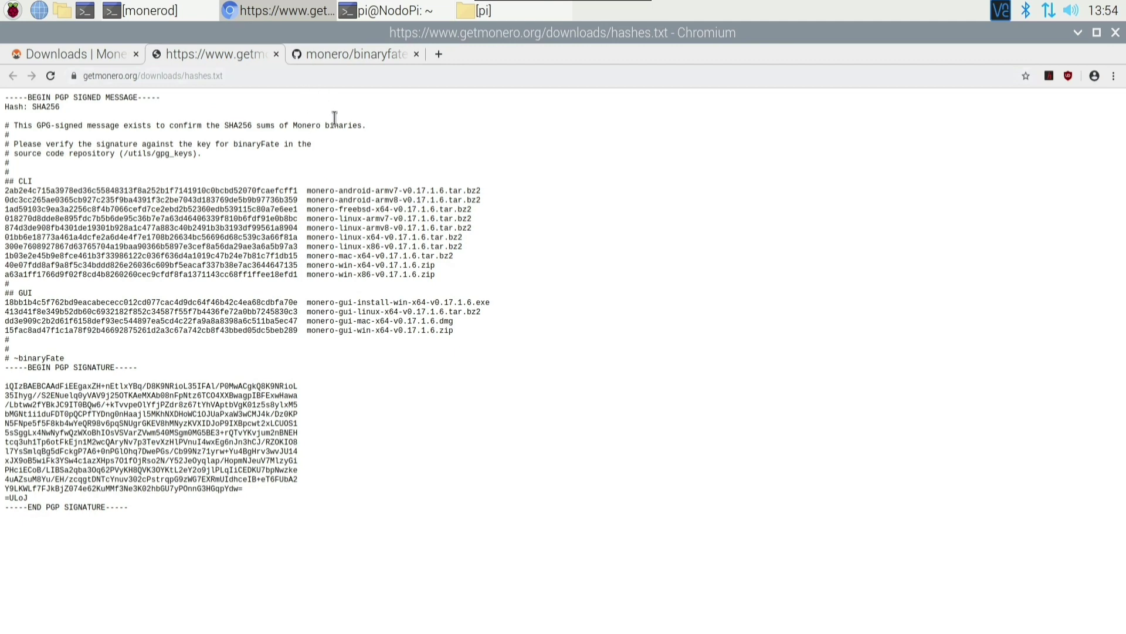
Copy the entire PGP public key block from the binaryfate.asc page on GitHub.
{"action": "left_click", "coordinate": [343, 53]}
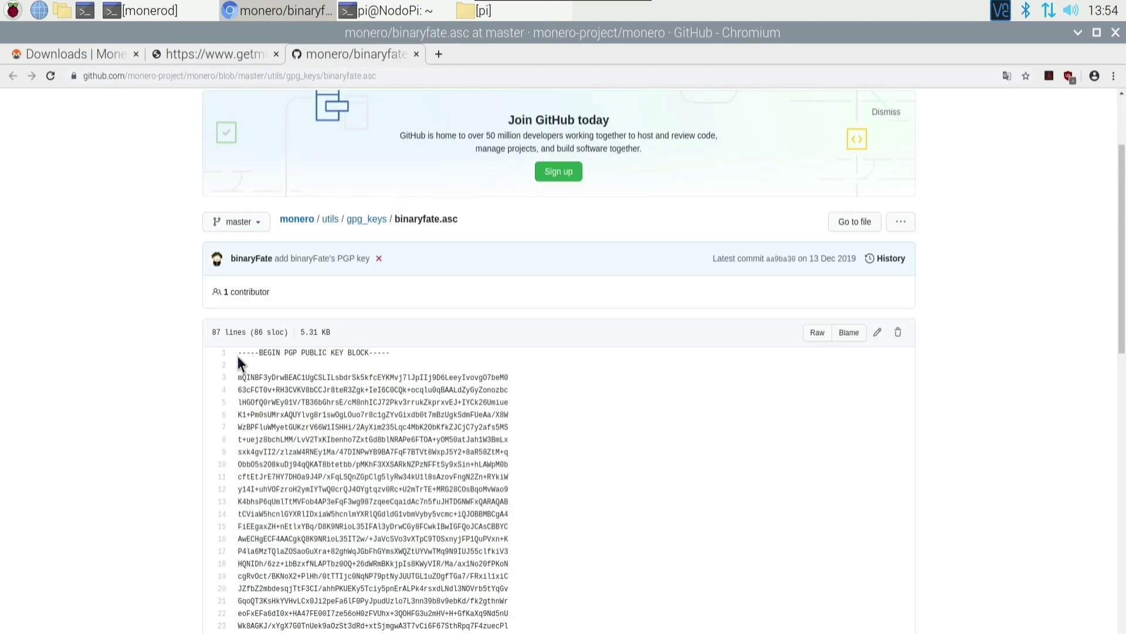
{"action": "left_click_drag", "start_coordinate": [239, 353], "coordinate": [320, 360]}
{"action": "left_click_drag", "start_coordinate": [392, 372], "coordinate": [385, 563]}
{"action": "scroll", "coordinate": [443, 515], "scroll_direction": "down", "scroll_amount": 3}
{"action": "scroll", "coordinate": [442, 497], "scroll_direction": "down", "scroll_amount": 8}
{"action": "scroll", "coordinate": [442, 497], "scroll_direction": "down", "scroll_amount": 4}
{"action": "right_click", "coordinate": [429, 412]}
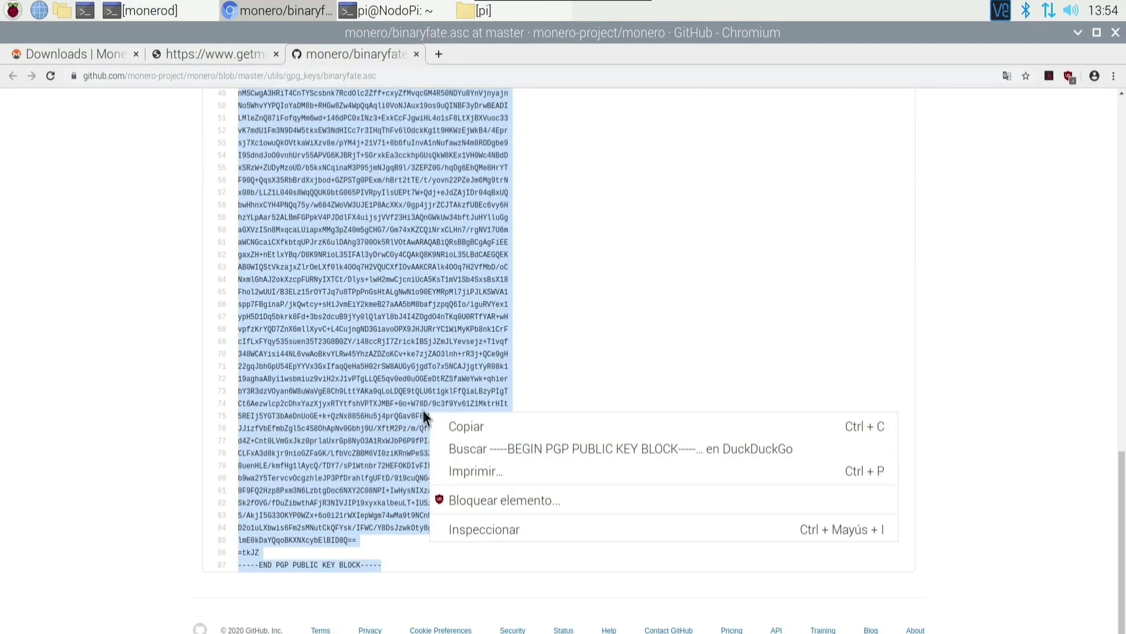
{"action": "left_click", "coordinate": [451, 427]}
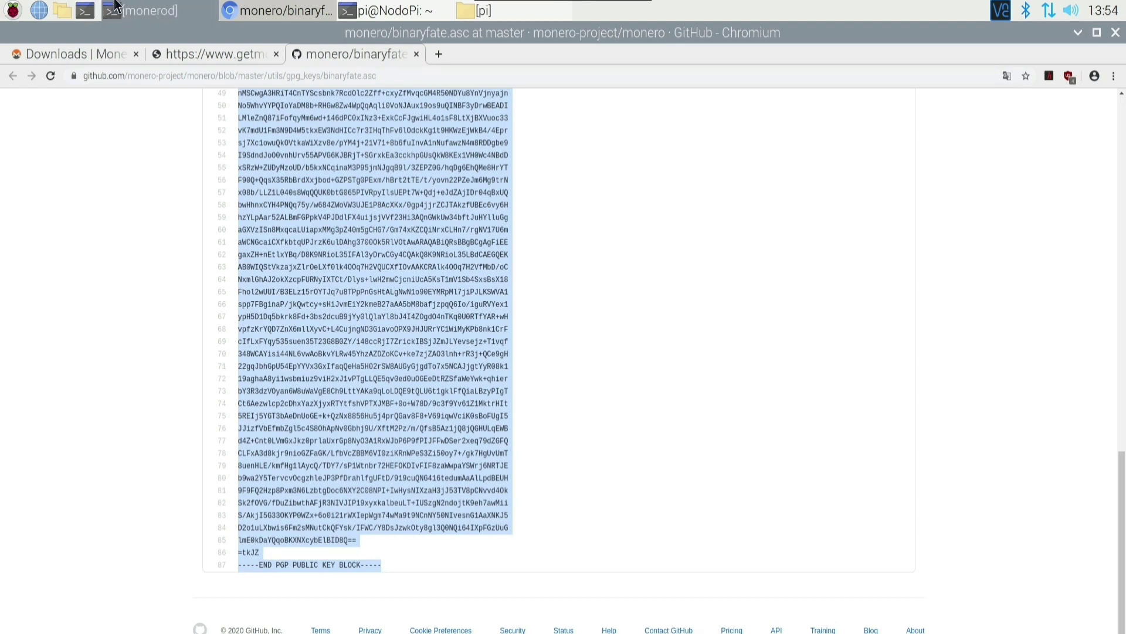
Launch gpa from the Accesorios applications and postpone generating a private key.
{"action": "left_click", "coordinate": [13, 10]}
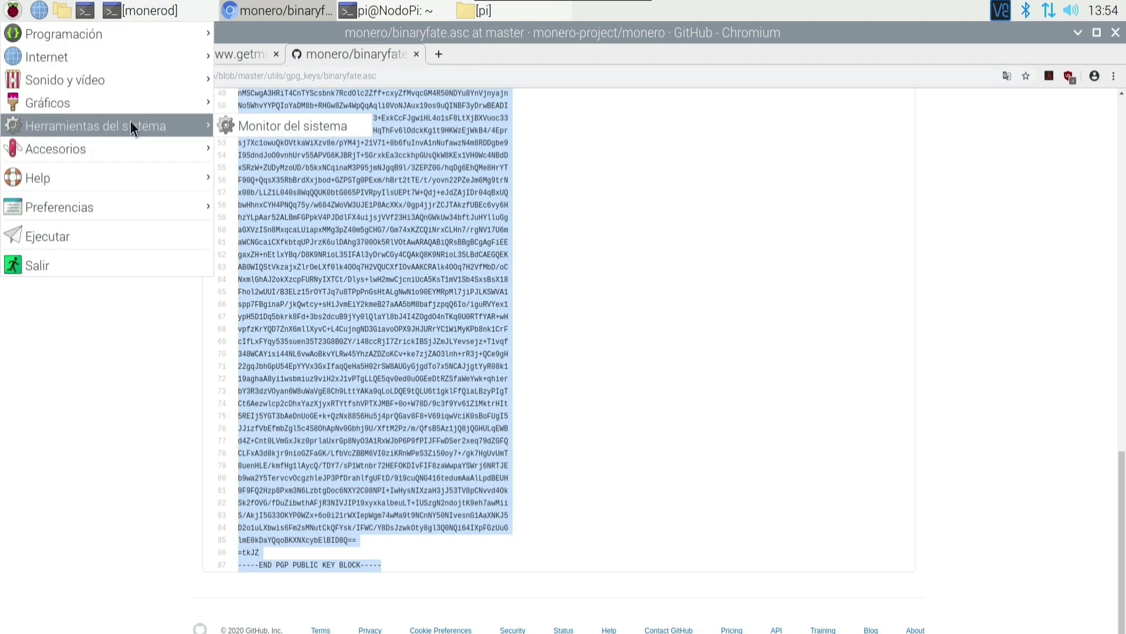
{"action": "mouse_move", "coordinate": [153, 150]}
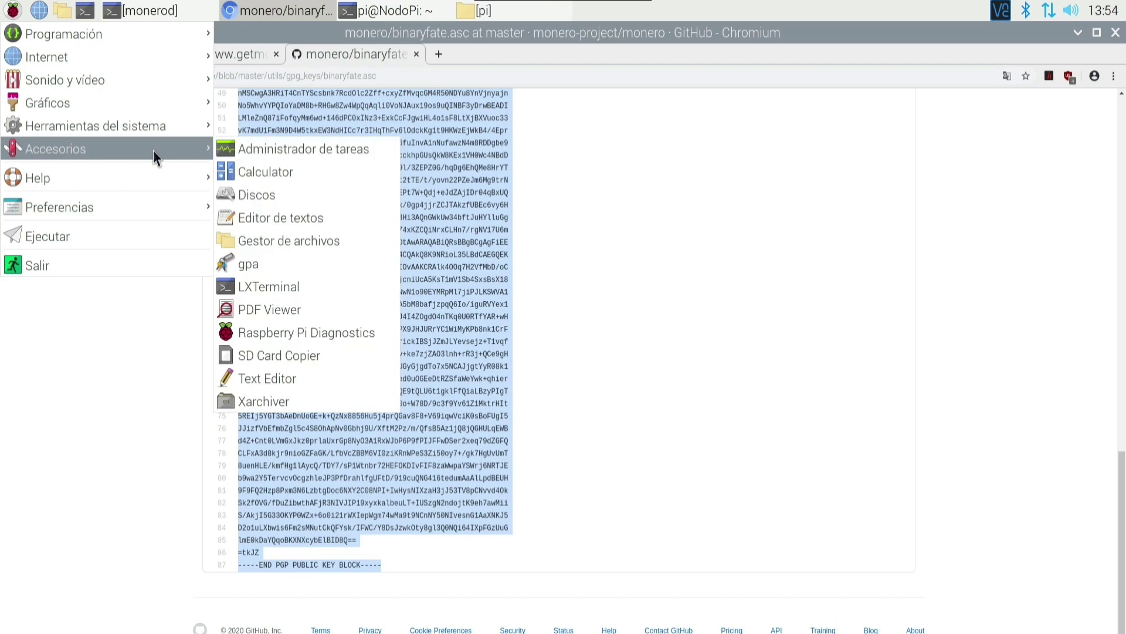
{"action": "left_click", "coordinate": [270, 264]}
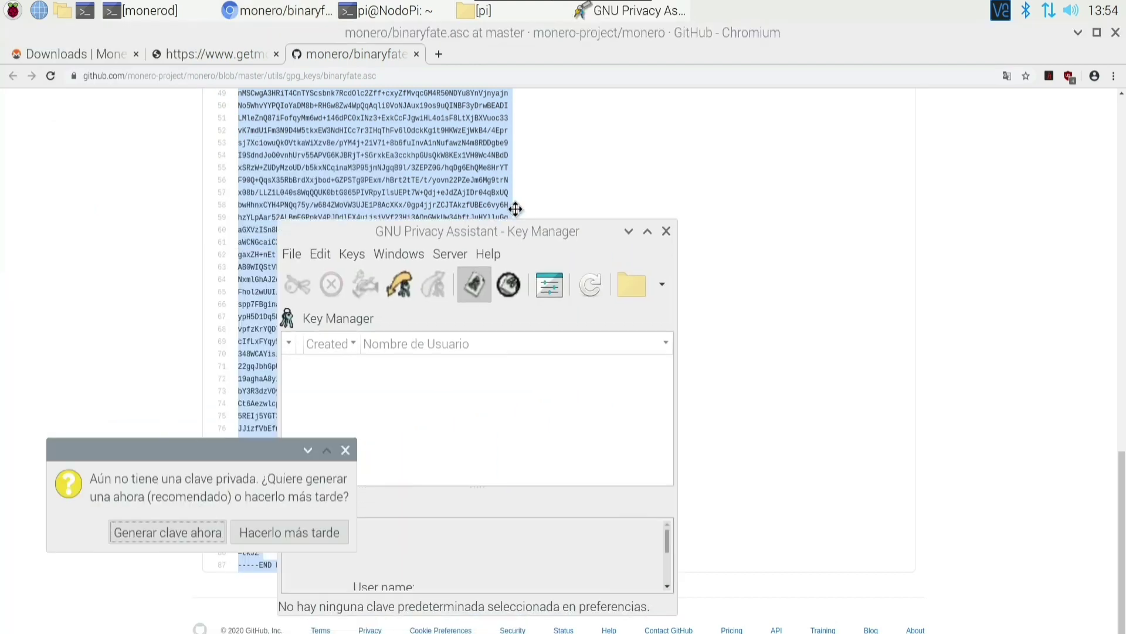
{"action": "left_click_drag", "start_coordinate": [247, 460], "coordinate": [340, 345]}
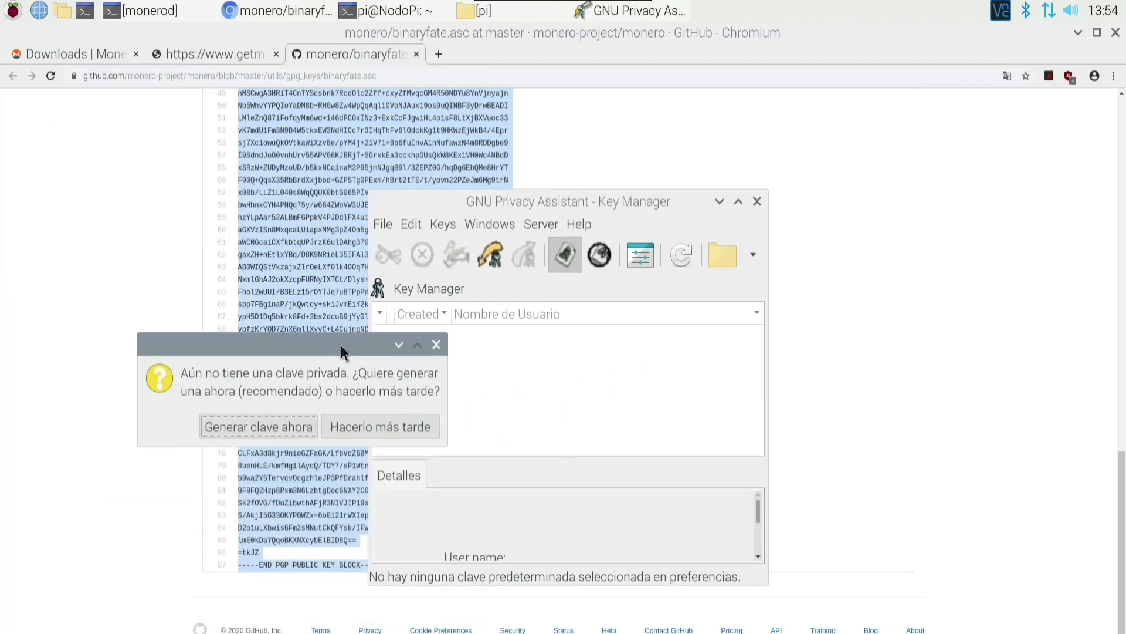
{"action": "left_click", "coordinate": [373, 423]}
Paste the copied public key block into the gpa Key Manager to import it.
{"action": "left_click", "coordinate": [413, 223]}
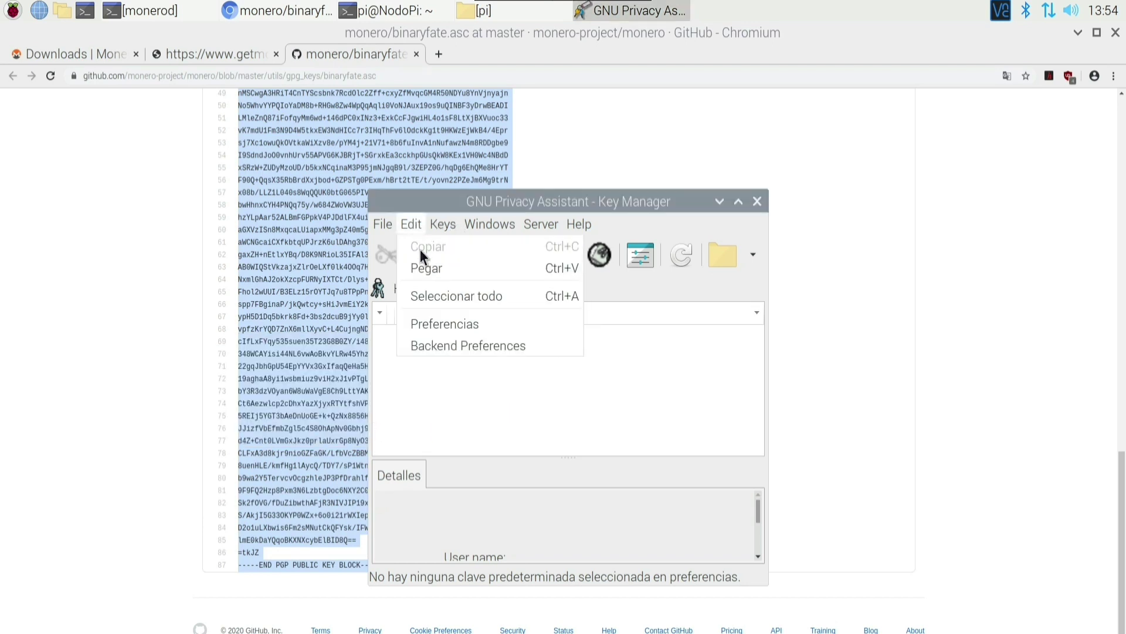
{"action": "left_click", "coordinate": [427, 267]}
{"action": "left_click", "coordinate": [644, 483]}
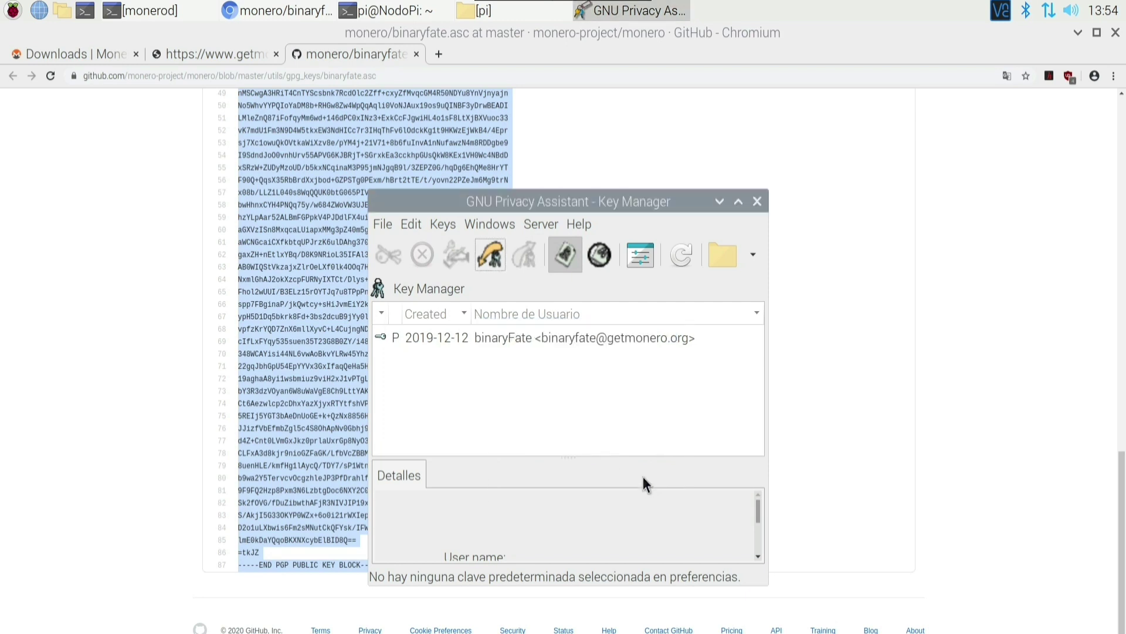
Select the binaryFate key and highlight its full fingerprint in the key details.
{"action": "left_click", "coordinate": [544, 341]}
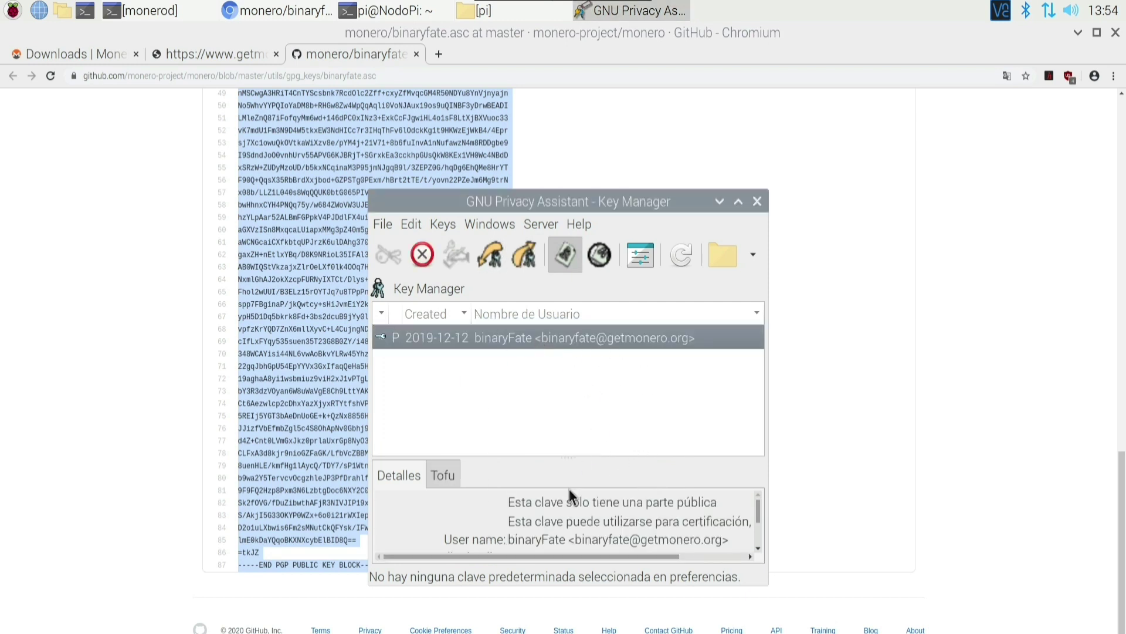
{"action": "left_click_drag", "start_coordinate": [528, 555], "coordinate": [648, 558]}
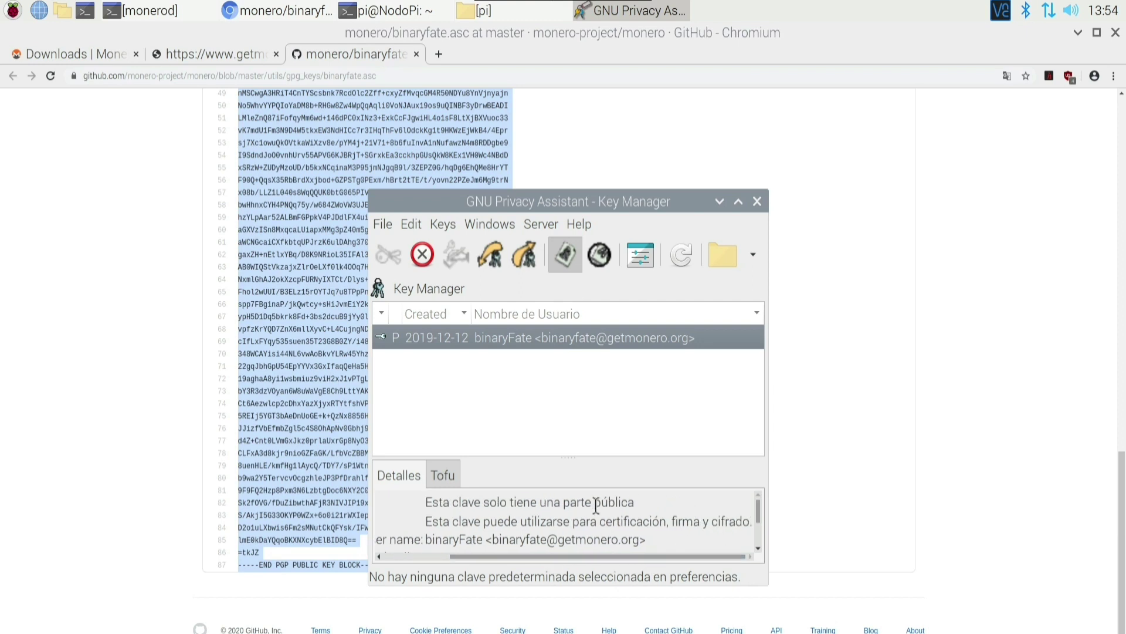
{"action": "mouse_move", "coordinate": [759, 508]}
{"action": "left_mouse_down"}
{"action": "mouse_move", "coordinate": [760, 533]}
{"action": "mouse_move", "coordinate": [760, 514]}
{"action": "left_mouse_up"}
{"action": "left_click_drag", "start_coordinate": [534, 557], "coordinate": [561, 552]}
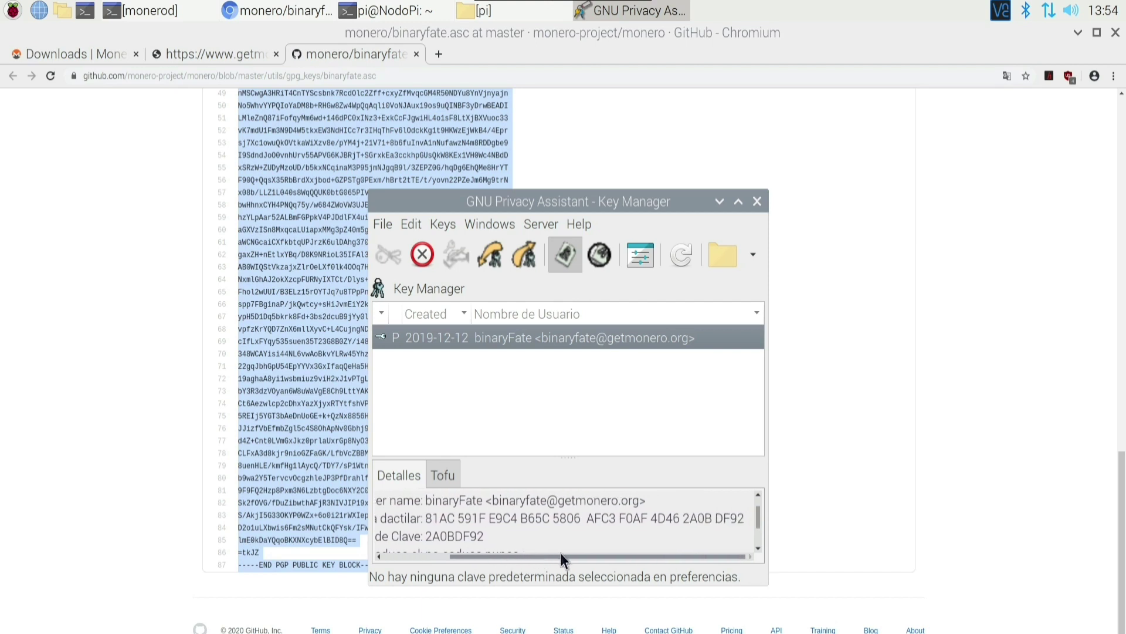
{"action": "left_click_drag", "start_coordinate": [752, 516], "coordinate": [426, 506]}
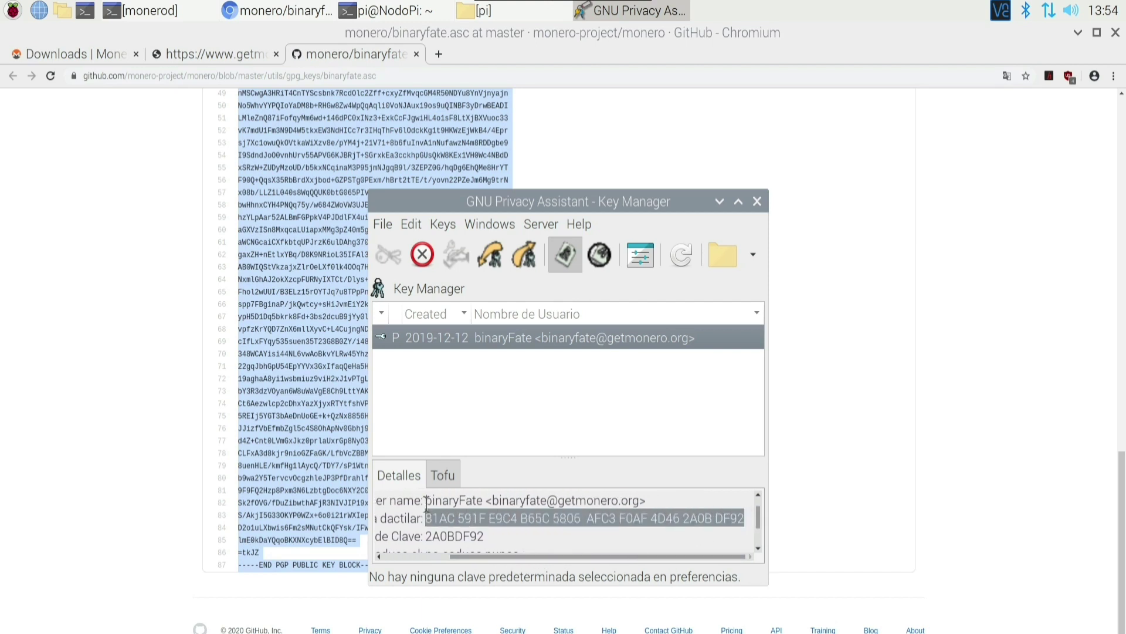
Check the Monero downloads page in Chromium, return to gpa and highlight the key's fingerprint again.
{"action": "left_click", "coordinate": [62, 56]}
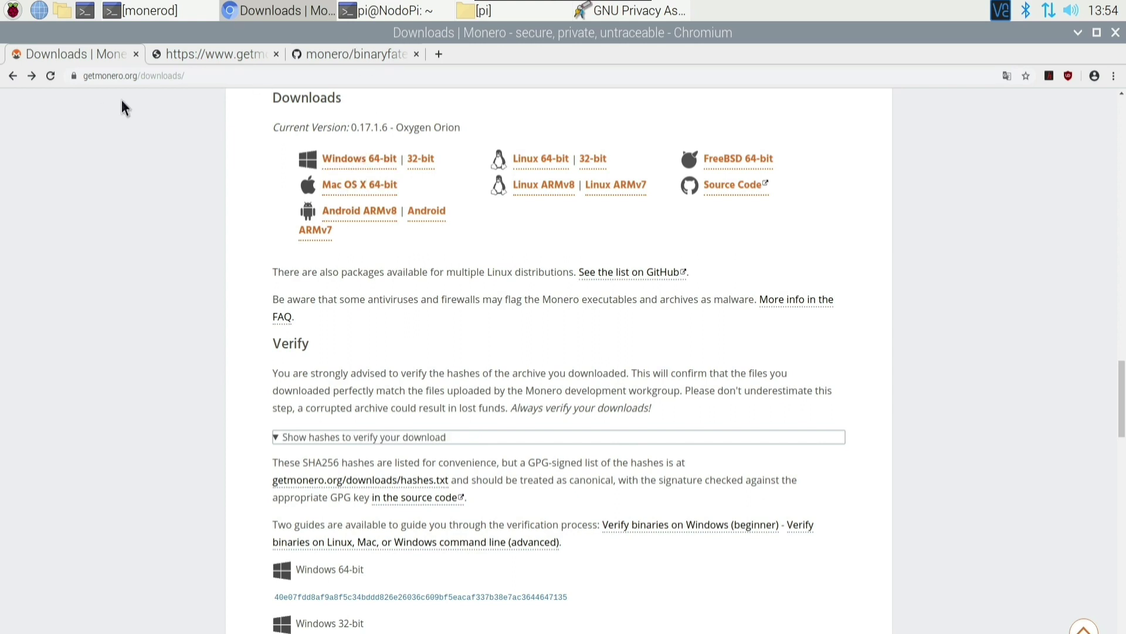
{"action": "left_click", "coordinate": [578, 17]}
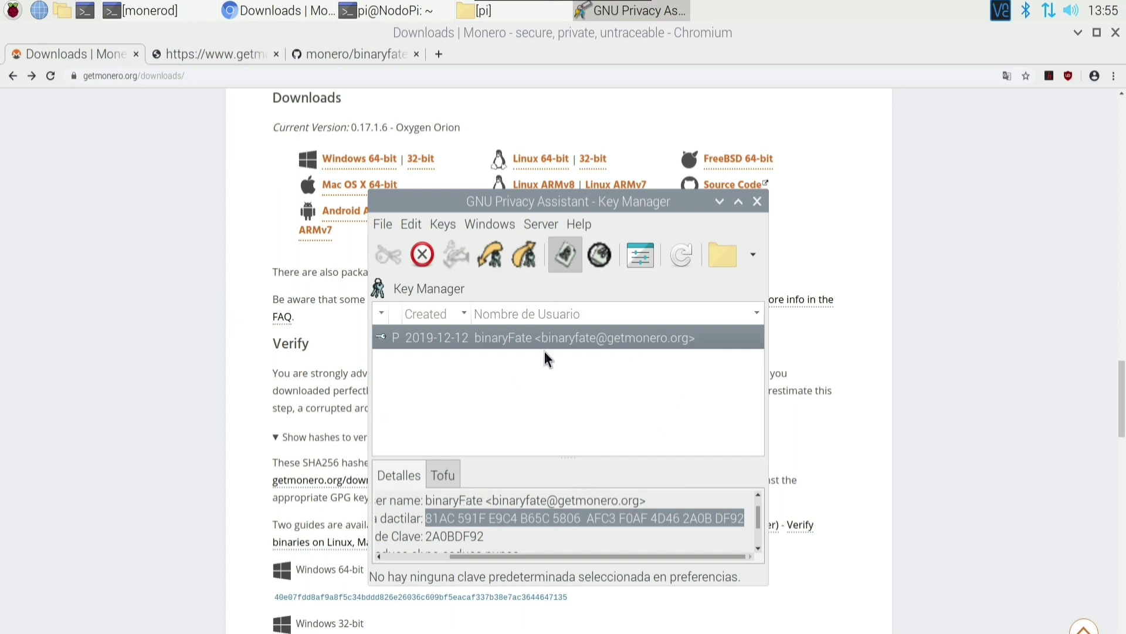
{"action": "left_click", "coordinate": [501, 518]}
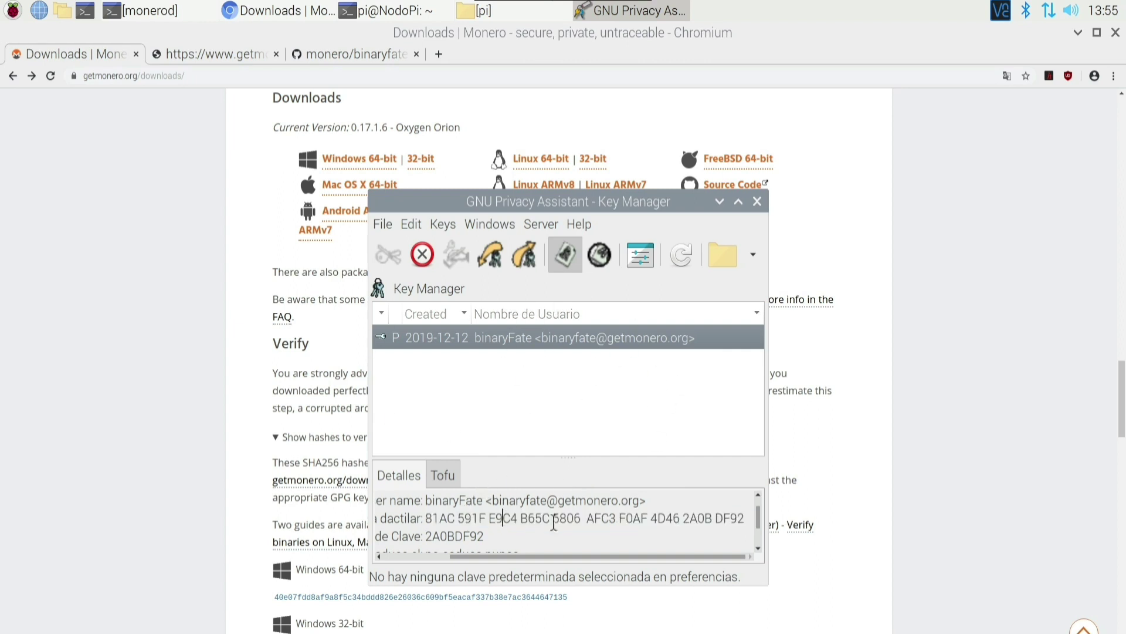
{"action": "left_click_drag", "start_coordinate": [429, 518], "coordinate": [738, 520]}
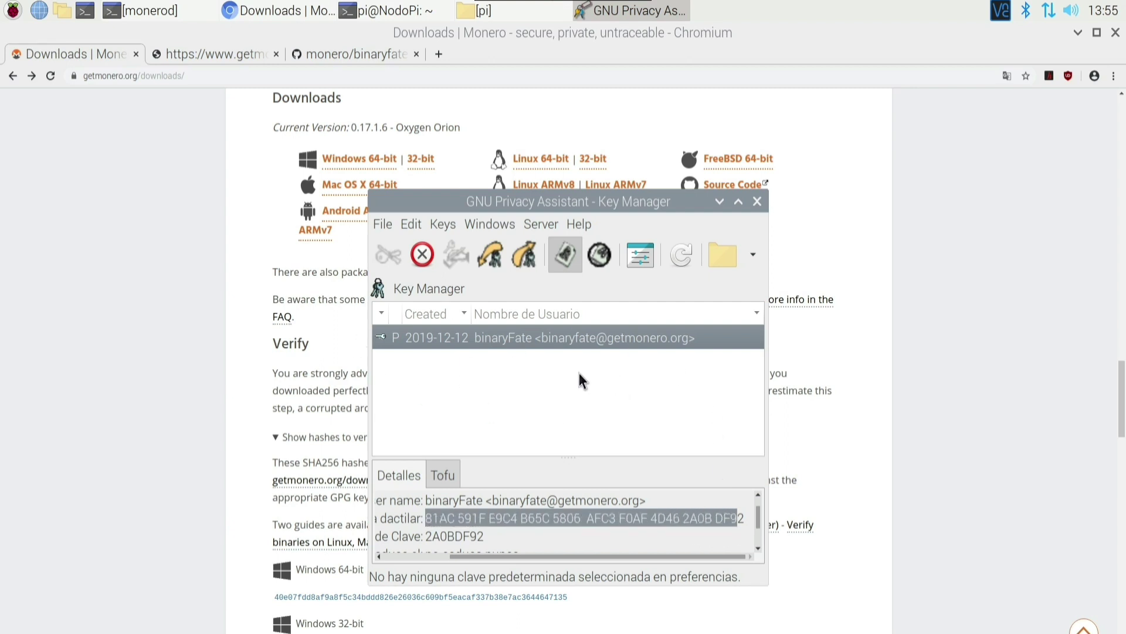
Set the owner trust of the binaryFate key to Absoluta and minimize the Key Manager.
{"action": "left_click", "coordinate": [505, 343]}
{"action": "right_click", "coordinate": [506, 343]}
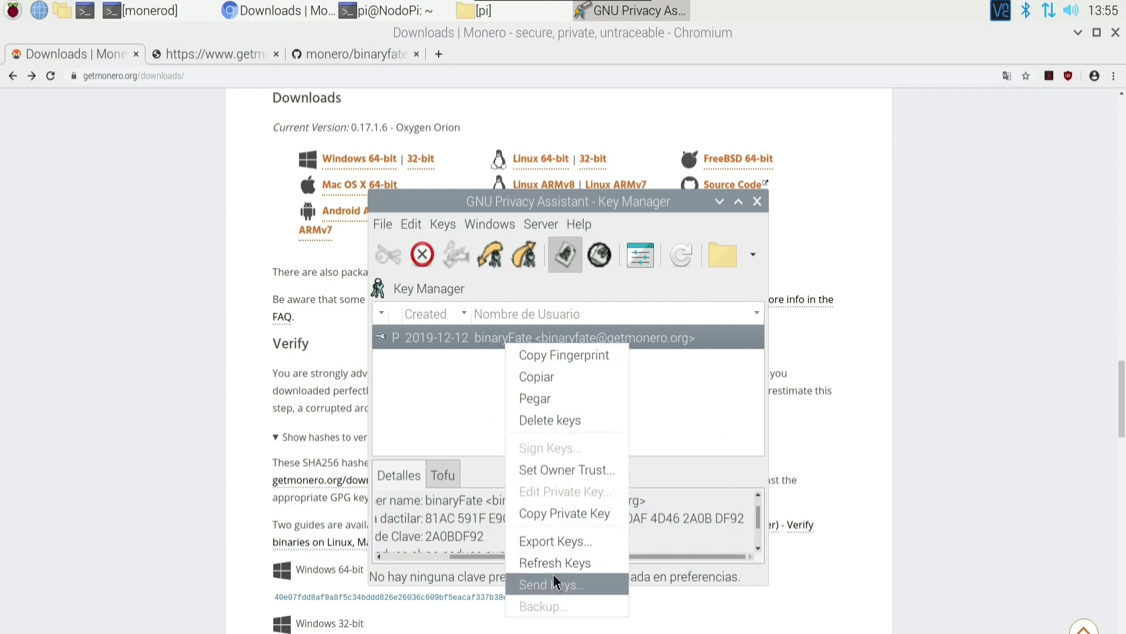
{"action": "left_click", "coordinate": [439, 333]}
{"action": "right_click", "coordinate": [536, 336]}
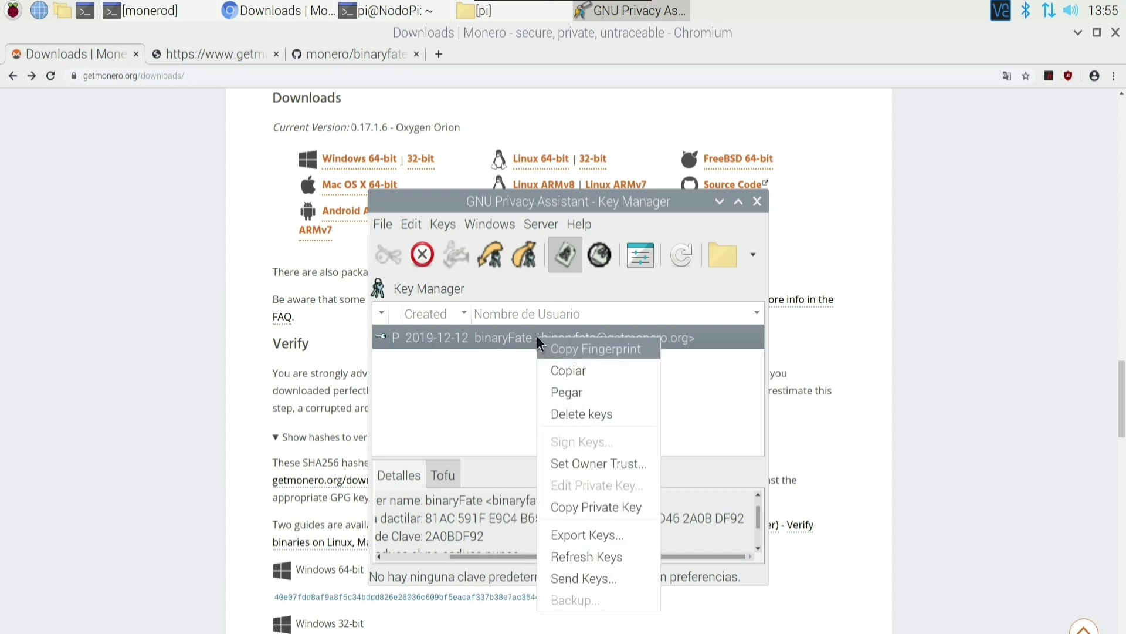
{"action": "left_click", "coordinate": [607, 464]}
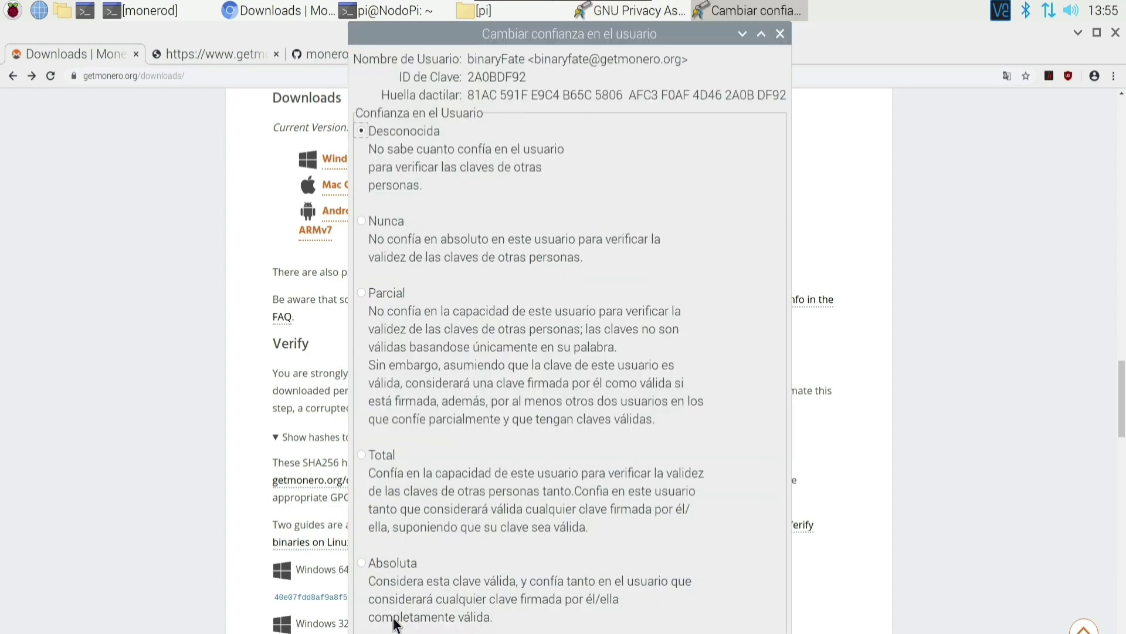
{"action": "left_click", "coordinate": [361, 563]}
{"action": "key", "text": "Return"}
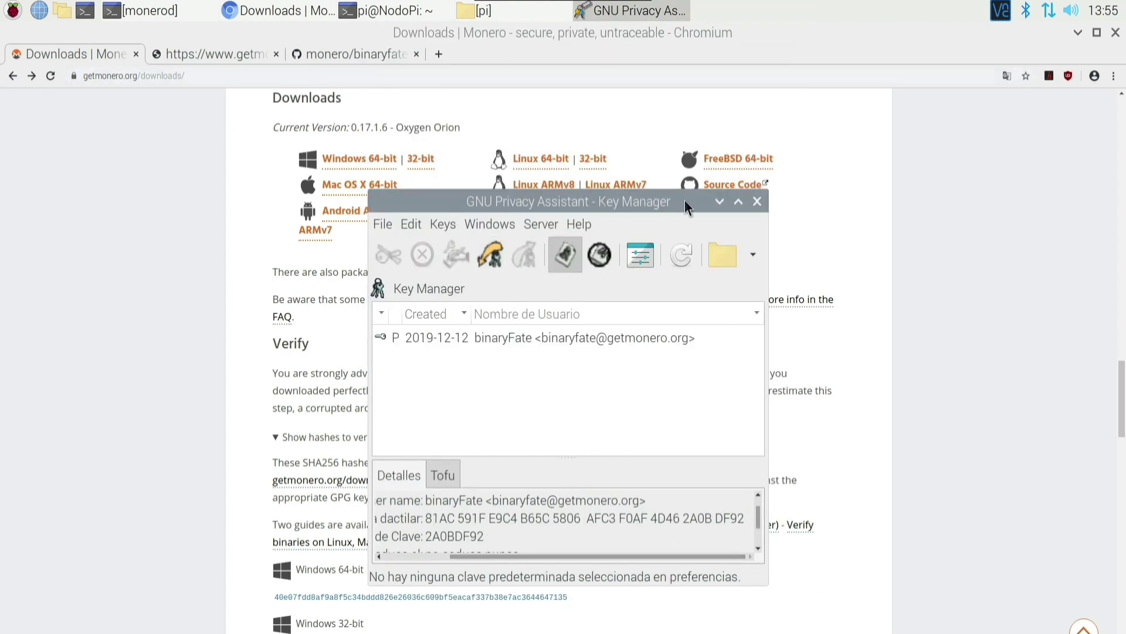
{"action": "left_click", "coordinate": [719, 202]}
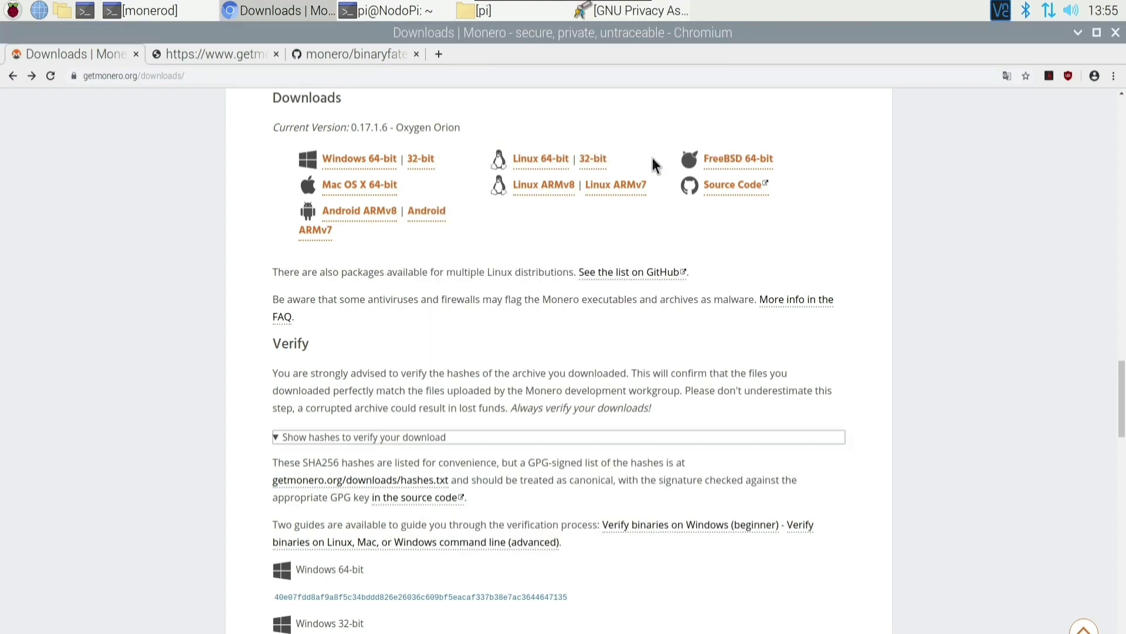
Copy the complete PGP signed message from the hashes.txt page, including its signature block.
{"action": "left_click", "coordinate": [241, 54]}
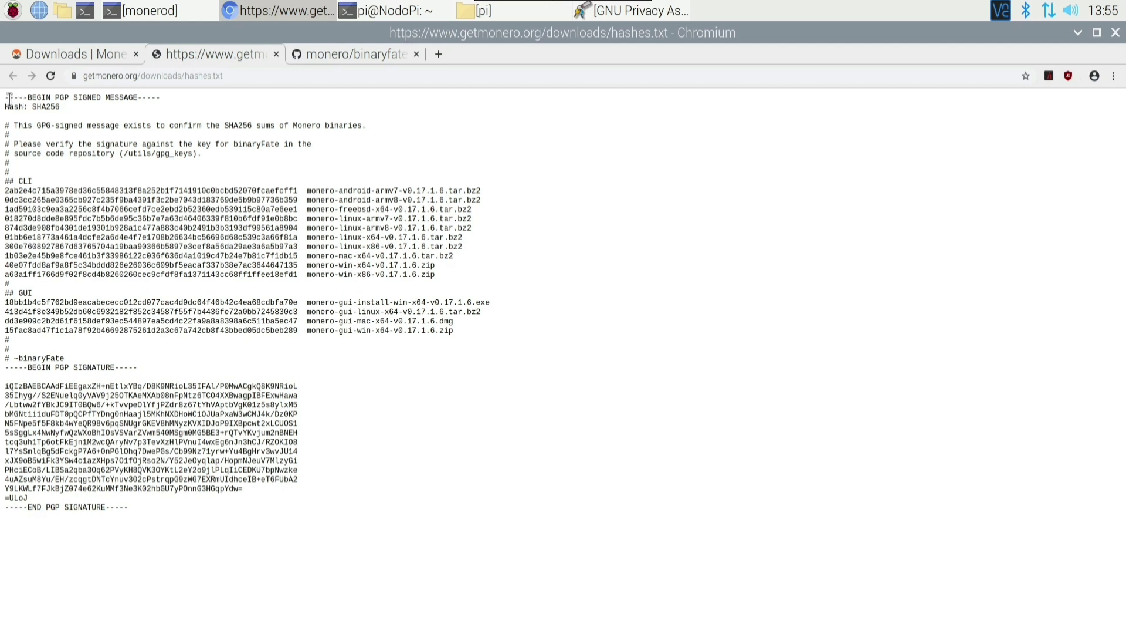
{"action": "mouse_move", "coordinate": [6, 97]}
{"action": "left_mouse_down"}
{"action": "mouse_move", "coordinate": [247, 126]}
{"action": "mouse_move", "coordinate": [287, 397]}
{"action": "mouse_move", "coordinate": [138, 515]}
{"action": "left_mouse_up"}
{"action": "right_click", "coordinate": [206, 231]}
{"action": "left_click", "coordinate": [230, 237]}
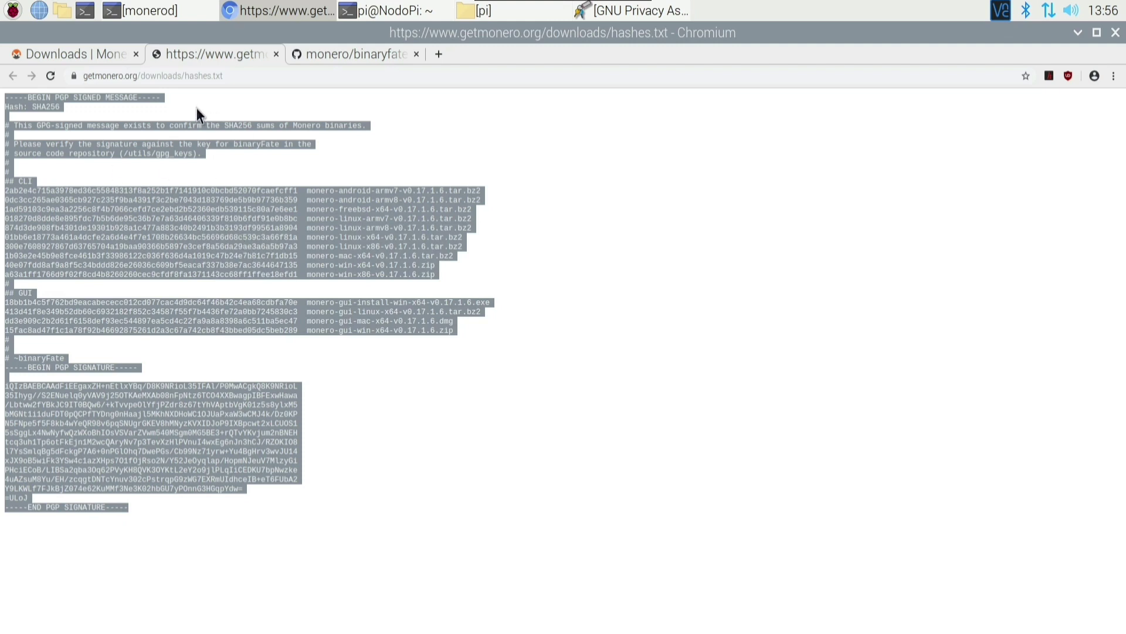
Open gpa's Clipboard window from the Key Manager and paste the signed hashes message into it.
{"action": "left_click", "coordinate": [634, 11]}
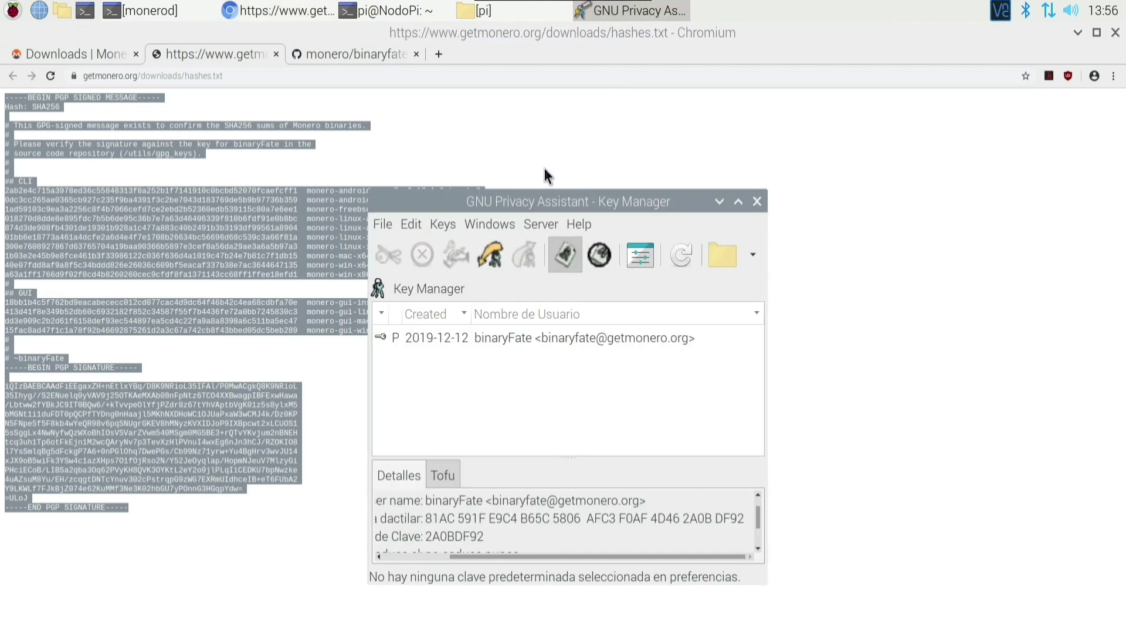
{"action": "left_click", "coordinate": [486, 224]}
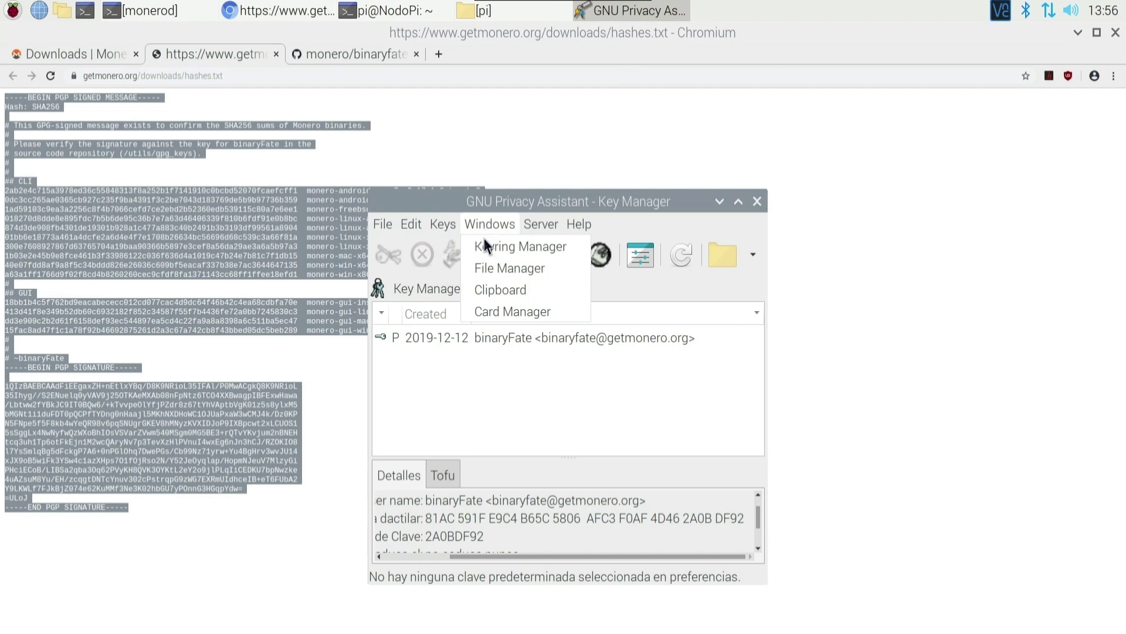
{"action": "left_click", "coordinate": [538, 290]}
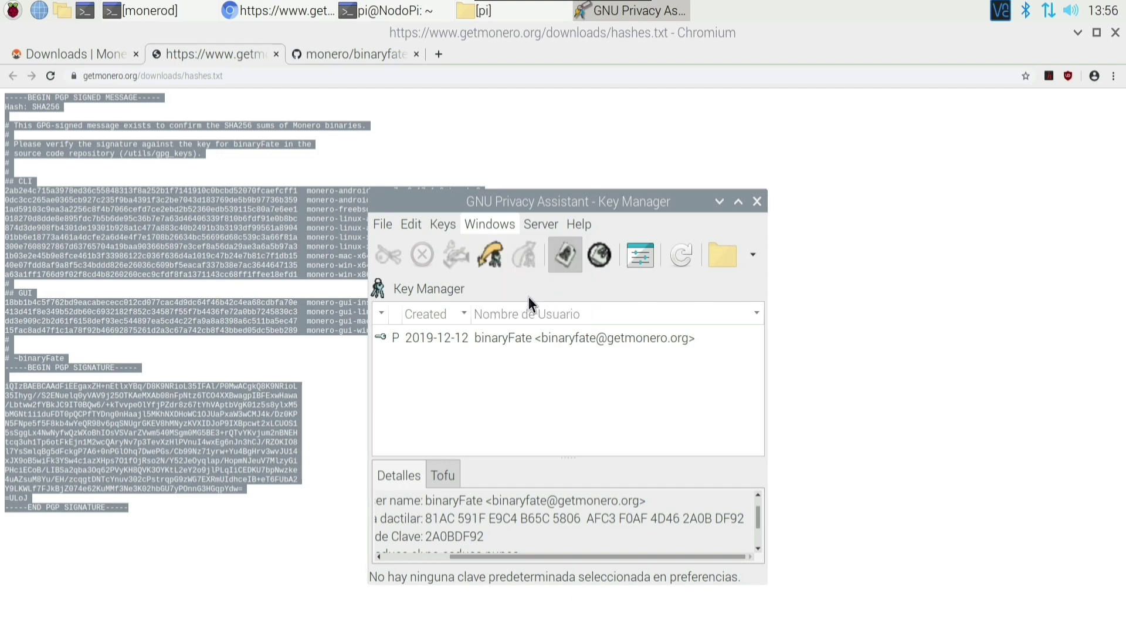
{"action": "left_click_drag", "start_coordinate": [160, 359], "coordinate": [511, 212]}
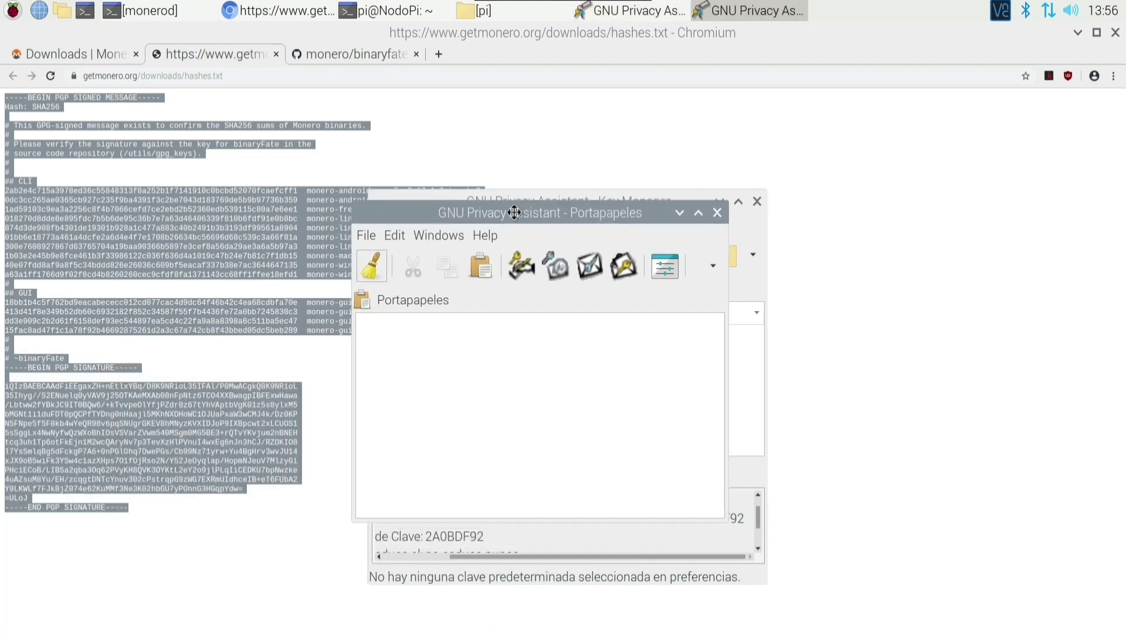
{"action": "right_click", "coordinate": [434, 338]}
{"action": "left_click", "coordinate": [464, 390]}
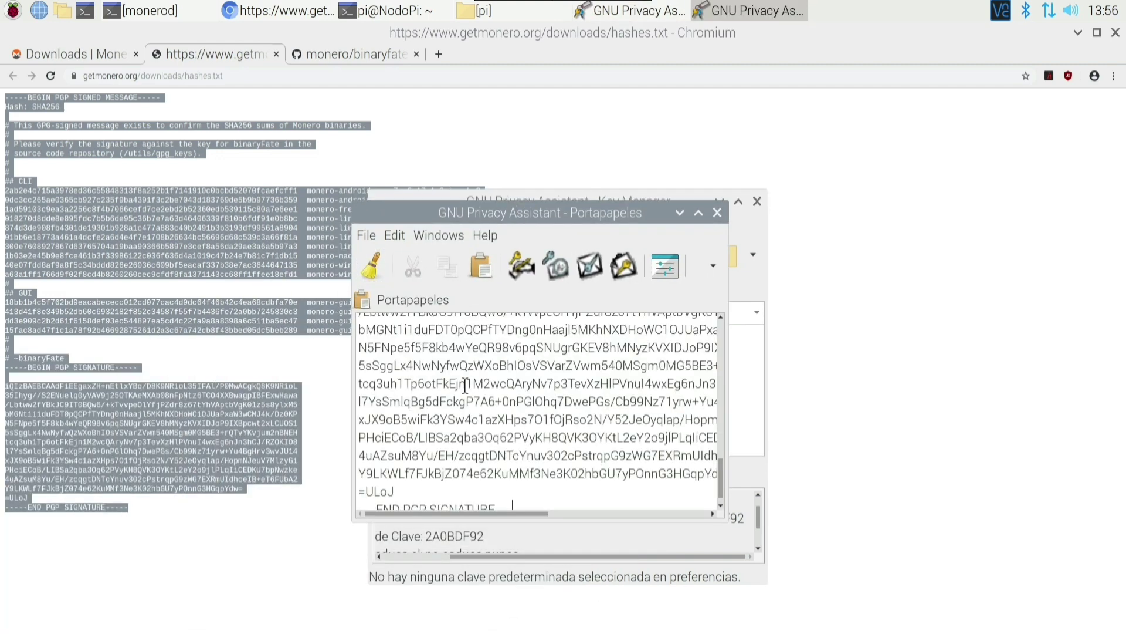
Verify the signature of the pasted hashes message, review the result and close all gpa windows.
{"action": "left_click", "coordinate": [548, 269]}
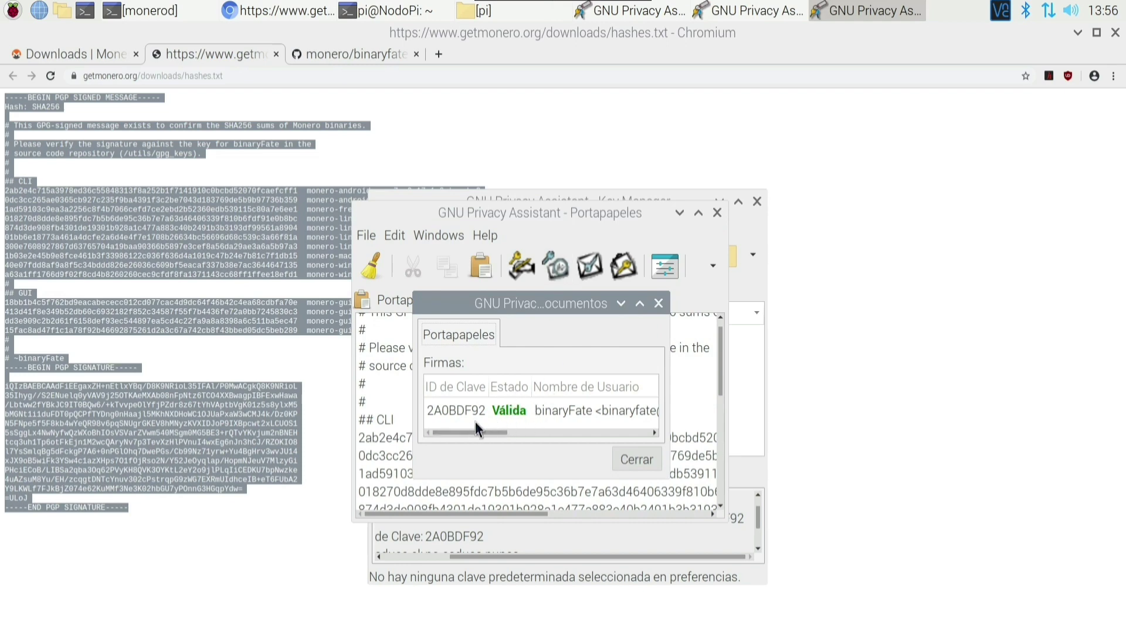
{"action": "left_click", "coordinate": [584, 412]}
{"action": "mouse_move", "coordinate": [493, 431]}
{"action": "left_mouse_down"}
{"action": "mouse_move", "coordinate": [583, 435]}
{"action": "mouse_move", "coordinate": [525, 436]}
{"action": "left_mouse_up"}
{"action": "left_click", "coordinate": [638, 458]}
{"action": "left_click", "coordinate": [718, 212]}
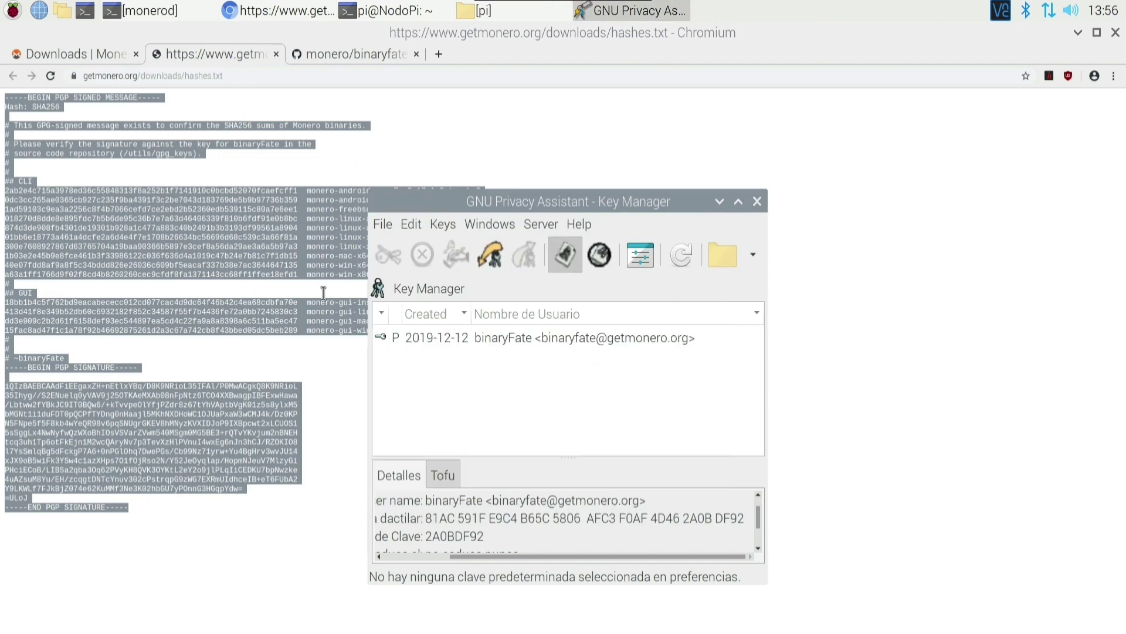
{"action": "left_click", "coordinate": [758, 201]}
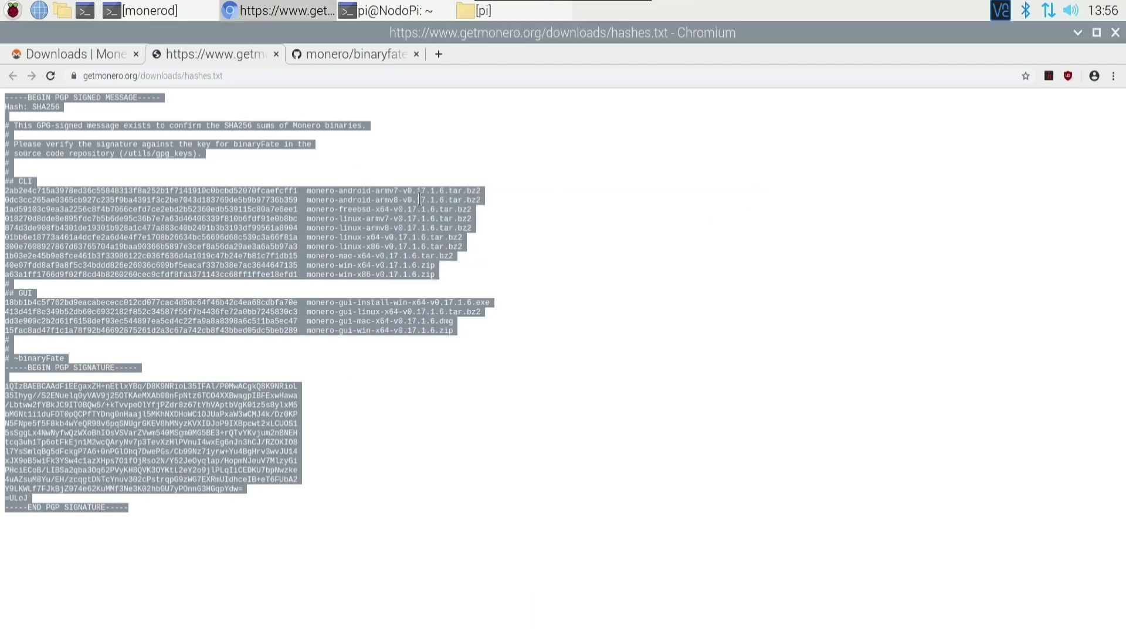
Check the linuxarm7 archive in the /home/pi folder and minimize the file manager to return to the terminal.
{"action": "left_click", "coordinate": [243, 232]}
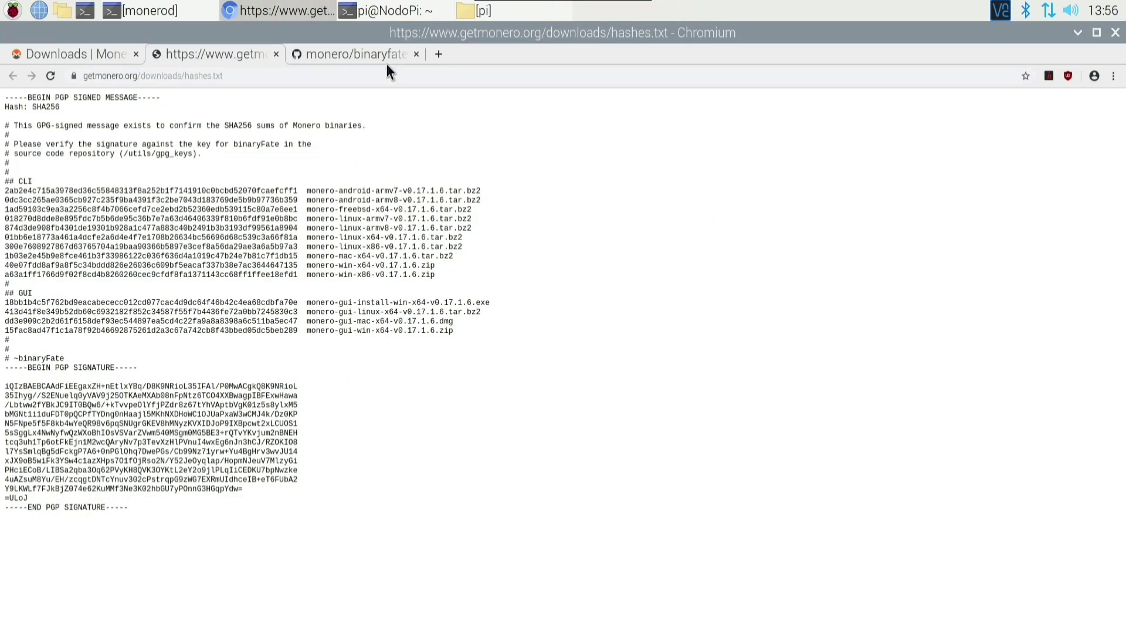
{"action": "left_click", "coordinate": [385, 12]}
{"action": "left_click_drag", "start_coordinate": [522, 119], "coordinate": [615, 123]}
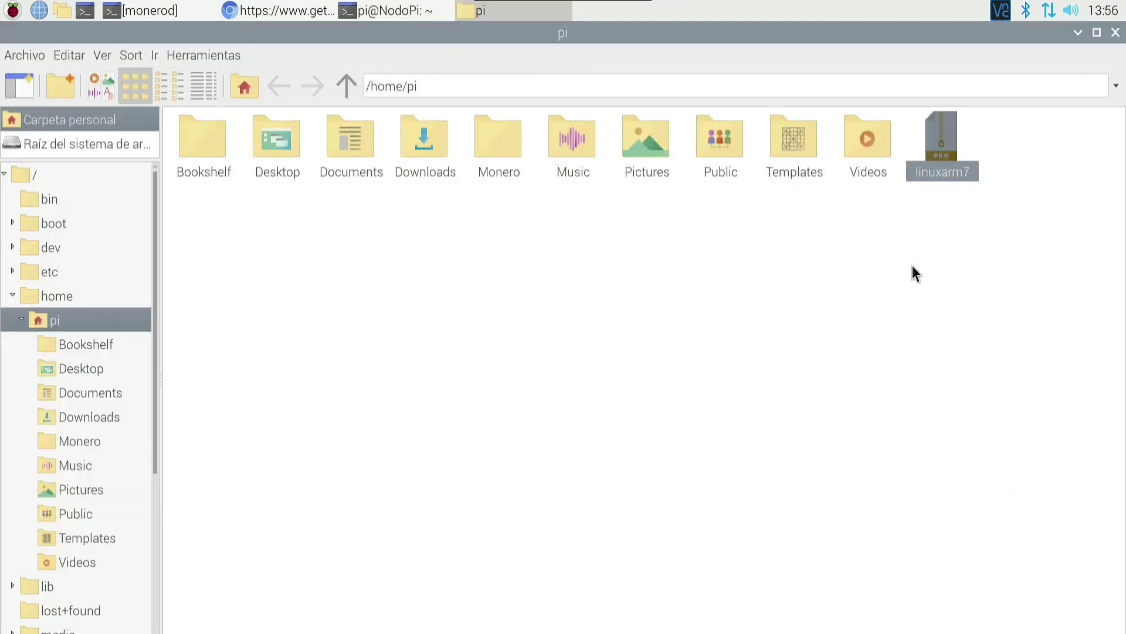
{"action": "left_click", "coordinate": [935, 142]}
{"action": "left_click", "coordinate": [1079, 32]}
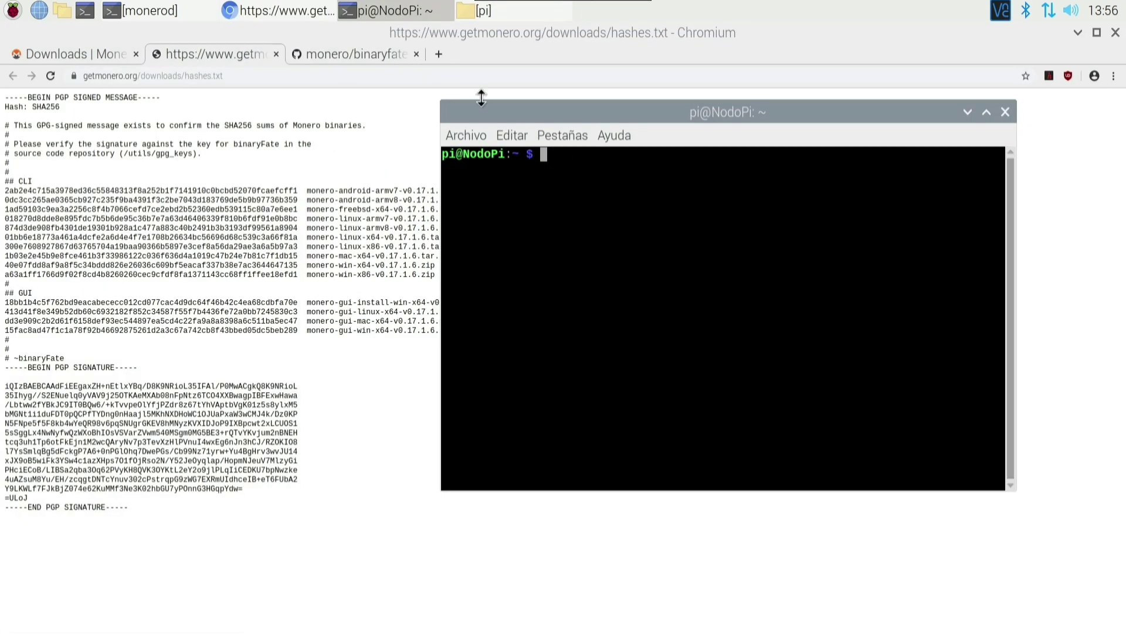
Compute the SHA-256 checksum of linuxarm7 in the terminal and compare it with the linux-armv7 entry in hashes.txt.
{"action": "left_click", "coordinate": [485, 11]}
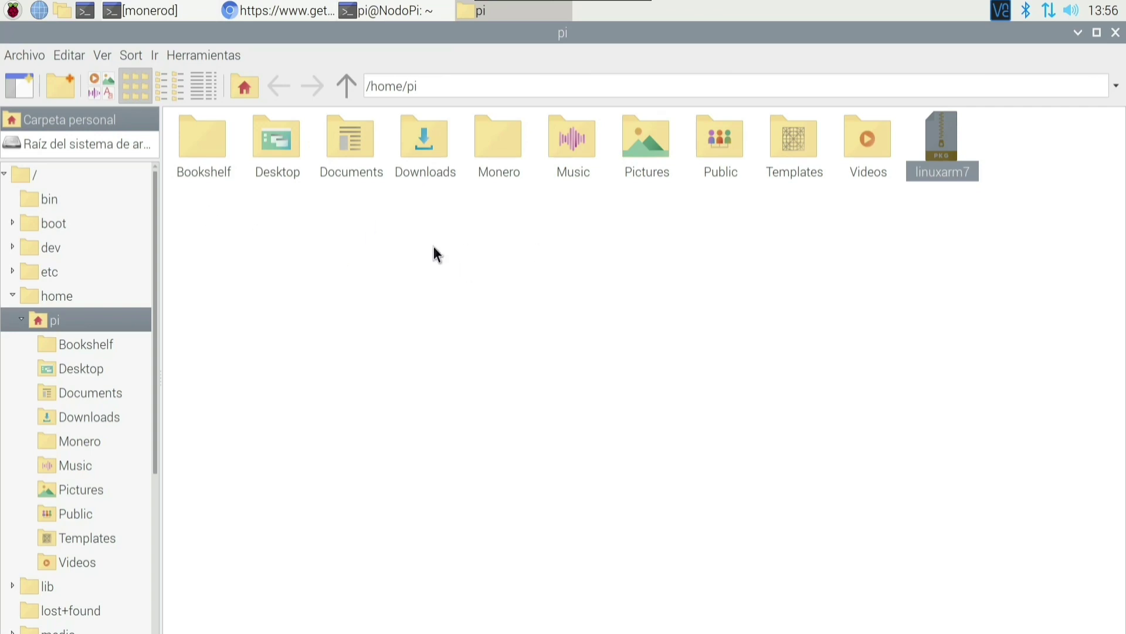
{"action": "left_click", "coordinate": [1079, 32]}
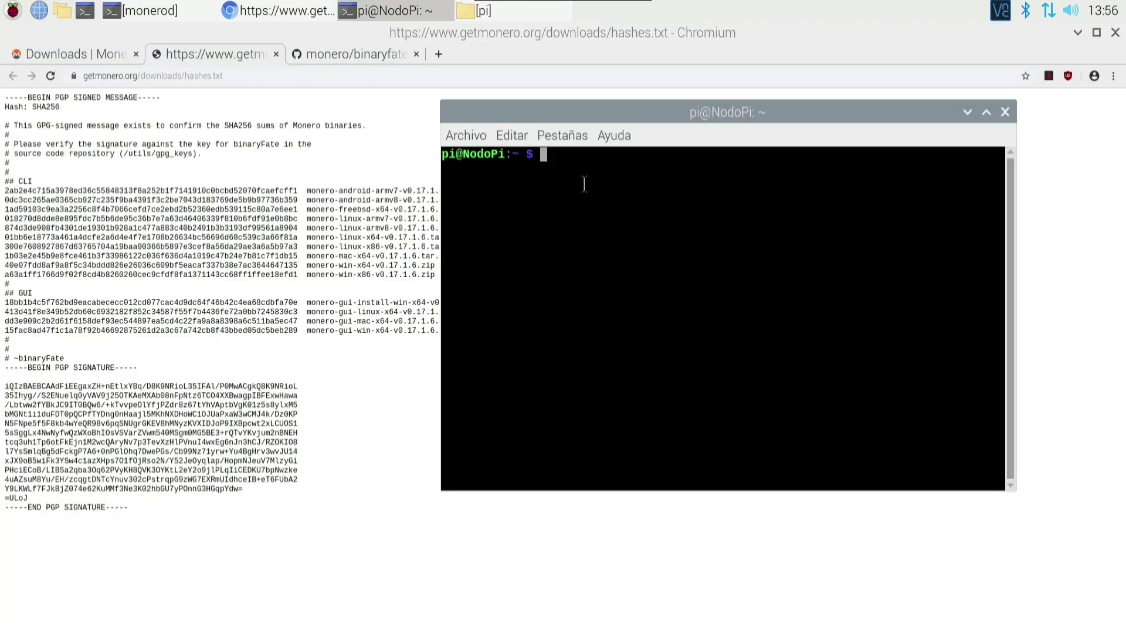
{"action": "type", "text": "sha256sum linuxarm7"}
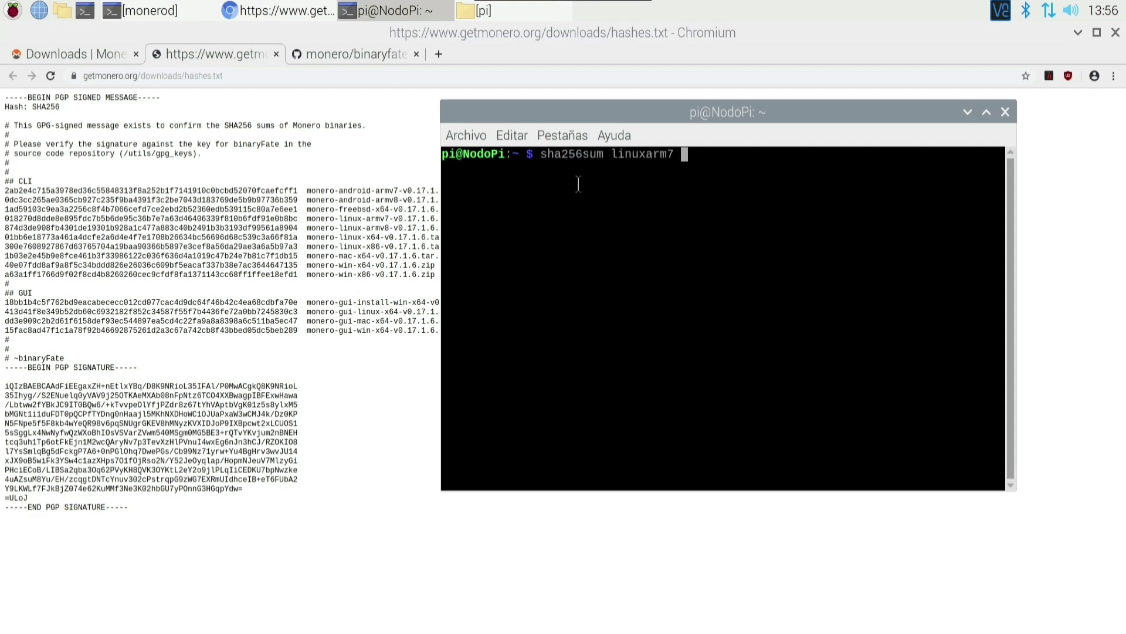
{"action": "key", "text": "Return"}
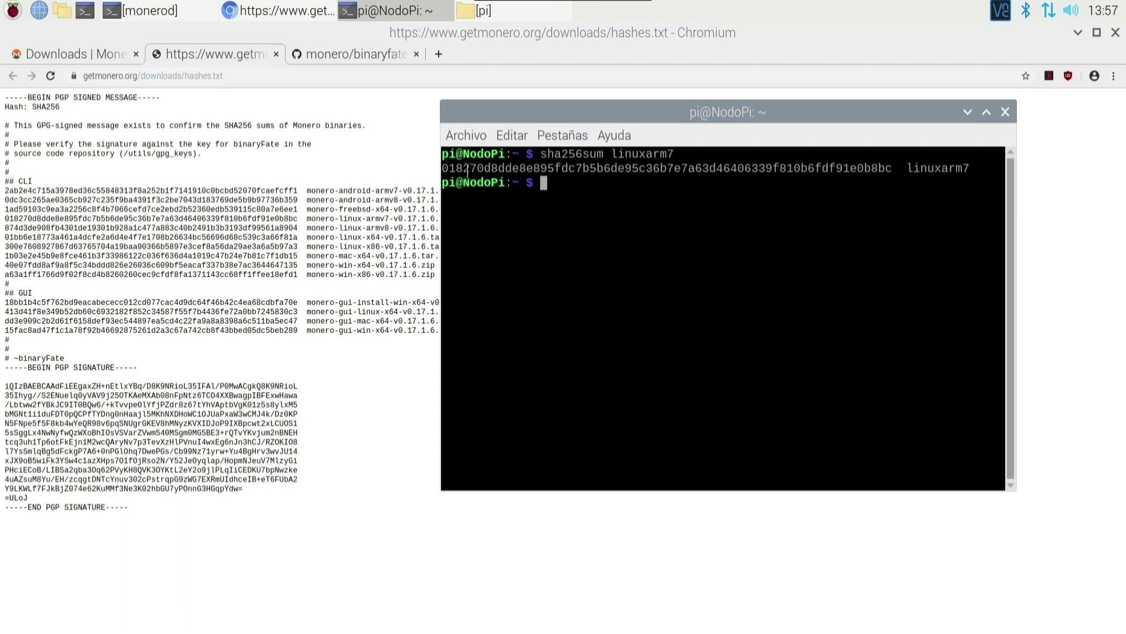
{"action": "left_click_drag", "start_coordinate": [445, 168], "coordinate": [893, 169]}
{"action": "left_click_drag", "start_coordinate": [809, 115], "coordinate": [886, 125]}
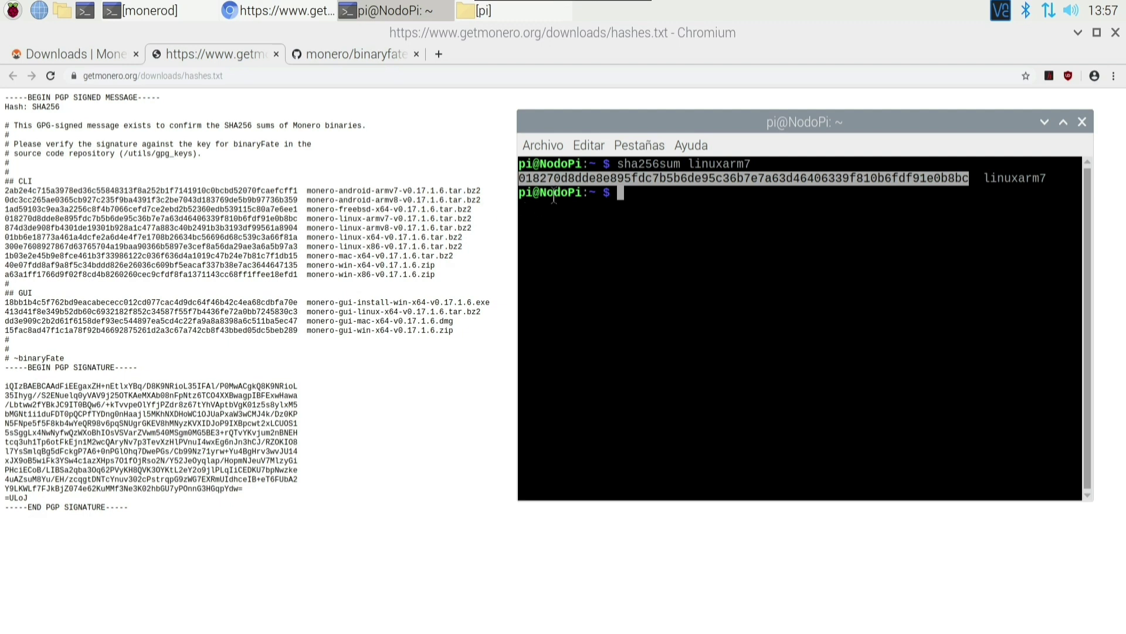
Clear the terminal and minimize the browser and terminal windows to reach the desktop.
{"action": "left_click", "coordinate": [762, 188]}
{"action": "type", "text": "clear"}
{"action": "key", "text": "Return"}
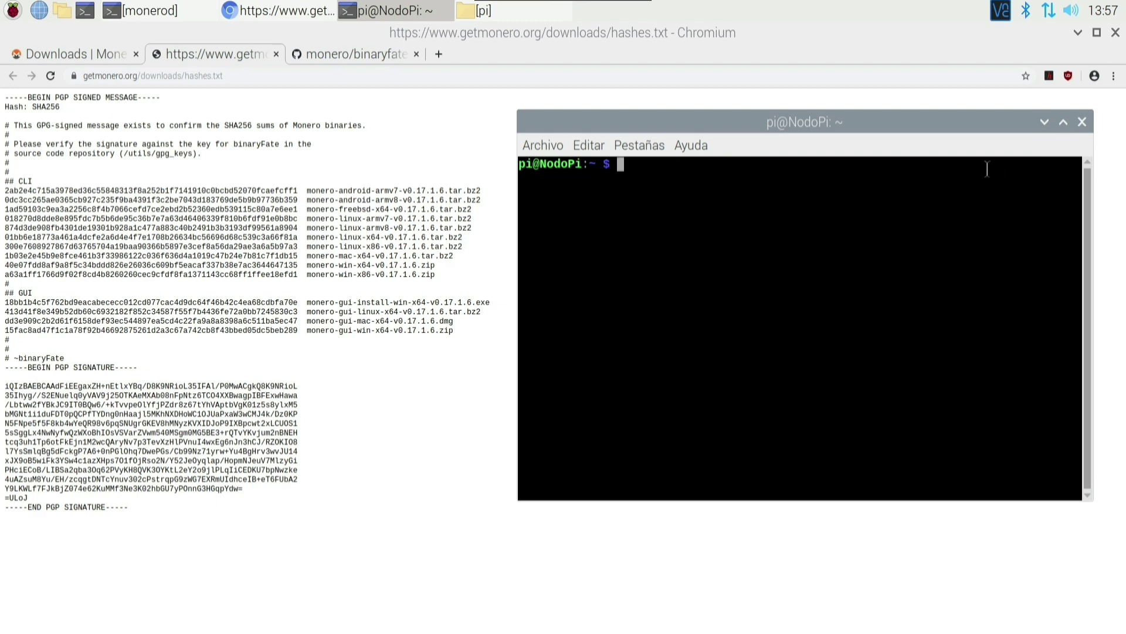
{"action": "left_click", "coordinate": [55, 55]}
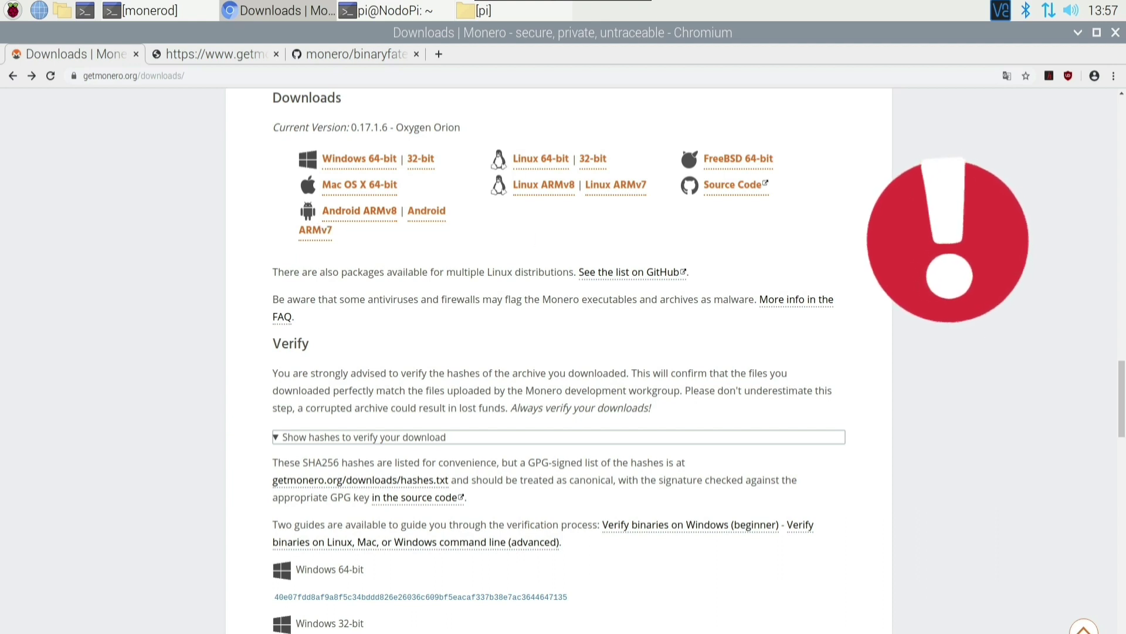
{"action": "left_click", "coordinate": [1077, 33]}
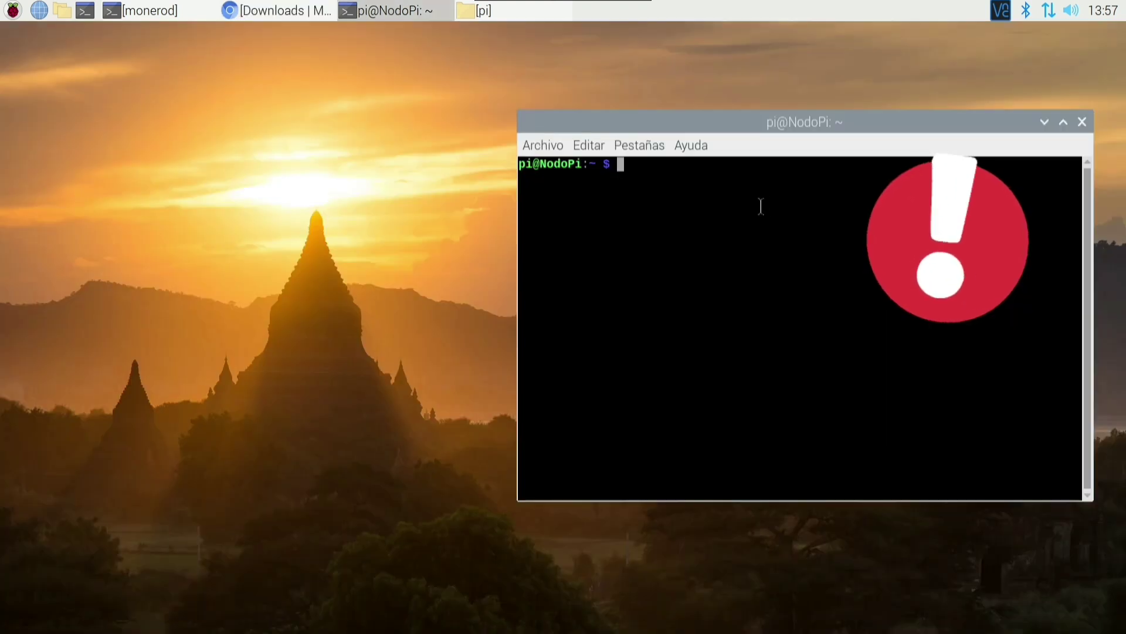
{"action": "left_click_drag", "start_coordinate": [844, 123], "coordinate": [568, 121]}
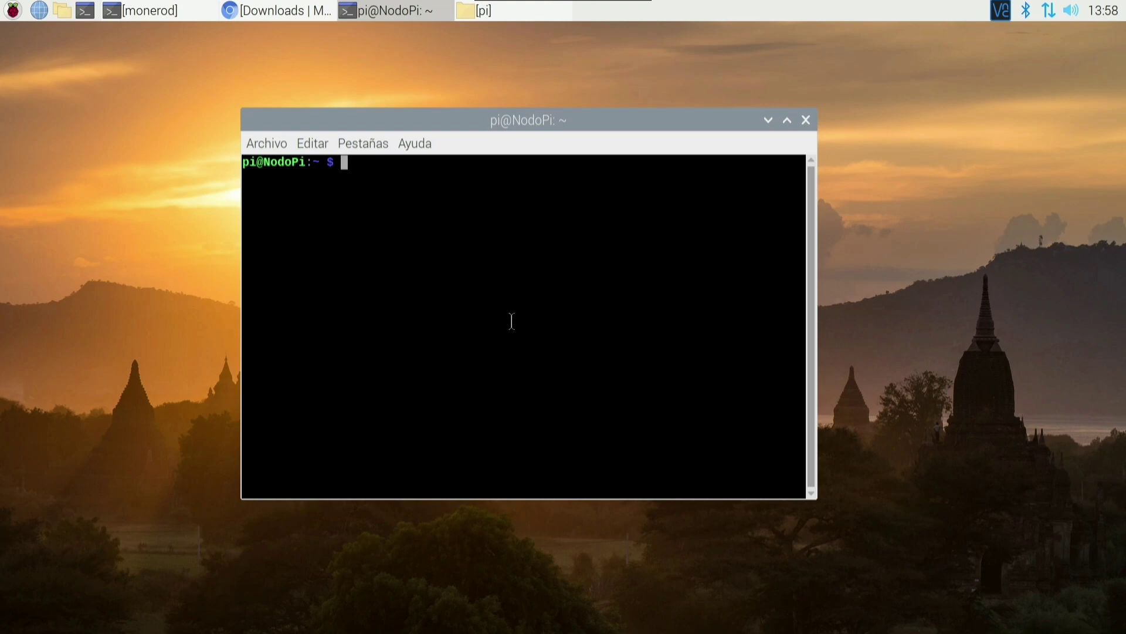
{"action": "left_click", "coordinate": [768, 120]}
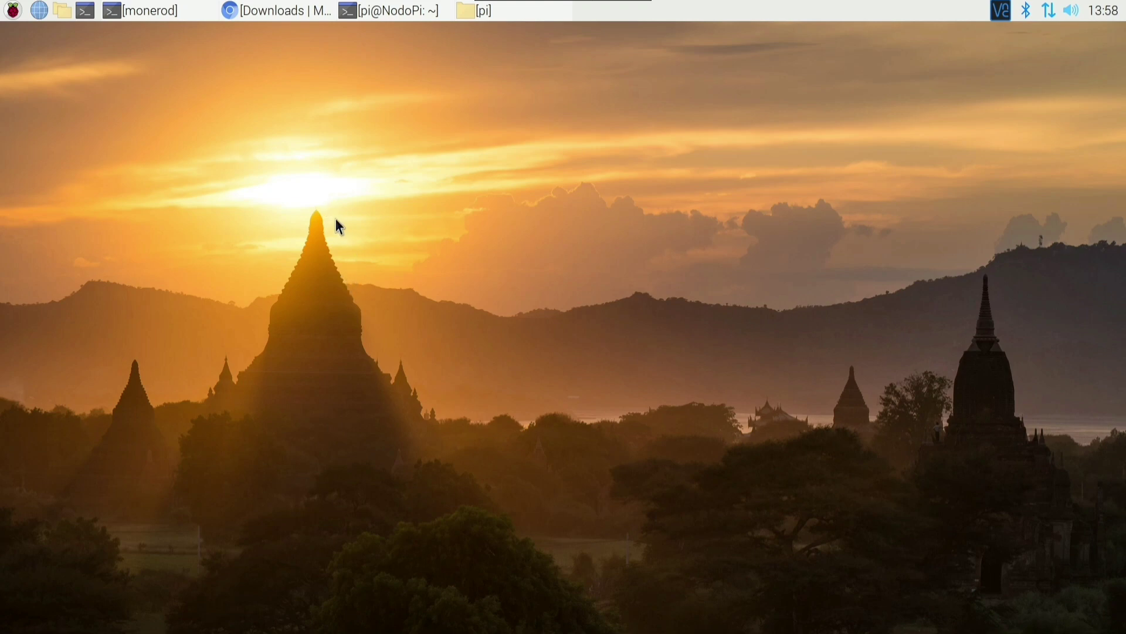
Bring up the /home/pi file manager window, look inside the Monero folder and return to /home/pi.
{"action": "left_click", "coordinate": [62, 10]}
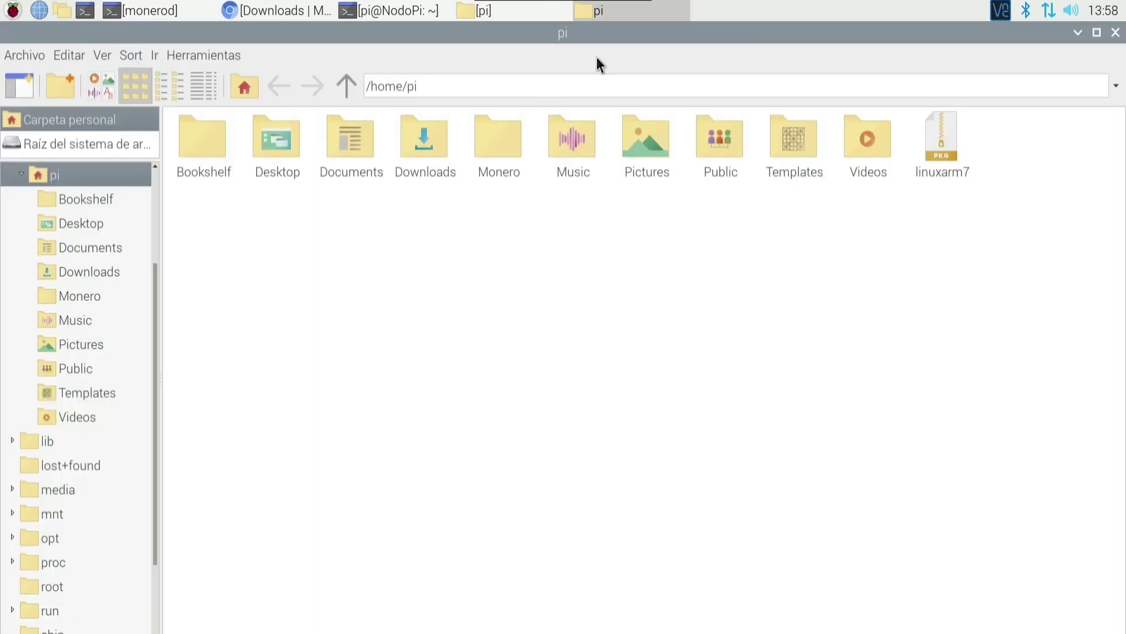
{"action": "left_click", "coordinate": [1117, 33]}
{"action": "left_click", "coordinate": [506, 11]}
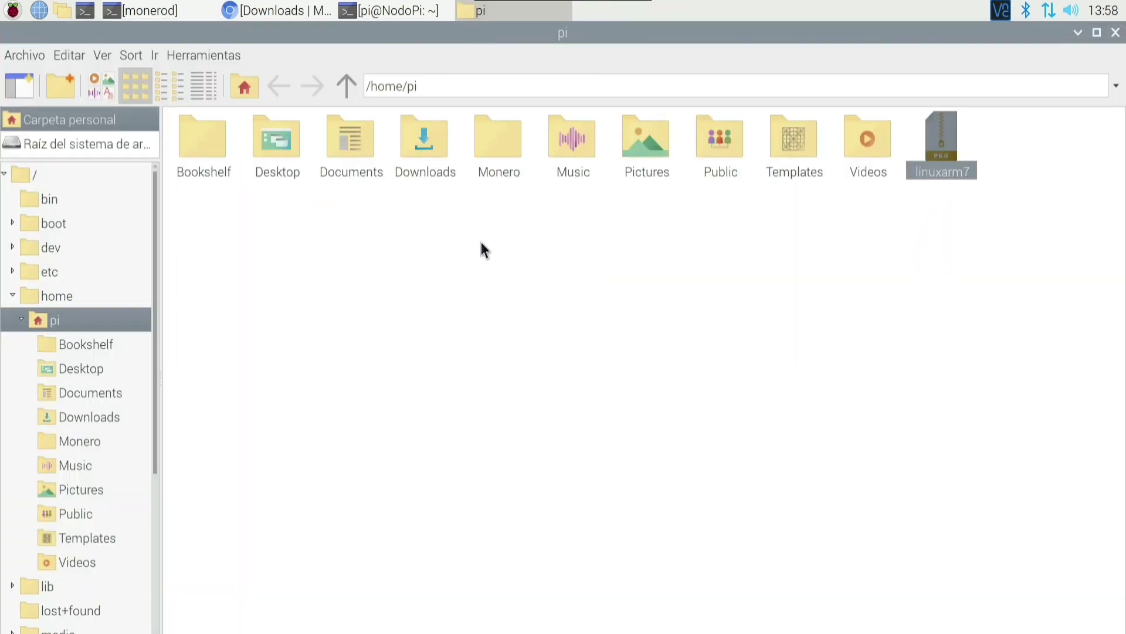
{"action": "left_click", "coordinate": [499, 152]}
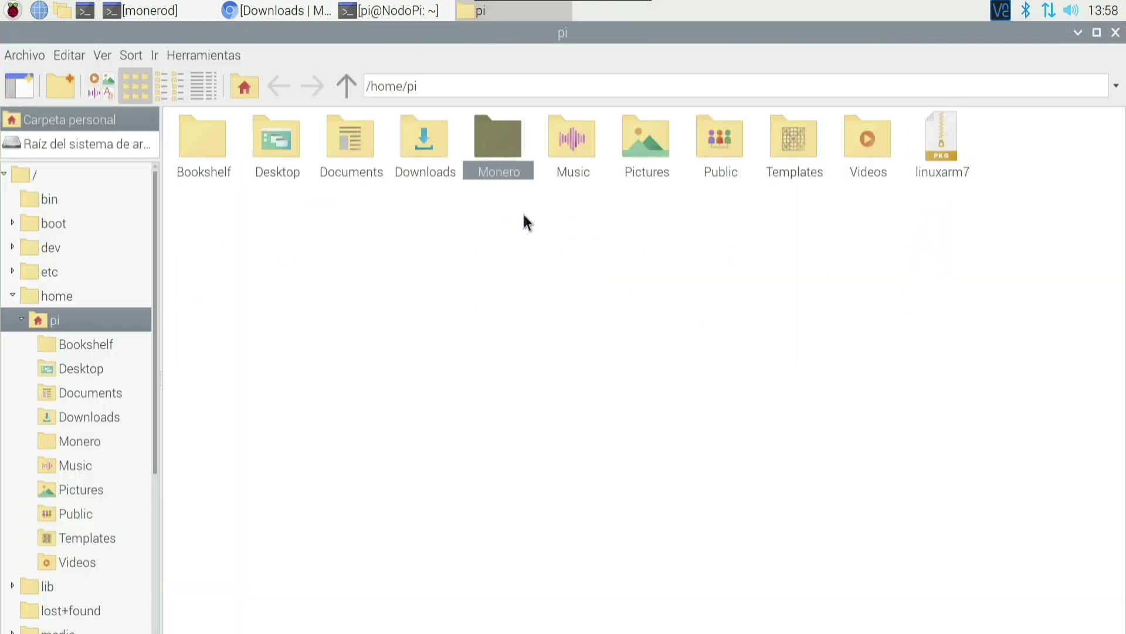
{"action": "double_click", "coordinate": [508, 147]}
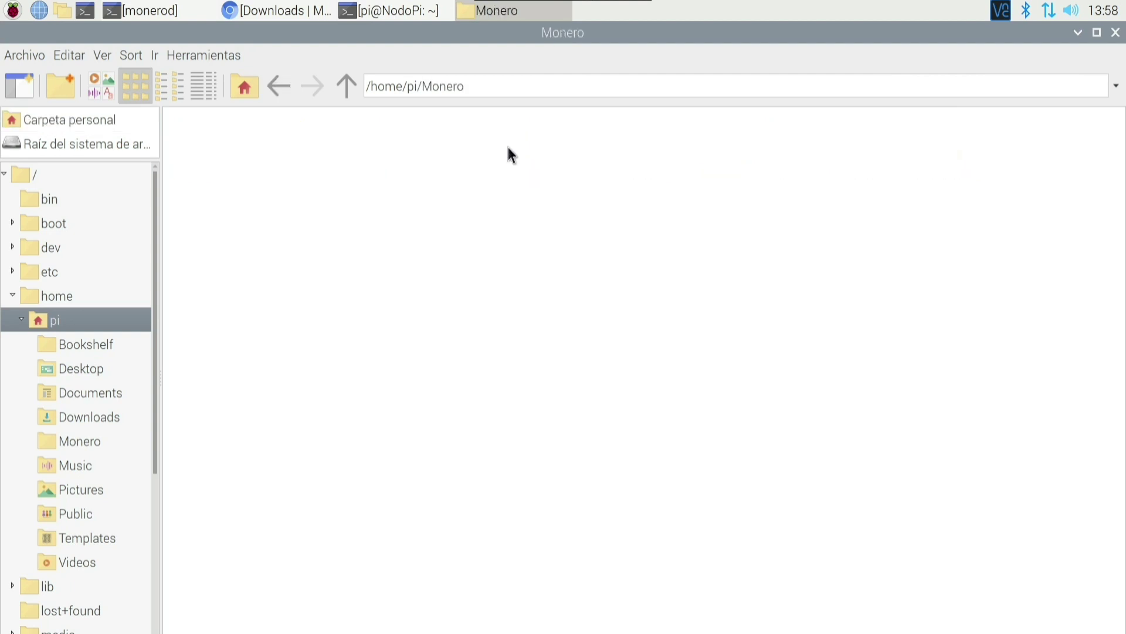
{"action": "left_click", "coordinate": [279, 88]}
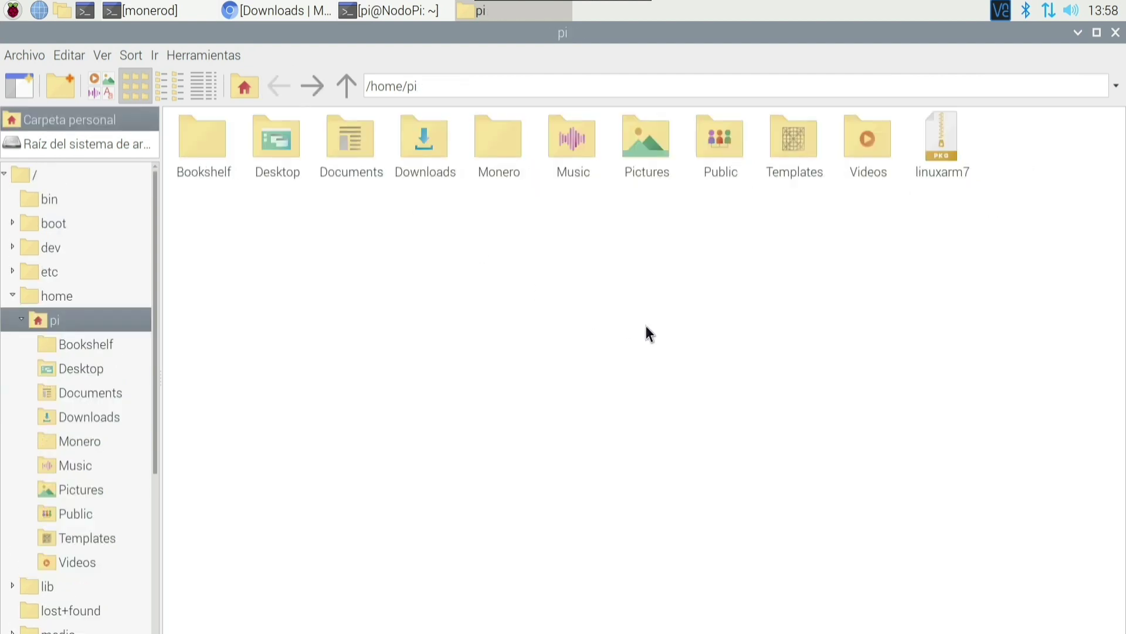
Open the linuxarm7 archive from /home/pi in Xarchiver and enlarge its window slightly.
{"action": "left_click", "coordinate": [936, 149]}
{"action": "left_click", "coordinate": [910, 187]}
{"action": "left_click", "coordinate": [939, 136]}
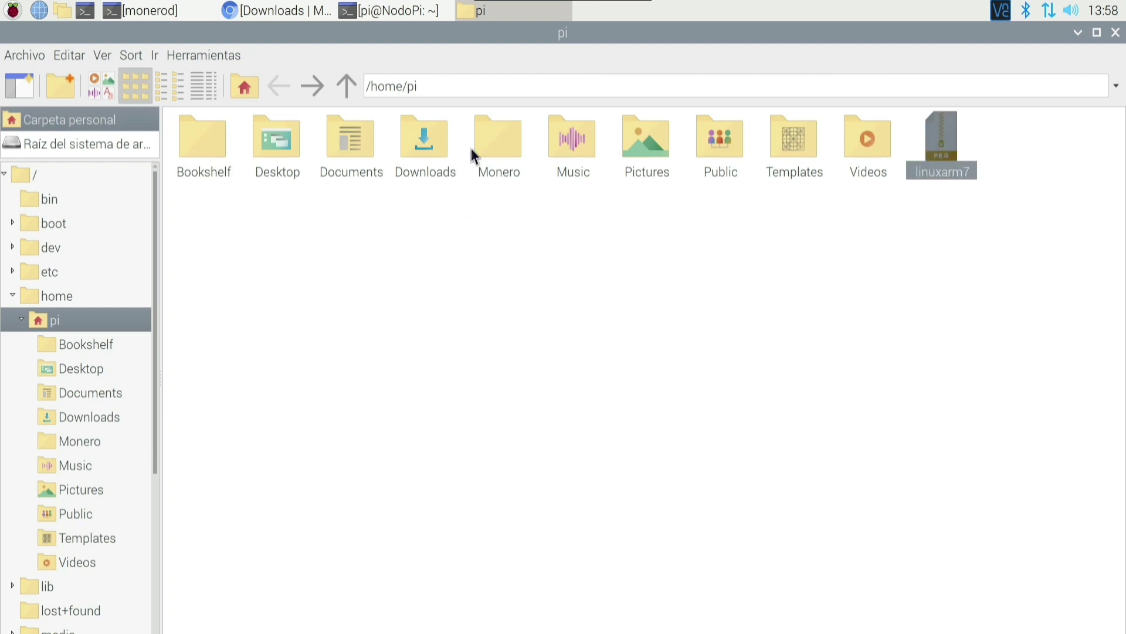
{"action": "right_click", "coordinate": [976, 180]}
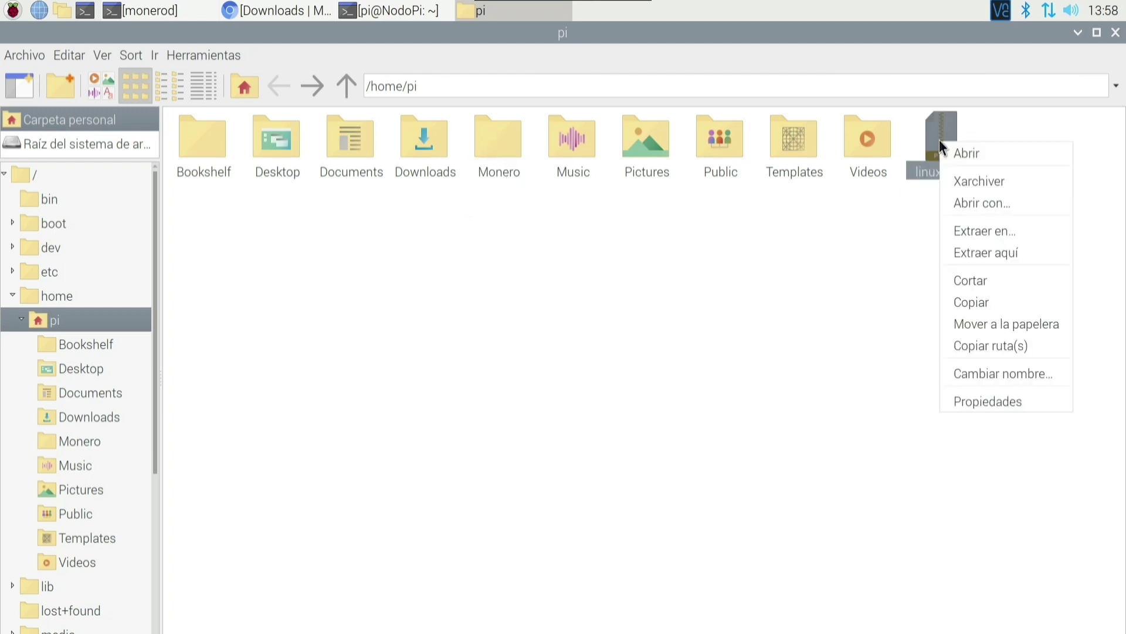
{"action": "left_click", "coordinate": [762, 288]}
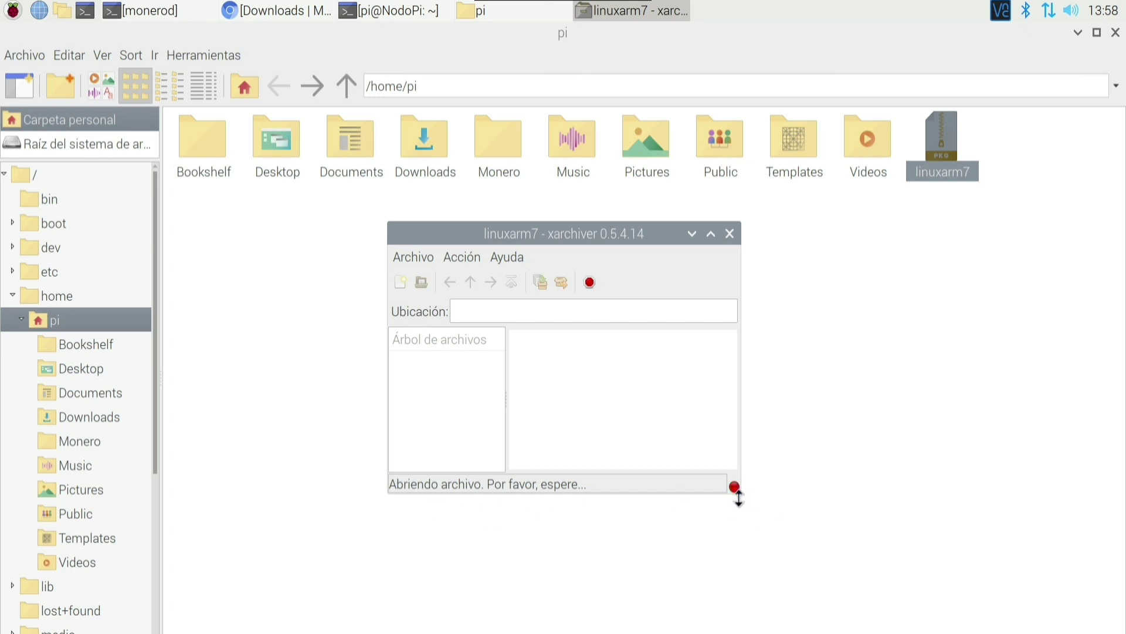
{"action": "left_click_drag", "start_coordinate": [739, 497], "coordinate": [773, 513]}
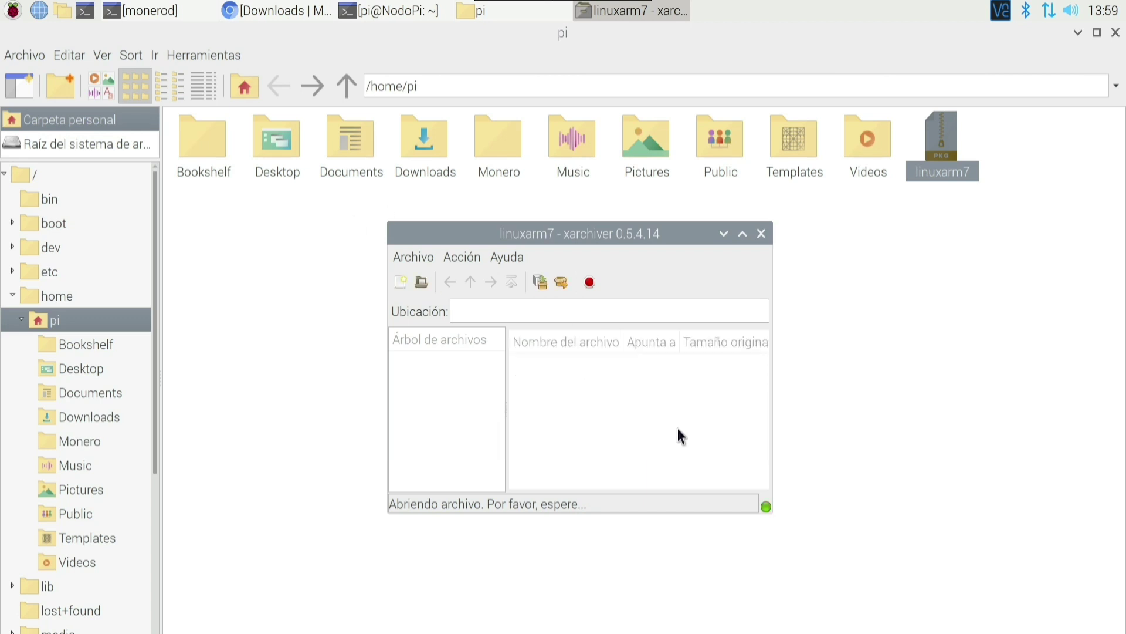
Browse to /home/pi/Monero as the extraction destination for linuxarm7, cancel the extraction and close the archive.
{"action": "left_click", "coordinate": [464, 257]}
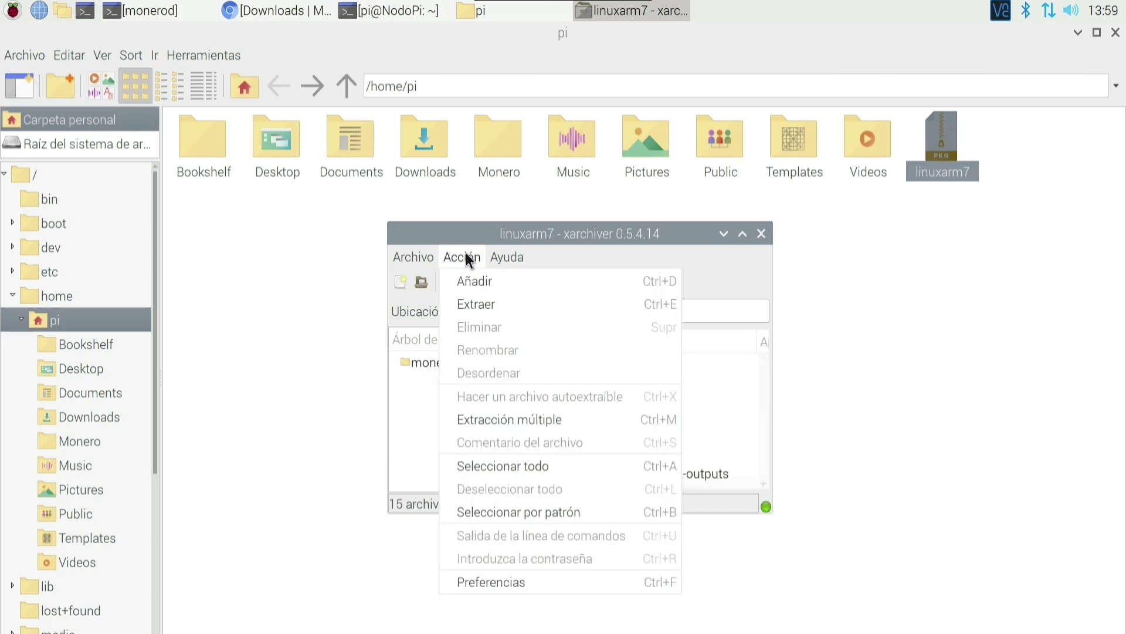
{"action": "left_click", "coordinate": [497, 302]}
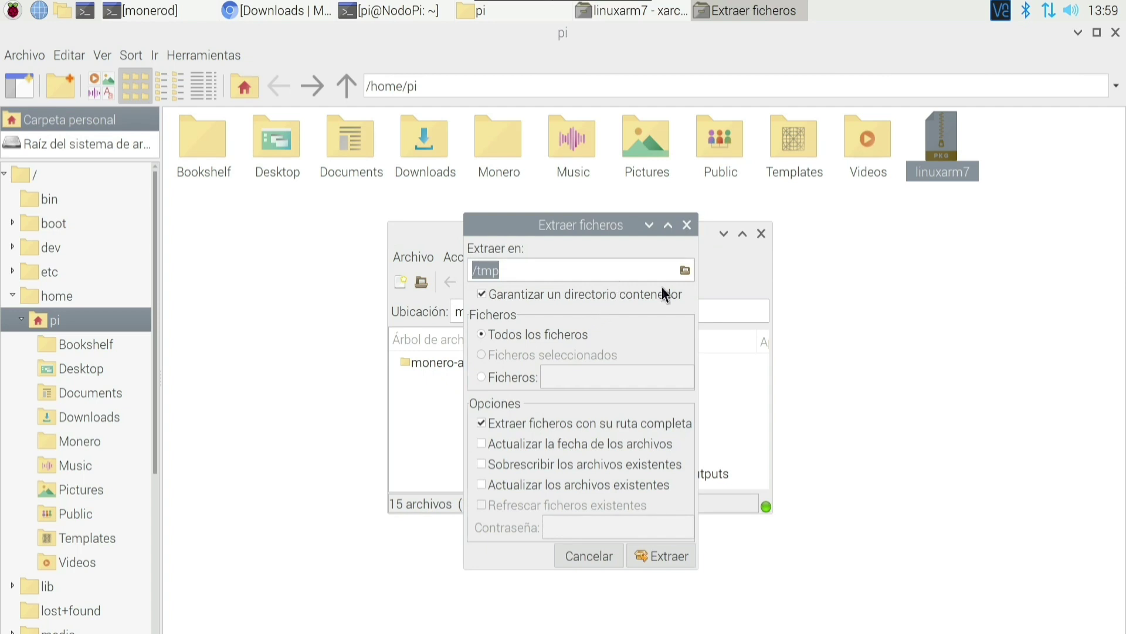
{"action": "left_click", "coordinate": [686, 270]}
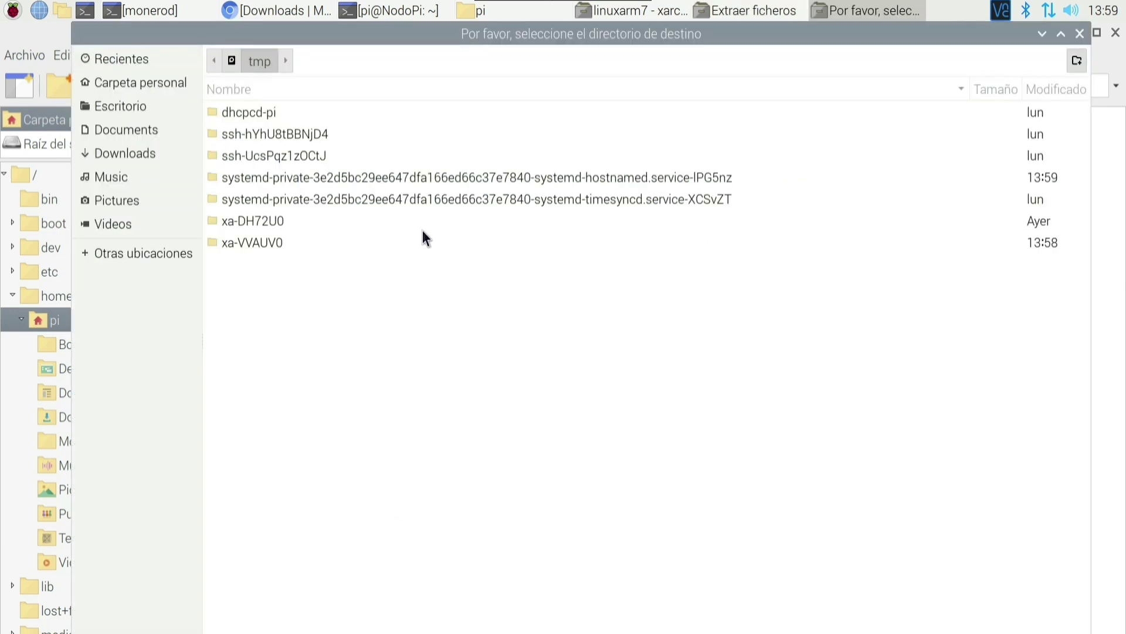
{"action": "left_click", "coordinate": [143, 84]}
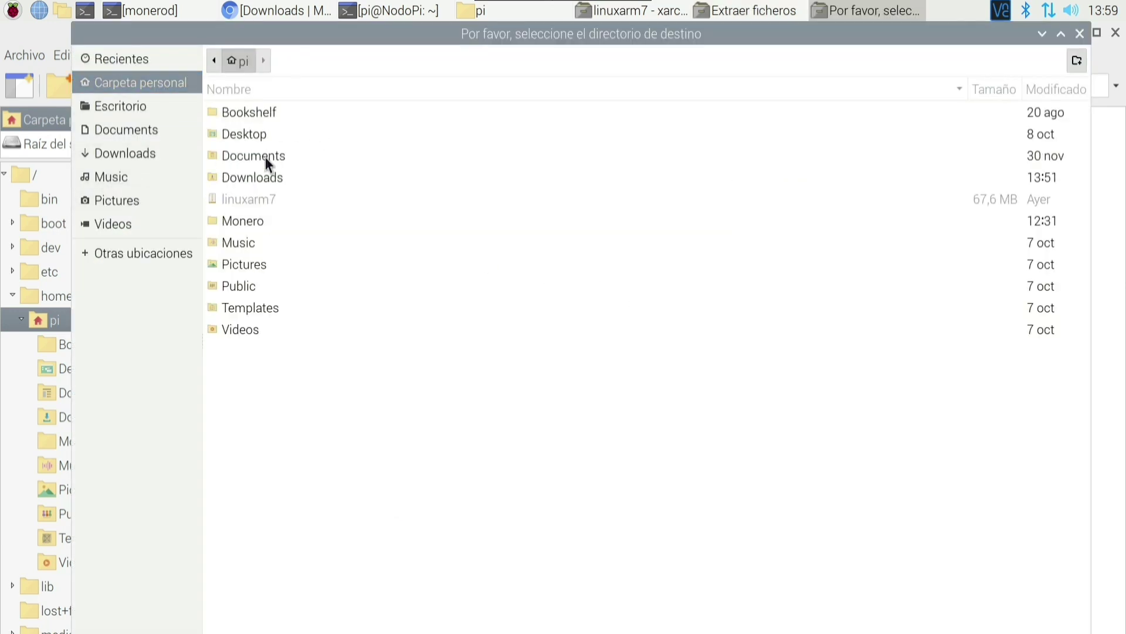
{"action": "double_click", "coordinate": [254, 213]}
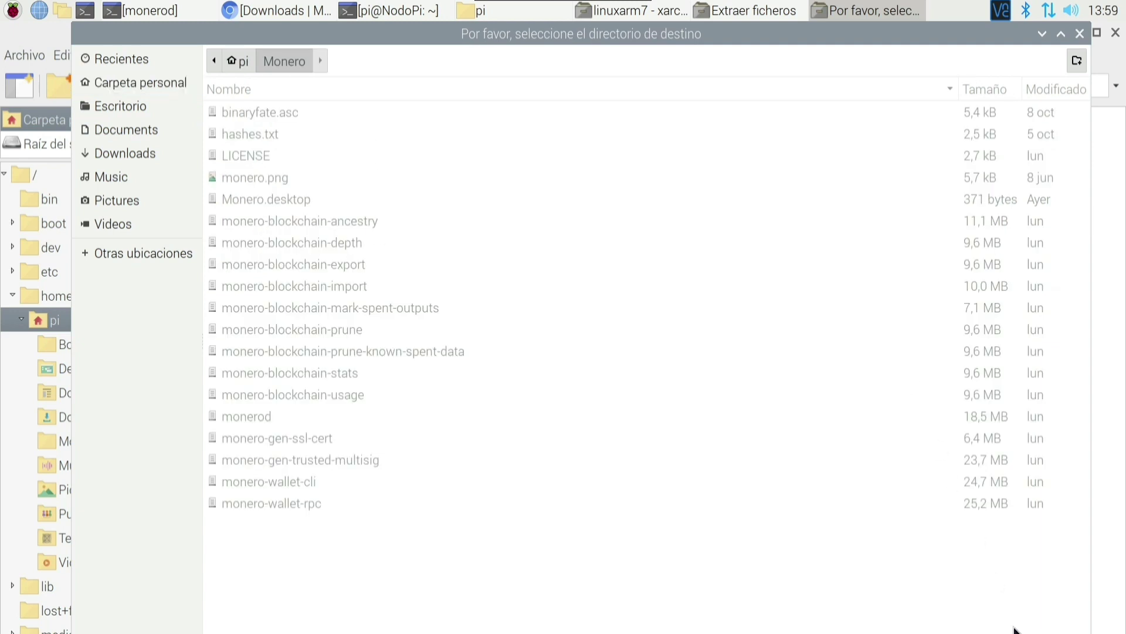
{"action": "left_click", "coordinate": [931, 624]}
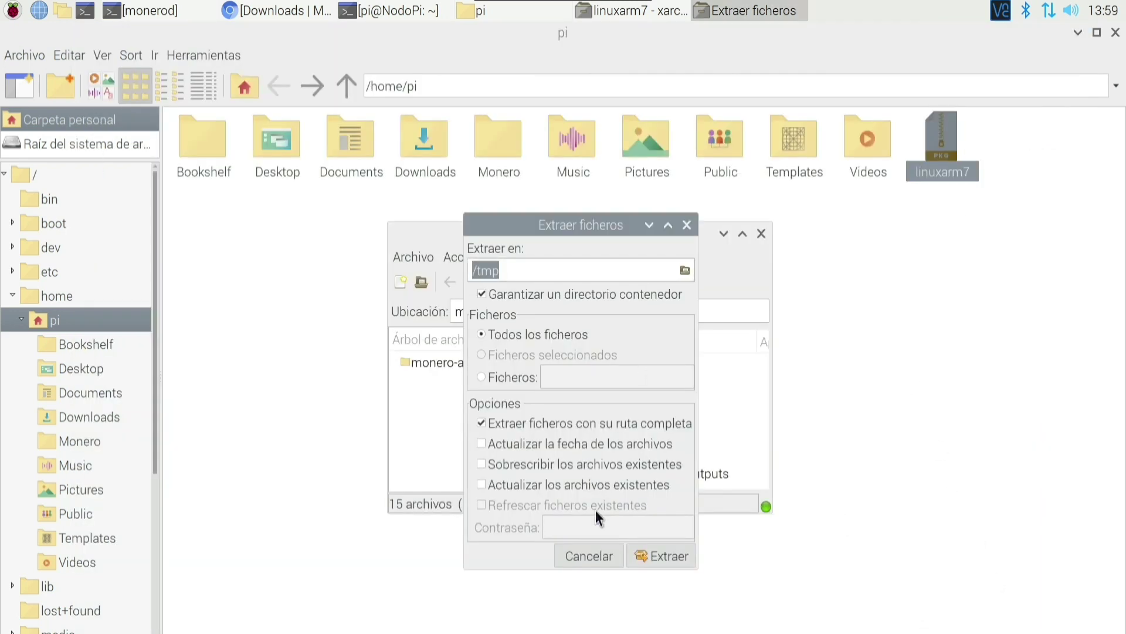
{"action": "left_click", "coordinate": [604, 554]}
{"action": "left_click", "coordinate": [761, 234]}
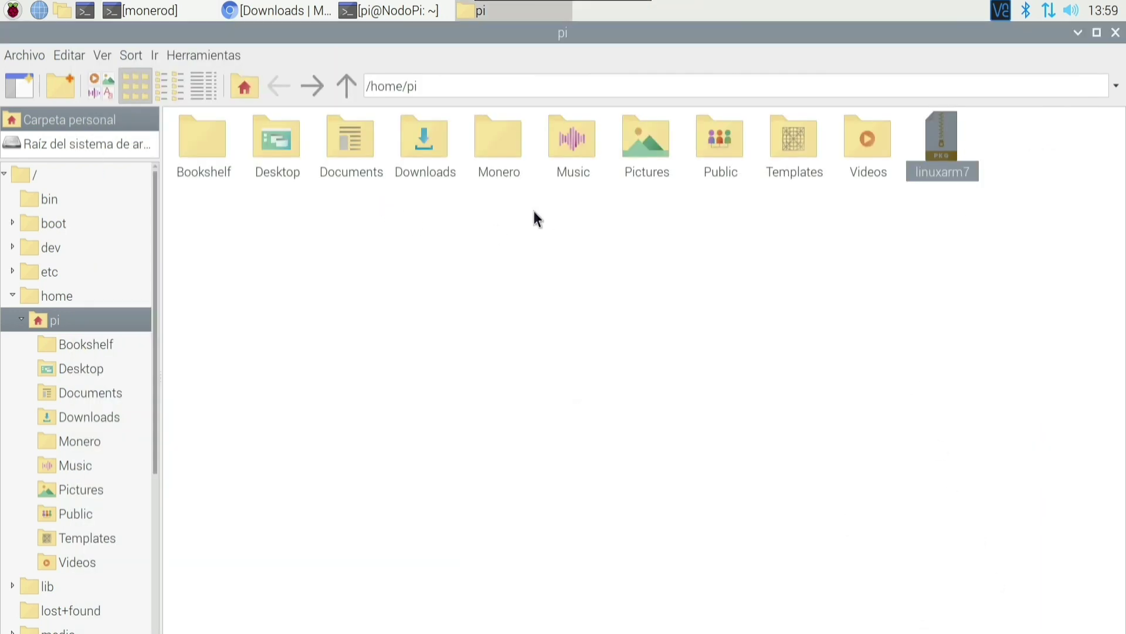
Open the Monero folder in /home/pi and examine the extracted program files.
{"action": "left_click", "coordinate": [485, 150]}
{"action": "left_click", "coordinate": [530, 251]}
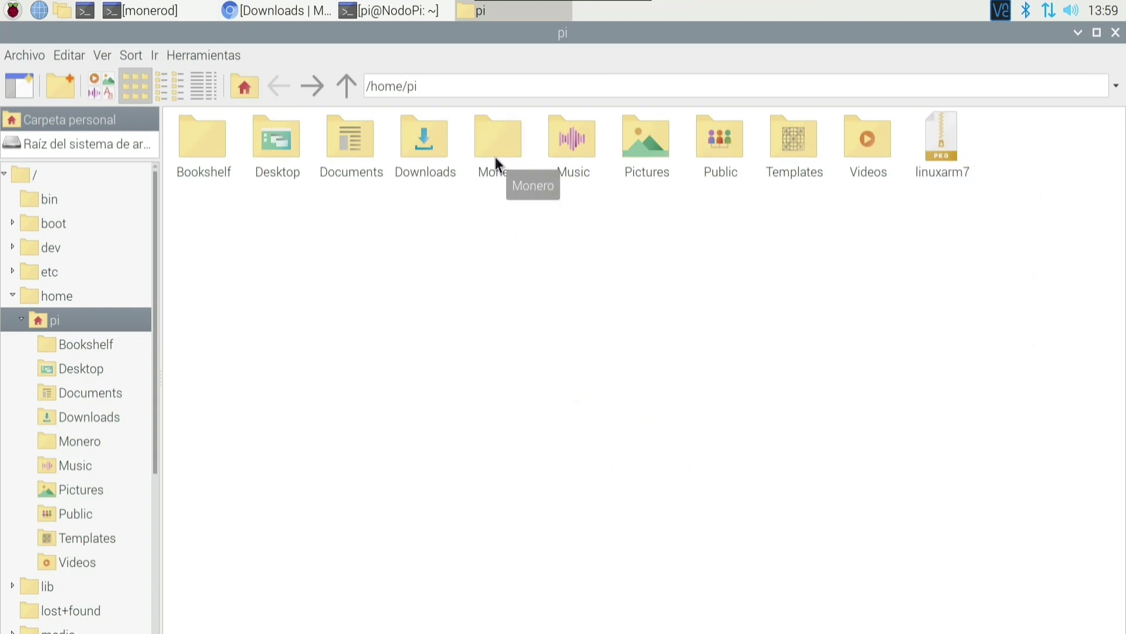
{"action": "left_click", "coordinate": [506, 141]}
{"action": "right_click", "coordinate": [508, 262]}
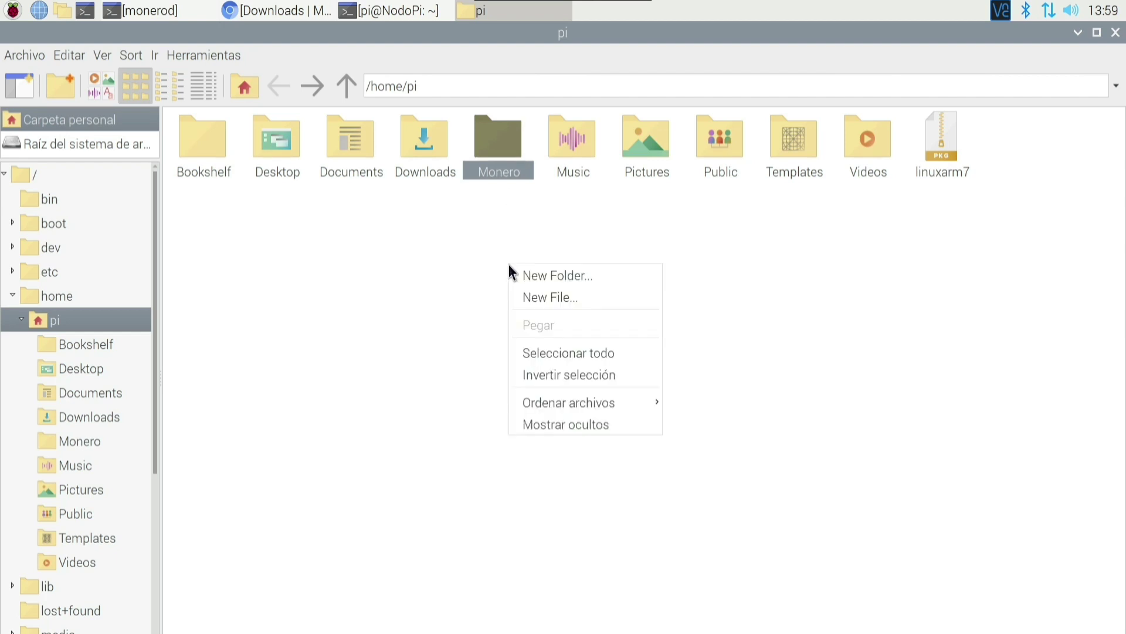
{"action": "left_click", "coordinate": [425, 270]}
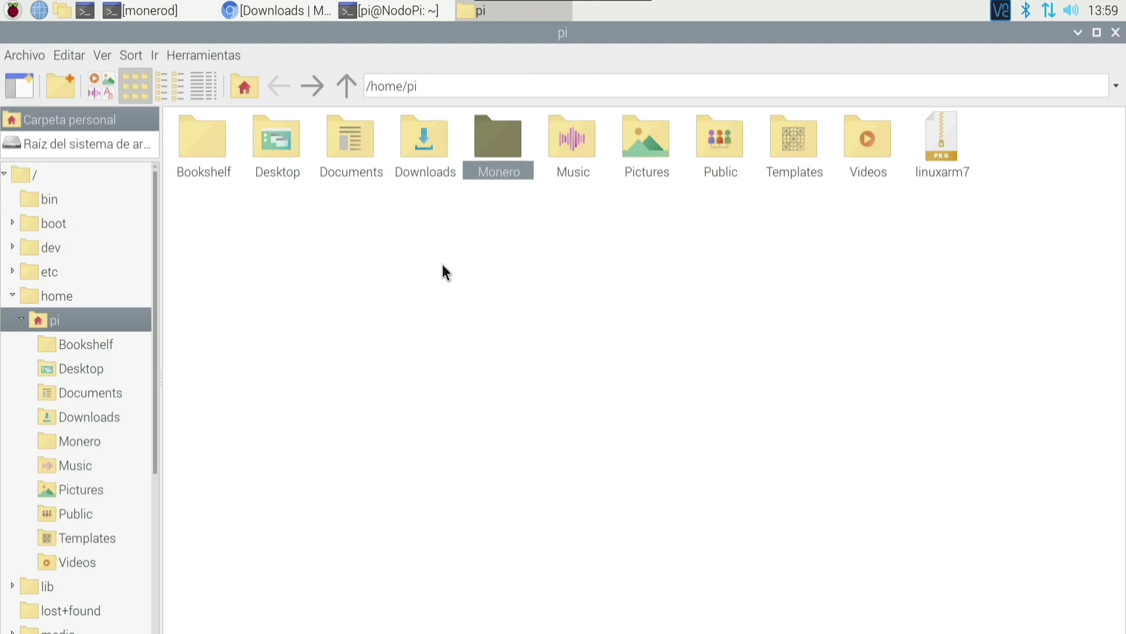
{"action": "double_click", "coordinate": [498, 139]}
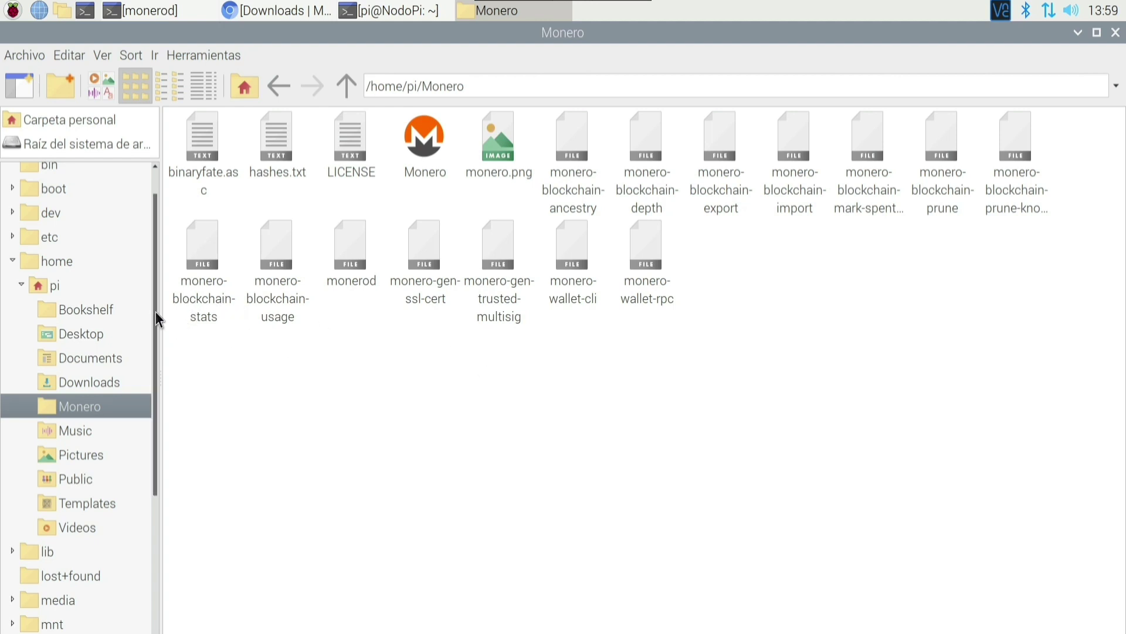
{"action": "scroll", "coordinate": [153, 301], "scroll_direction": "up", "scroll_amount": 2}
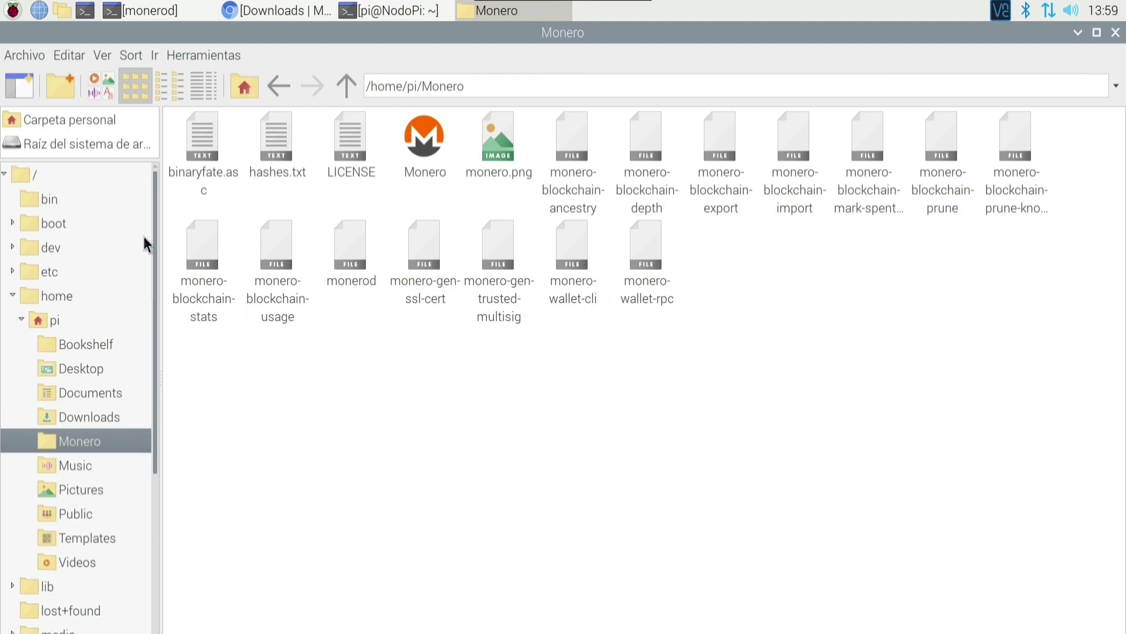
Browse from the home folder to /mnt/blockchain, look inside its Monero folder and return to blockchain.
{"action": "left_click", "coordinate": [71, 121]}
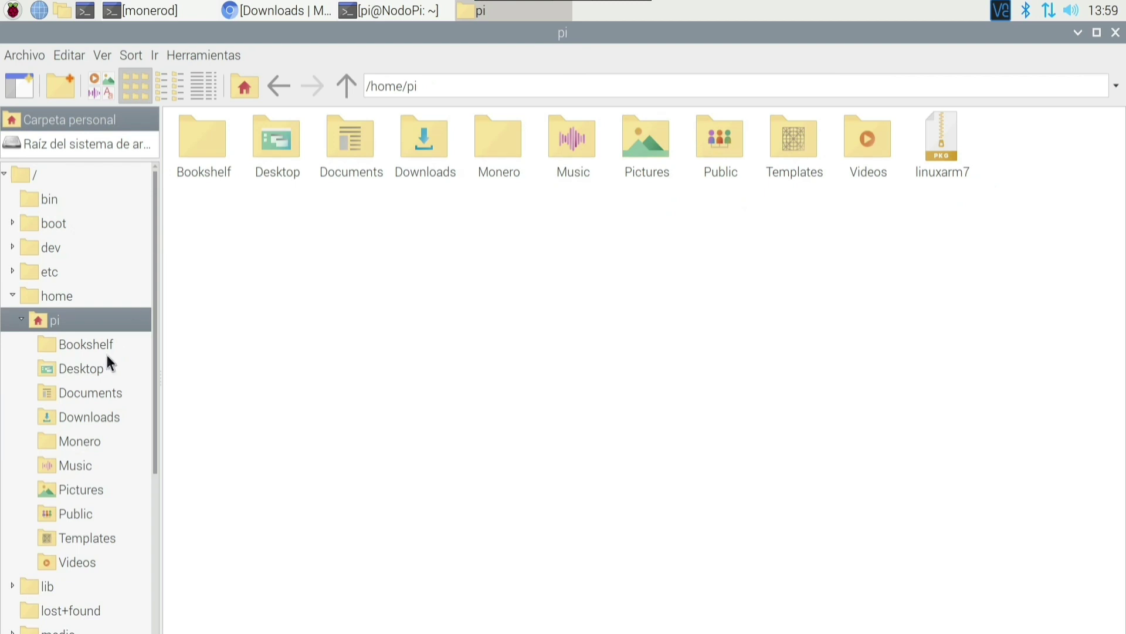
{"action": "left_click_drag", "start_coordinate": [155, 315], "coordinate": [168, 436]}
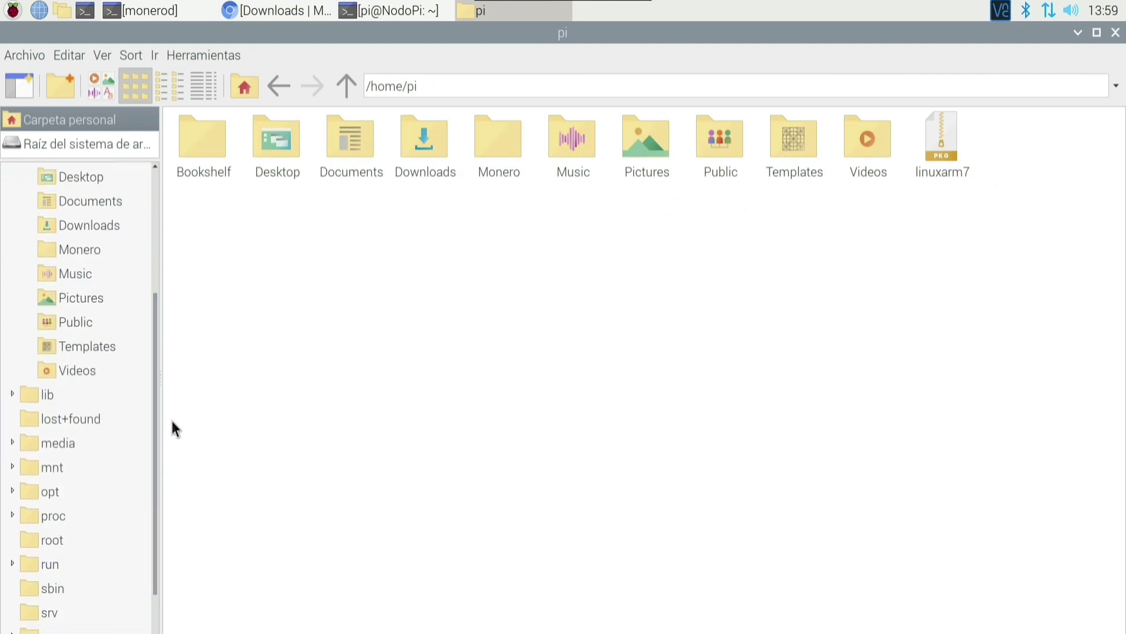
{"action": "left_click", "coordinate": [13, 468]}
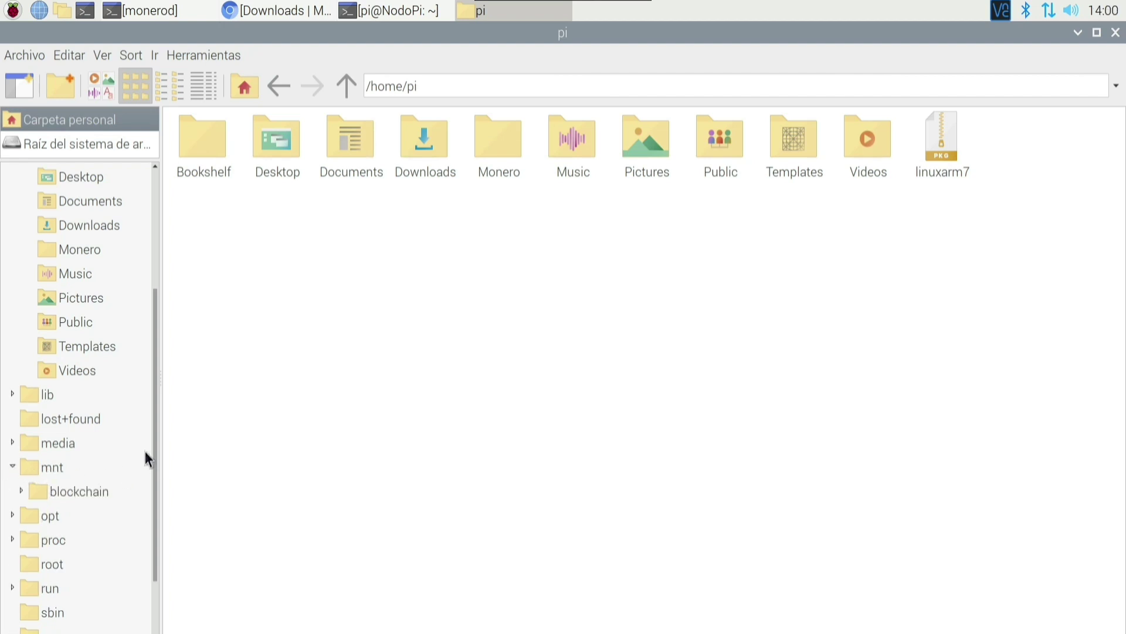
{"action": "scroll", "coordinate": [141, 457], "scroll_direction": "down", "scroll_amount": 1}
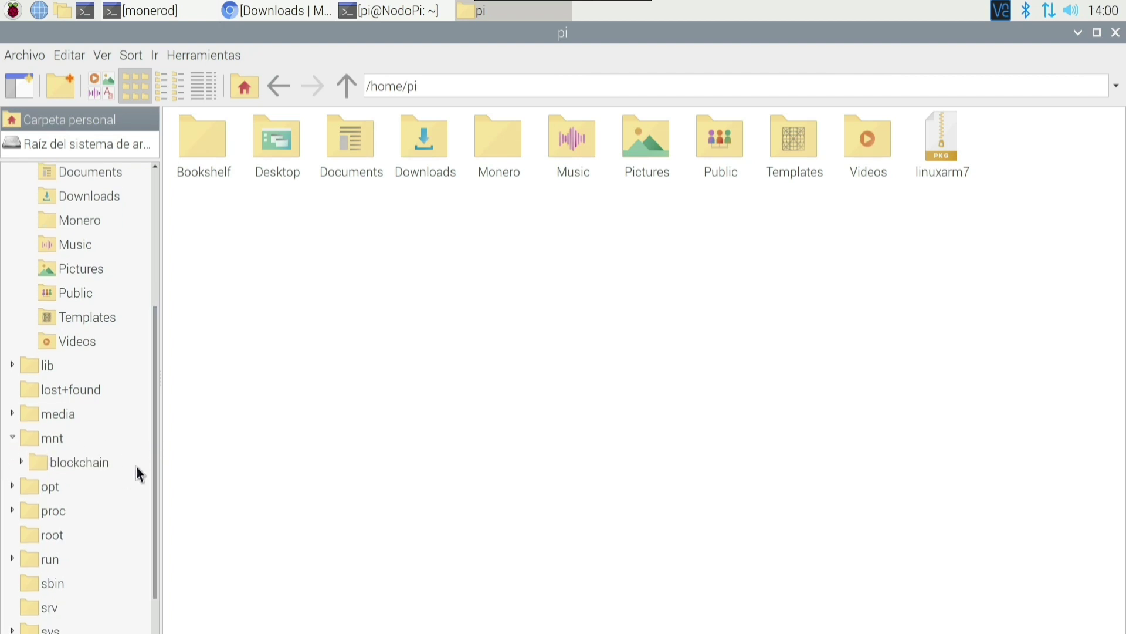
{"action": "left_click", "coordinate": [61, 462]}
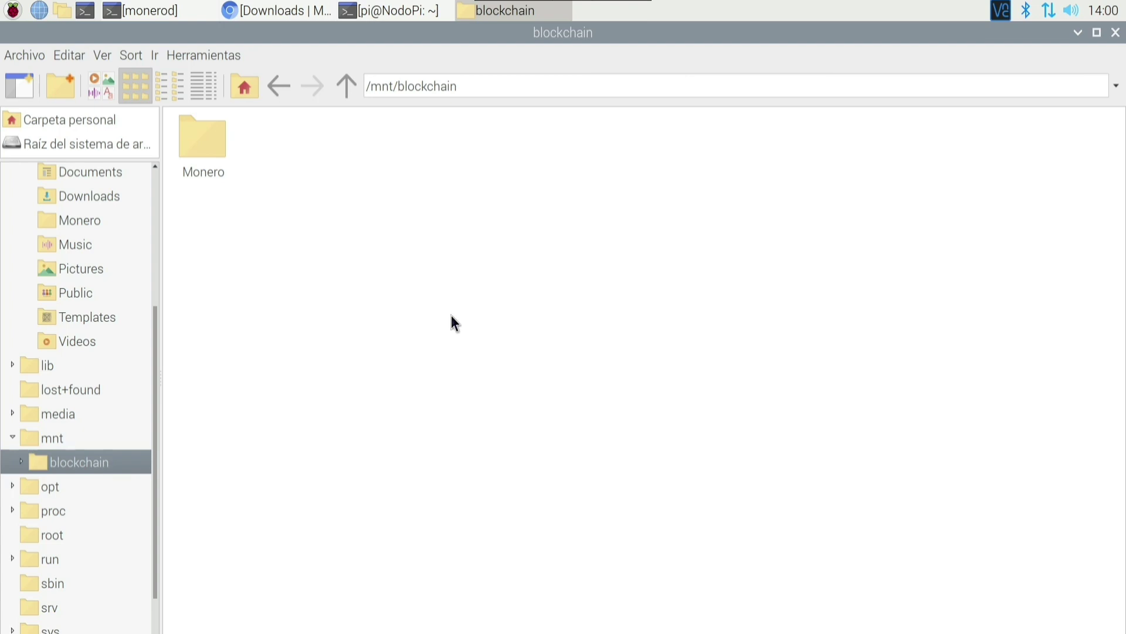
{"action": "right_click", "coordinate": [413, 225]}
{"action": "left_click", "coordinate": [308, 260]}
{"action": "double_click", "coordinate": [218, 150]}
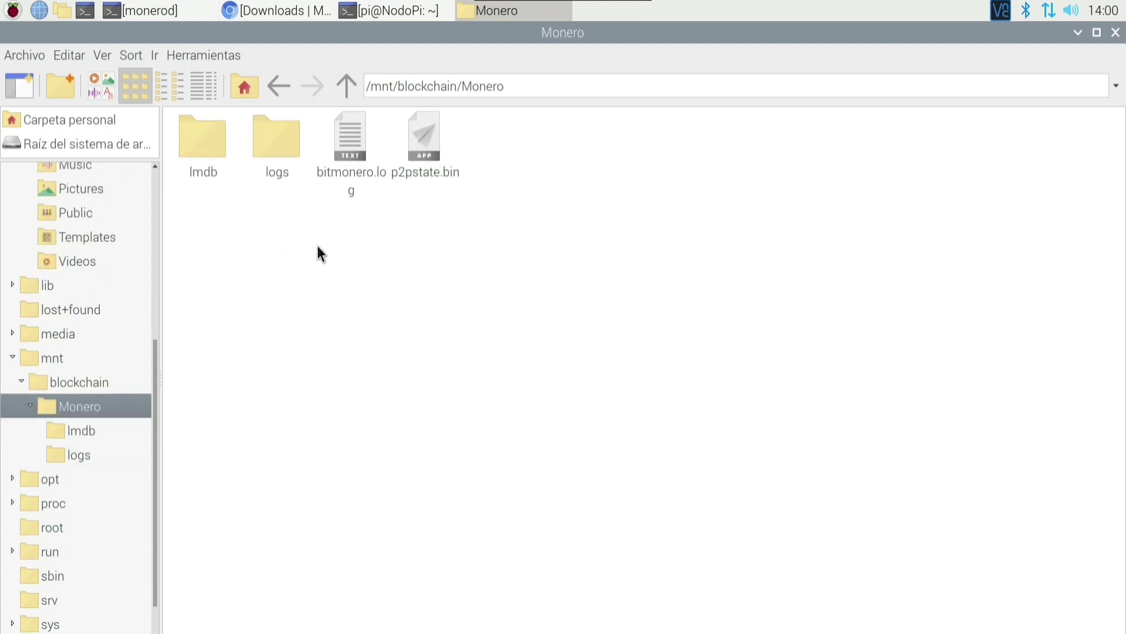
{"action": "left_click", "coordinate": [283, 86]}
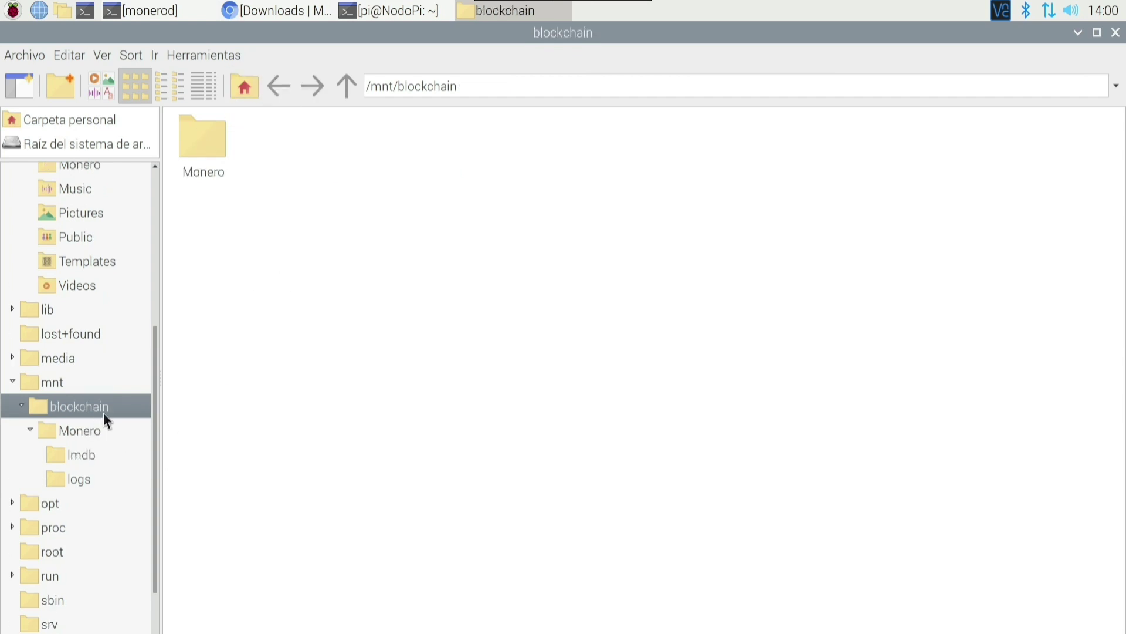
{"action": "right_click", "coordinate": [318, 286]}
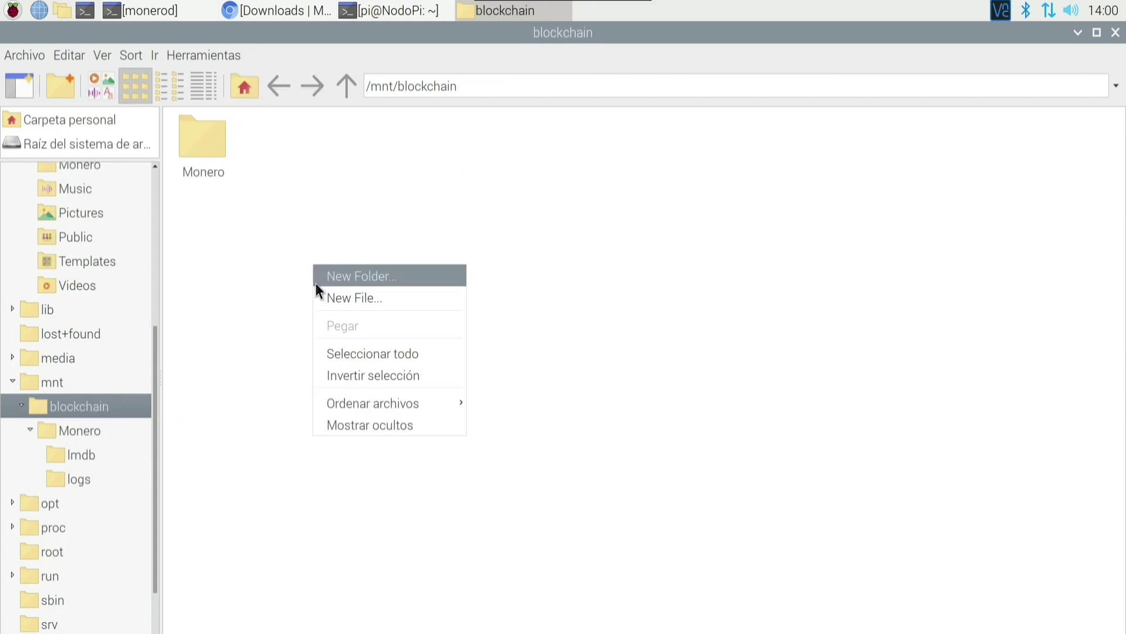
{"action": "left_click", "coordinate": [370, 281]}
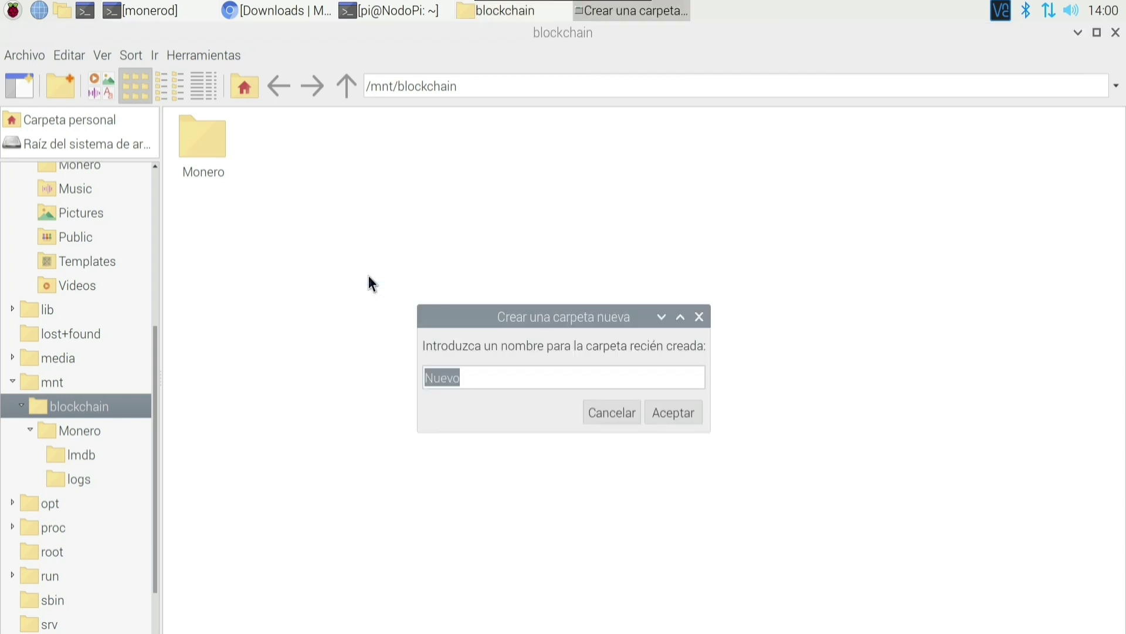
{"action": "left_click", "coordinate": [625, 421]}
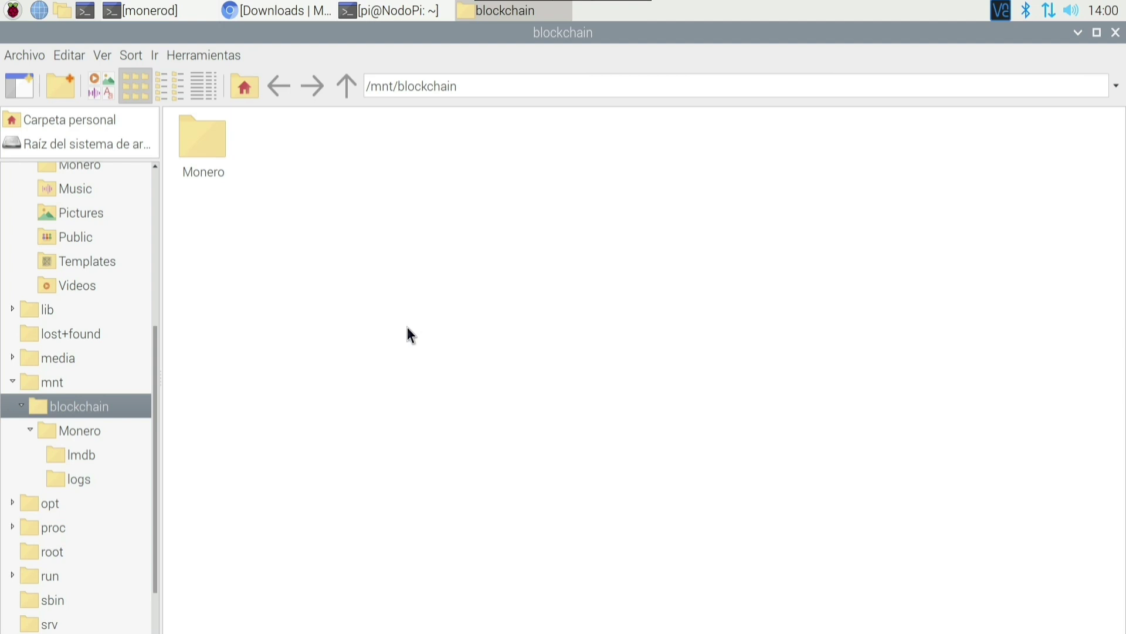
Recheck the Monero folder in /mnt/blockchain.
{"action": "left_click", "coordinate": [212, 146]}
{"action": "double_click", "coordinate": [213, 147]}
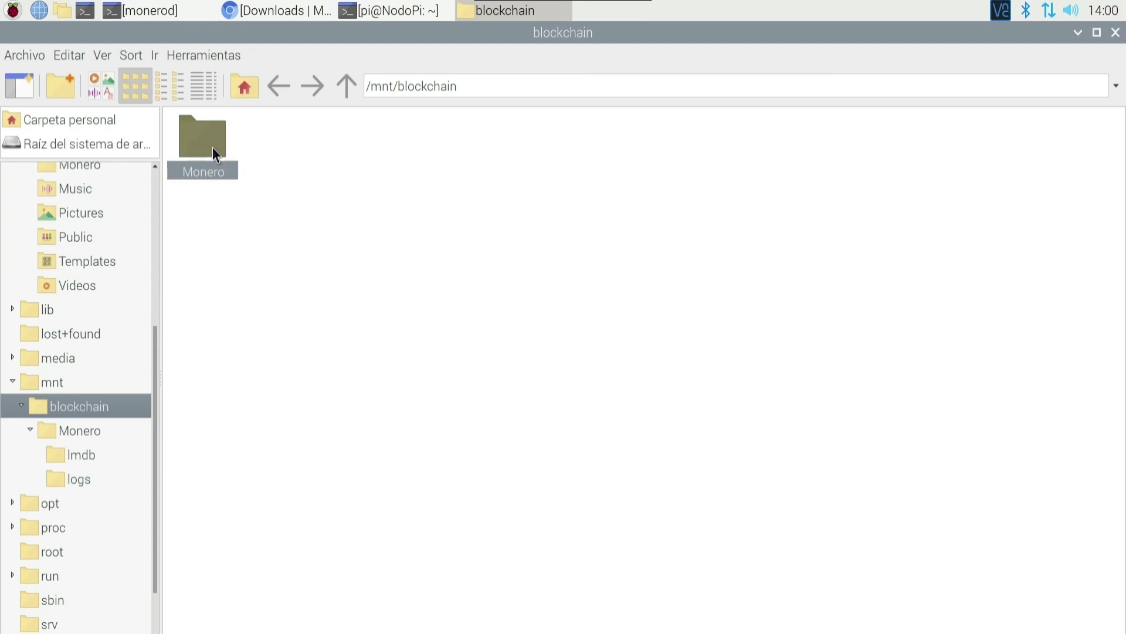
{"action": "left_click", "coordinate": [276, 88]}
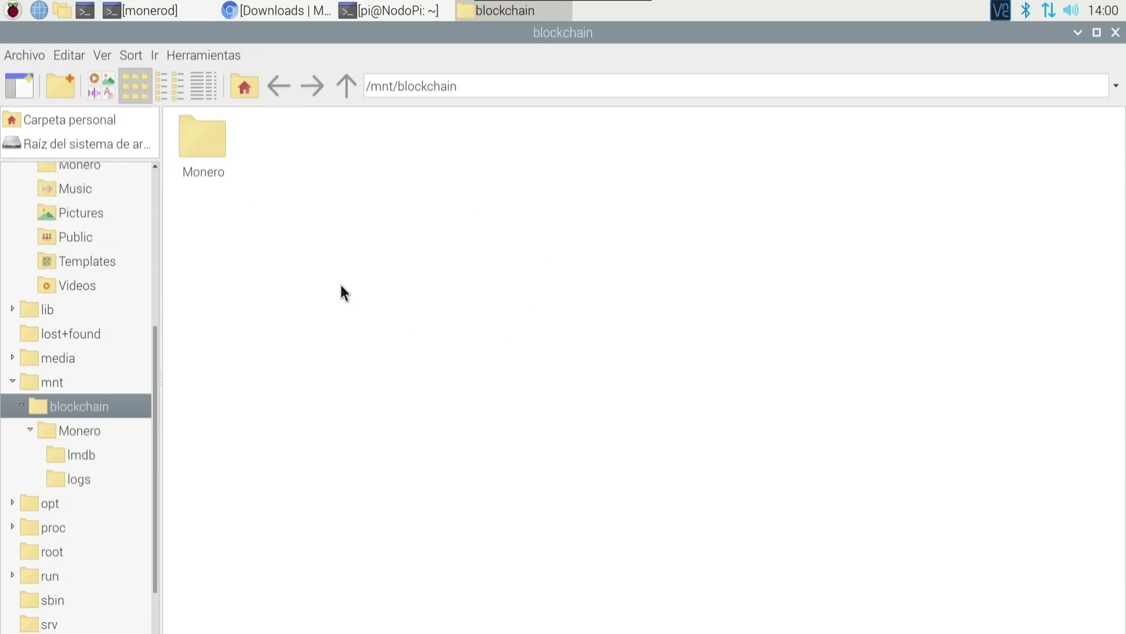
Go to /home/pi, view the contents of its Monero folder and return to /home/pi.
{"action": "scroll", "coordinate": [112, 248], "scroll_direction": "up", "scroll_amount": 2}
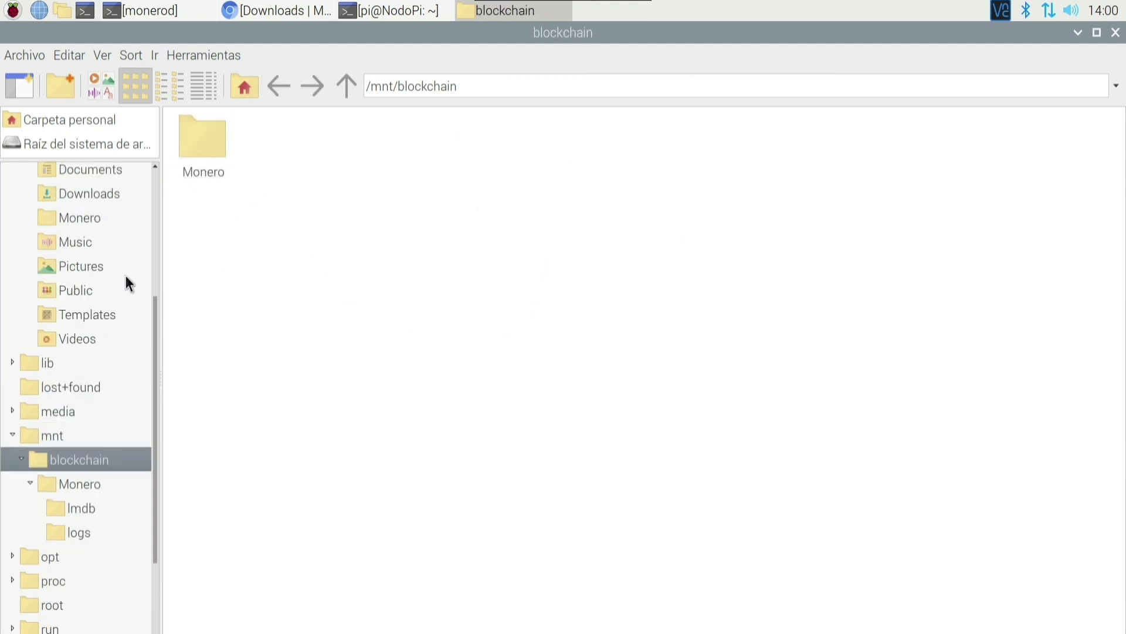
{"action": "left_click_drag", "start_coordinate": [156, 397], "coordinate": [90, 236]}
{"action": "left_click", "coordinate": [54, 321]}
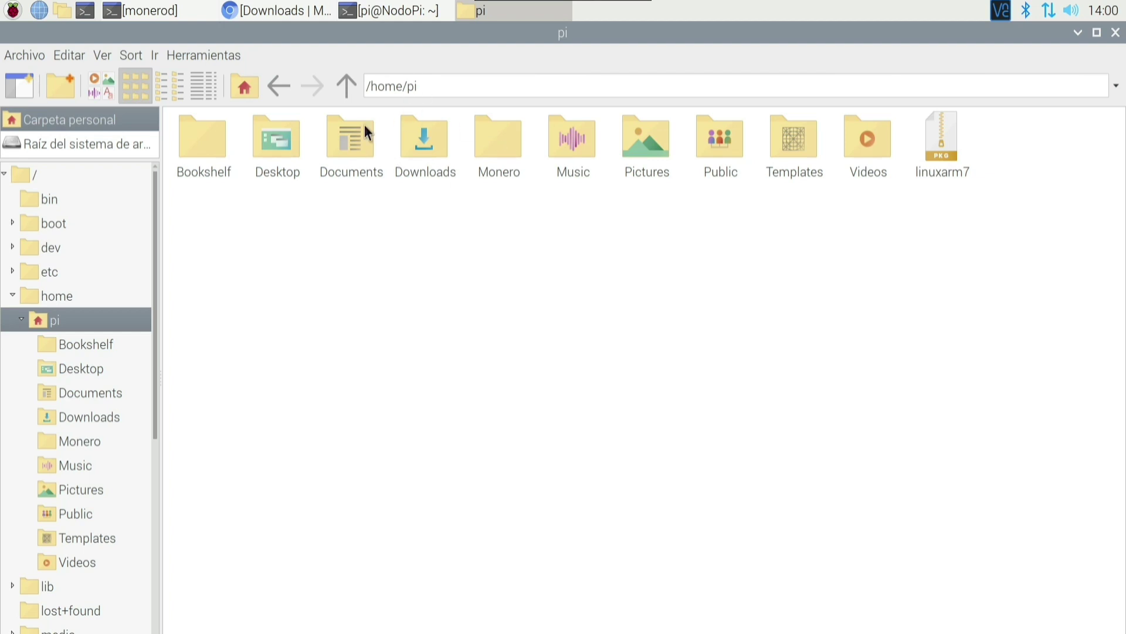
{"action": "double_click", "coordinate": [505, 154]}
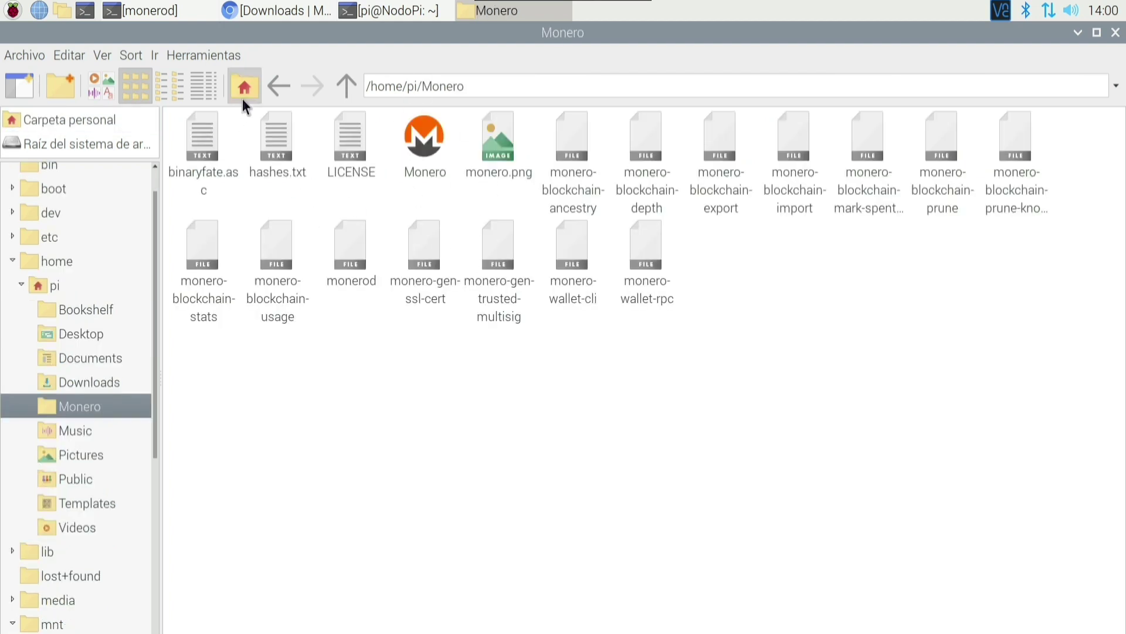
{"action": "left_click", "coordinate": [275, 88]}
View /mnt/blockchain and the Monero program folder in /home/pi once more, ending back in /home/pi.
{"action": "left_click_drag", "start_coordinate": [156, 389], "coordinate": [156, 509]}
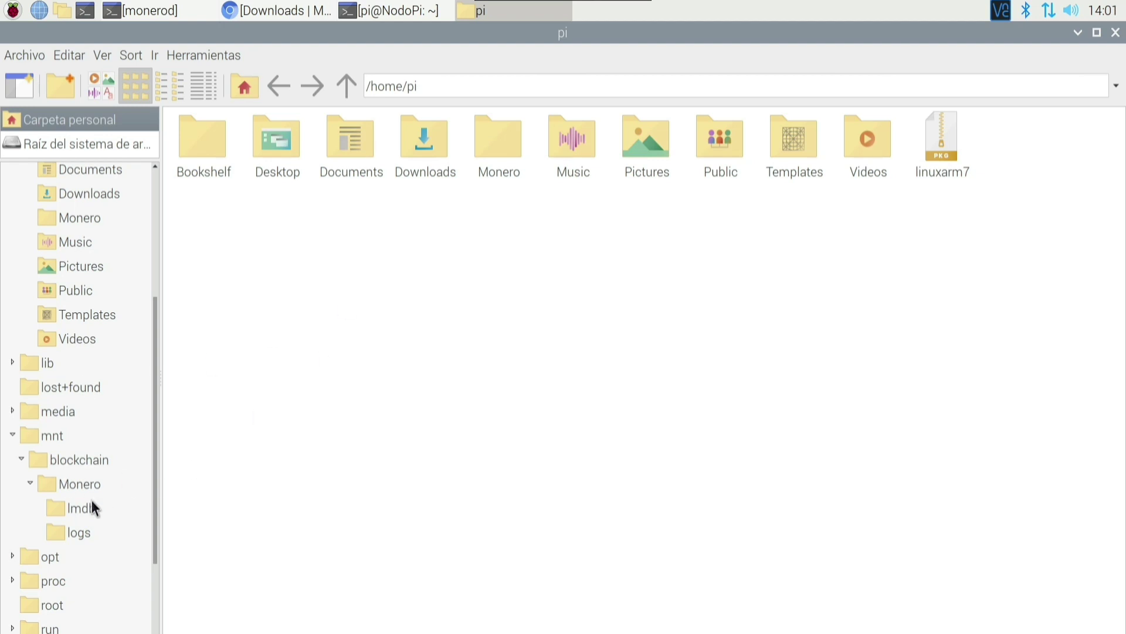
{"action": "left_click", "coordinate": [94, 464]}
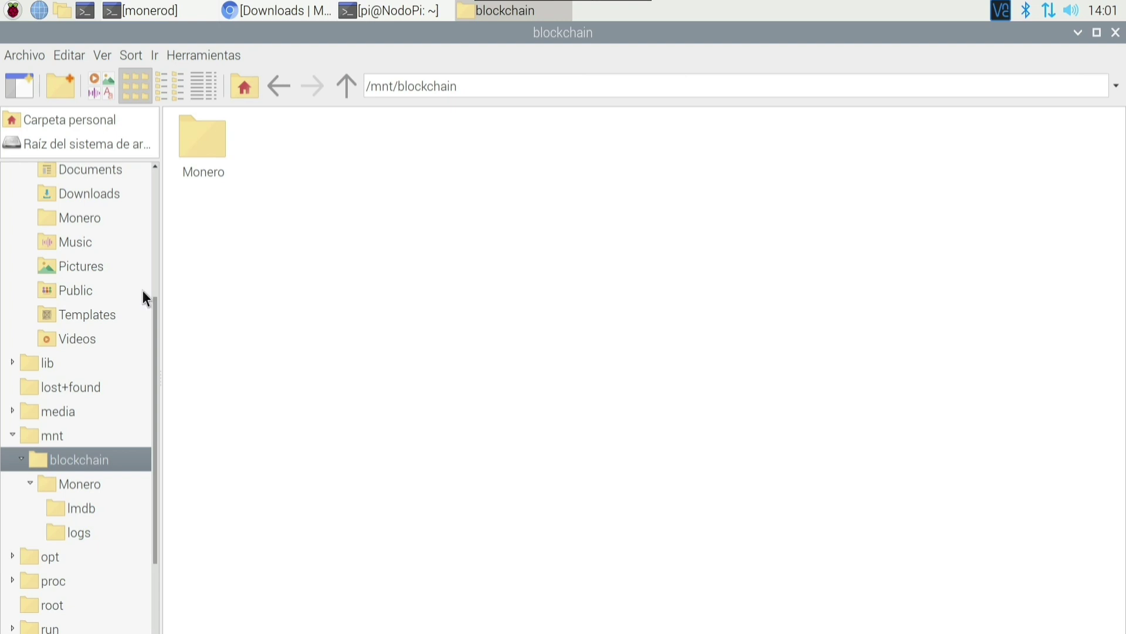
{"action": "left_click", "coordinate": [246, 91]}
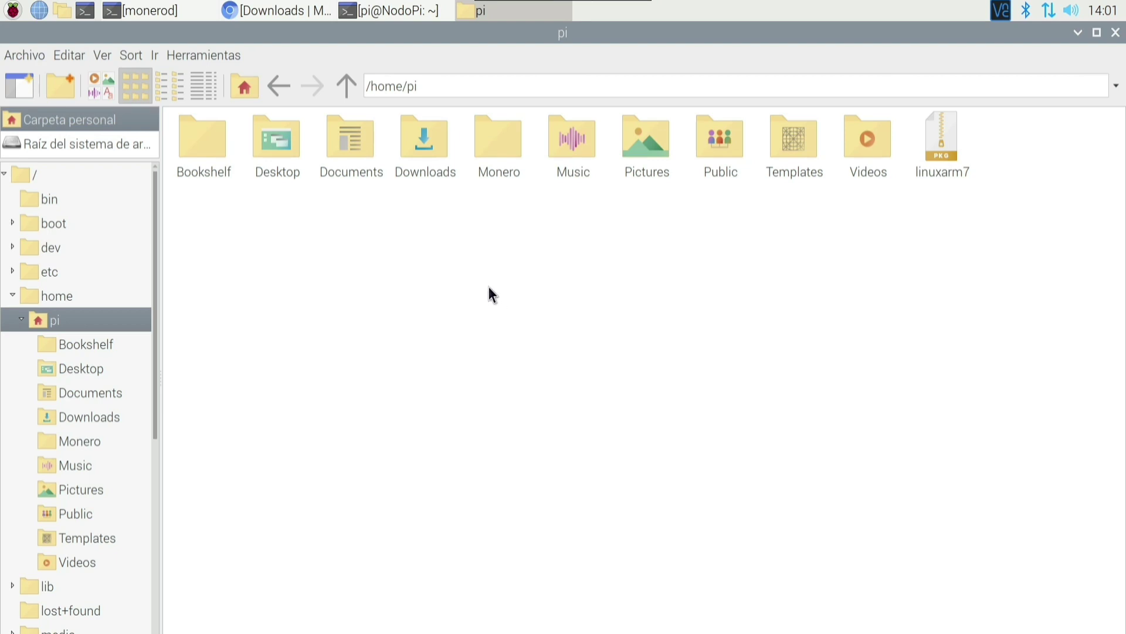
{"action": "double_click", "coordinate": [500, 167]}
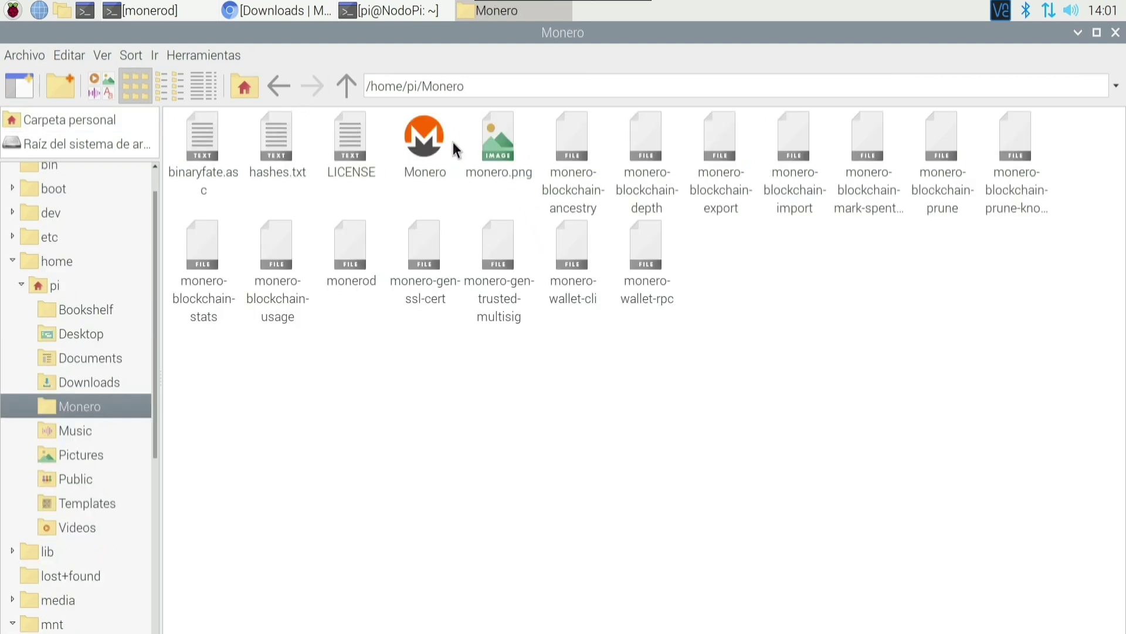
{"action": "left_click", "coordinate": [418, 151]}
{"action": "key", "text": "alt+Left"}
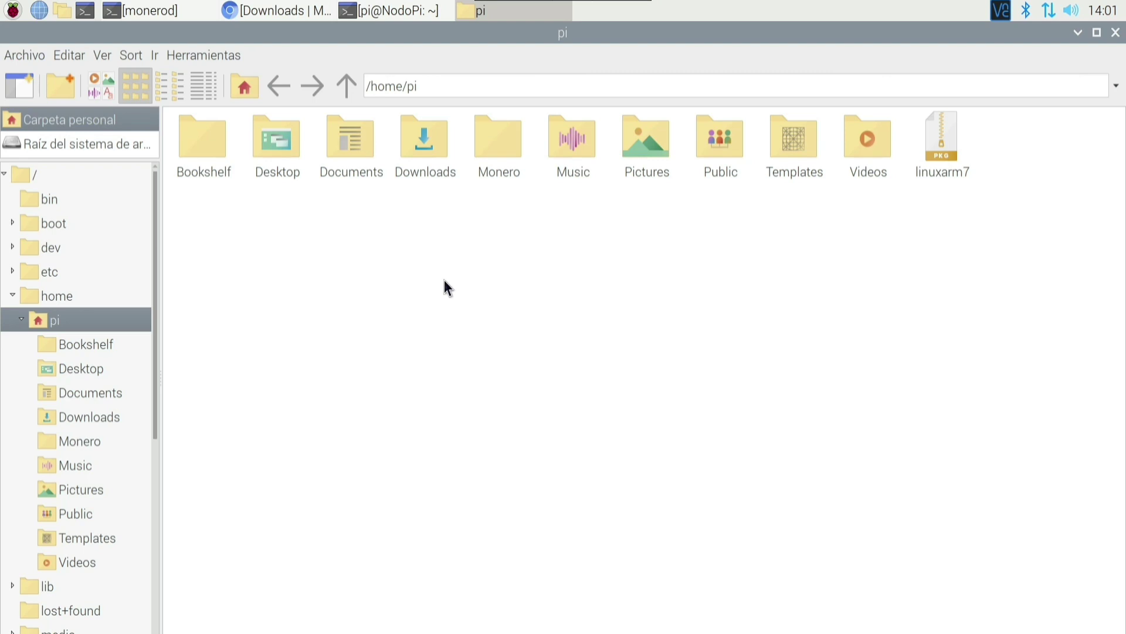
Show the hidden files and folders in /home/pi.
{"action": "key", "text": "ctrl+h"}
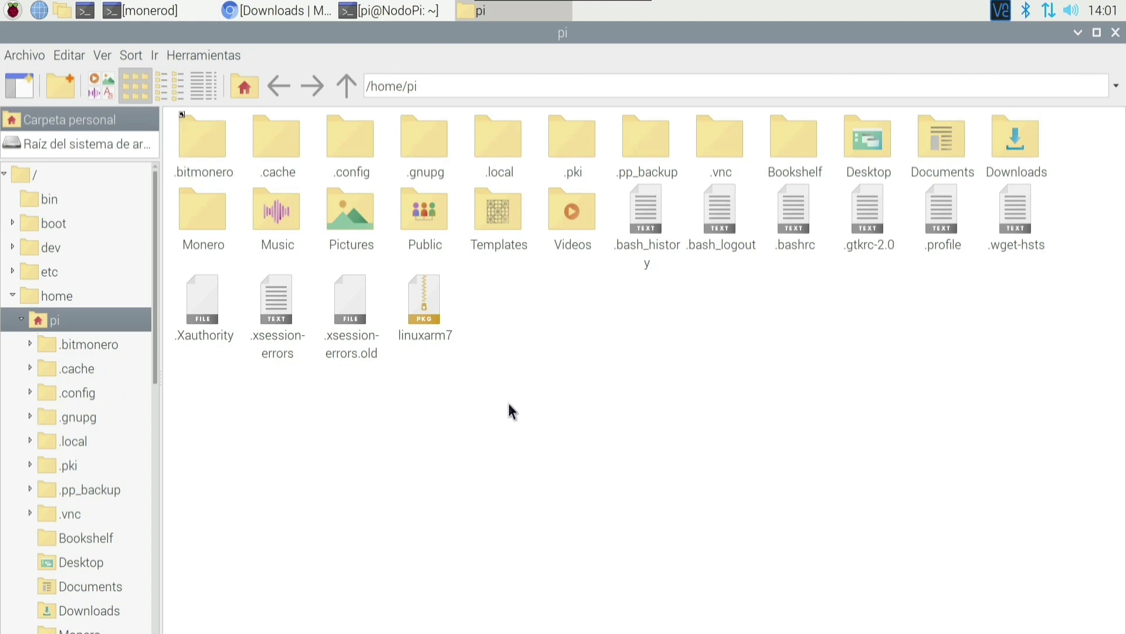
{"action": "right_click", "coordinate": [516, 355]}
{"action": "left_click", "coordinate": [422, 430]}
Create a new hidden folder named .bitmoneroo in /home/pi and clear the selection.
{"action": "right_click", "coordinate": [548, 352]}
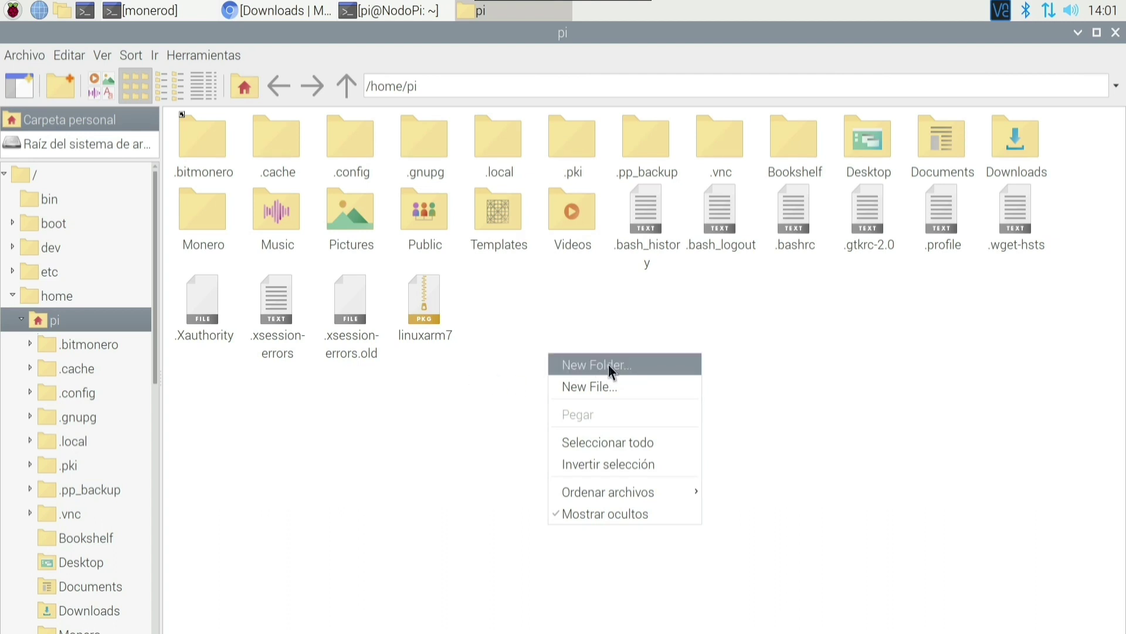
{"action": "left_click", "coordinate": [608, 364]}
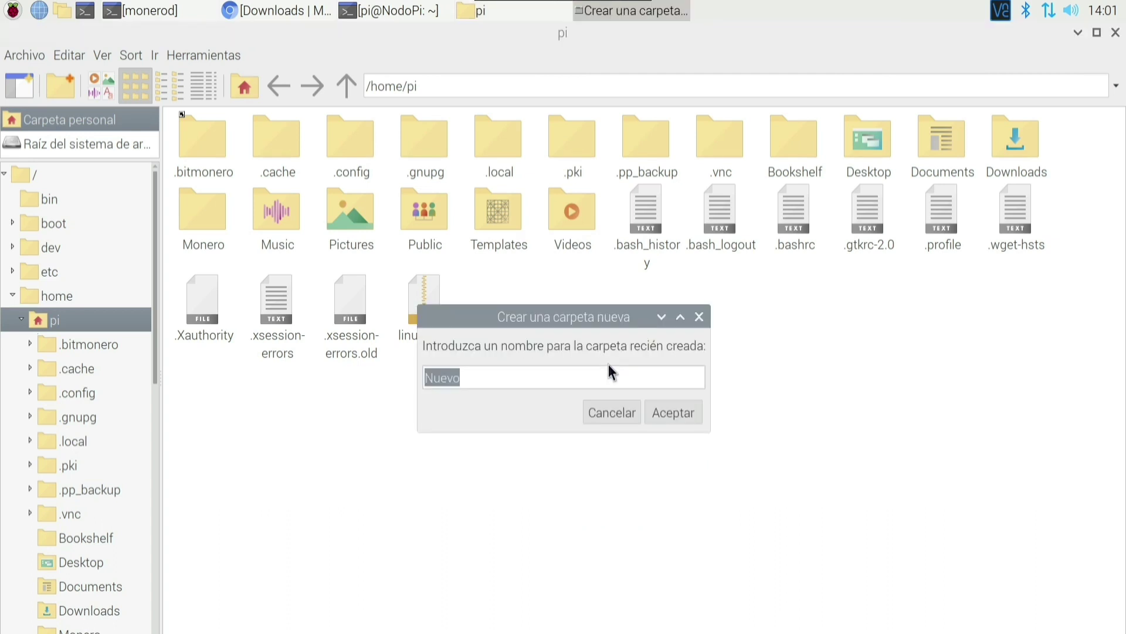
{"action": "key", "text": "BackSpace"}
{"action": "type", "text": ".bitmoneroo"}
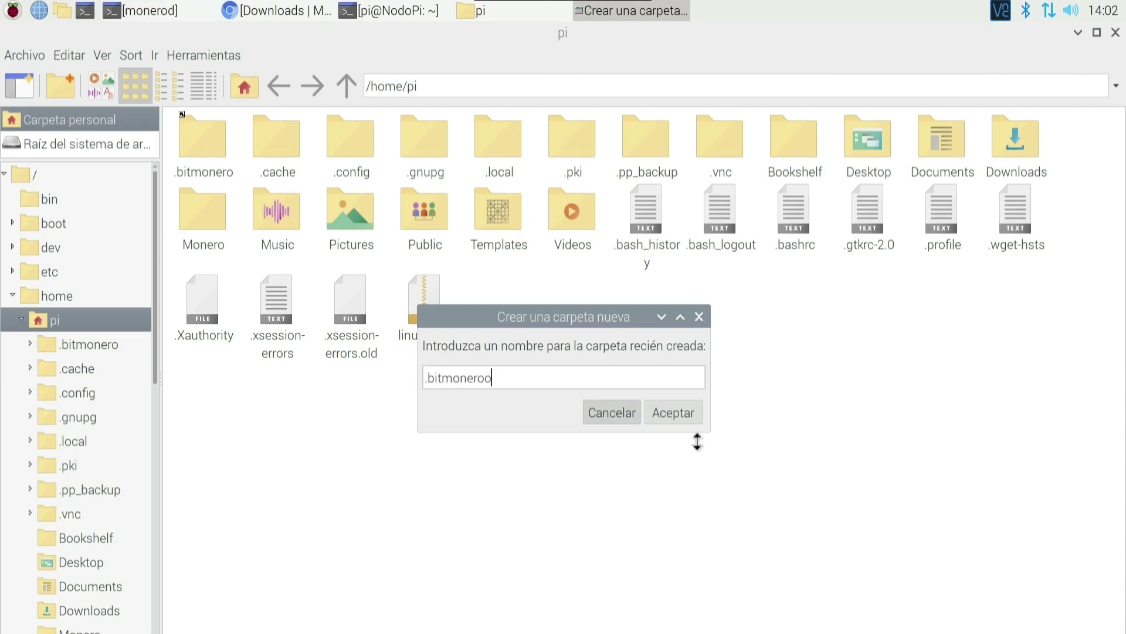
{"action": "left_click", "coordinate": [676, 412]}
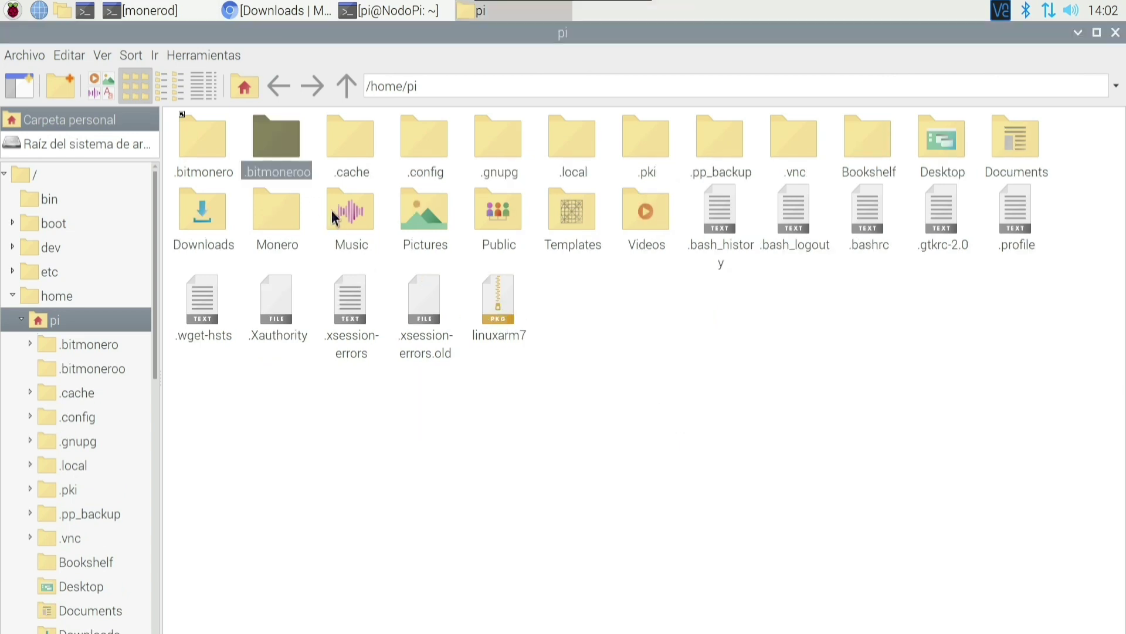
{"action": "left_click", "coordinate": [398, 469]}
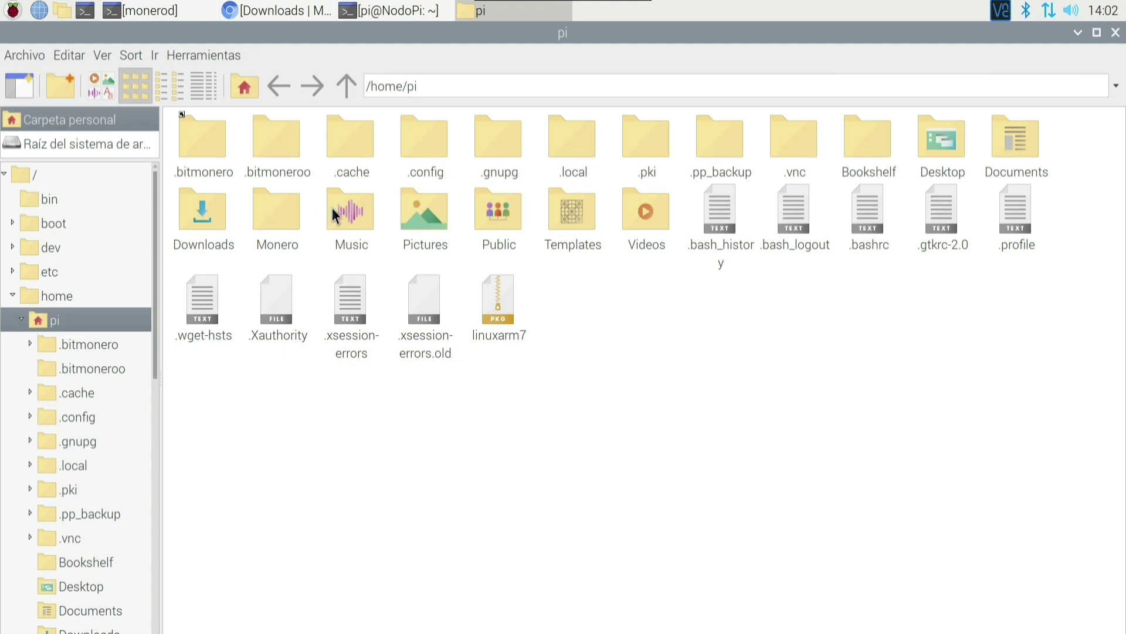
Hide and show the hidden items in /home/pi again, and compare the .bitmoneroo and .bitmonero folders.
{"action": "key", "text": "ctrl+h"}
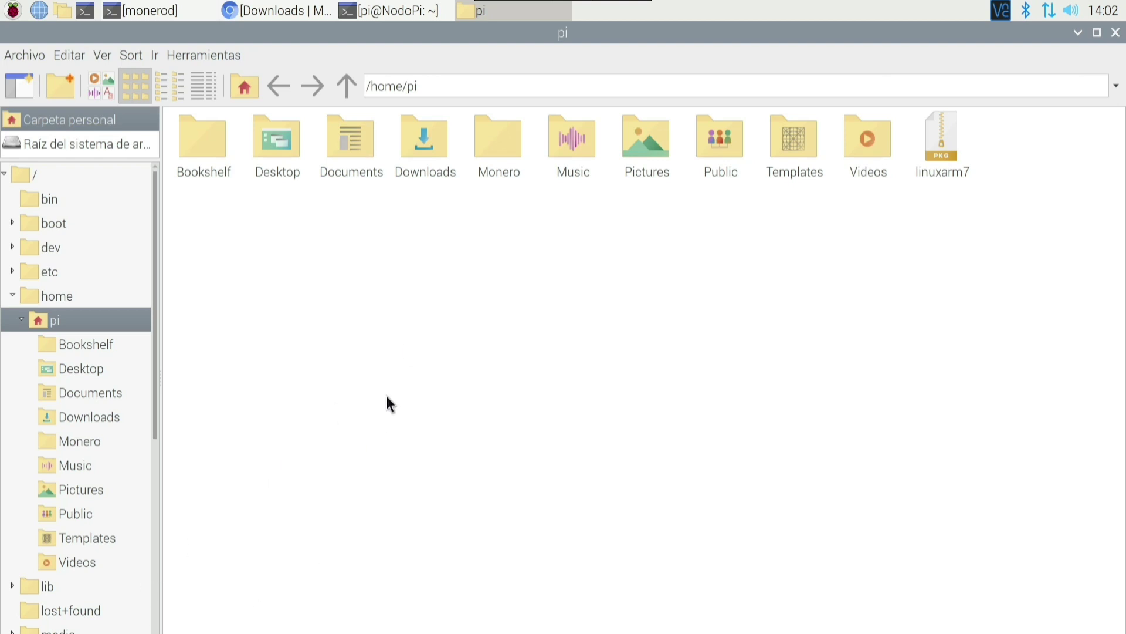
{"action": "key", "text": "ctrl+h"}
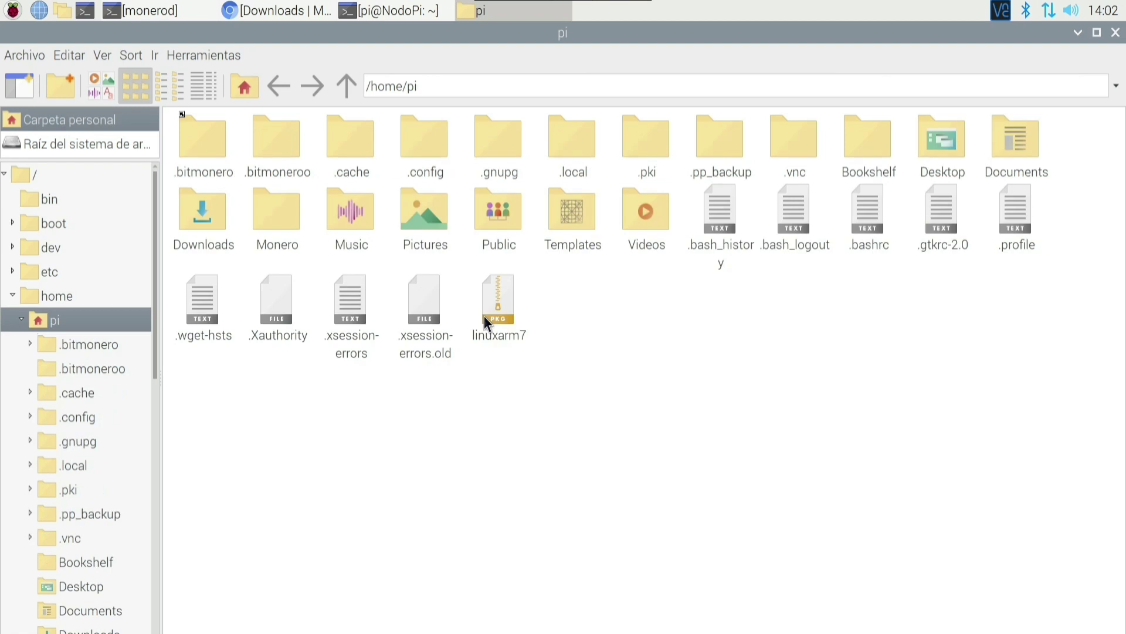
{"action": "left_click", "coordinate": [284, 142]}
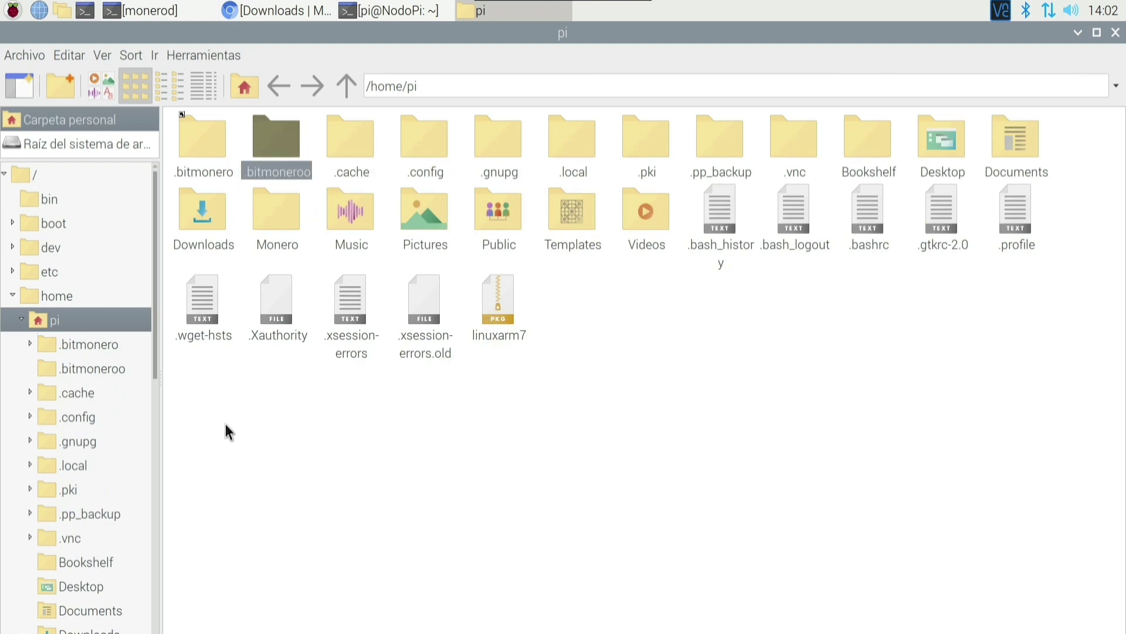
{"action": "left_click", "coordinate": [312, 245]}
{"action": "left_click", "coordinate": [217, 170]}
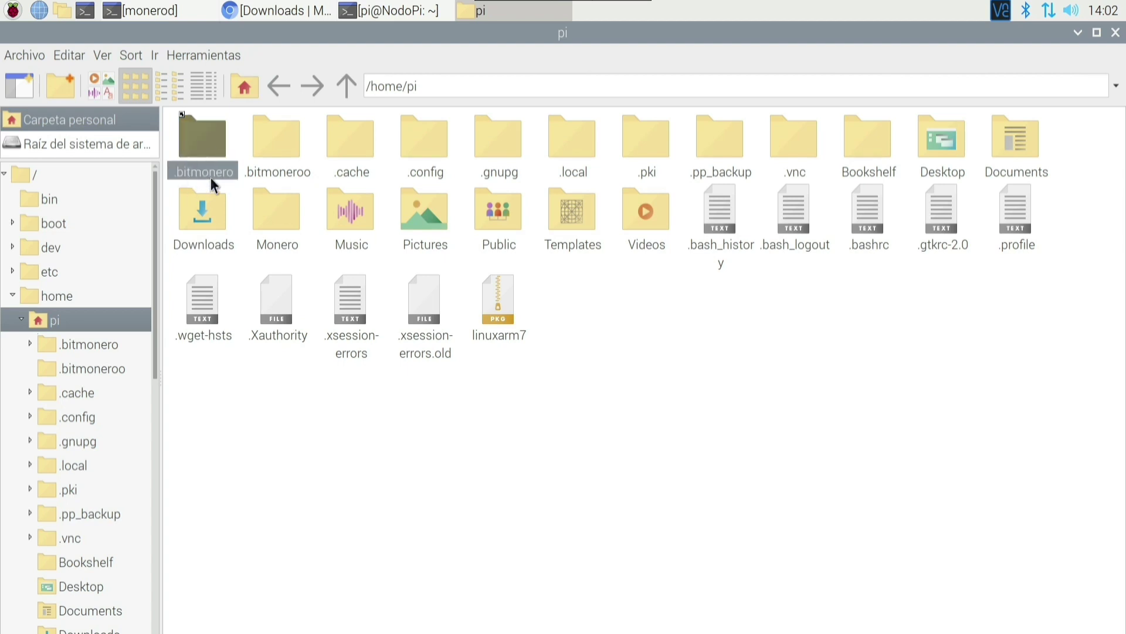
Move the .bitmoneroo folder from /home/pi to the trash.
{"action": "left_click", "coordinate": [277, 148]}
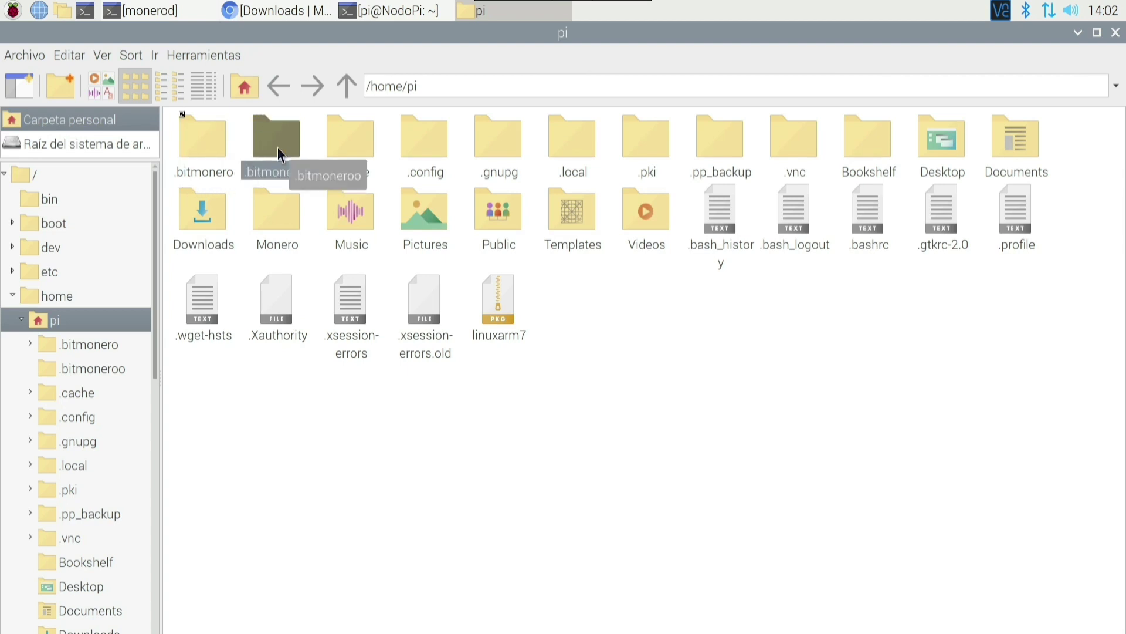
{"action": "key", "text": "Delete"}
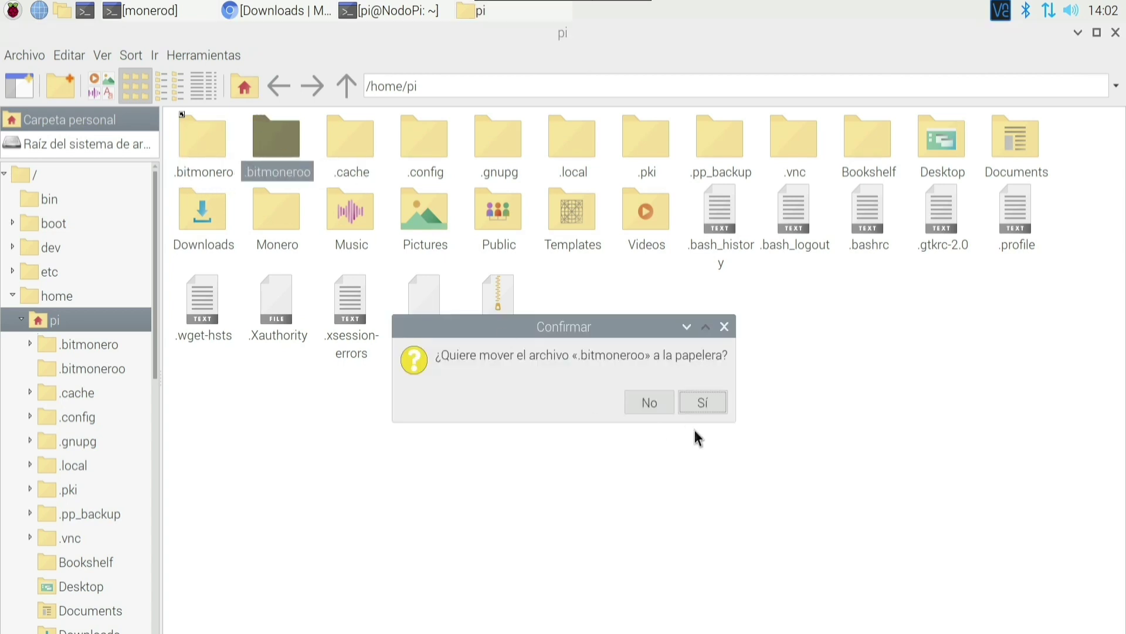
{"action": "left_click", "coordinate": [704, 403]}
{"action": "right_click", "coordinate": [398, 409]}
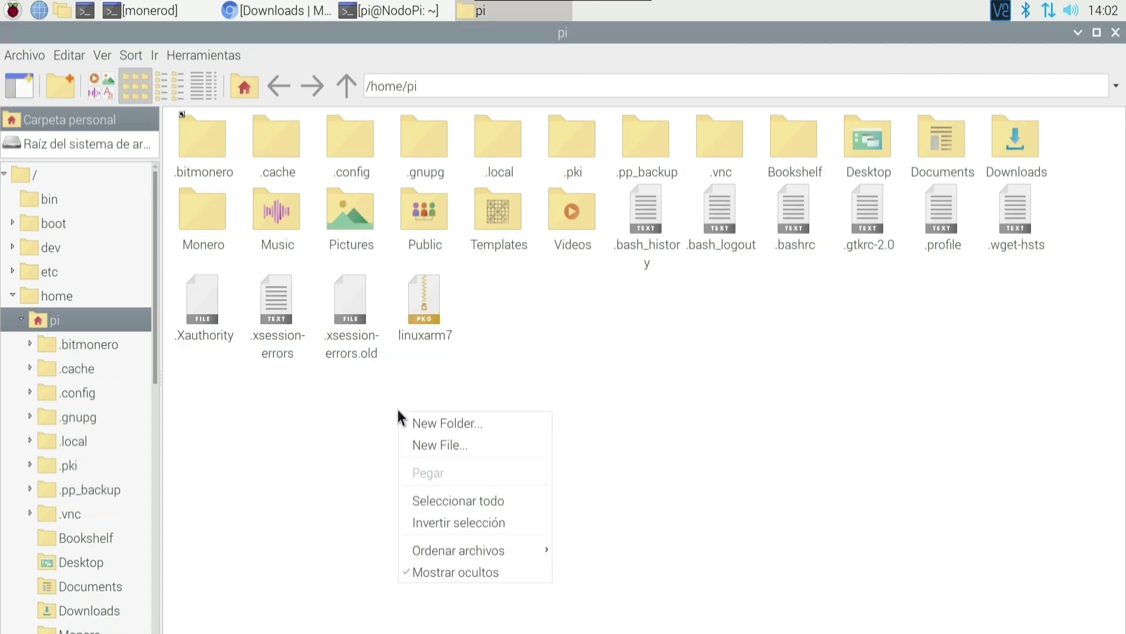
{"action": "left_click", "coordinate": [432, 420]}
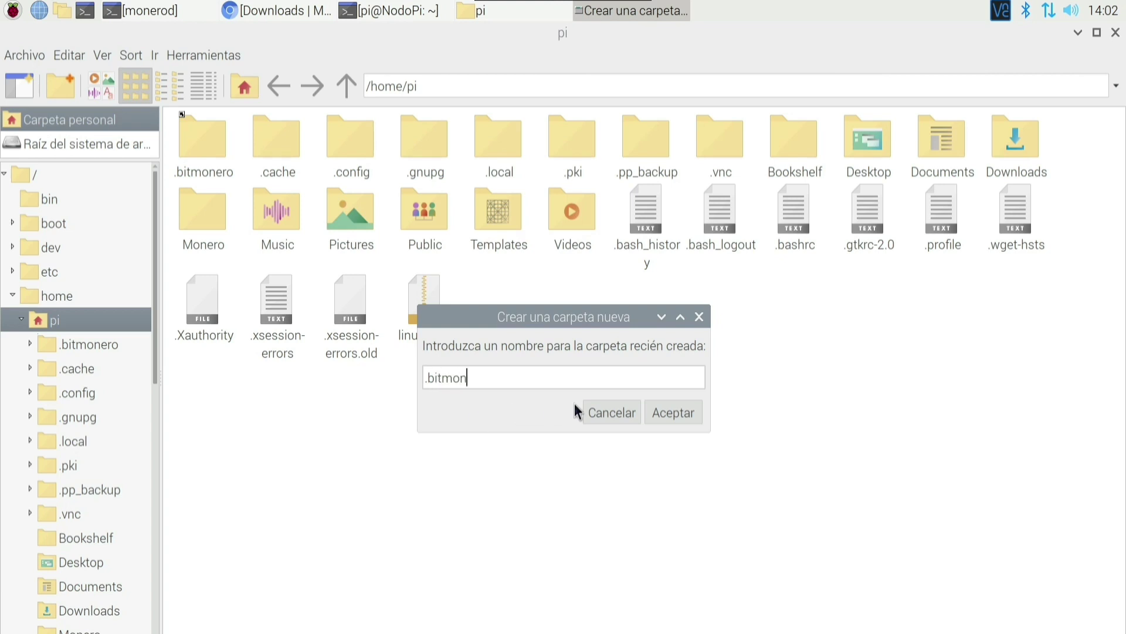
{"action": "left_click", "coordinate": [612, 413]}
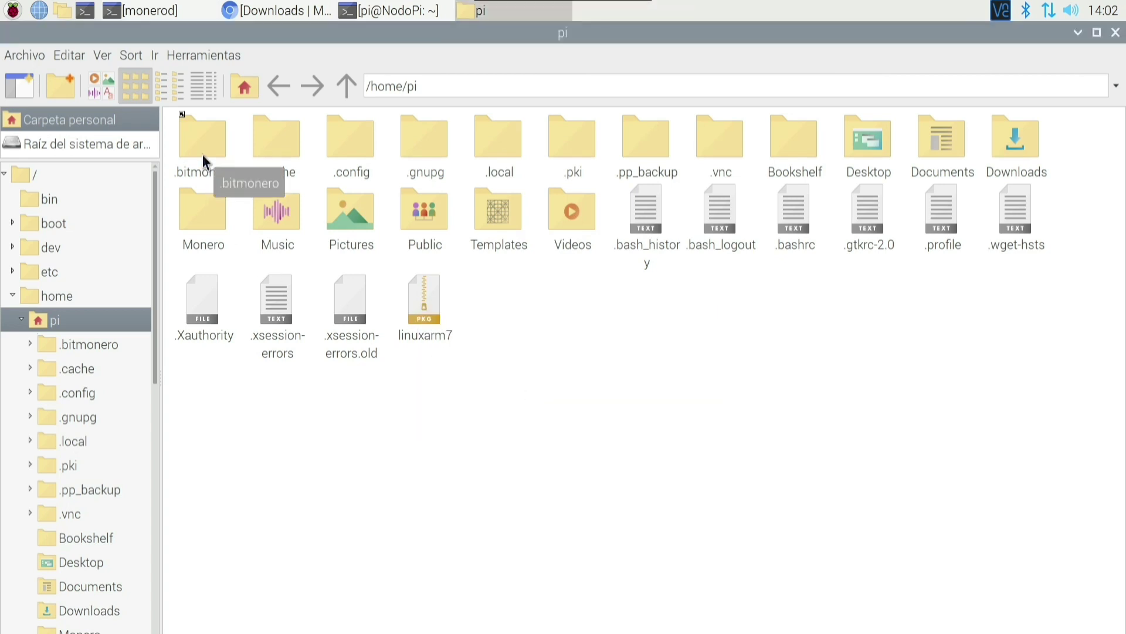
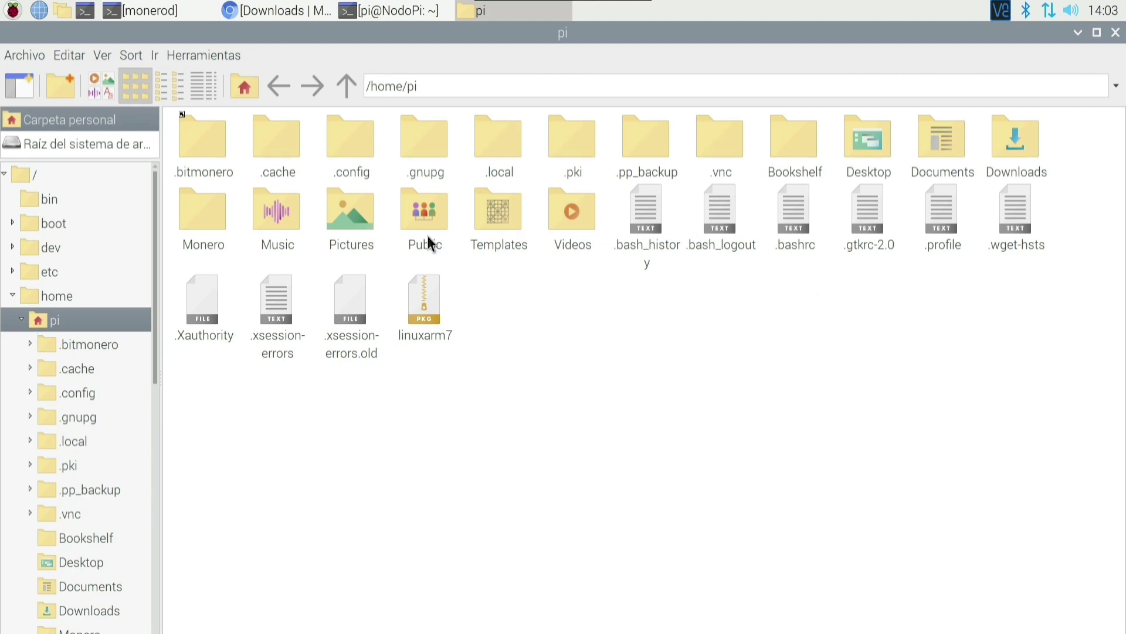
Inspect the .bitmonero folder link in /home/pi and locate its counterpart /mnt/blockchain/Monero in the directory tree.
{"action": "left_click", "coordinate": [195, 135]}
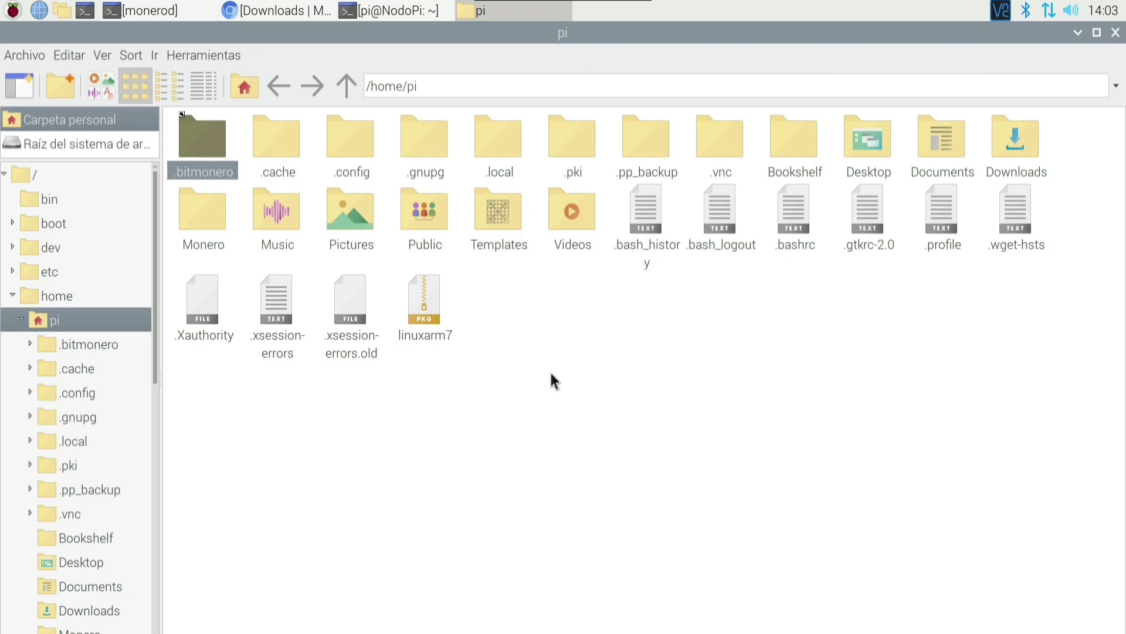
{"action": "left_click", "coordinate": [512, 340]}
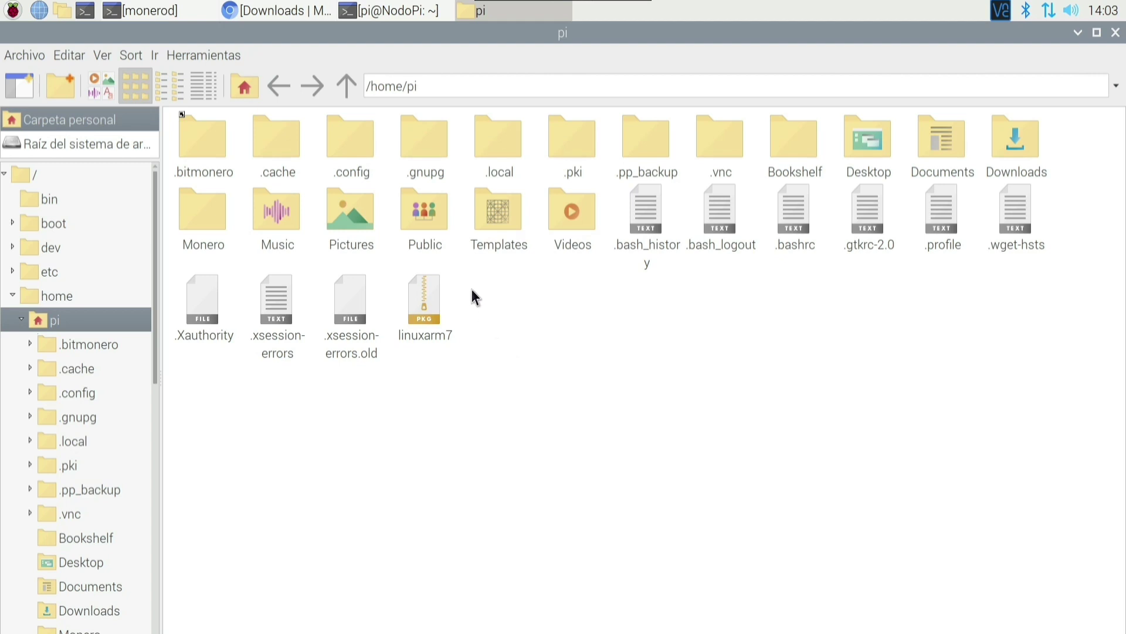
{"action": "left_click", "coordinate": [199, 151]}
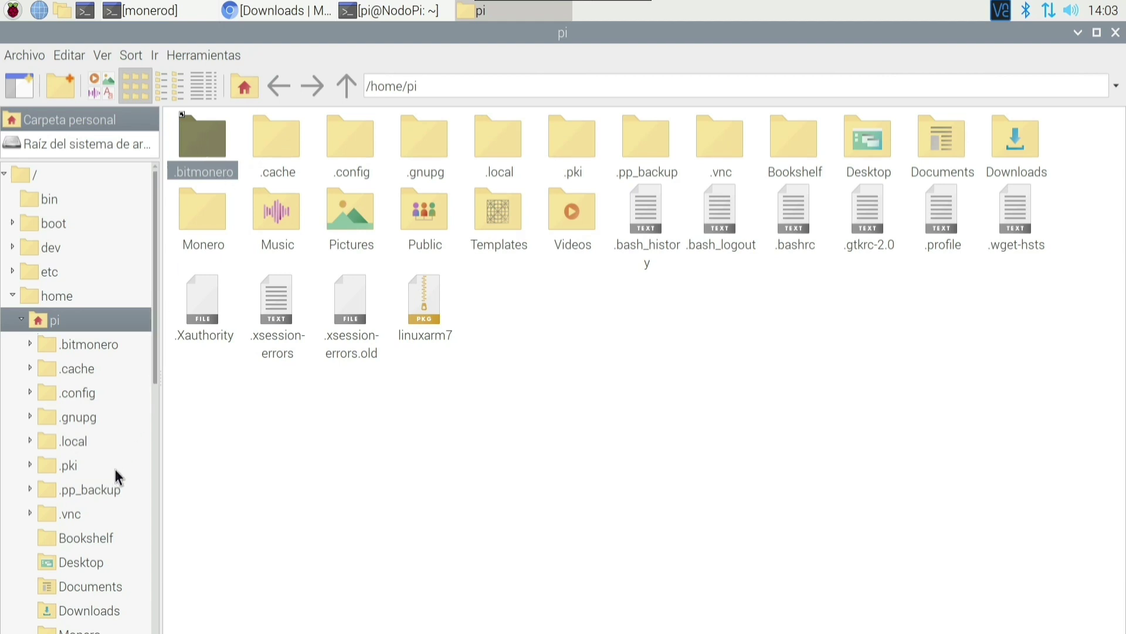
{"action": "left_click_drag", "start_coordinate": [154, 256], "coordinate": [146, 477]}
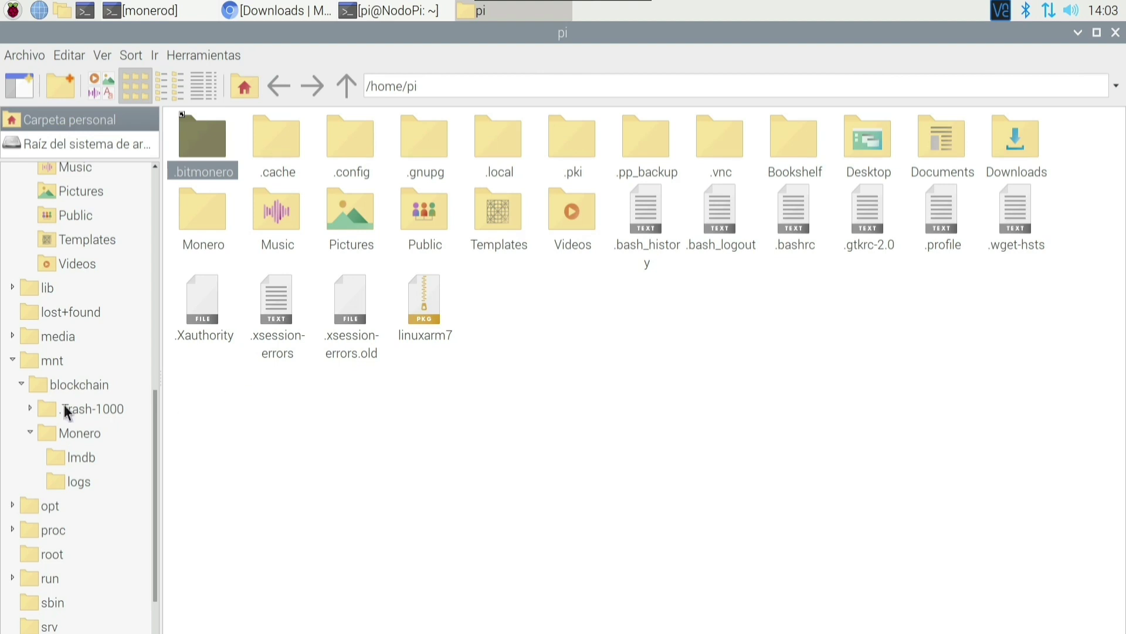
Write ln -s -d /mnt/blockchain/Monero .bitmonero in a new terminal, and close the terminal without running it.
{"action": "left_click", "coordinate": [87, 12]}
{"action": "left_click_drag", "start_coordinate": [260, 34], "coordinate": [566, 76]}
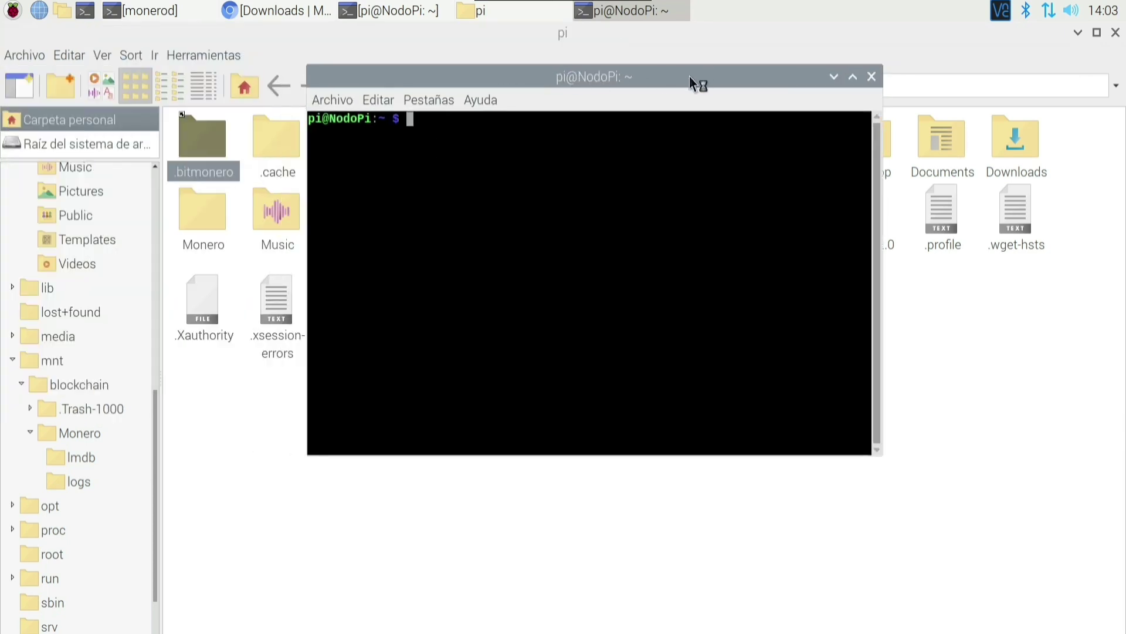
{"action": "type", "text": "ln -s -d /mnt/block"}
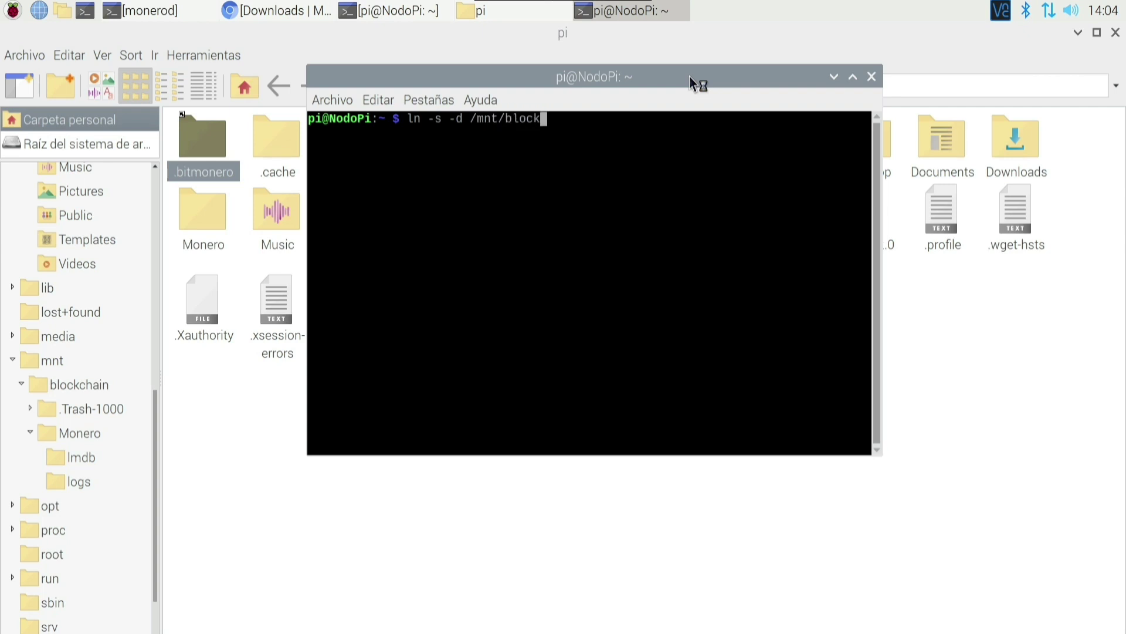
{"action": "type", "text": "chain/Monero"}
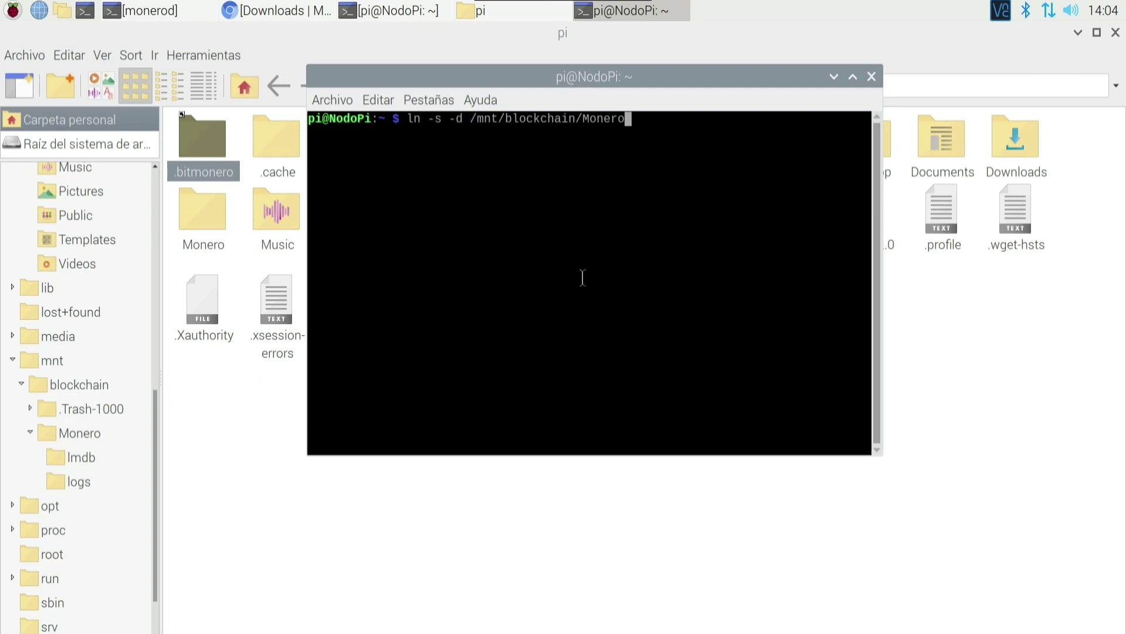
{"action": "type", "text": ".bitmonero"}
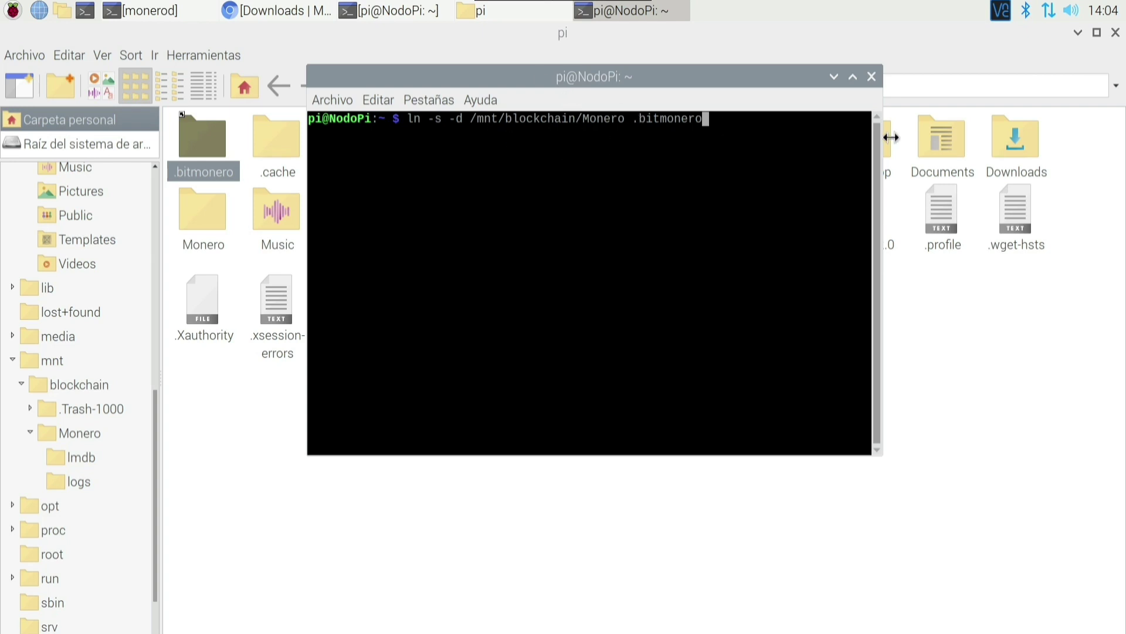
{"action": "left_click", "coordinate": [871, 77]}
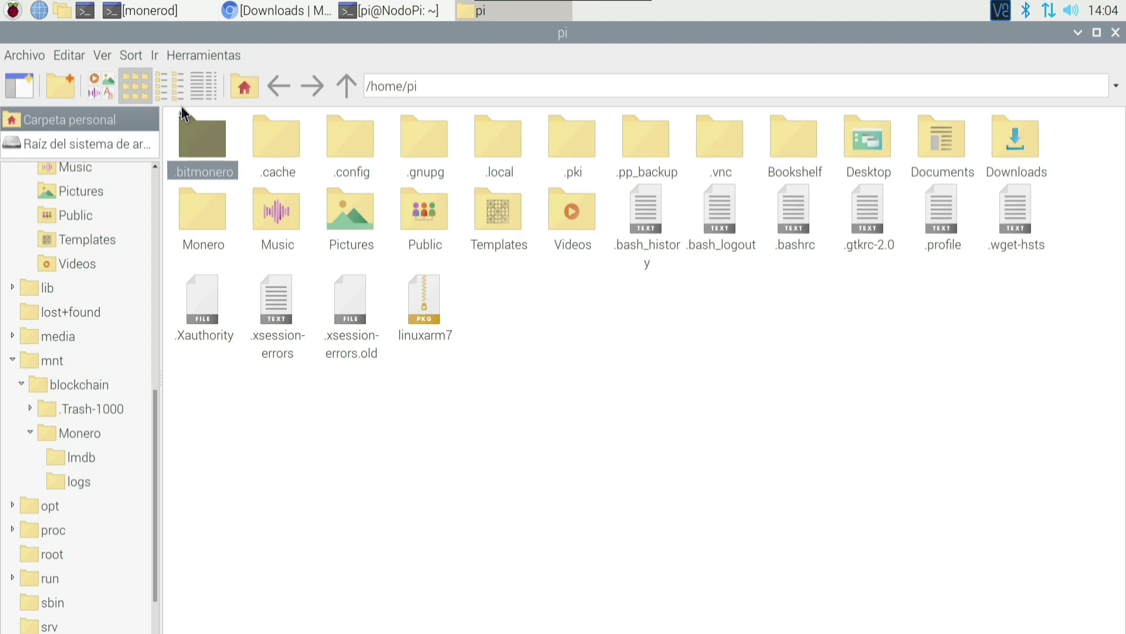
View the contents of the .bitmonero folder and return to /home/pi.
{"action": "double_click", "coordinate": [202, 141]}
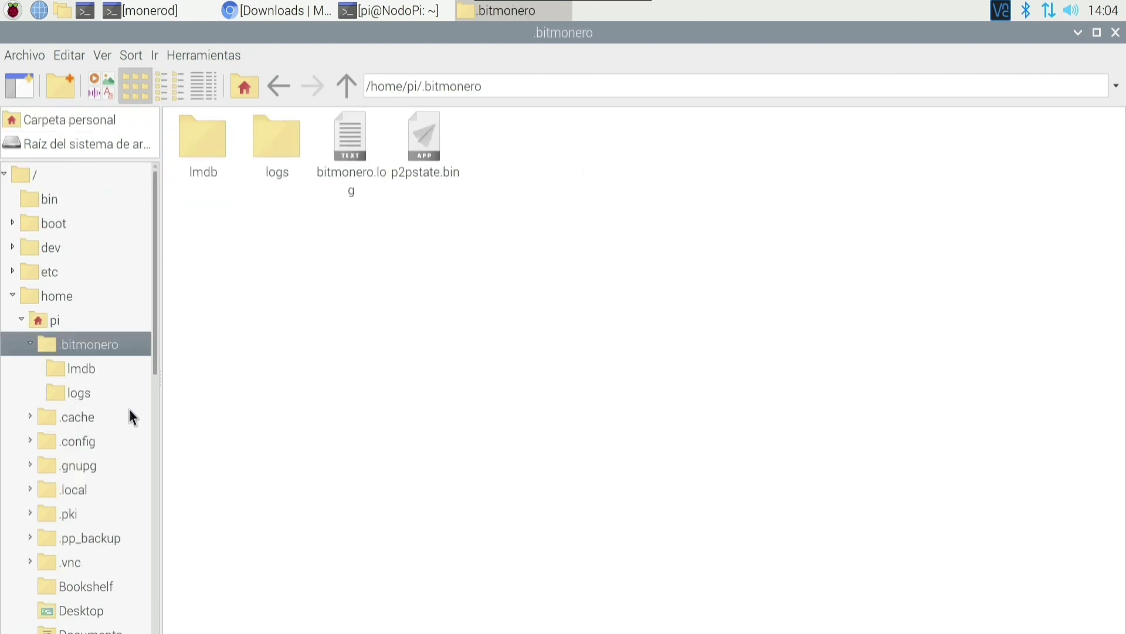
{"action": "scroll", "coordinate": [120, 569], "scroll_direction": "down", "scroll_amount": 3}
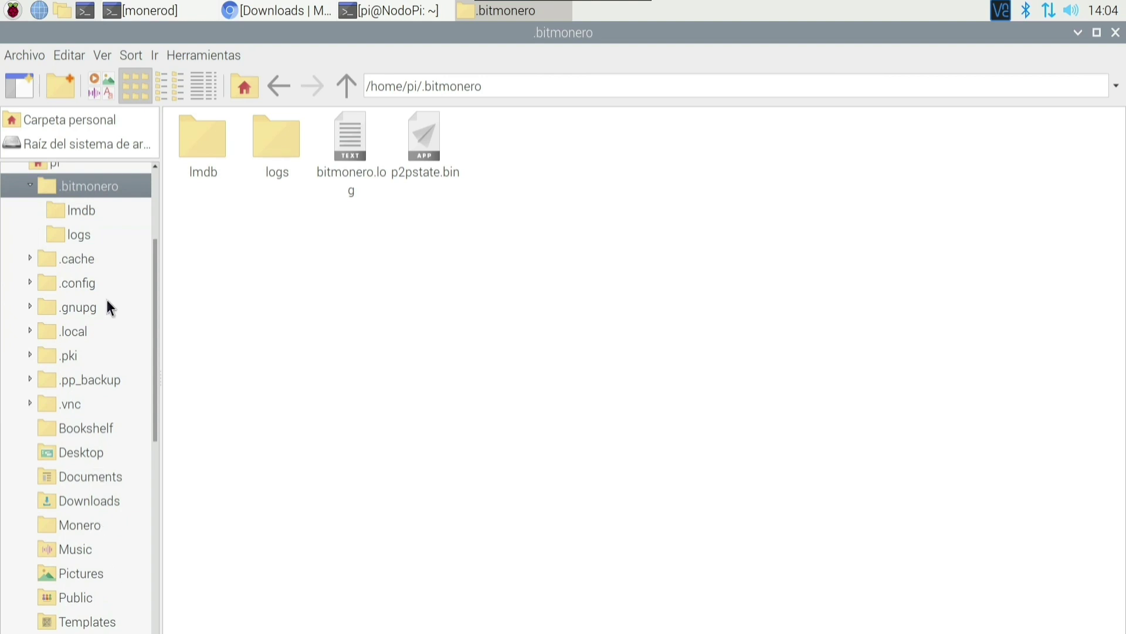
{"action": "scroll", "coordinate": [107, 305], "scroll_direction": "up", "scroll_amount": 3}
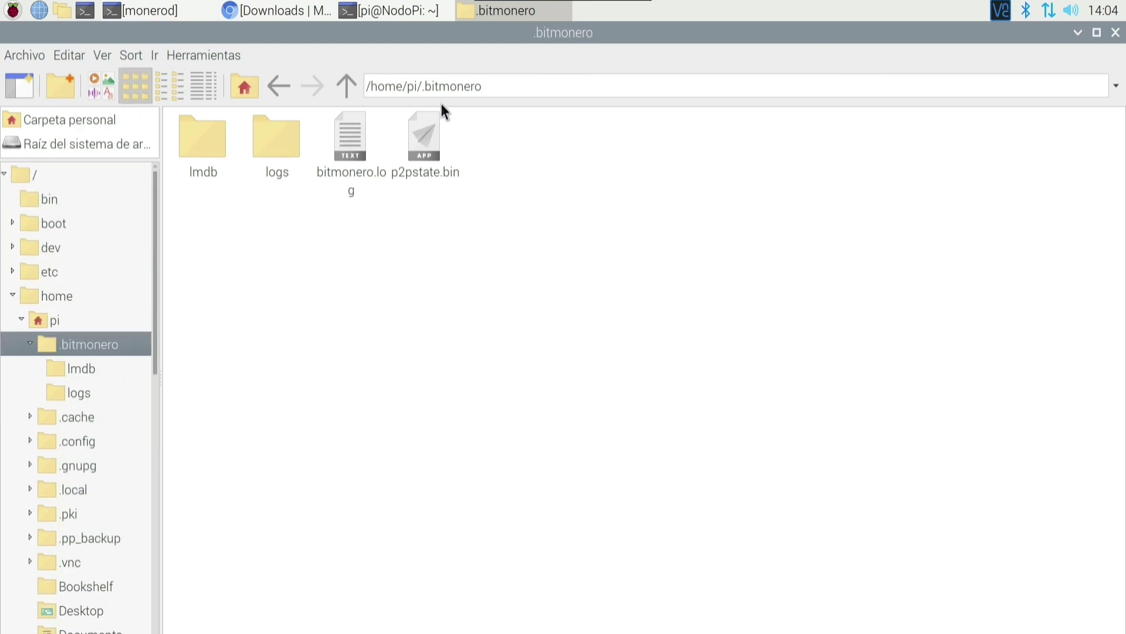
{"action": "left_click", "coordinate": [269, 87]}
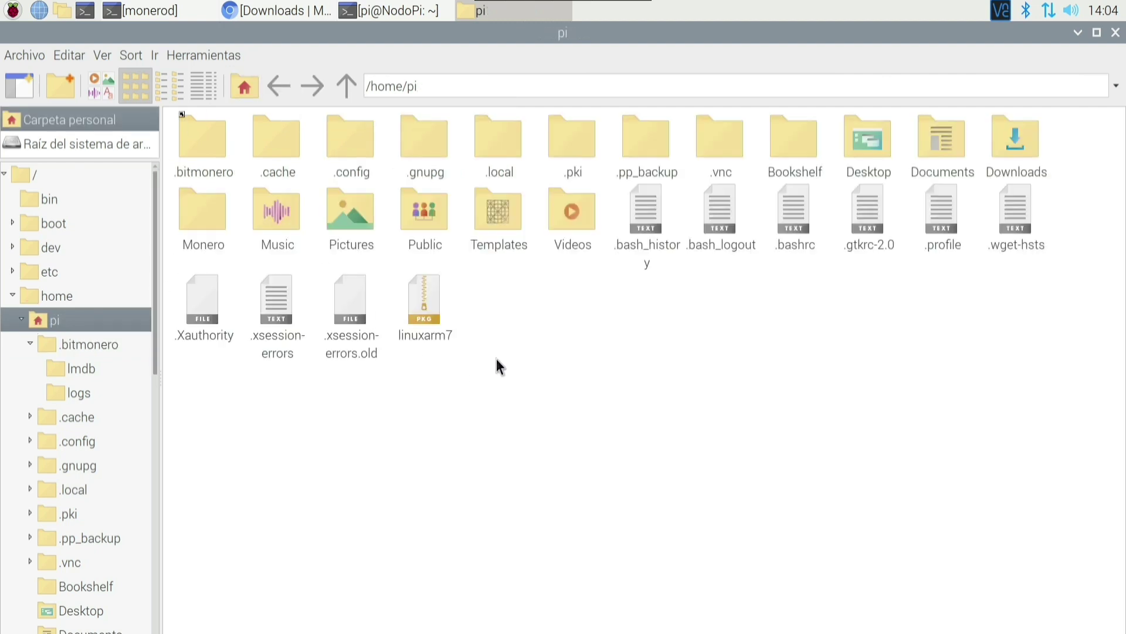
Hide the hidden items in /home/pi and open the Monero launcher file from the Monero folder in the text editor.
{"action": "key", "text": "ctrl+h"}
{"action": "double_click", "coordinate": [487, 143]}
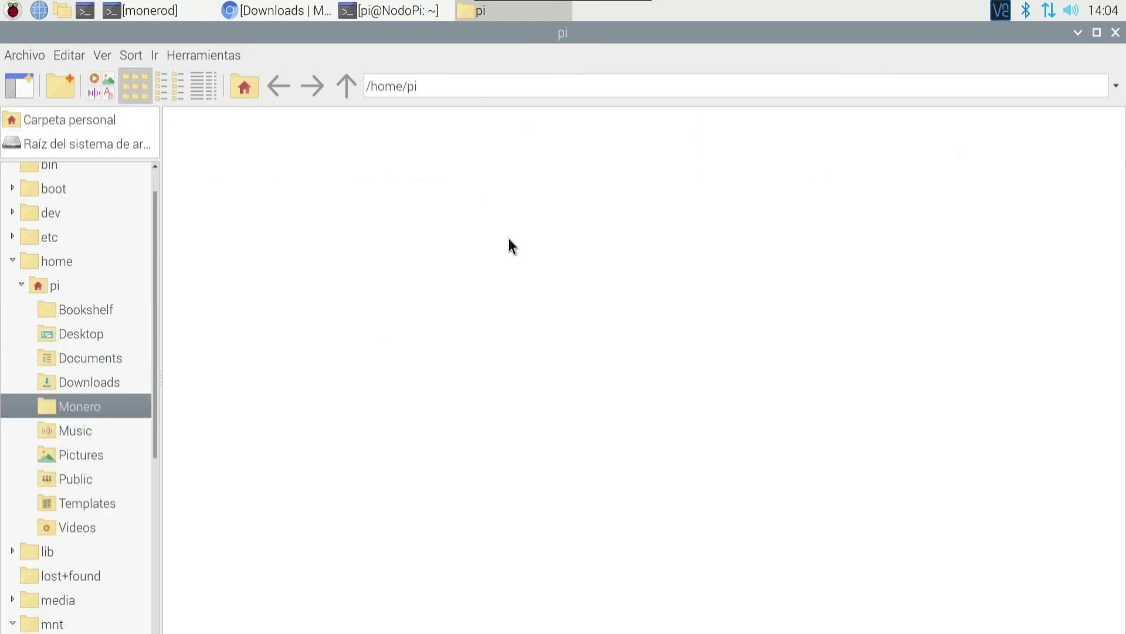
{"action": "left_click", "coordinate": [426, 141]}
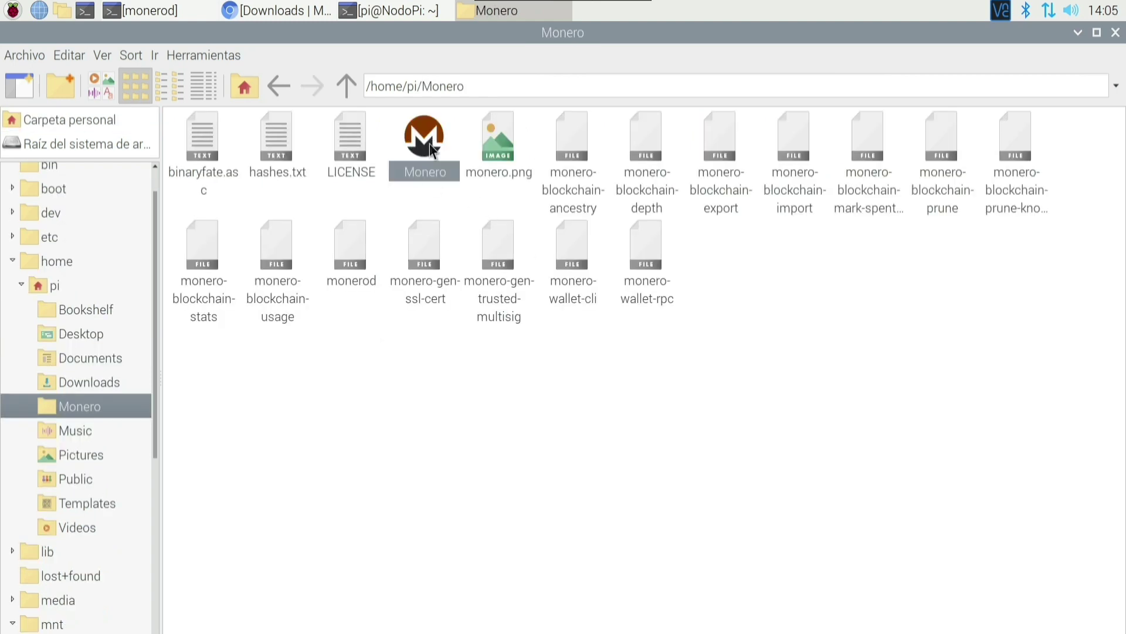
{"action": "right_click", "coordinate": [428, 145]}
{"action": "left_click", "coordinate": [490, 184]}
{"action": "left_click_drag", "start_coordinate": [369, 37], "coordinate": [599, 105]}
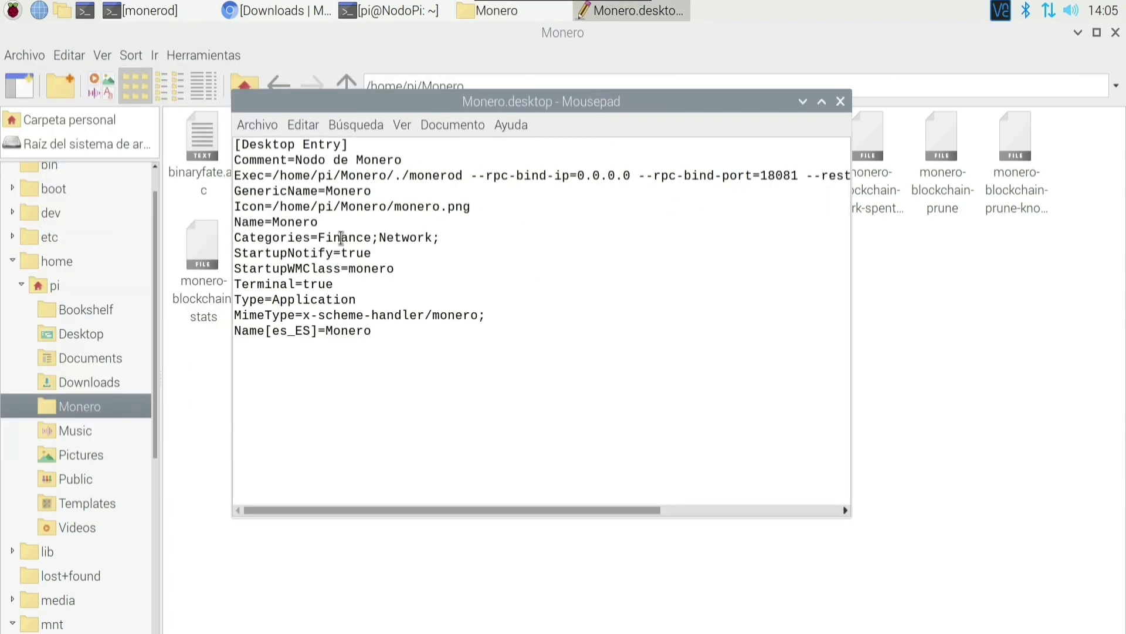
Examine the full Exec line with its monerod RPC options in Monero.desktop, and close the file.
{"action": "left_click_drag", "start_coordinate": [492, 506], "coordinate": [728, 508]}
{"action": "left_click_drag", "start_coordinate": [553, 505], "coordinate": [344, 505]}
{"action": "left_click_drag", "start_coordinate": [402, 175], "coordinate": [704, 179]}
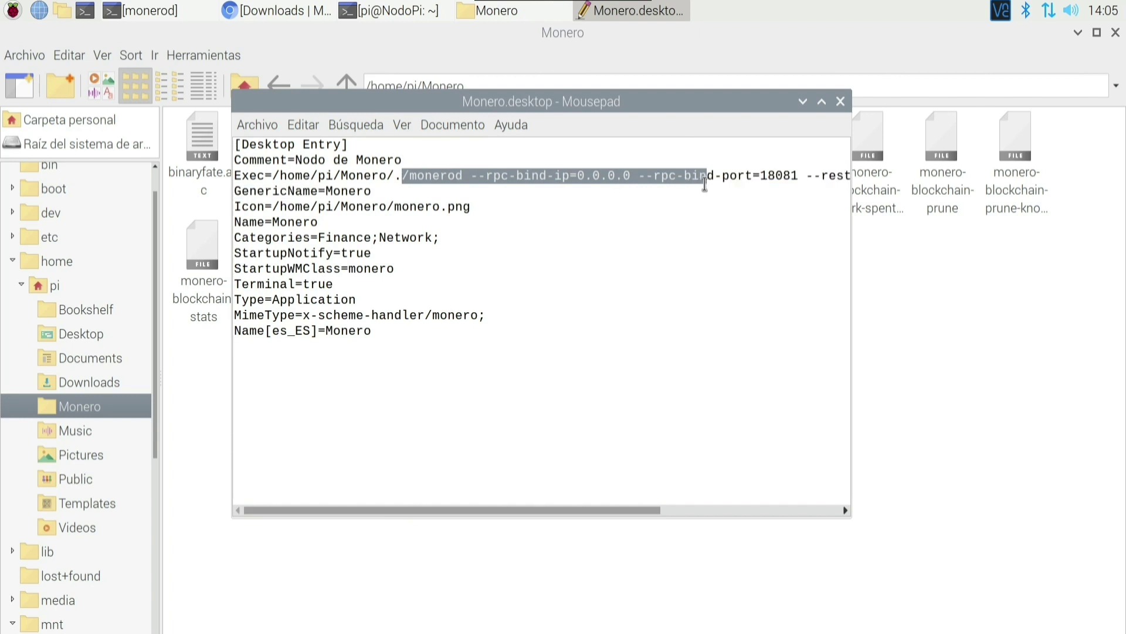
{"action": "left_click_drag", "start_coordinate": [535, 510], "coordinate": [742, 515]}
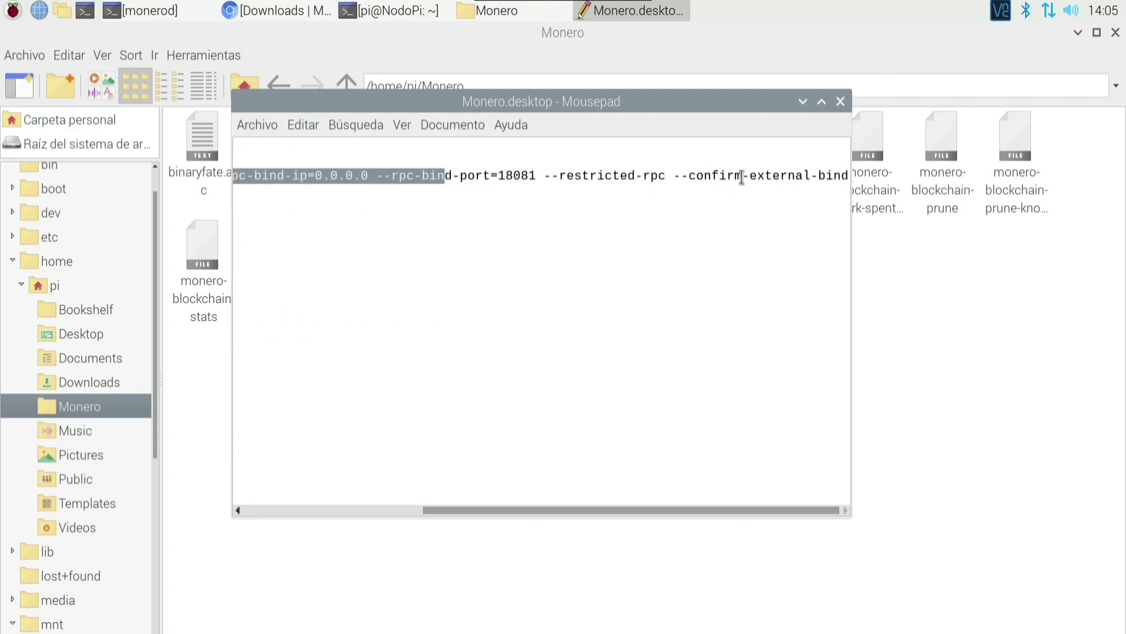
{"action": "left_click_drag", "start_coordinate": [467, 175], "coordinate": [787, 176]}
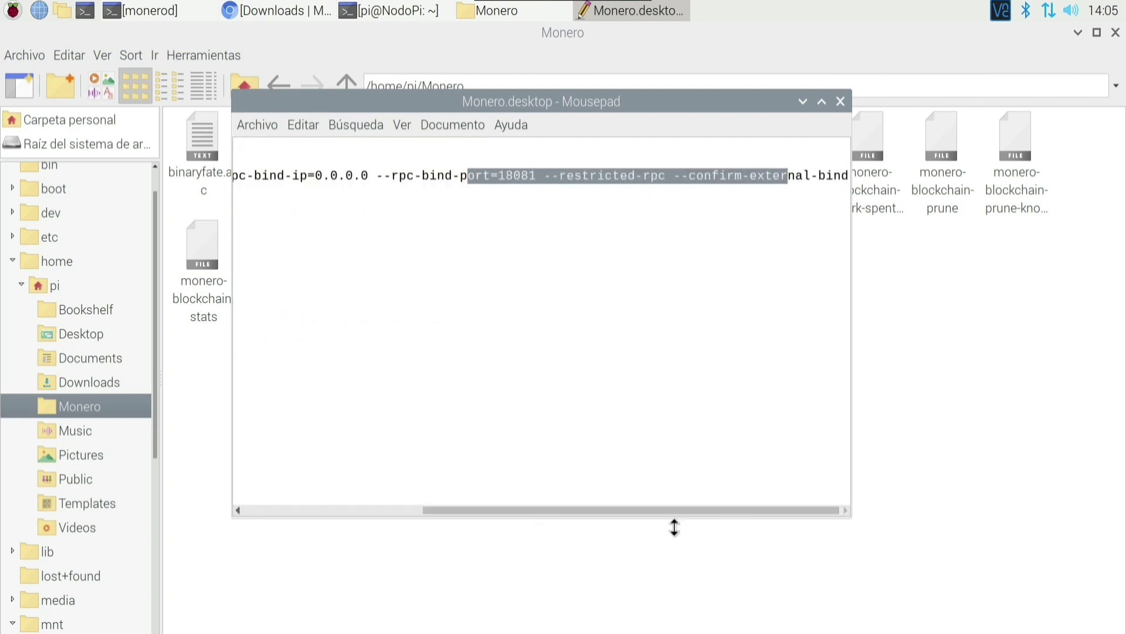
{"action": "left_click_drag", "start_coordinate": [681, 510], "coordinate": [384, 503]}
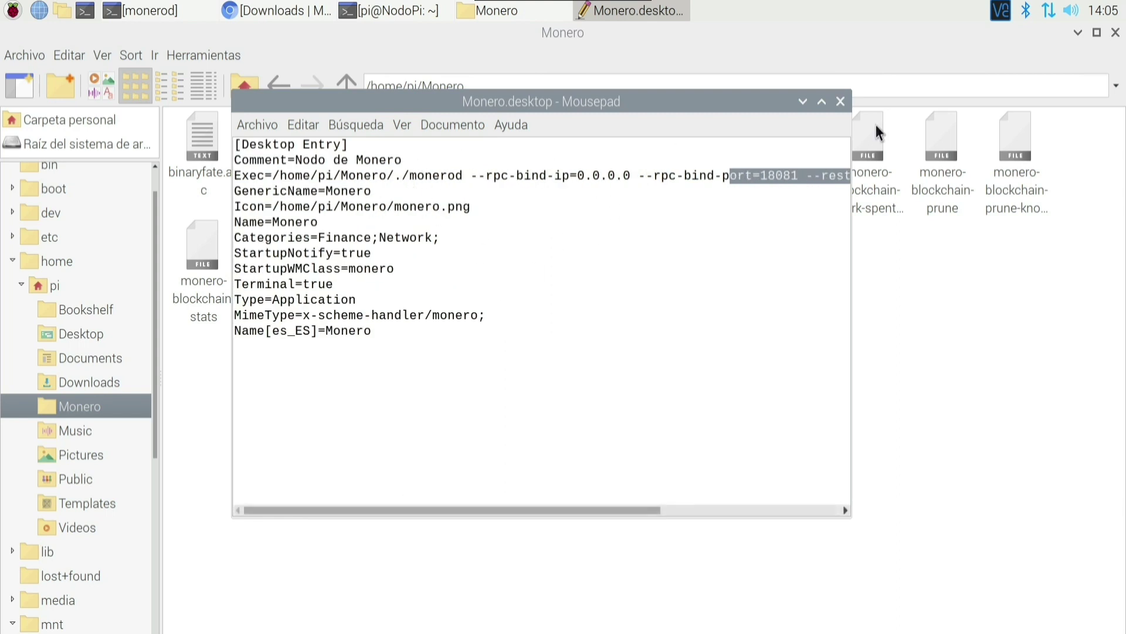
{"action": "left_click", "coordinate": [841, 102]}
{"action": "left_click", "coordinate": [330, 389]}
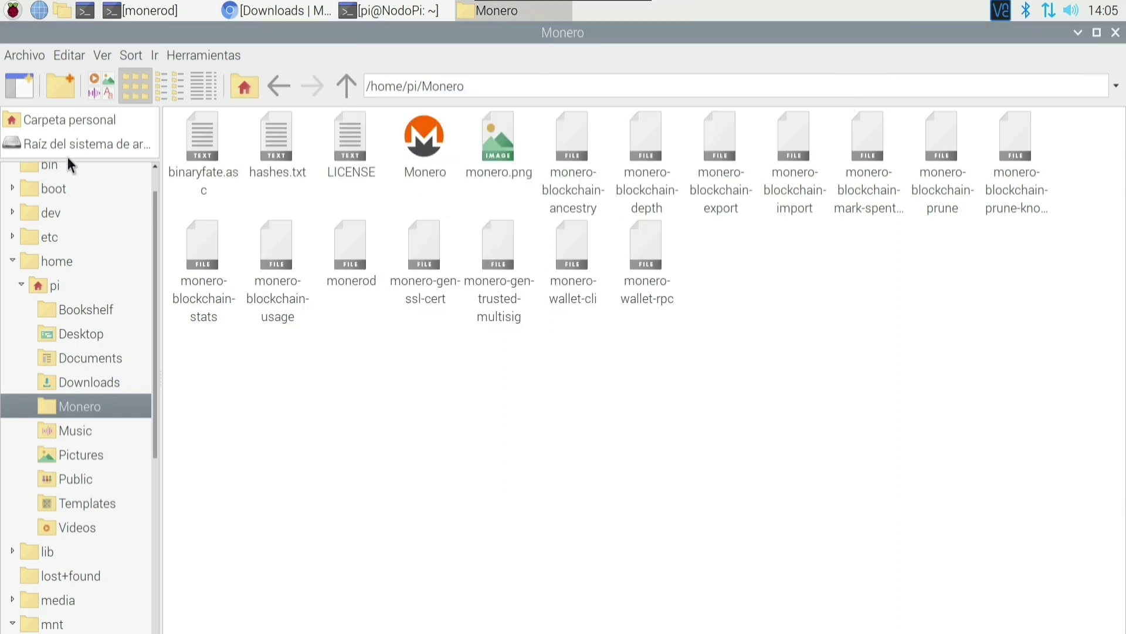
Return to the home folder, show its hidden items and select the .bitmonero folder.
{"action": "scroll", "coordinate": [111, 244], "scroll_direction": "up", "scroll_amount": 2}
{"action": "left_click", "coordinate": [107, 123]}
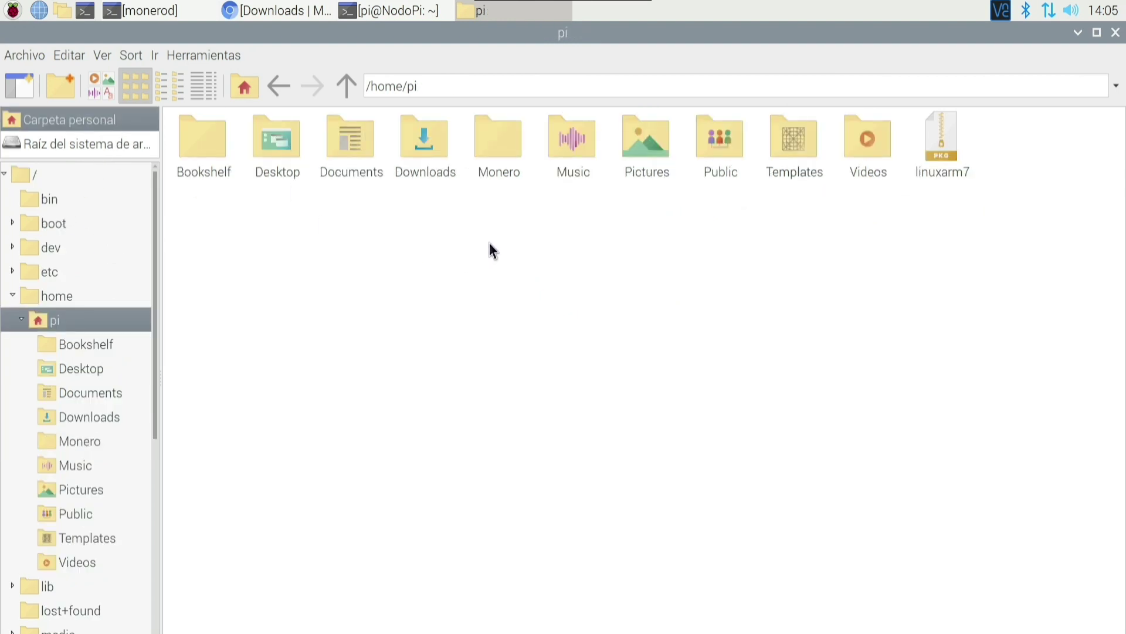
{"action": "key", "text": "ctrl+h"}
{"action": "left_click", "coordinate": [200, 145]}
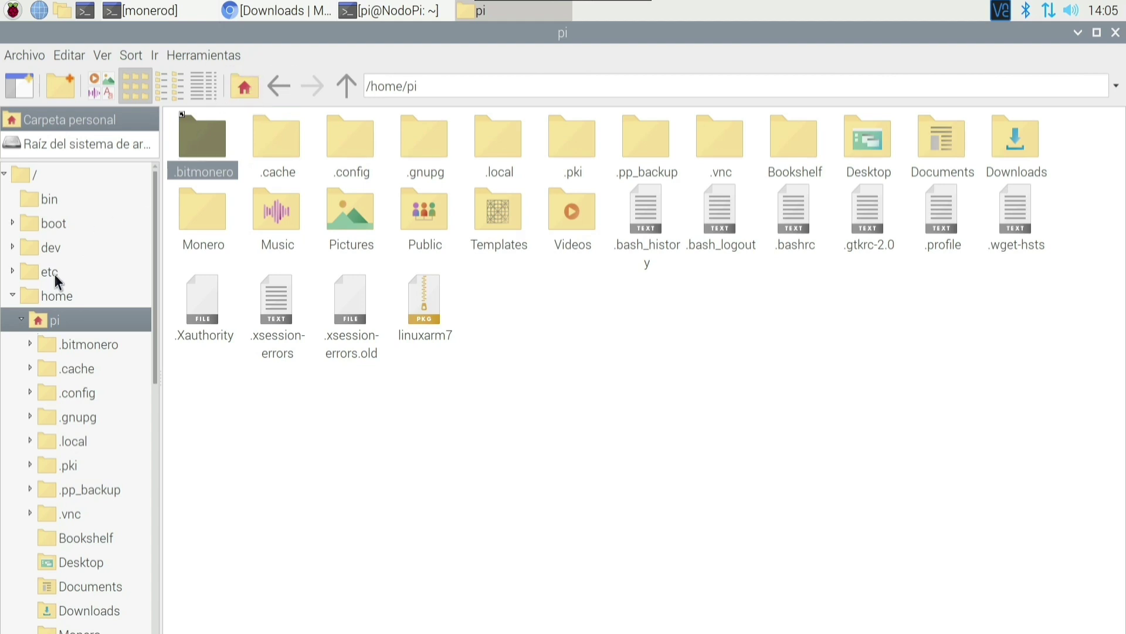
Hide the hidden items in /home/pi again and review the /mnt/blockchain/Monero folder in the directory tree.
{"action": "left_click", "coordinate": [280, 86]}
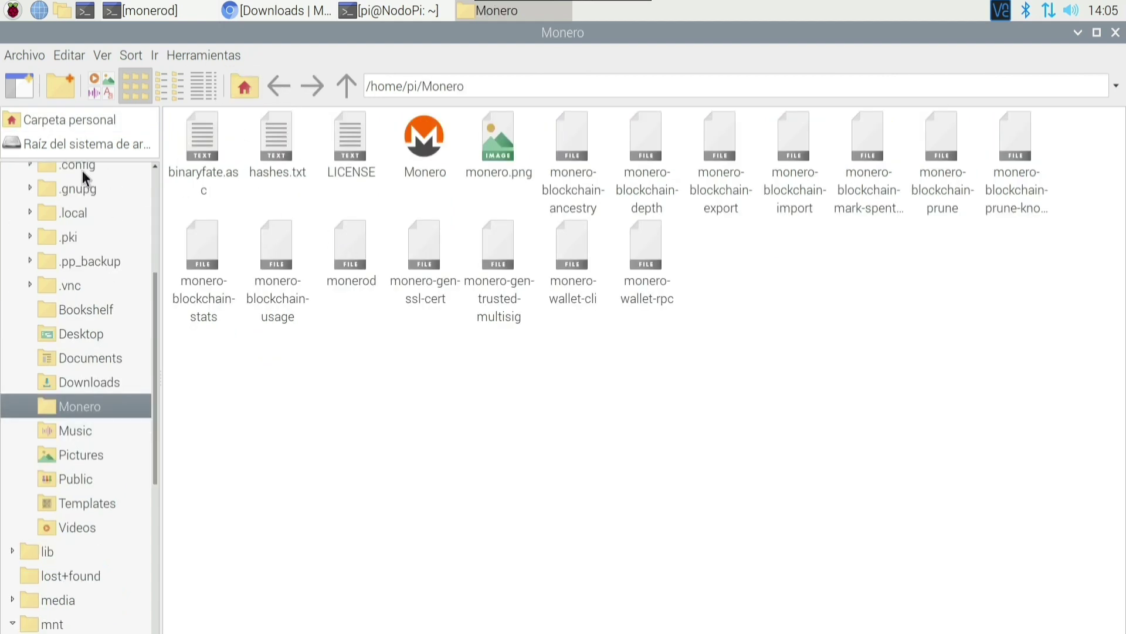
{"action": "scroll", "coordinate": [103, 270], "scroll_direction": "up", "scroll_amount": 3}
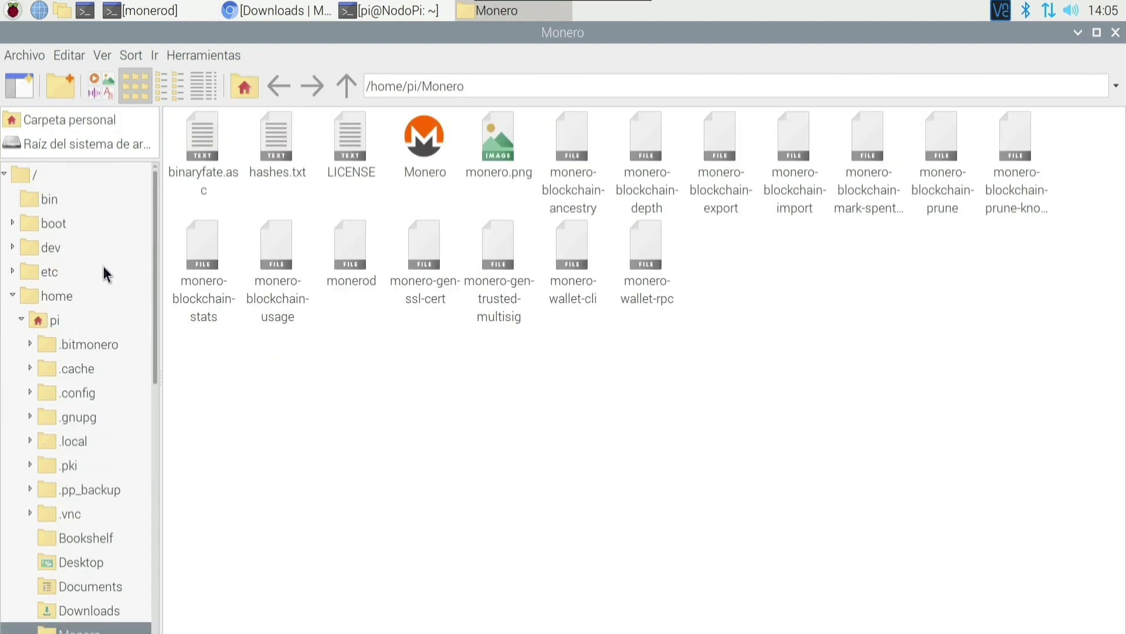
{"action": "left_click", "coordinate": [100, 119]}
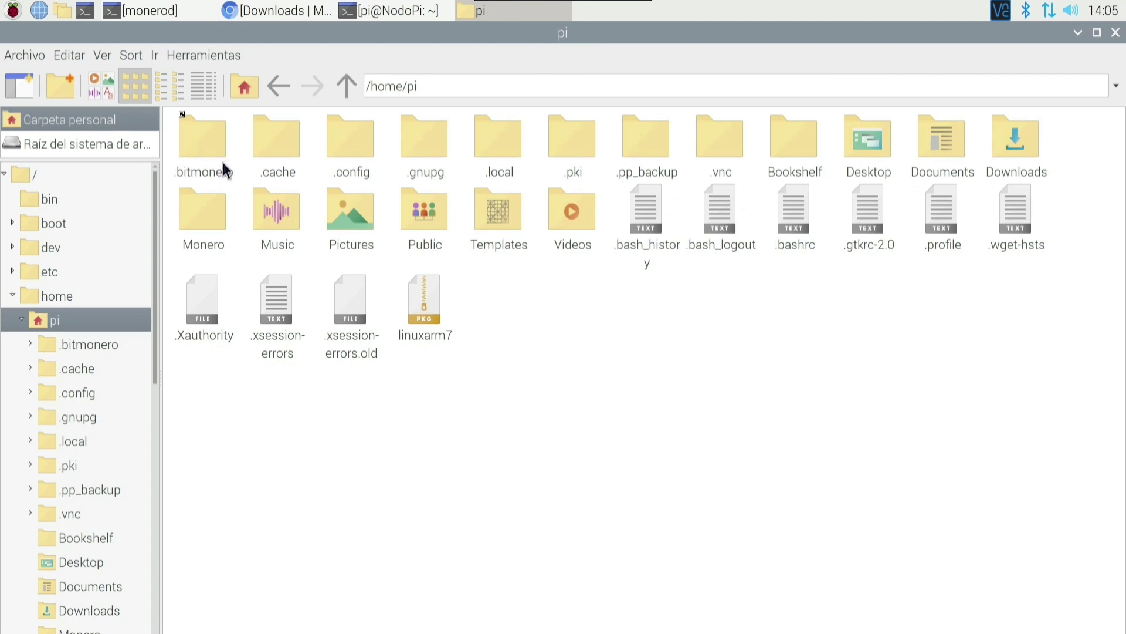
{"action": "key", "text": "ctrl+h"}
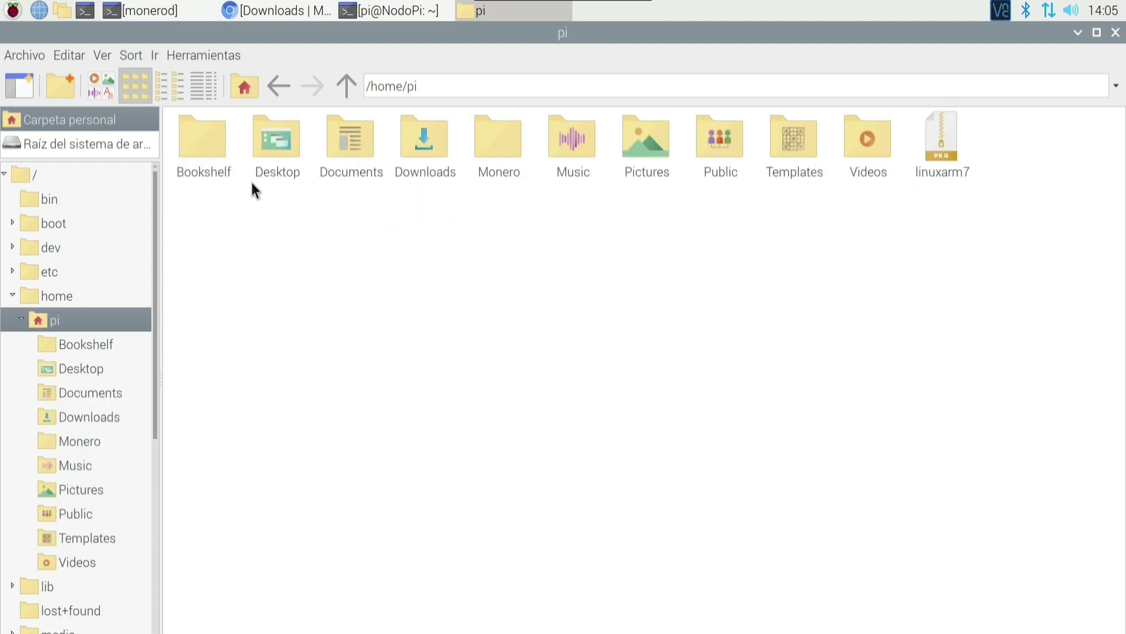
{"action": "left_click_drag", "start_coordinate": [156, 270], "coordinate": [45, 516]}
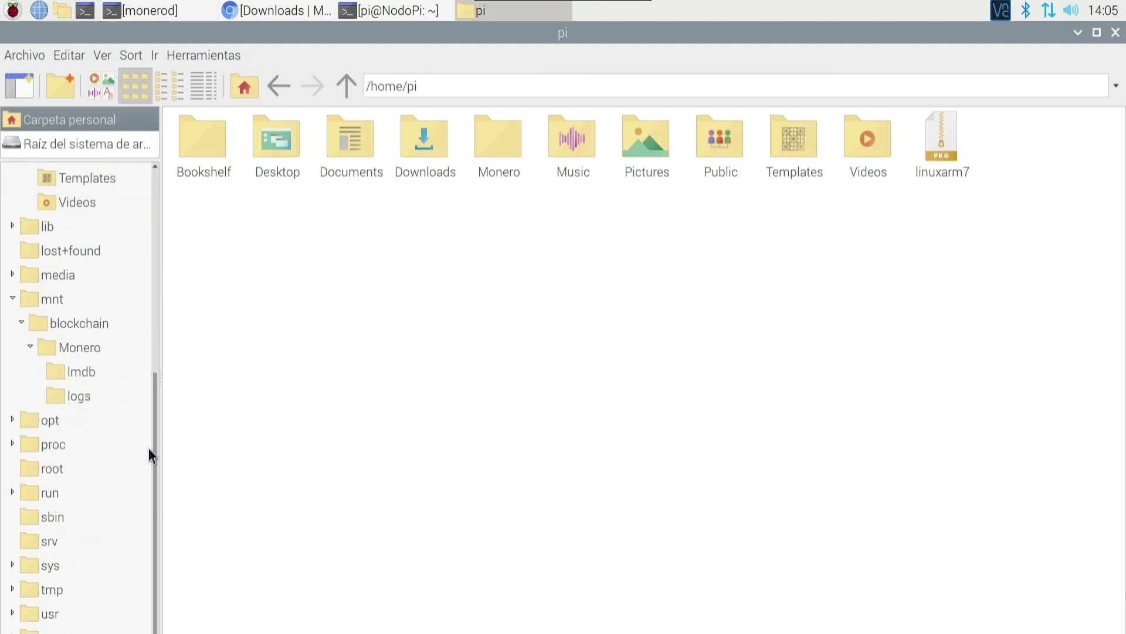
{"action": "left_click_drag", "start_coordinate": [153, 446], "coordinate": [188, 207]}
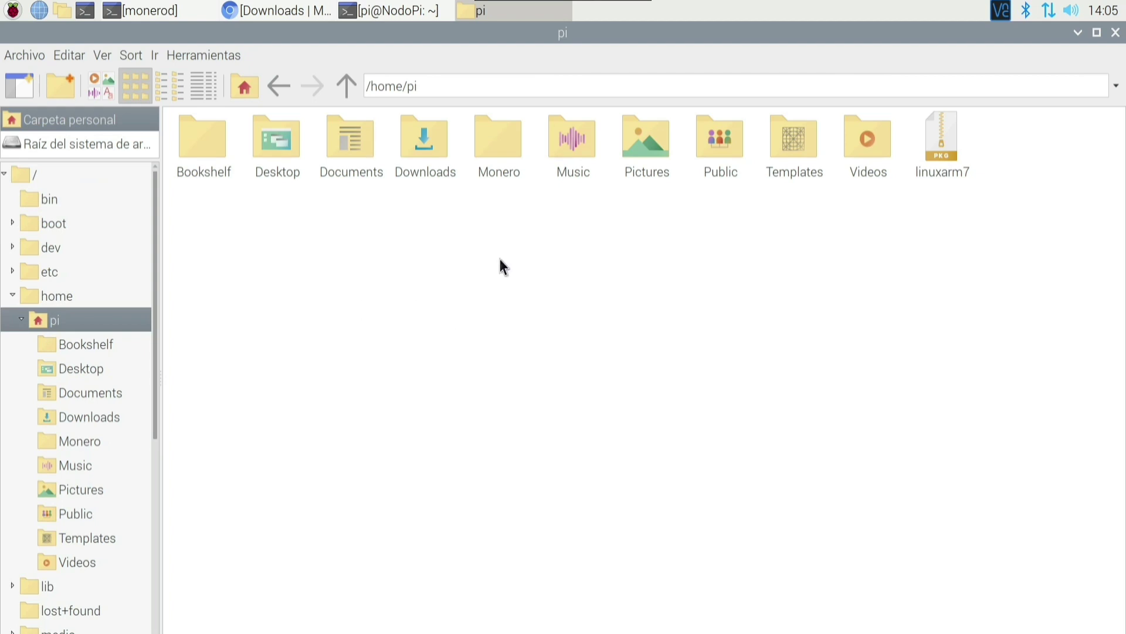
Open the Monero folder and write ./monerod --data-dir /mnt/blockchain/Monero in a new terminal without running it.
{"action": "double_click", "coordinate": [507, 138]}
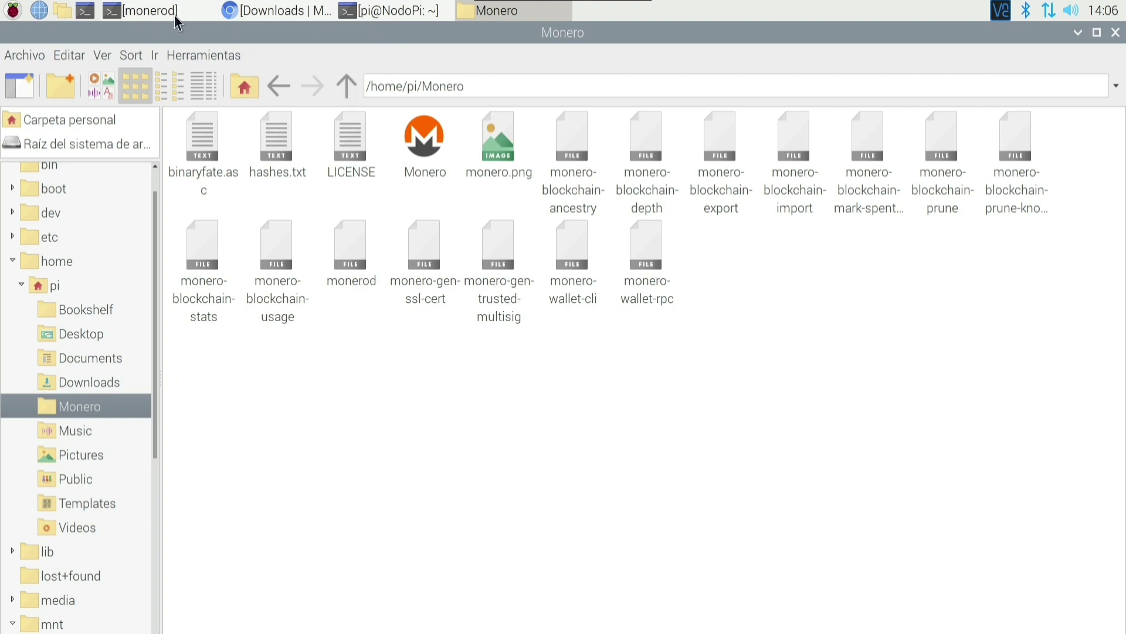
{"action": "left_click", "coordinate": [88, 10]}
{"action": "left_click", "coordinate": [566, 33]}
{"action": "left_click", "coordinate": [417, 13]}
{"action": "left_click_drag", "start_coordinate": [713, 131], "coordinate": [720, 174]}
{"action": "type", "text": "./"}
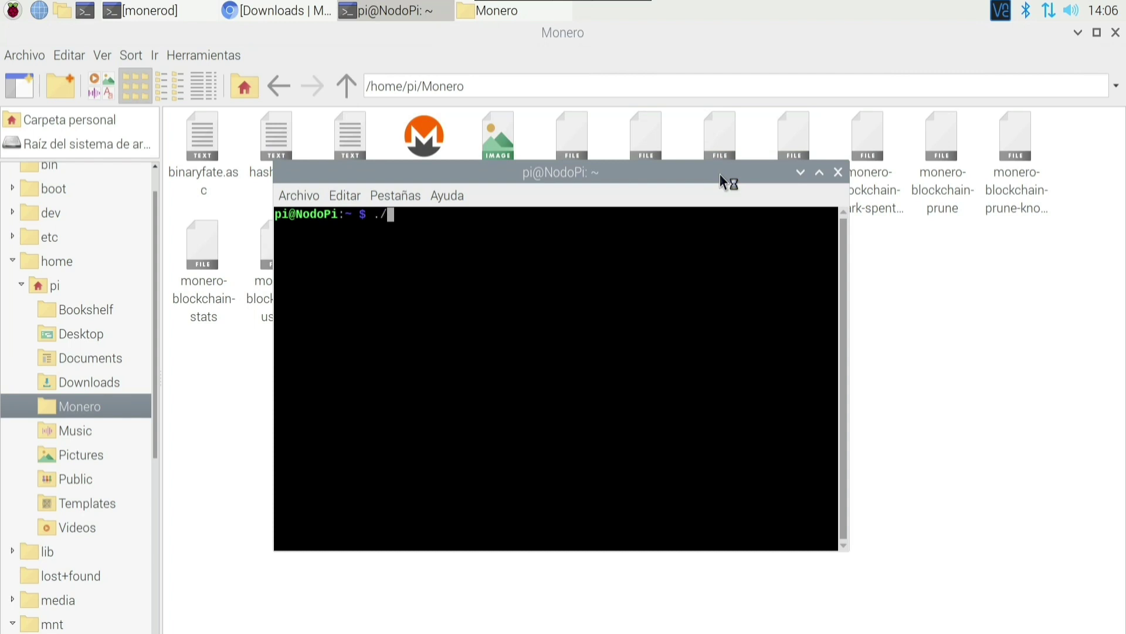
{"action": "type", "text": "monerod --data*"}
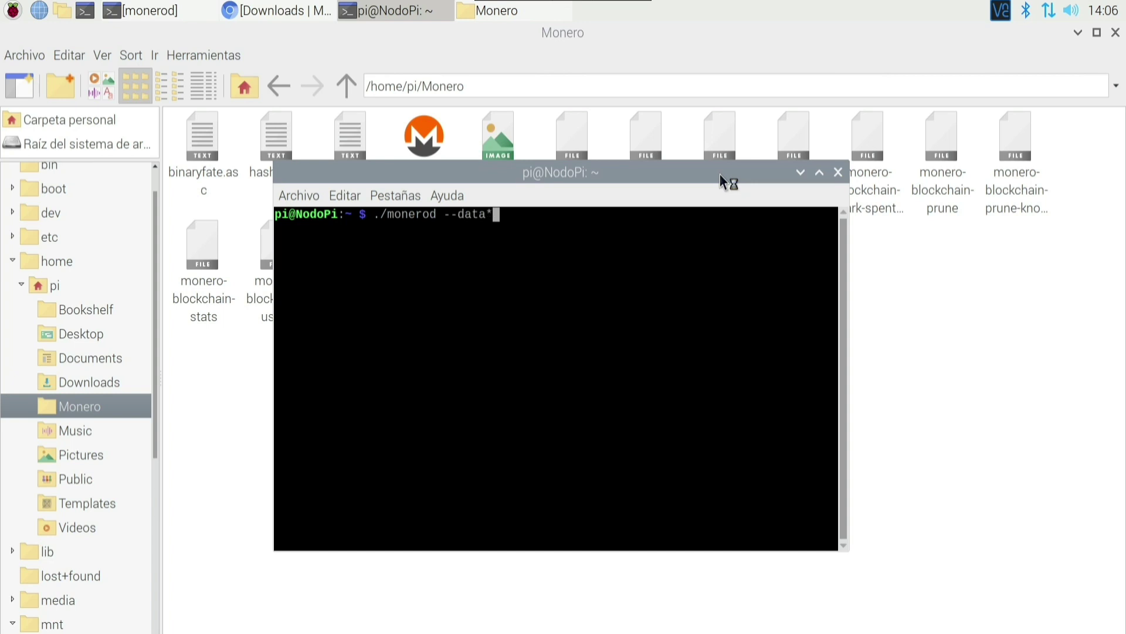
{"action": "type", "text": "dir /mnt/blockchain/Monero"}
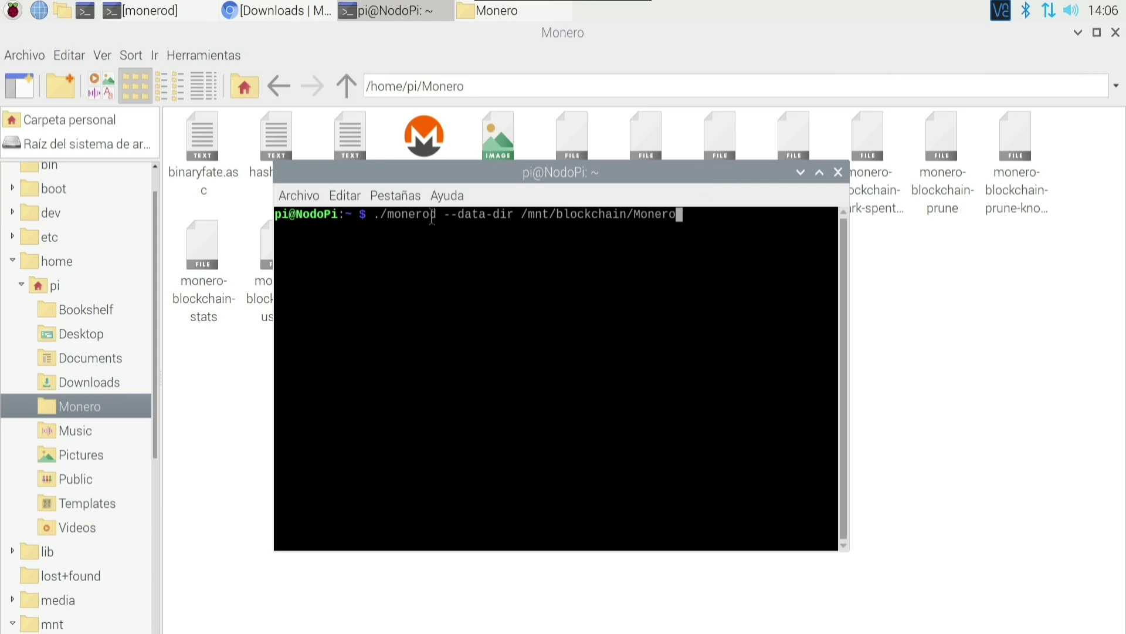
Erase the unexecuted monerod --data-dir command from the terminal prompt and close that terminal.
{"action": "key", "text": "BackSpace"}
{"action": "key", "text": "BackSpace"}
{"action": "key", "text": "BackSpace"}
{"action": "key", "text": "BackSpace"}
{"action": "key", "text": "BackSpace"}
{"action": "key", "text": "BackSpace"}
{"action": "key", "text": "BackSpace"}
{"action": "key", "text": "BackSpace"}
{"action": "key", "text": "BackSpace"}
{"action": "key", "text": "BackSpace"}
{"action": "key", "text": "BackSpace"}
{"action": "key", "text": "BackSpace"}
{"action": "key", "text": "BackSpace"}
{"action": "key", "text": "BackSpace"}
{"action": "key", "text": "BackSpace"}
{"action": "key", "text": "BackSpace"}
{"action": "key", "text": "BackSpace"}
{"action": "key", "text": "BackSpace"}
{"action": "key", "text": "BackSpace"}
{"action": "key", "text": "BackSpace"}
{"action": "key", "text": "BackSpace"}
{"action": "key", "text": "BackSpace"}
{"action": "key", "text": "BackSpace"}
{"action": "key", "text": "BackSpace"}
{"action": "key", "text": "BackSpace"}
{"action": "key", "text": "BackSpace"}
{"action": "key", "text": "BackSpace"}
{"action": "key", "text": "BackSpace"}
{"action": "key", "text": "BackSpace"}
{"action": "key", "text": "BackSpace"}
{"action": "key", "text": "BackSpace"}
{"action": "key", "text": "BackSpace"}
{"action": "key", "text": "BackSpace"}
{"action": "key", "text": "BackSpace"}
{"action": "key", "text": "BackSpace"}
{"action": "key", "text": "BackSpace"}
{"action": "key", "text": "BackSpace"}
{"action": "key", "text": "BackSpace"}
{"action": "key", "text": "BackSpace"}
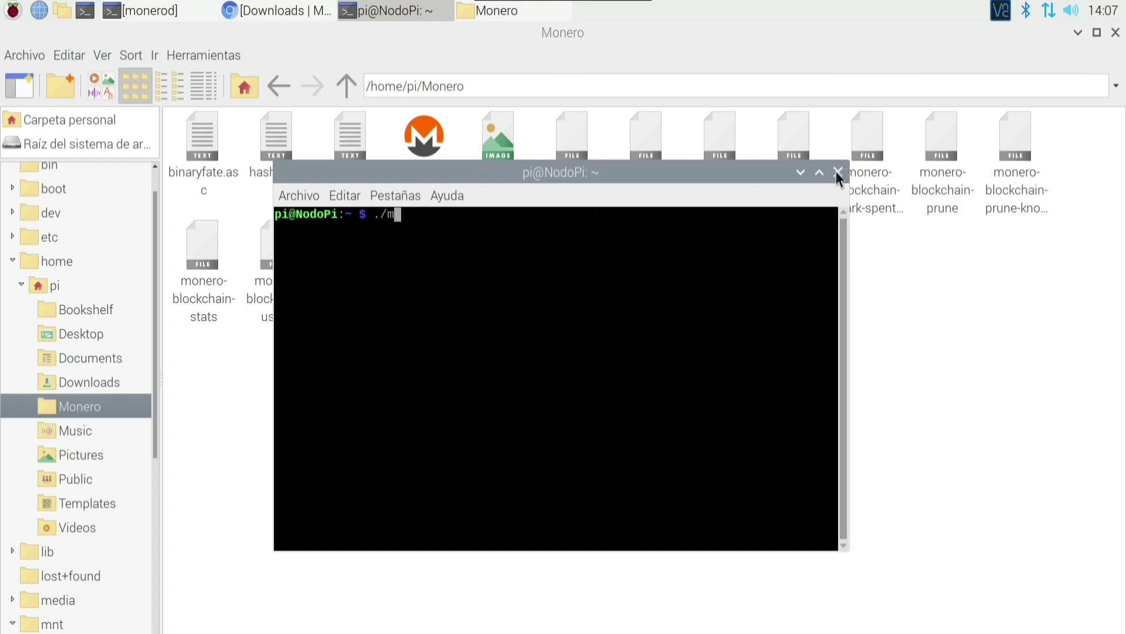
{"action": "left_click", "coordinate": [838, 171]}
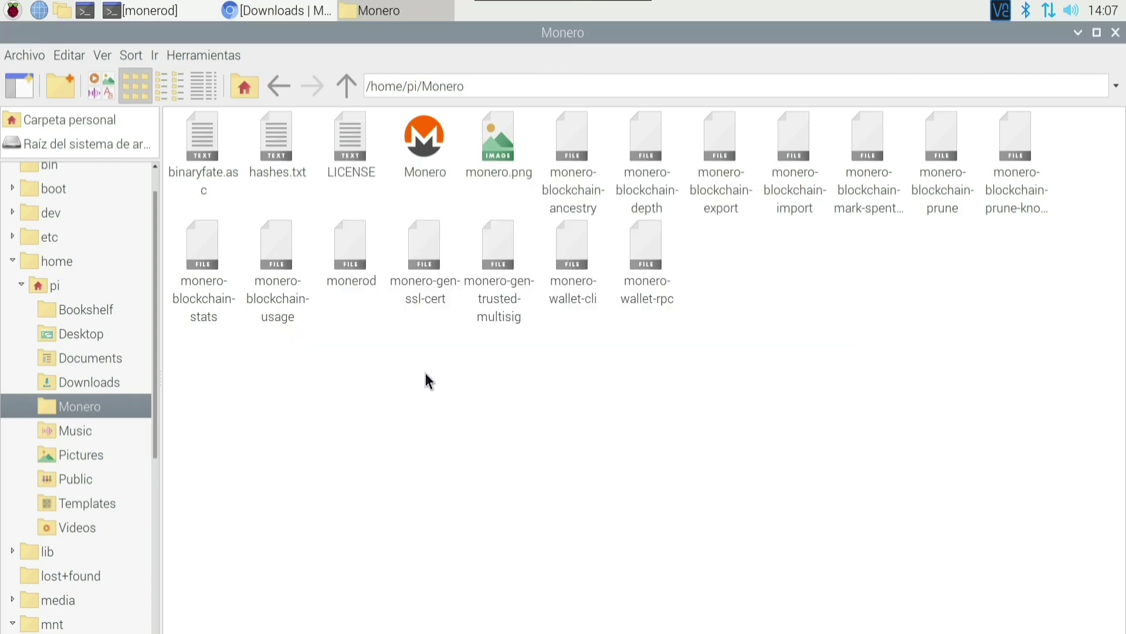
Open the Monero launcher file in the text editor and examine the --rpc-bind-ip and --rpc-bind-port options in its Exec line.
{"action": "right_click", "coordinate": [420, 147]}
{"action": "left_click", "coordinate": [451, 167]}
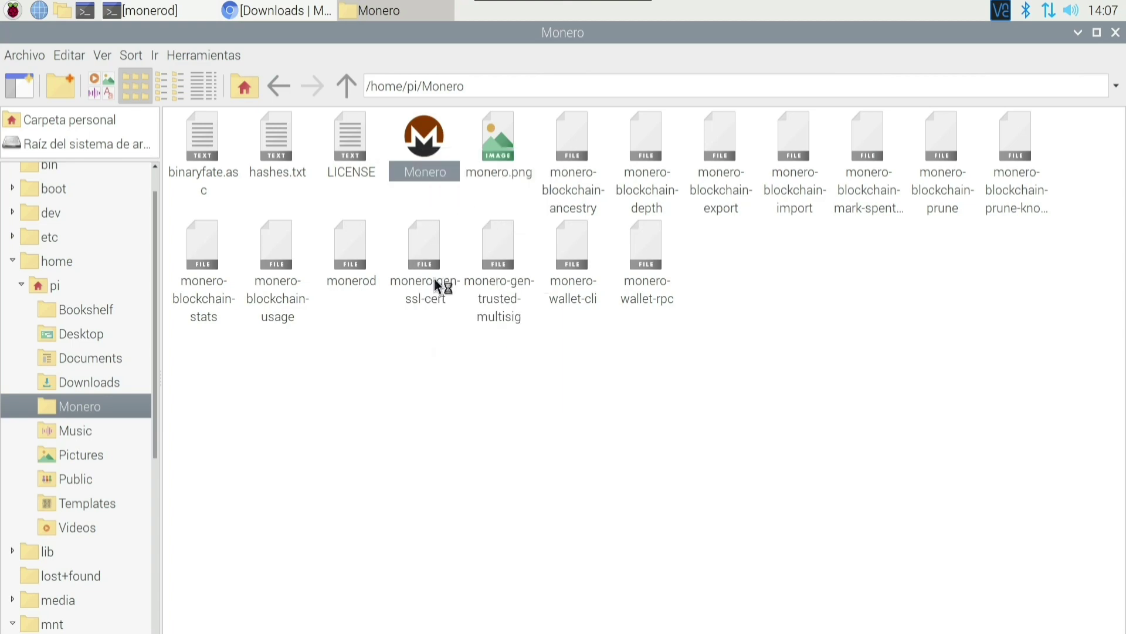
{"action": "left_click_drag", "start_coordinate": [362, 32], "coordinate": [705, 131]}
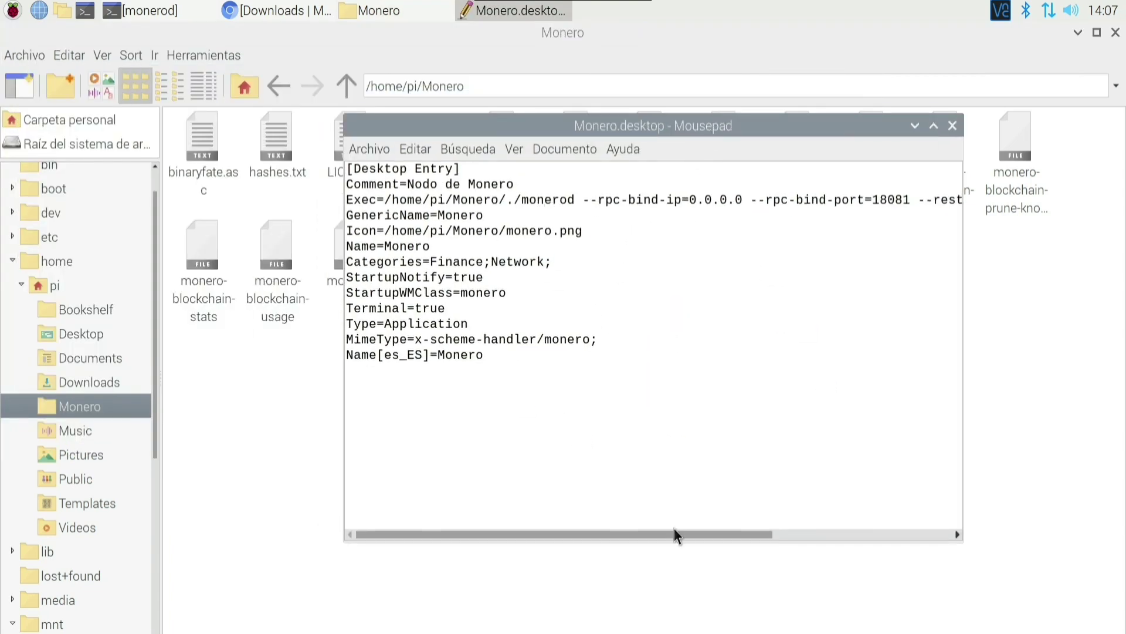
{"action": "left_click_drag", "start_coordinate": [743, 200], "coordinate": [591, 200]}
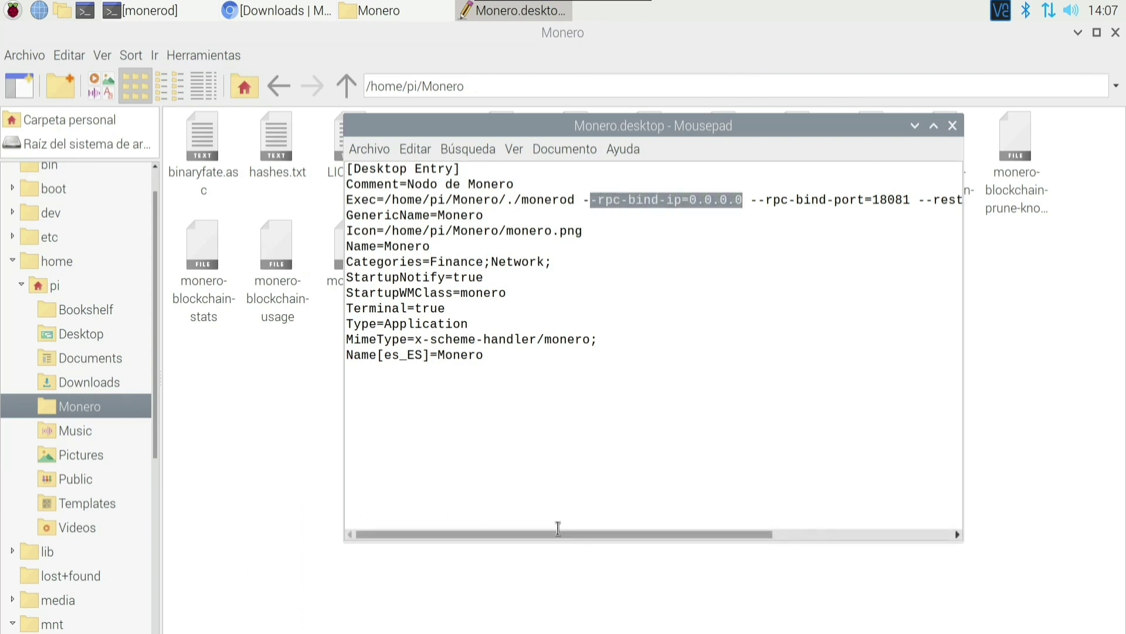
{"action": "left_click_drag", "start_coordinate": [572, 535], "coordinate": [713, 537]}
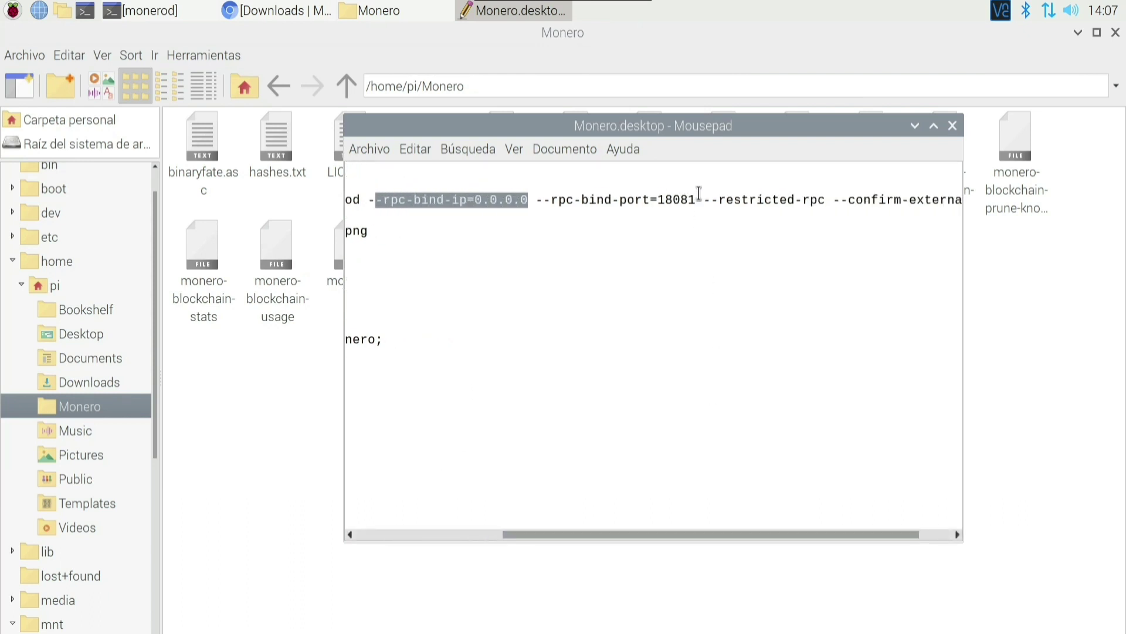
{"action": "left_click_drag", "start_coordinate": [697, 200], "coordinate": [552, 200]}
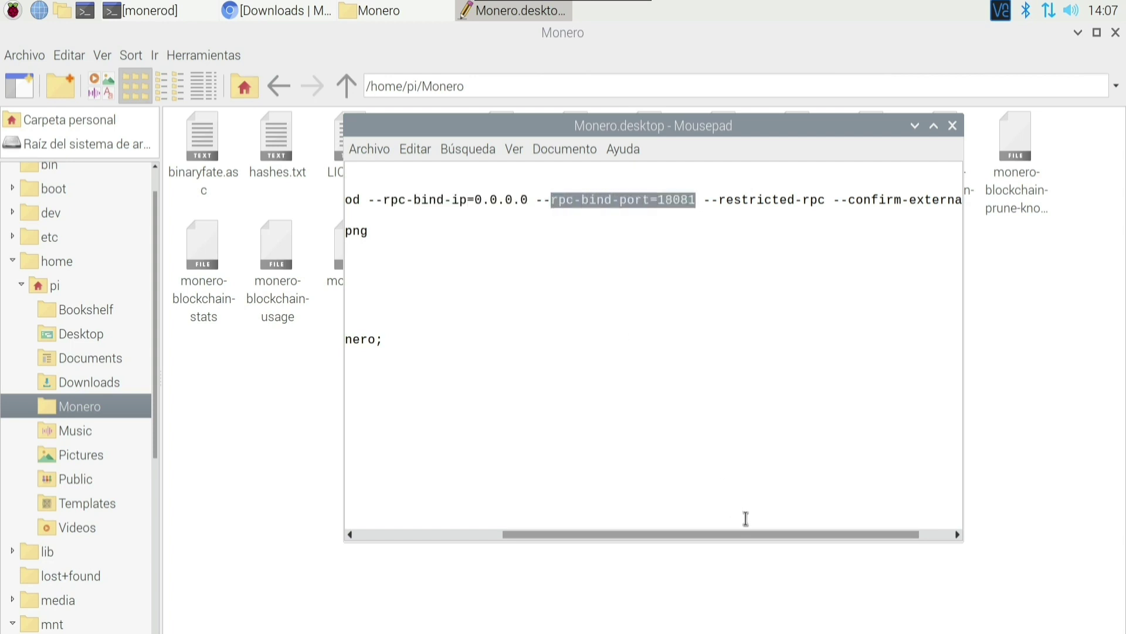
Examine the --restricted-rpc and --confirm-external-bind options at the end of the Exec line, and close the file.
{"action": "left_click_drag", "start_coordinate": [744, 537], "coordinate": [782, 538]}
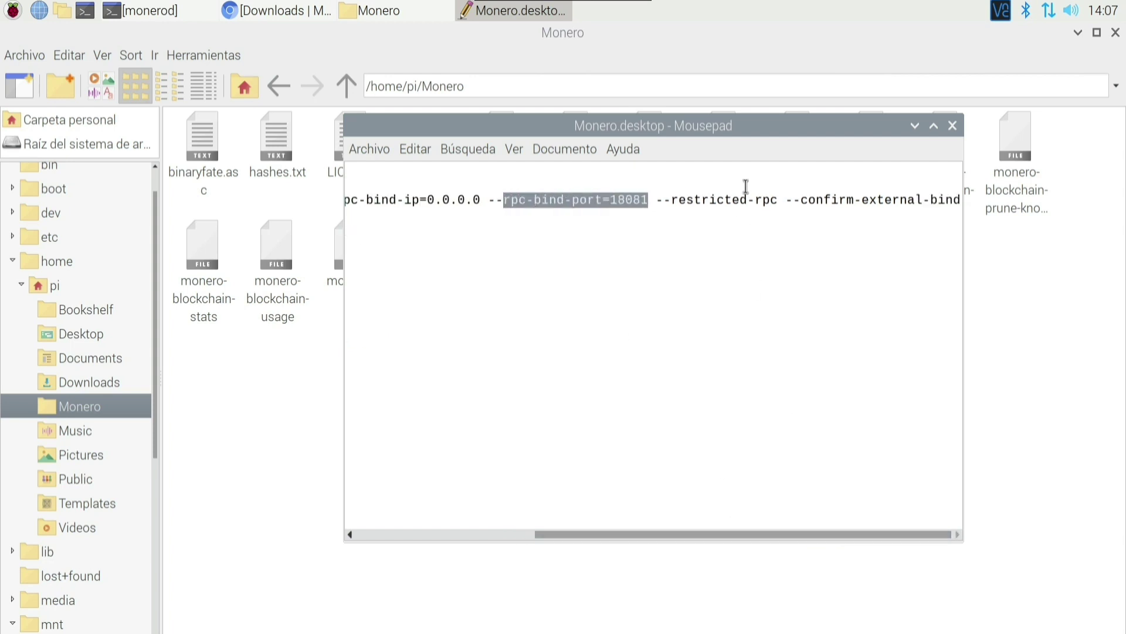
{"action": "left_click", "coordinate": [777, 199]}
{"action": "left_click_drag", "start_coordinate": [776, 199], "coordinate": [656, 200]}
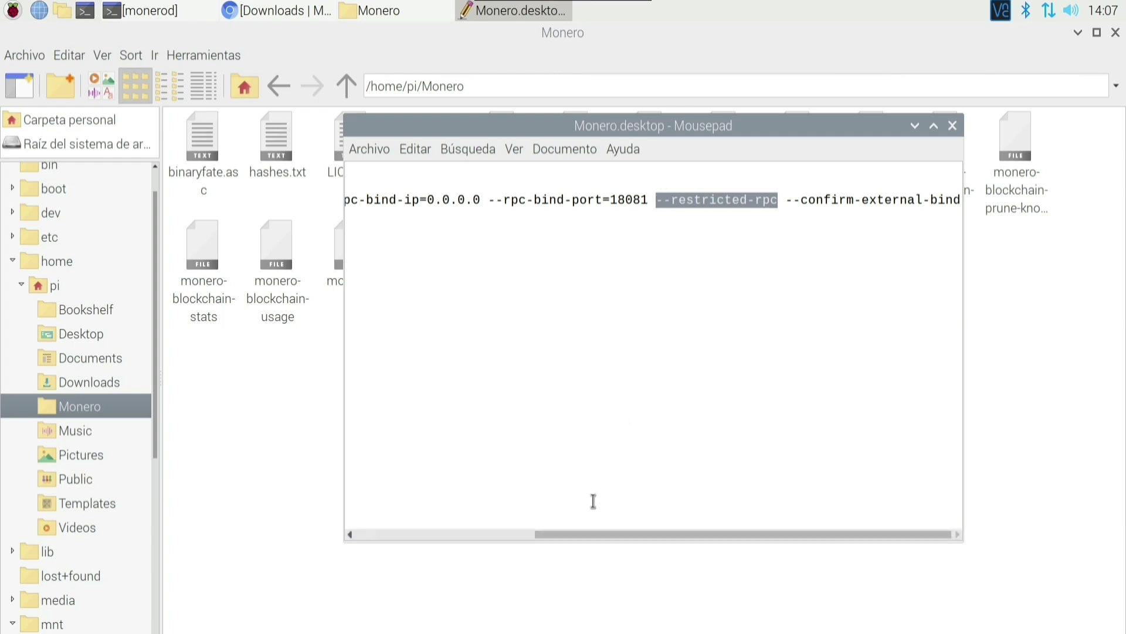
{"action": "left_click_drag", "start_coordinate": [779, 199], "coordinate": [657, 201]}
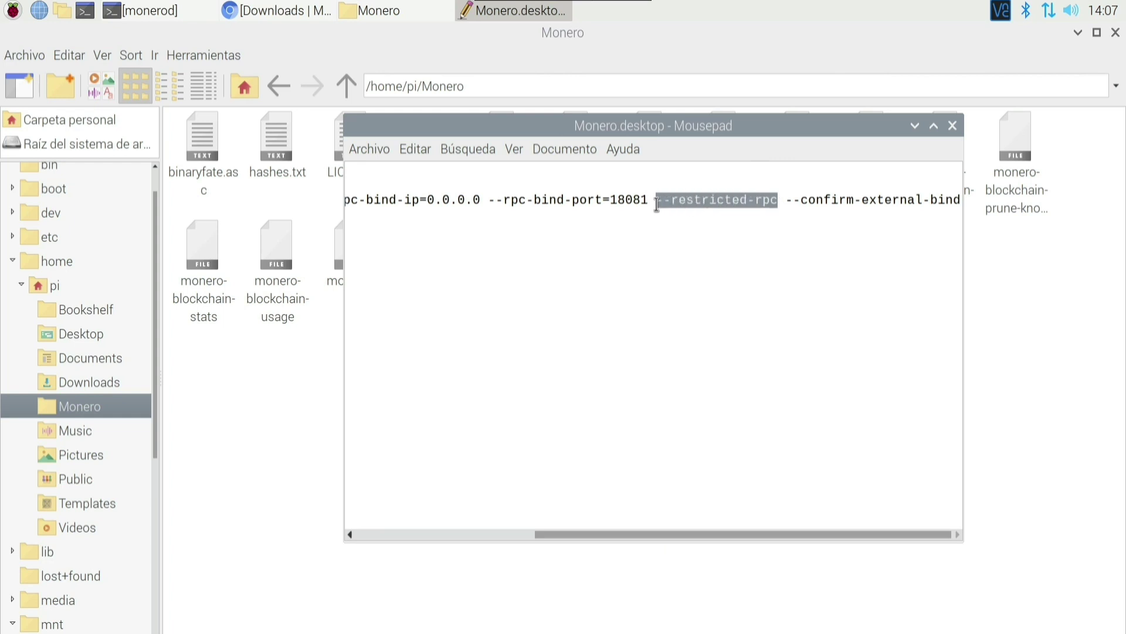
{"action": "left_click_drag", "start_coordinate": [786, 200], "coordinate": [981, 201]}
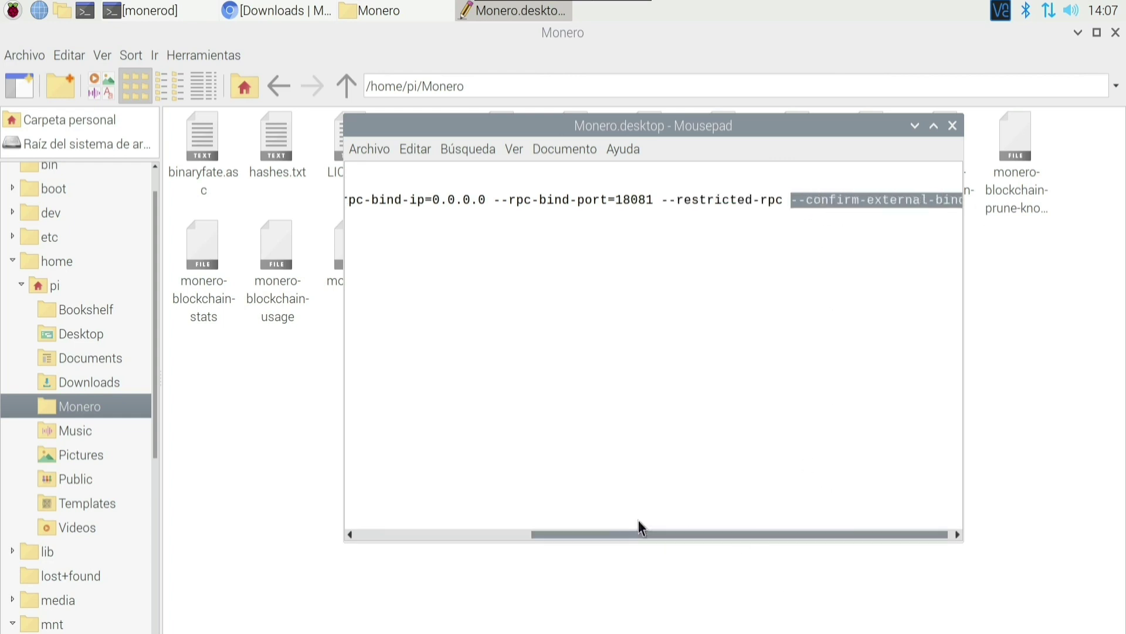
{"action": "left_click_drag", "start_coordinate": [687, 534], "coordinate": [463, 529]}
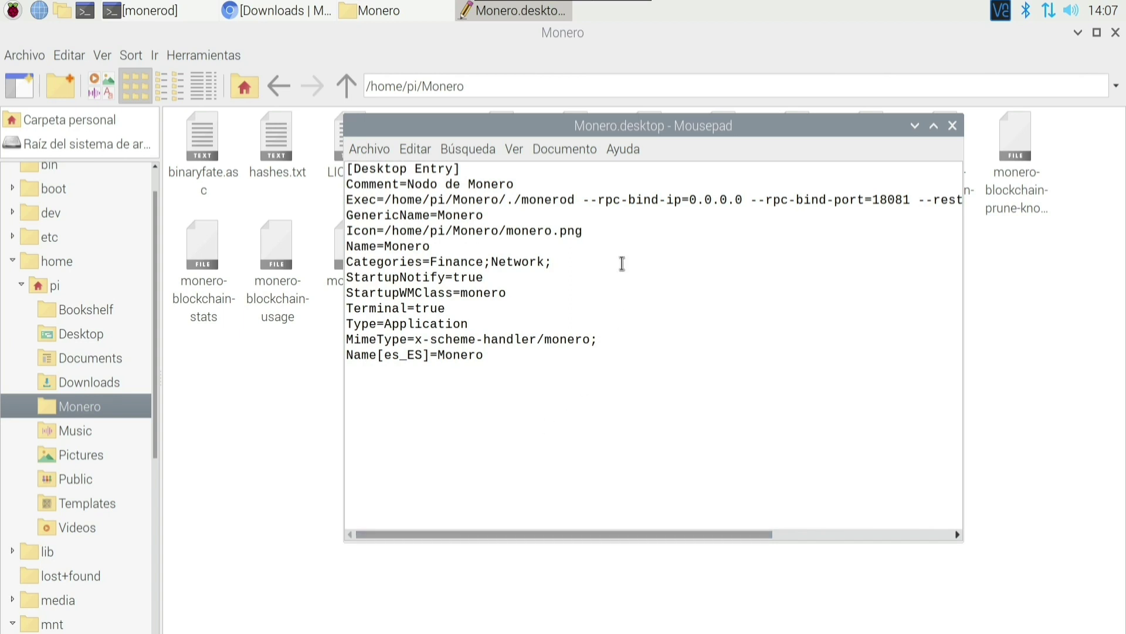
{"action": "left_click", "coordinate": [953, 125]}
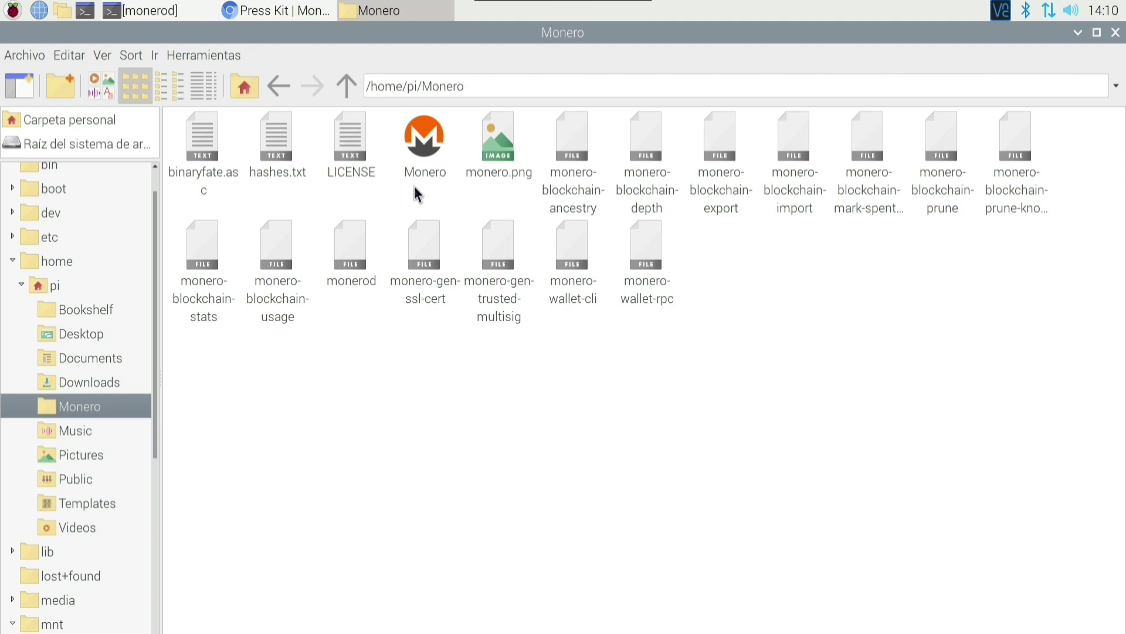
Switch to Chromium and review the Monero Symbol and Monero Logo downloads on the getmonero.org Press Kit page.
{"action": "left_click", "coordinate": [280, 11]}
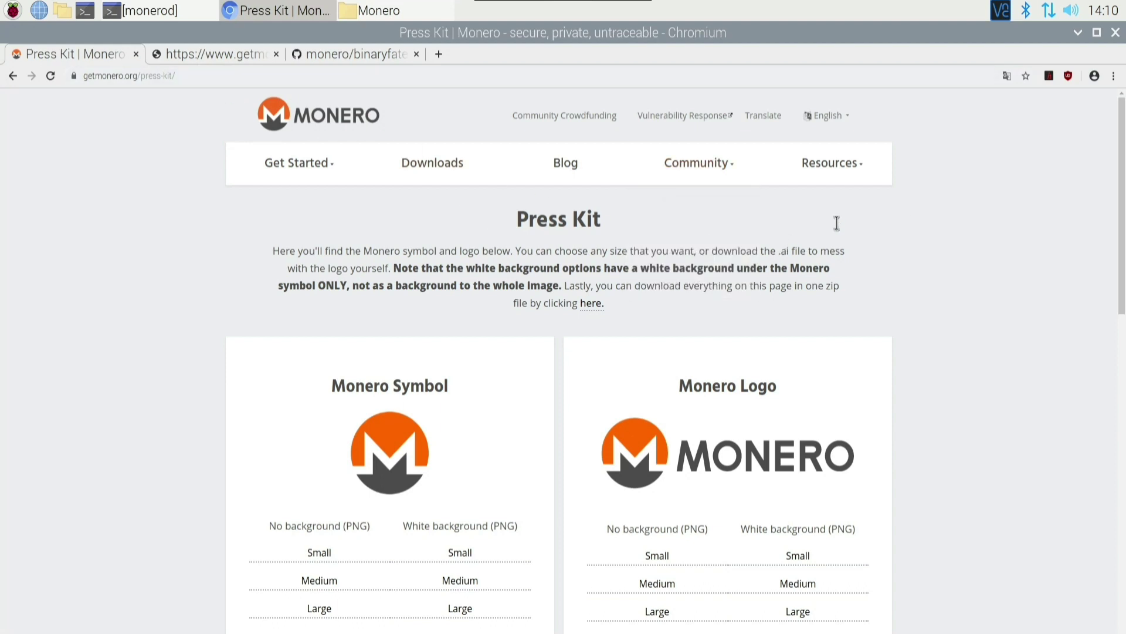
{"action": "mouse_move", "coordinate": [853, 162]}
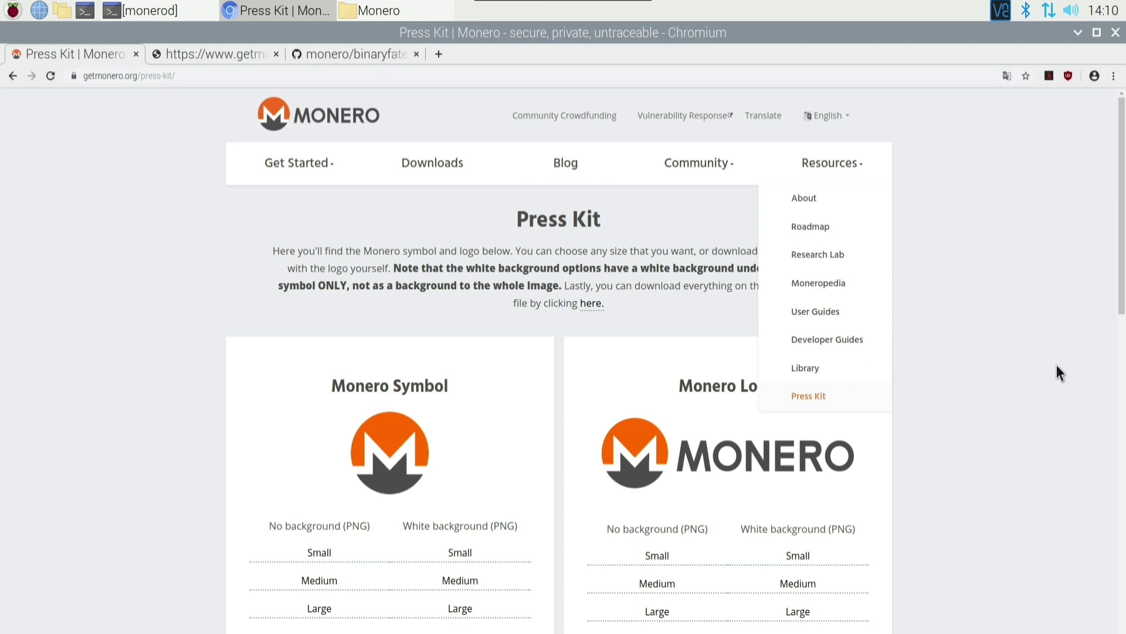
{"action": "scroll", "coordinate": [542, 348], "scroll_direction": "down", "scroll_amount": 3}
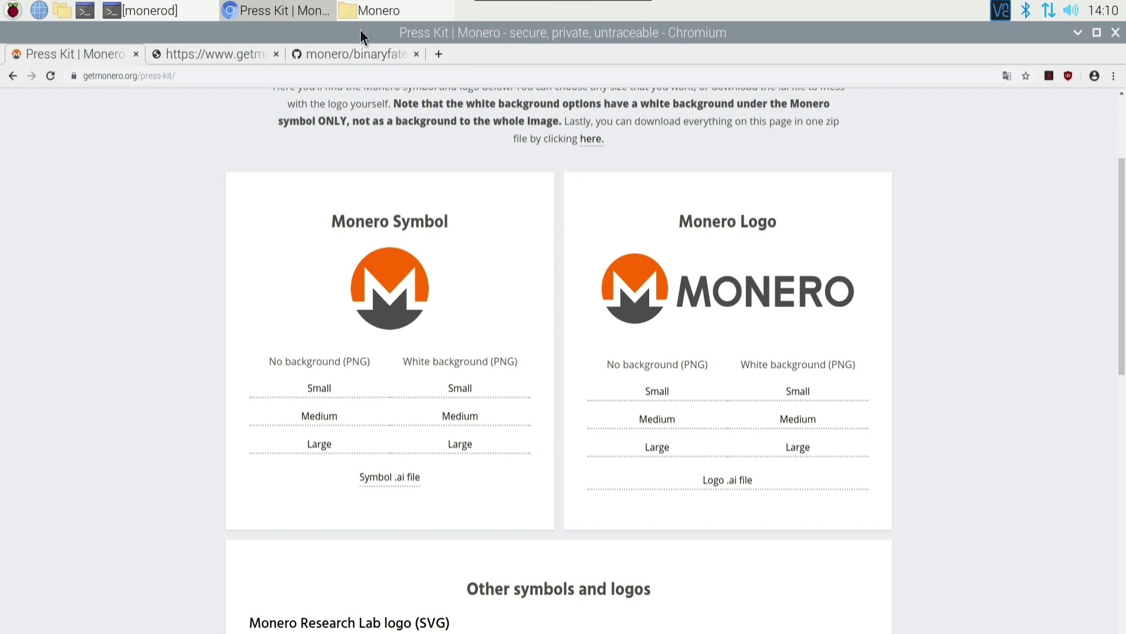
Switch back to the file manager, view monero.png in the image viewer, close it and deselect the file.
{"action": "left_click", "coordinate": [392, 11]}
{"action": "left_click", "coordinate": [501, 141]}
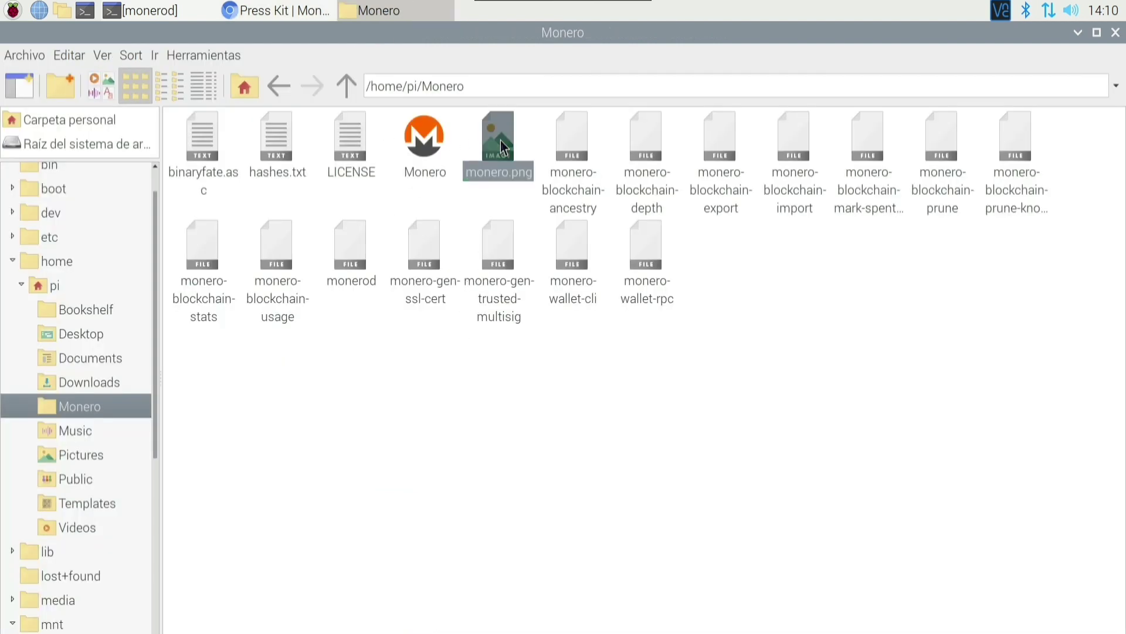
{"action": "double_click", "coordinate": [498, 132]}
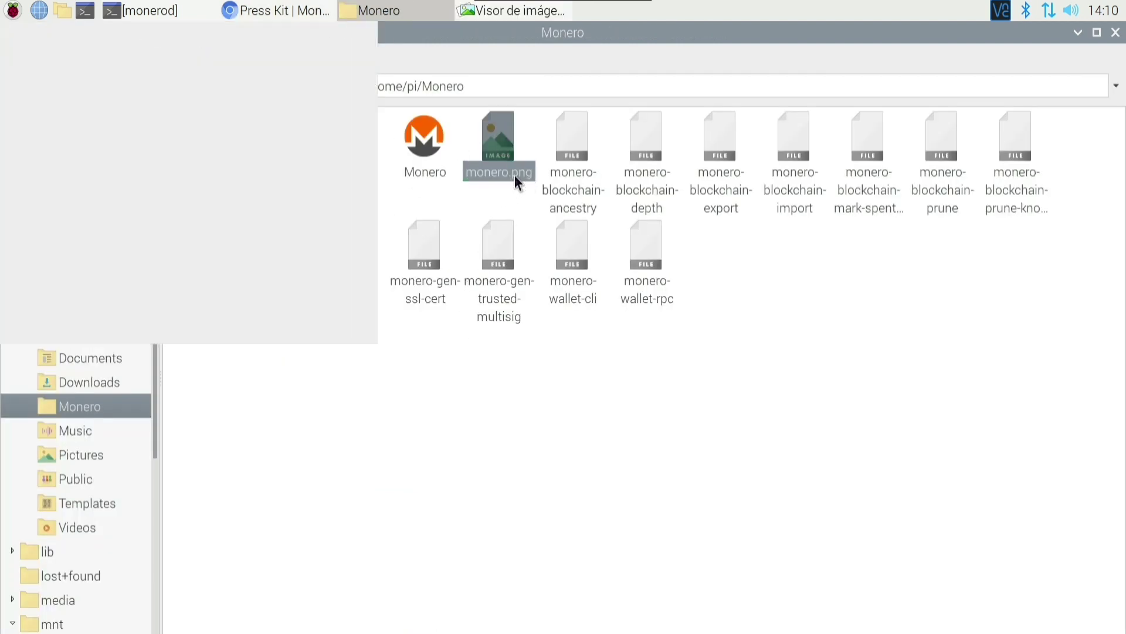
{"action": "left_click", "coordinate": [1116, 34]}
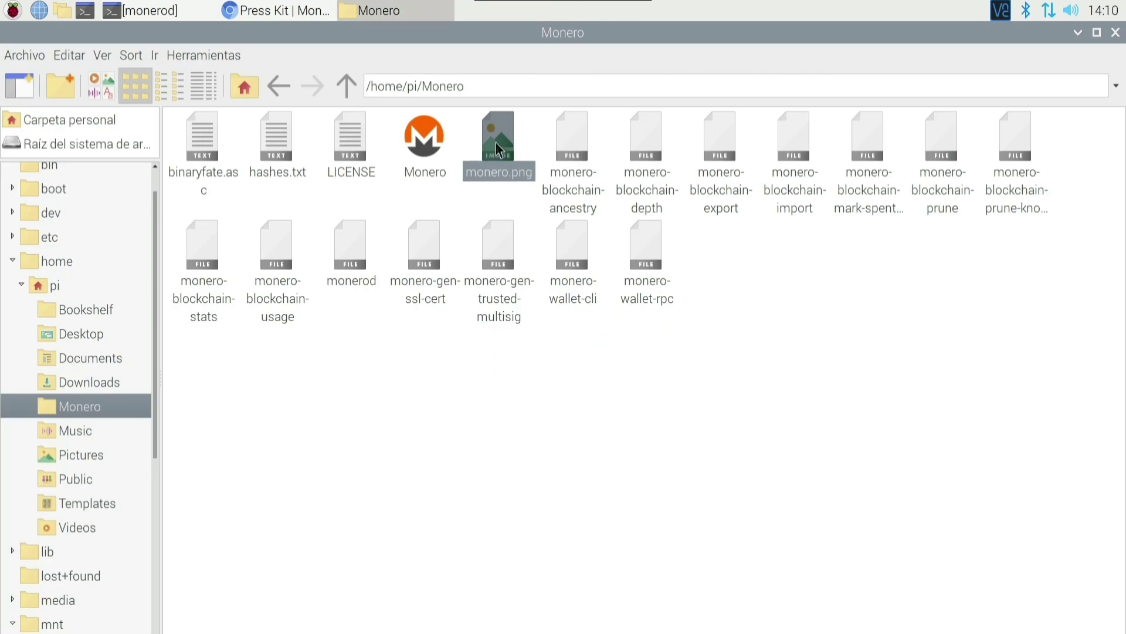
{"action": "left_click", "coordinate": [501, 458]}
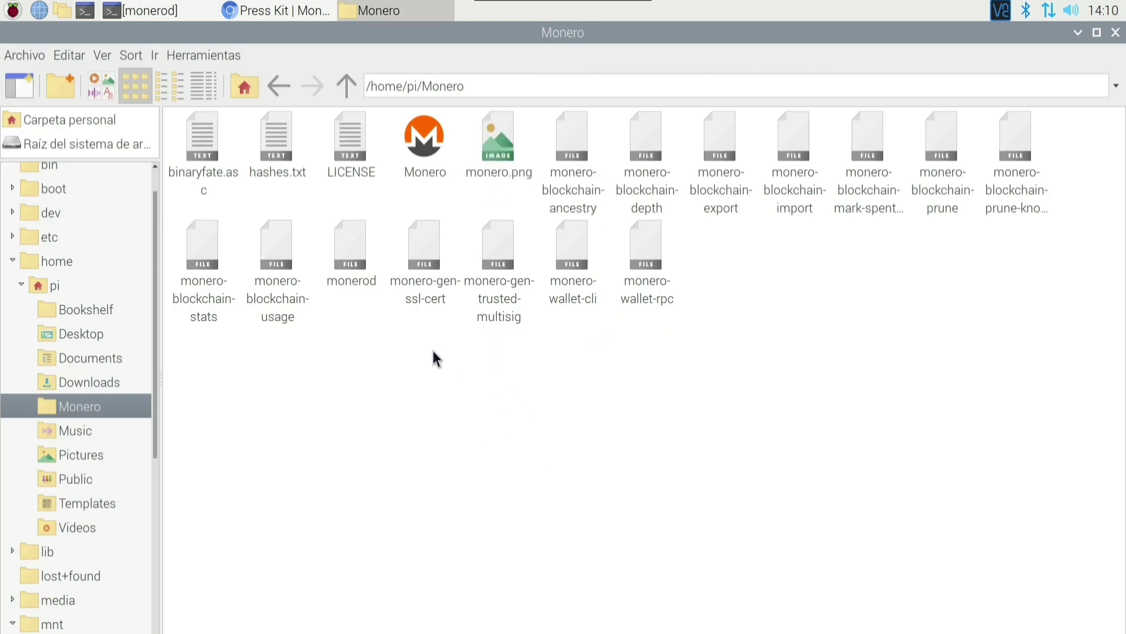
{"action": "right_click", "coordinate": [535, 356]}
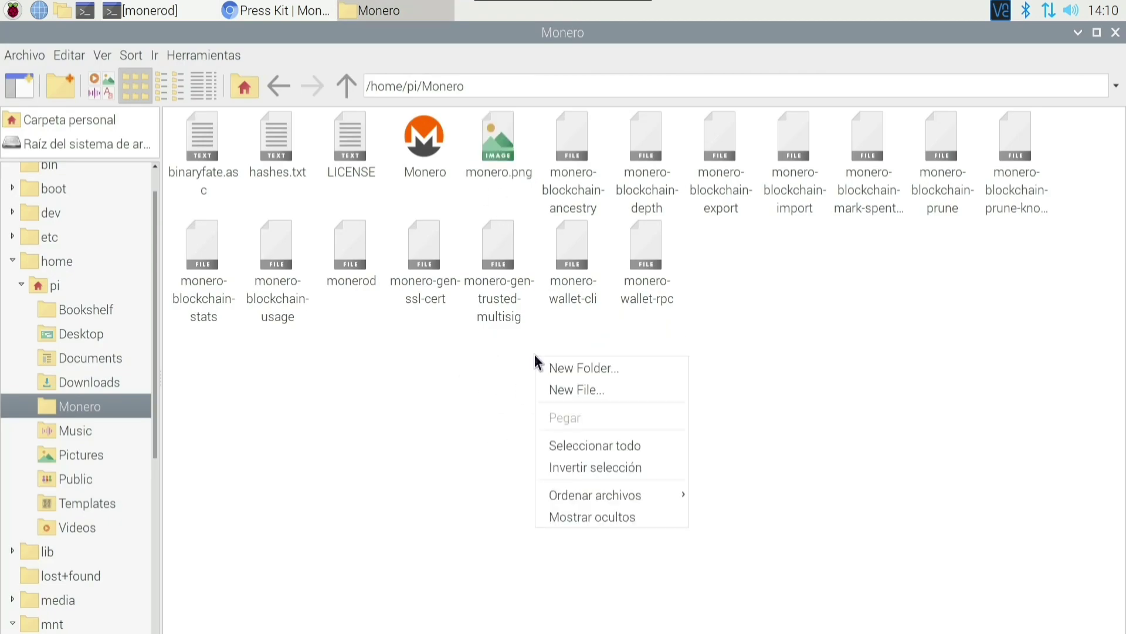
{"action": "left_click", "coordinate": [596, 387]}
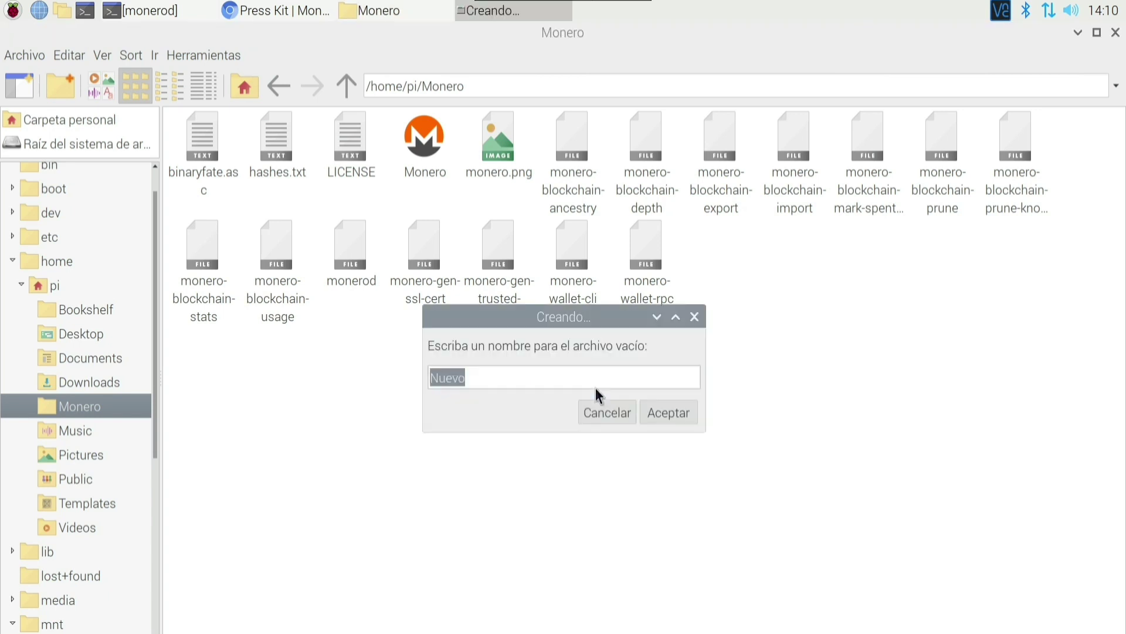
{"action": "type", "text": "monero.desktop"}
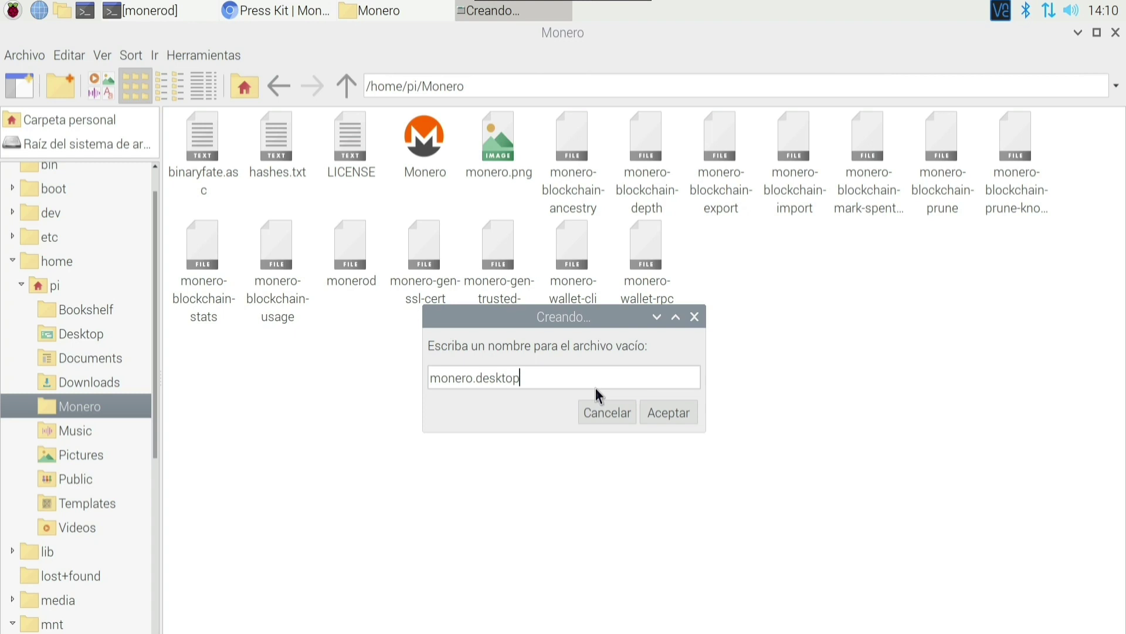
{"action": "left_click", "coordinate": [616, 412]}
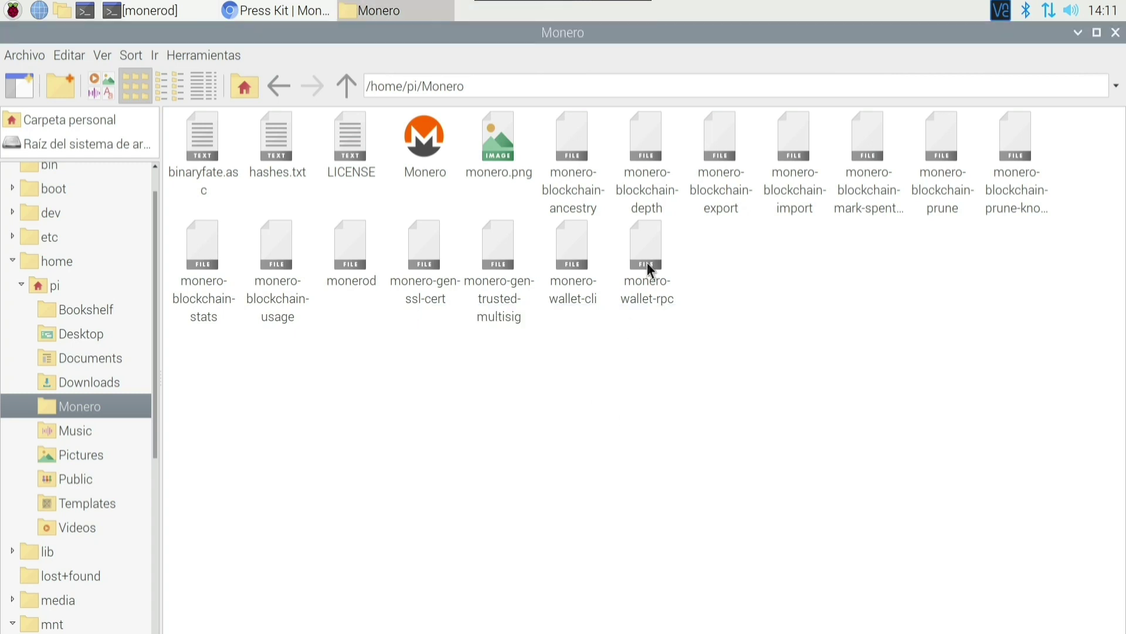
Create an empty file named moneros.desktop in the /home/pi/Monero folder.
{"action": "left_click", "coordinate": [439, 140]}
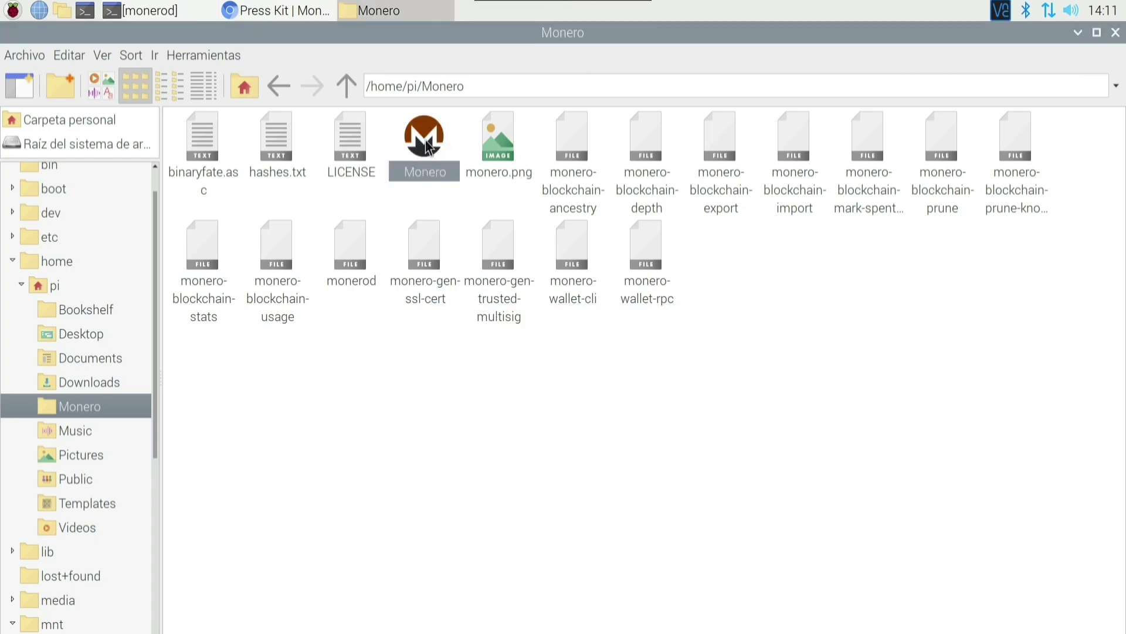
{"action": "right_click", "coordinate": [484, 431]}
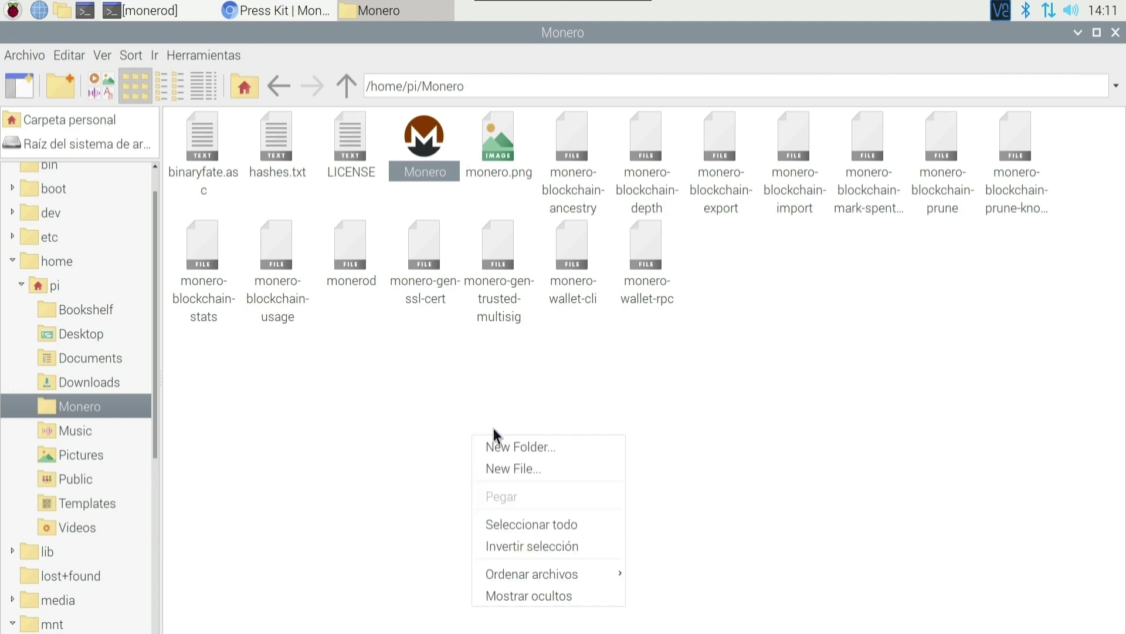
{"action": "left_click", "coordinate": [558, 449]}
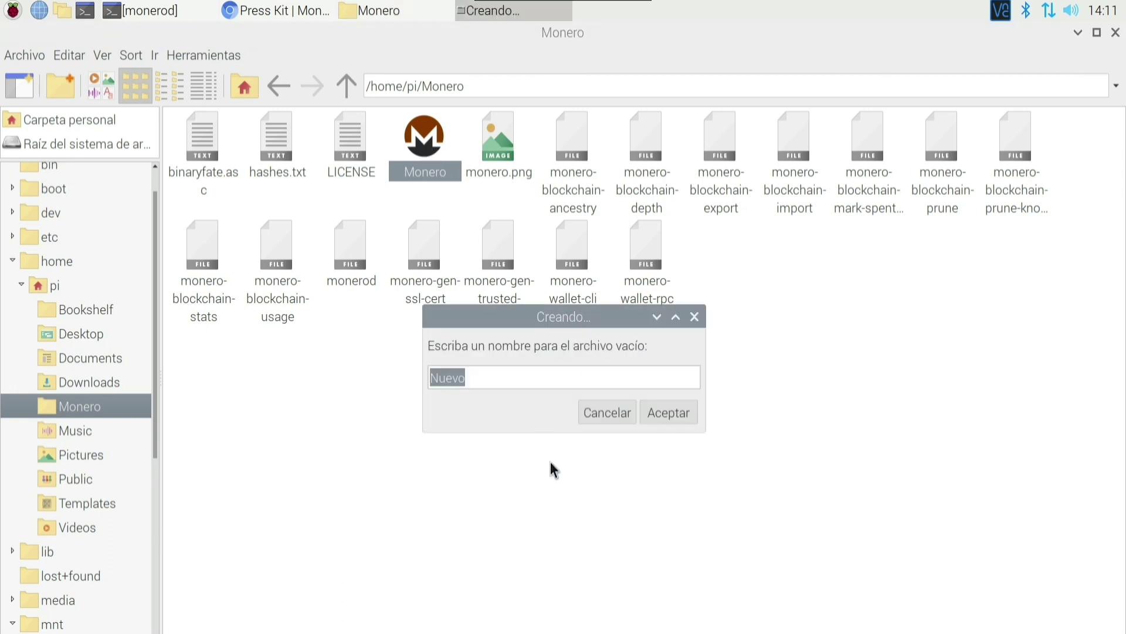
{"action": "type", "text": "monero"}
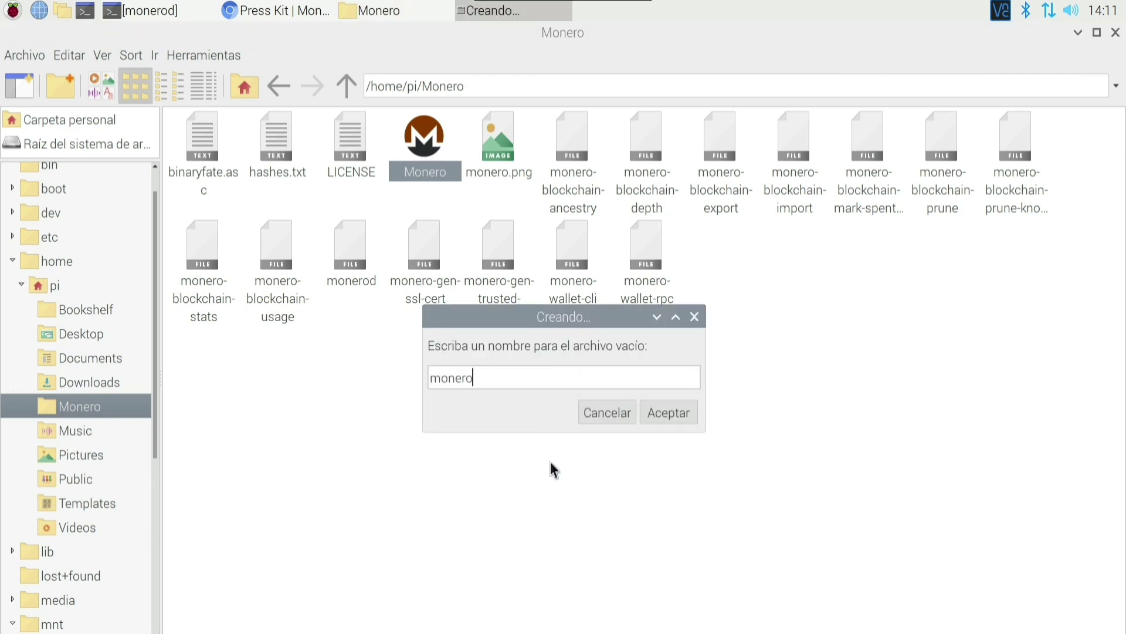
{"action": "type", "text": "s.desktop"}
{"action": "left_click", "coordinate": [681, 410]}
{"action": "left_click", "coordinate": [723, 262]}
{"action": "left_click", "coordinate": [413, 324]}
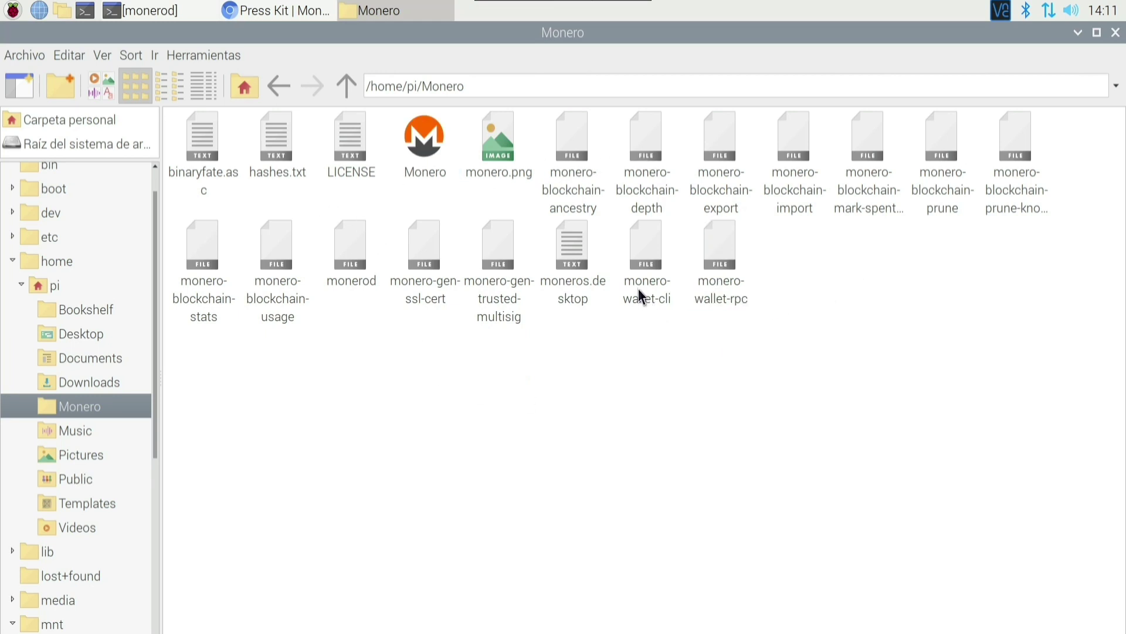
Open moneros.desktop in the text editor to view its contents, and close it.
{"action": "left_click", "coordinate": [558, 254]}
{"action": "left_click", "coordinate": [615, 364]}
{"action": "left_click", "coordinate": [579, 262]}
{"action": "right_click", "coordinate": [580, 262]}
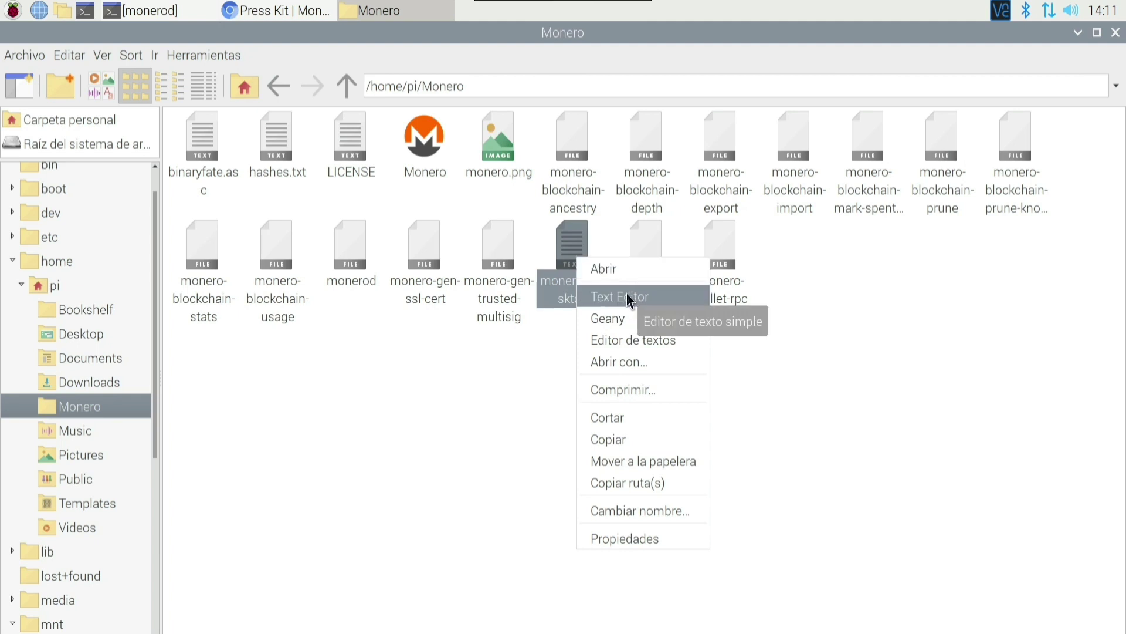
{"action": "left_click", "coordinate": [627, 296]}
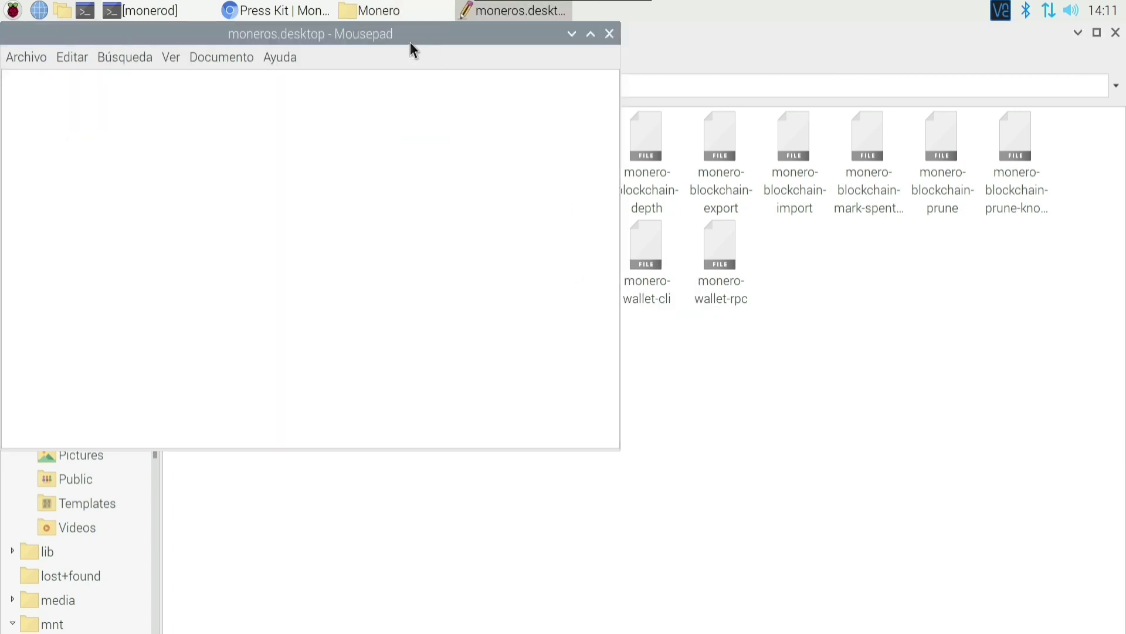
{"action": "left_click_drag", "start_coordinate": [563, 71], "coordinate": [903, 126]}
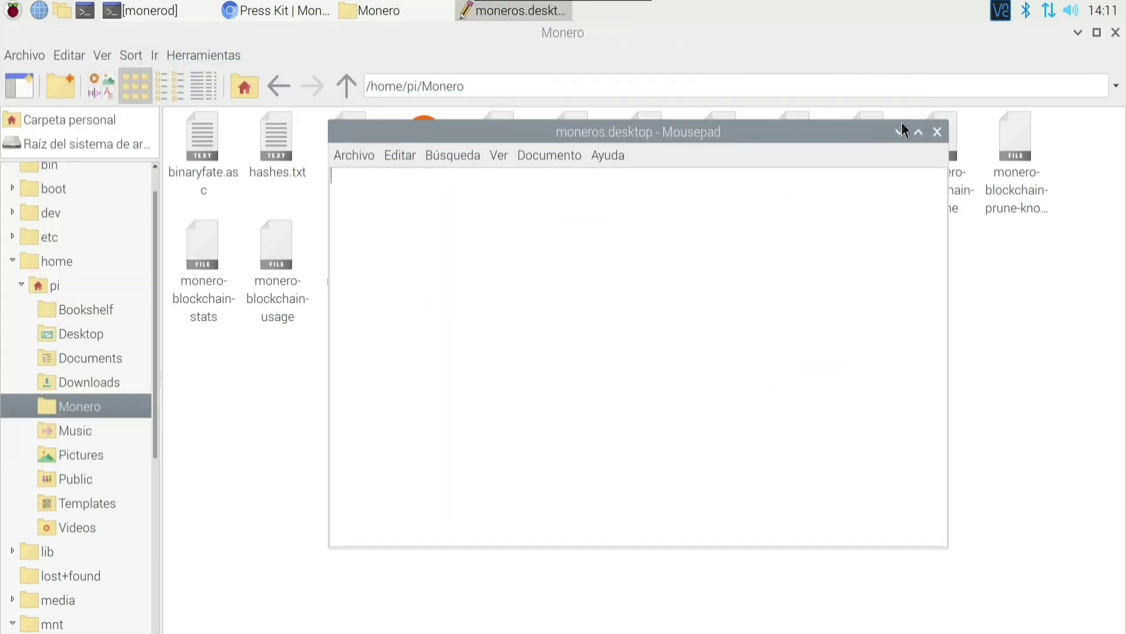
{"action": "left_click", "coordinate": [938, 131]}
Open the Monero launcher file in the text editor, select its entire text and minimize the editor window.
{"action": "left_click", "coordinate": [427, 151]}
{"action": "right_click", "coordinate": [427, 151]}
{"action": "left_click", "coordinate": [467, 192]}
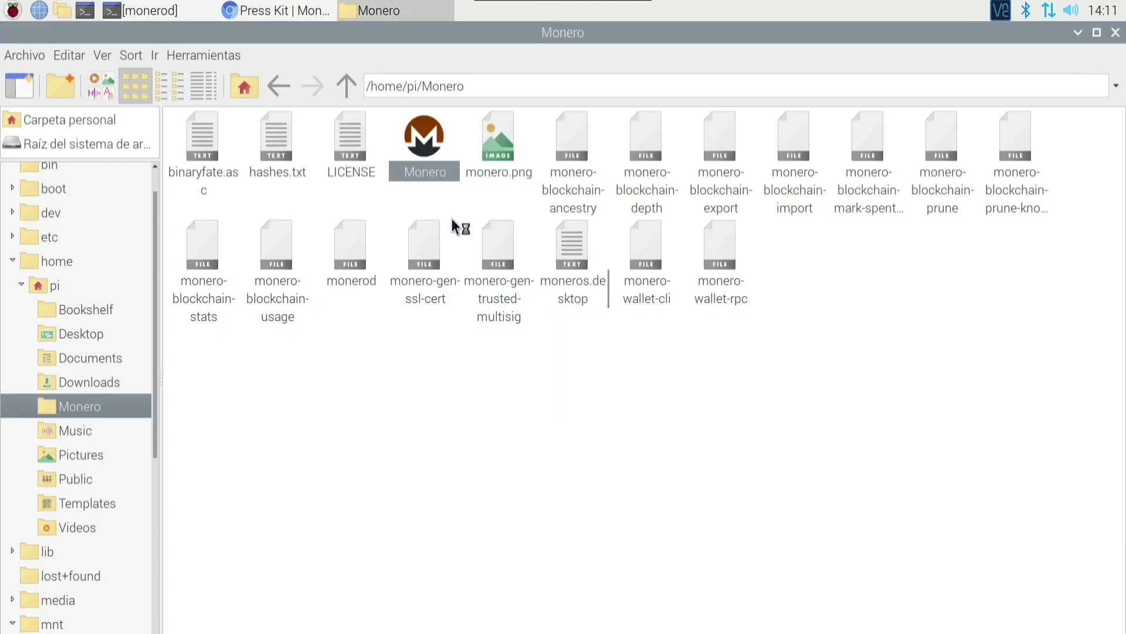
{"action": "left_click_drag", "start_coordinate": [358, 78], "coordinate": [626, 205]}
{"action": "left_click_drag", "start_coordinate": [407, 395], "coordinate": [233, 192]}
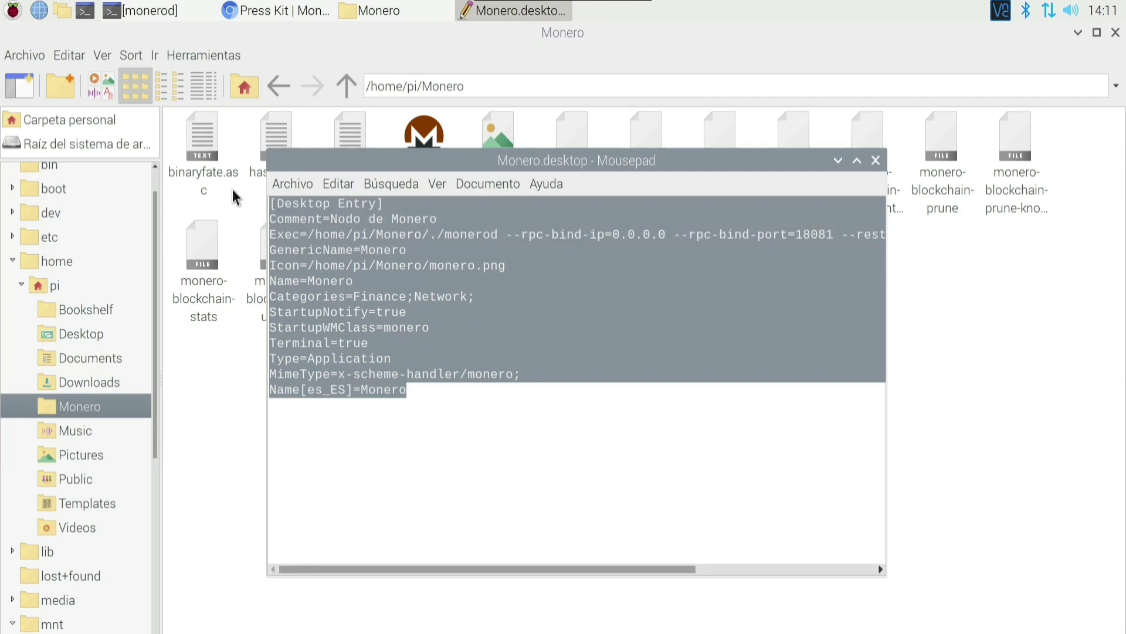
{"action": "left_click", "coordinate": [839, 161]}
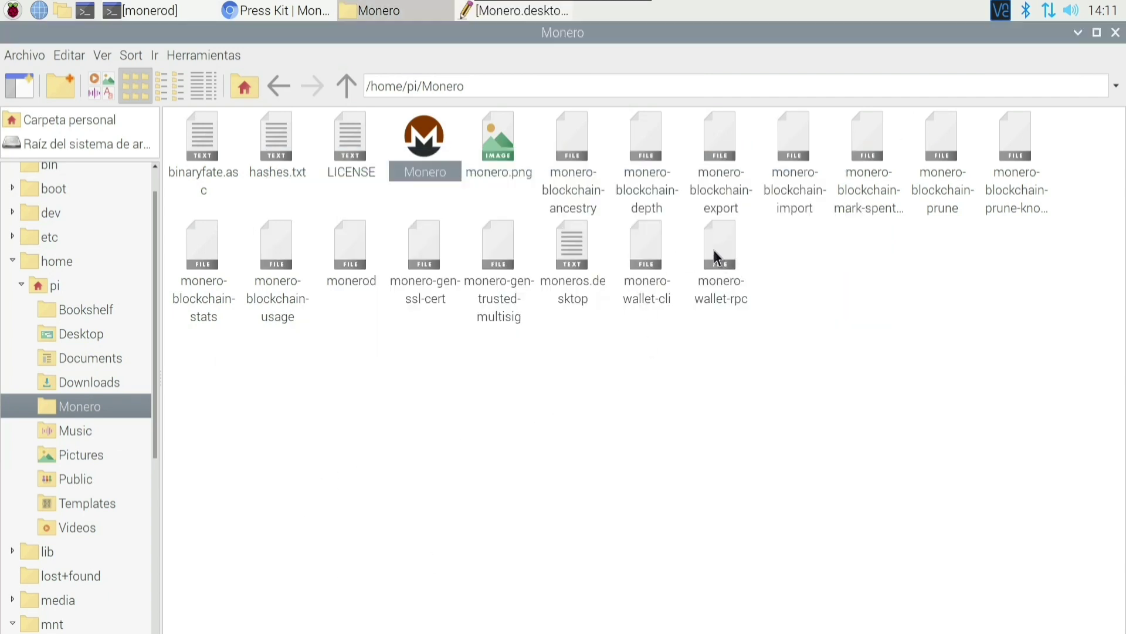
Open moneros.desktop in the text editor, paste the copied launcher text into it, and close it with the changes saved.
{"action": "right_click", "coordinate": [573, 252]}
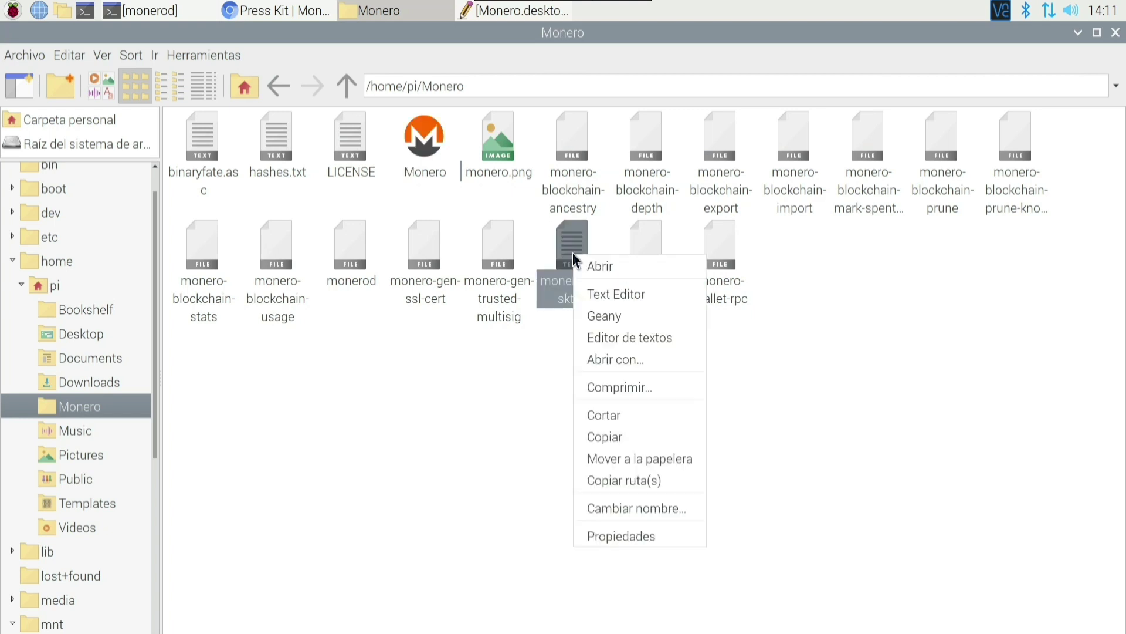
{"action": "left_click", "coordinate": [597, 288]}
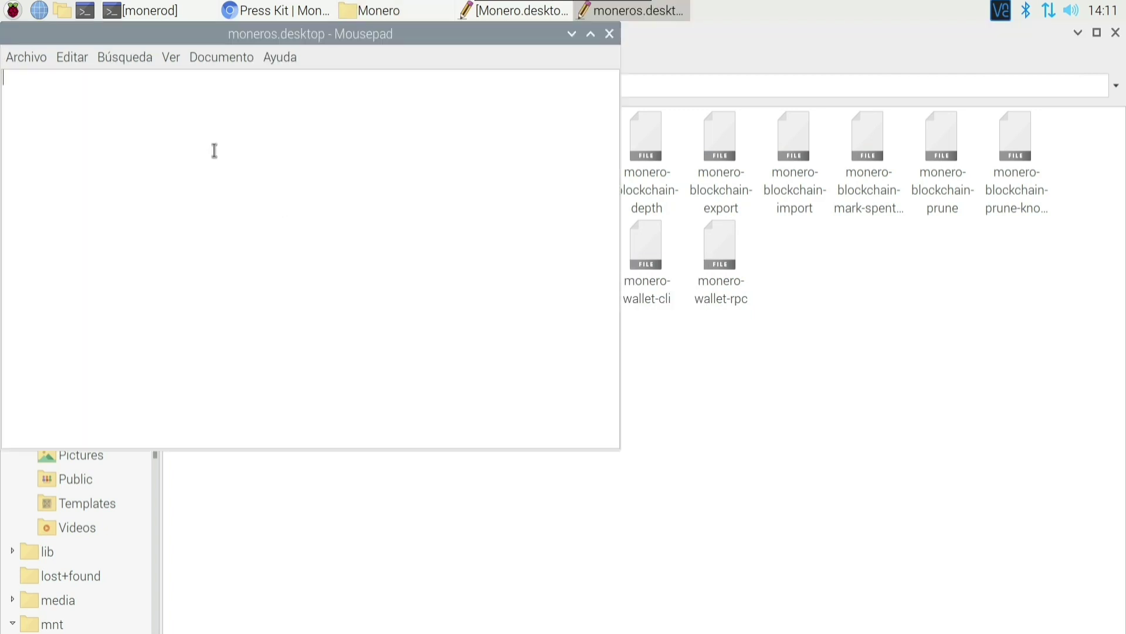
{"action": "key", "text": "ctrl+v"}
{"action": "left_click_drag", "start_coordinate": [552, 33], "coordinate": [771, 82]}
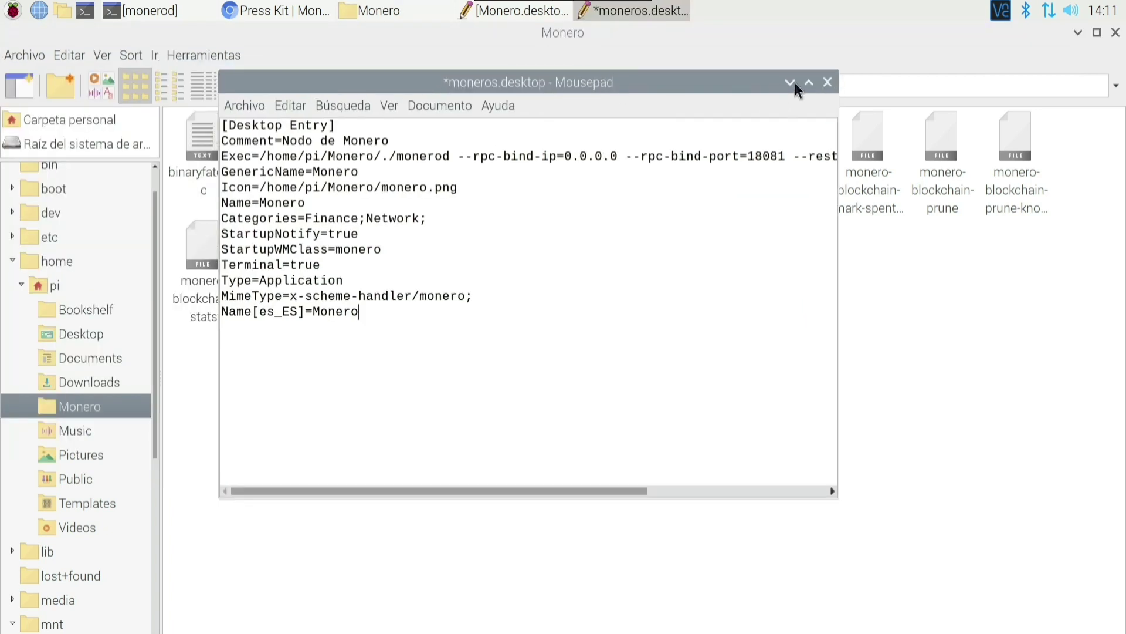
{"action": "left_click", "coordinate": [828, 83]}
{"action": "left_click", "coordinate": [654, 355]}
{"action": "left_click", "coordinate": [610, 350]}
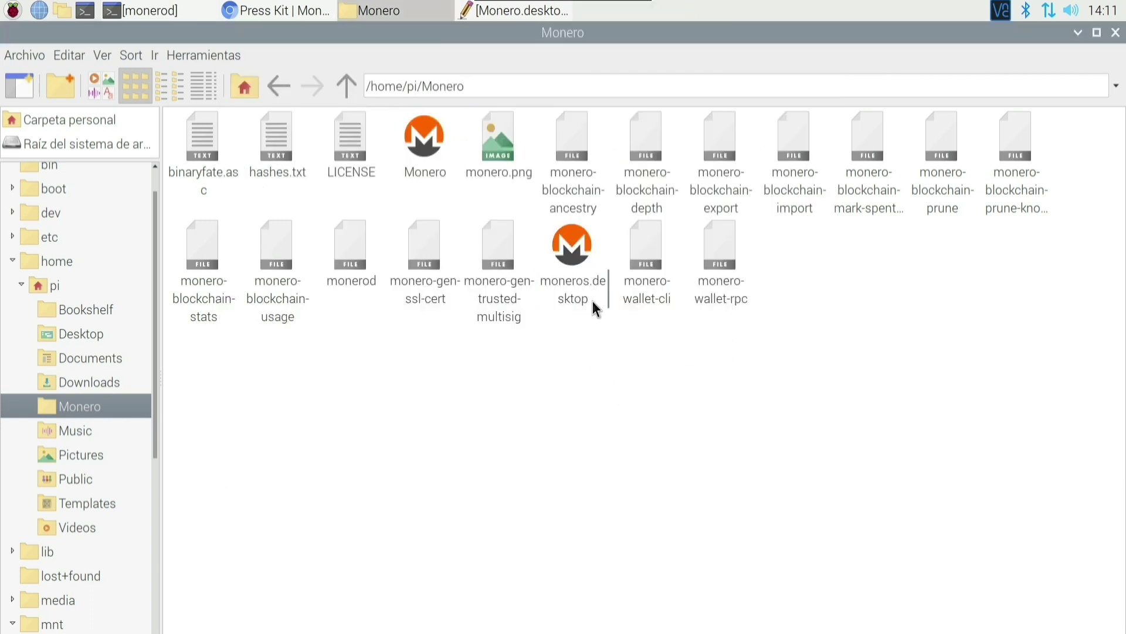
Move the moneros.desktop file to the trash.
{"action": "left_click", "coordinate": [562, 253]}
{"action": "key", "text": "Delete"}
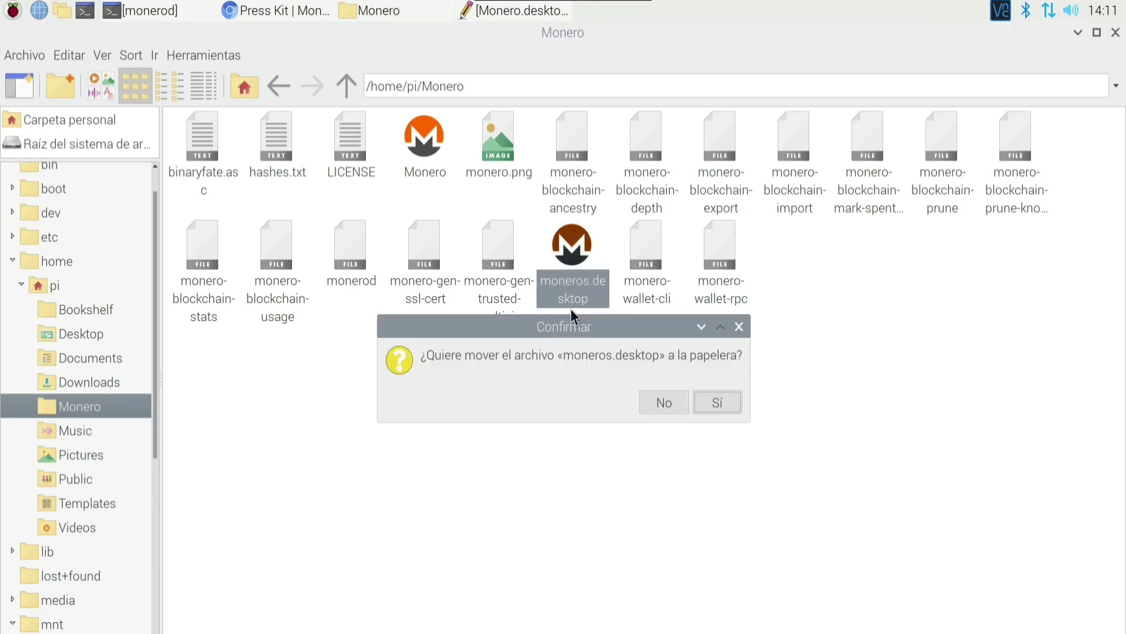
{"action": "key", "text": "Return"}
Switch back to the Monero.desktop text and highlight the path and the monerod program name in its Exec line.
{"action": "left_click", "coordinate": [420, 149]}
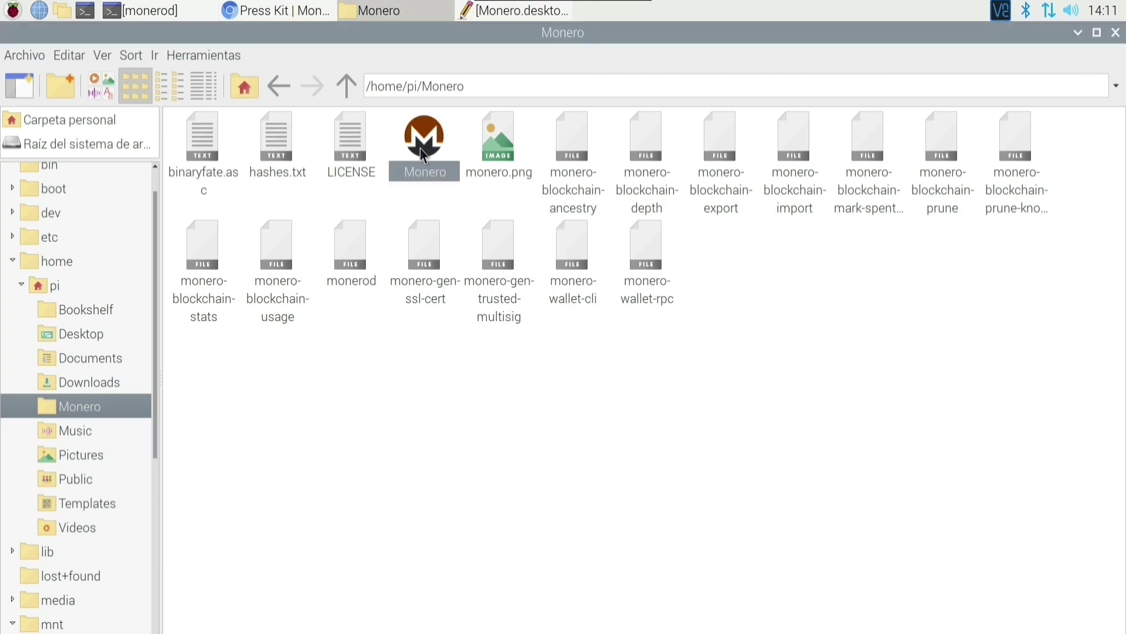
{"action": "left_click", "coordinate": [468, 12]}
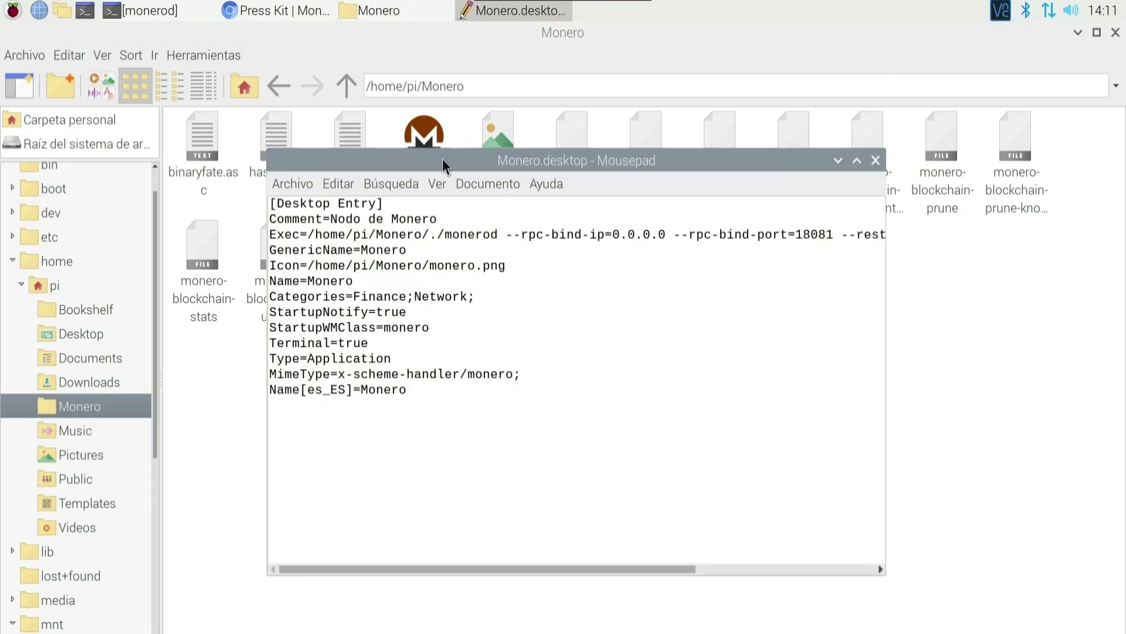
{"action": "left_click_drag", "start_coordinate": [440, 161], "coordinate": [536, 153]}
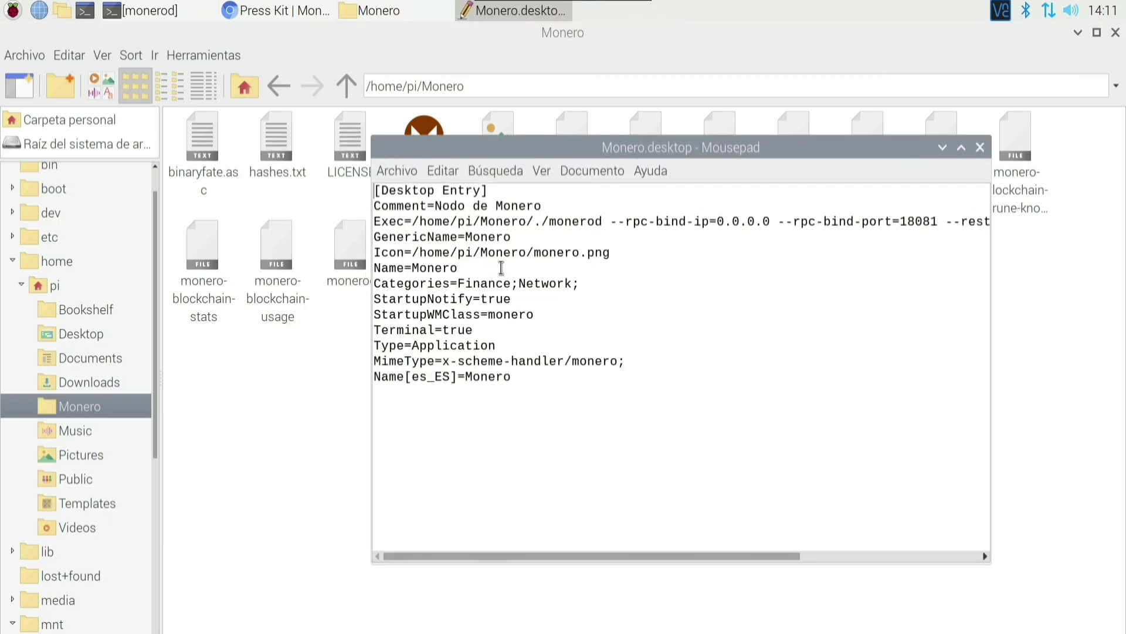
{"action": "left_click_drag", "start_coordinate": [711, 151], "coordinate": [636, 425]}
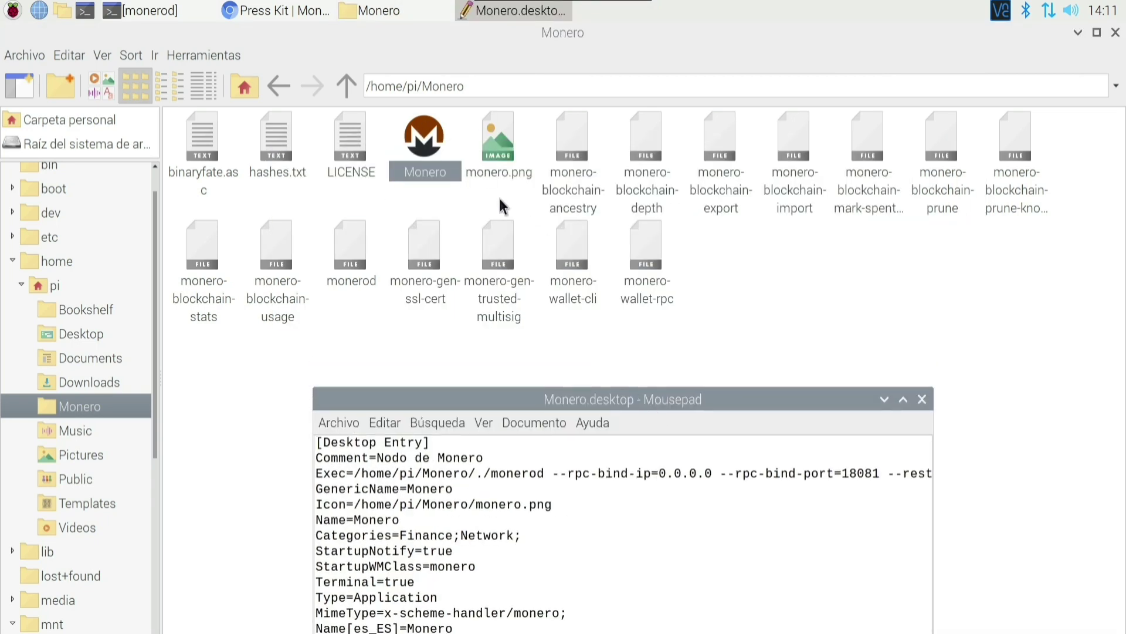
{"action": "left_click_drag", "start_coordinate": [579, 327], "coordinate": [595, 154]}
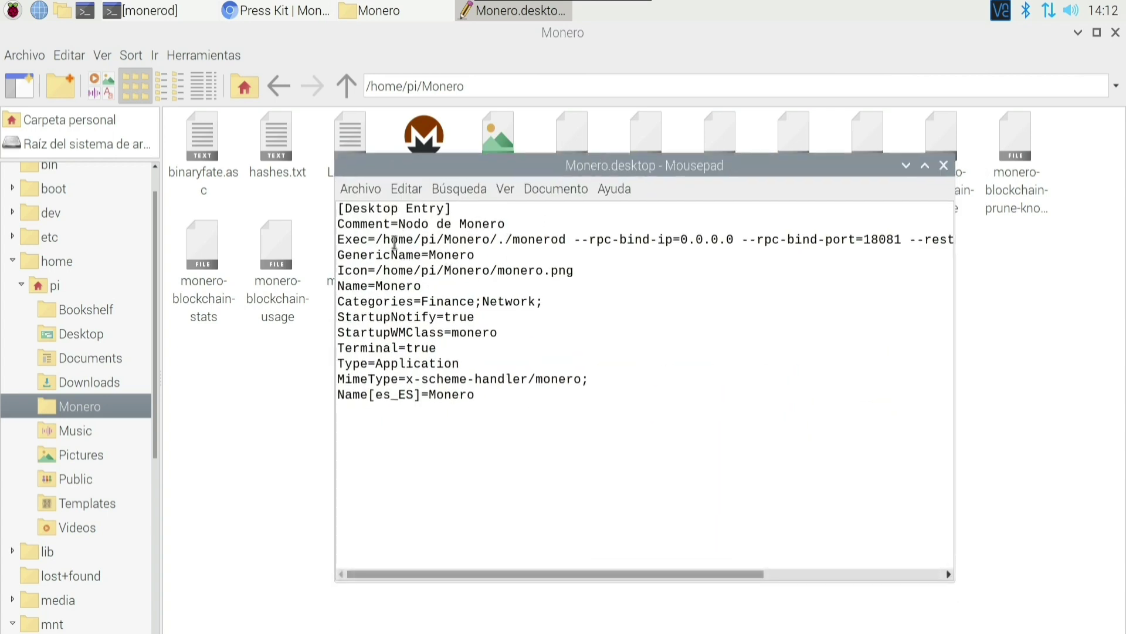
{"action": "left_click_drag", "start_coordinate": [375, 241], "coordinate": [459, 241]}
{"action": "double_click", "coordinate": [561, 241]}
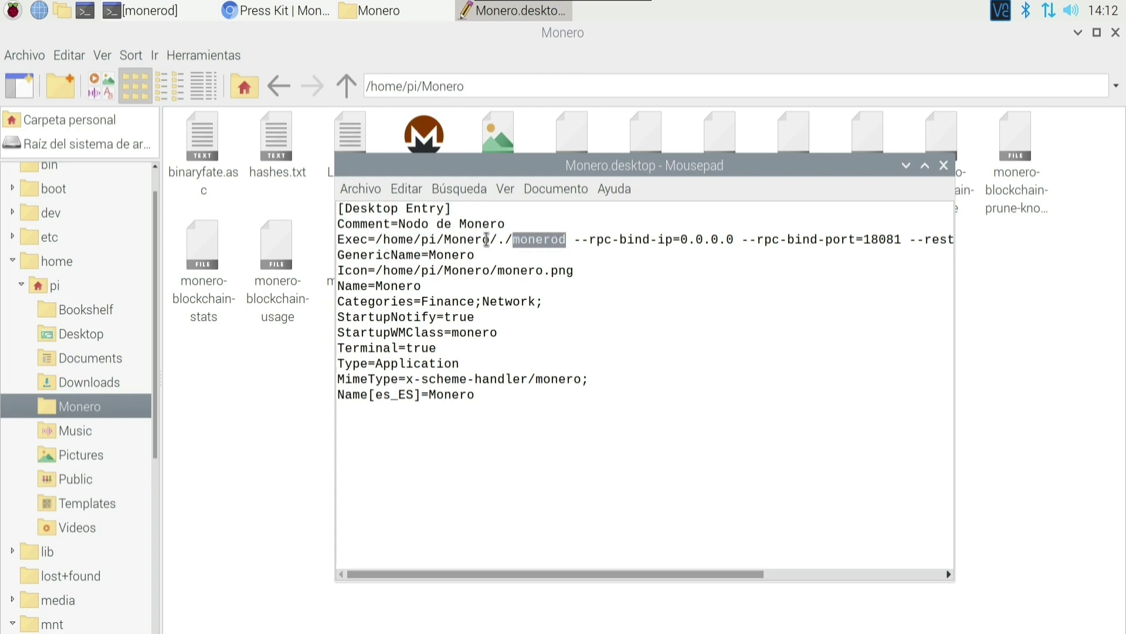
Highlight in turn the Exec line's --rpc-bind-ip=0.0.0.0, --rpc-bind-port=18081, --restricted-rpc and --confirm-external-bind options.
{"action": "left_click_drag", "start_coordinate": [573, 241], "coordinate": [951, 240]}
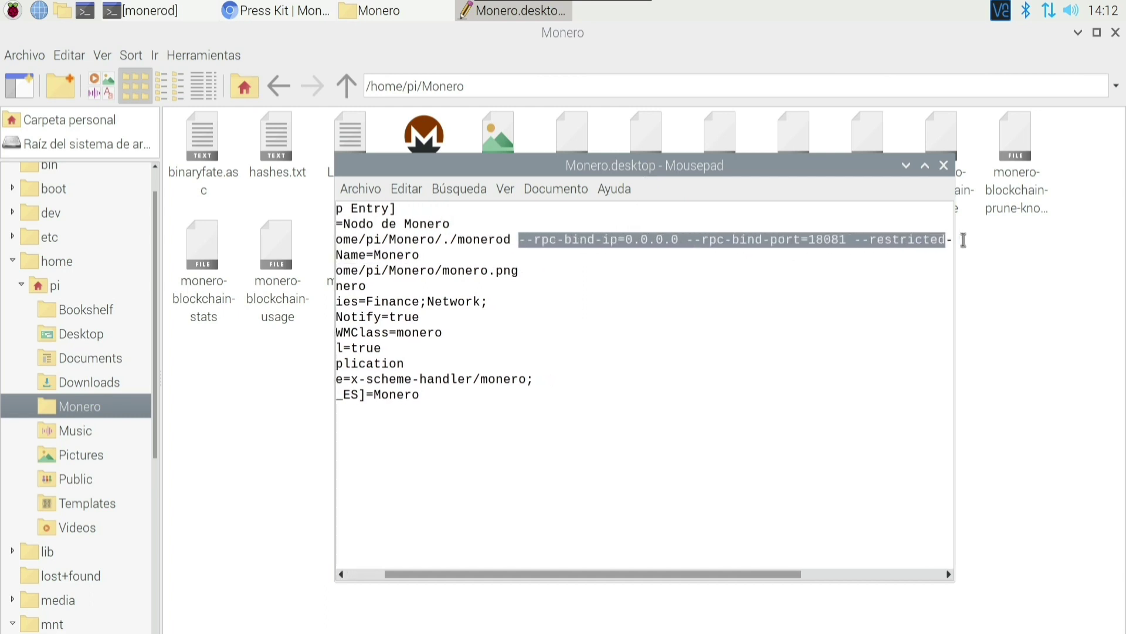
{"action": "left_click_drag", "start_coordinate": [612, 572], "coordinate": [575, 573]}
{"action": "left_click_drag", "start_coordinate": [735, 241], "coordinate": [576, 238]}
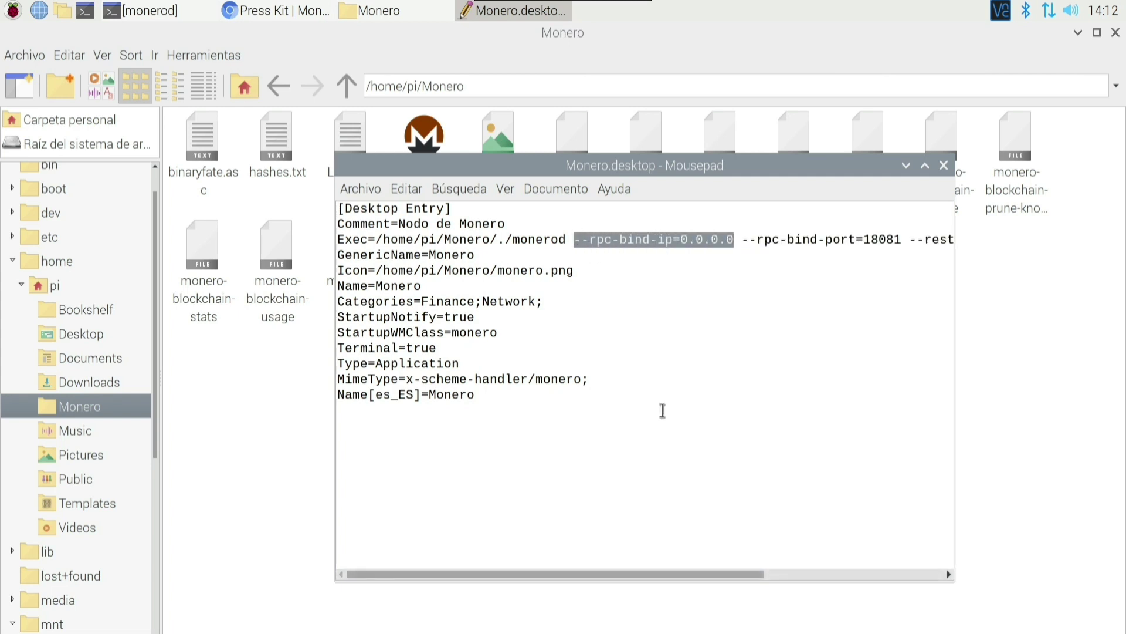
{"action": "left_click_drag", "start_coordinate": [652, 575], "coordinate": [726, 569]}
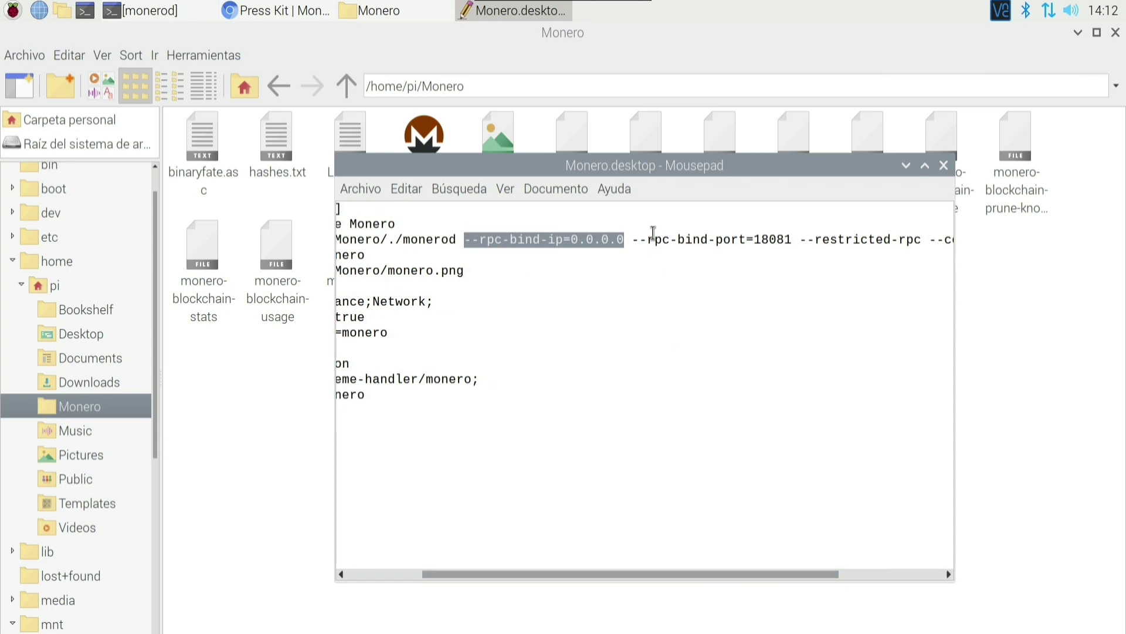
{"action": "left_click_drag", "start_coordinate": [794, 240], "coordinate": [640, 241]}
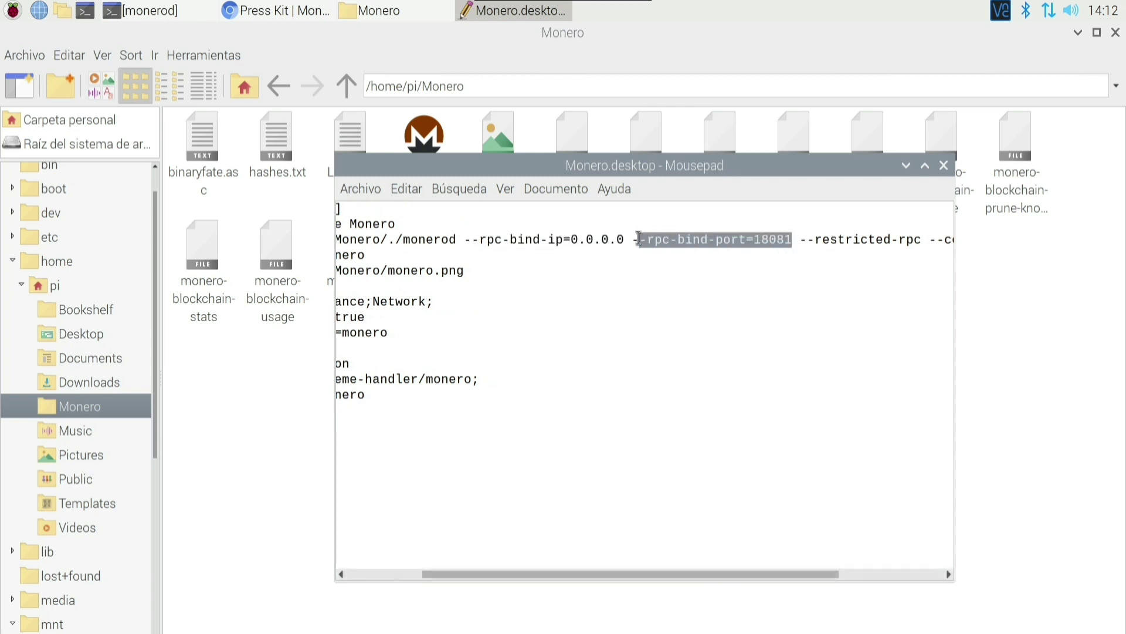
{"action": "left_click_drag", "start_coordinate": [746, 576], "coordinate": [849, 575]}
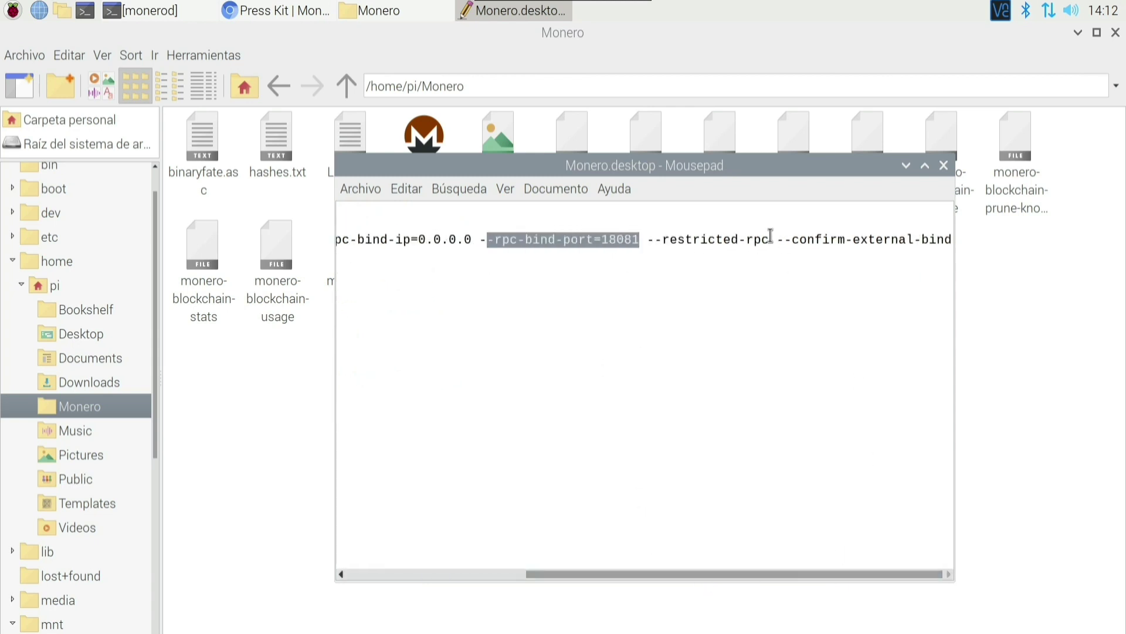
{"action": "left_click_drag", "start_coordinate": [772, 239], "coordinate": [653, 237]}
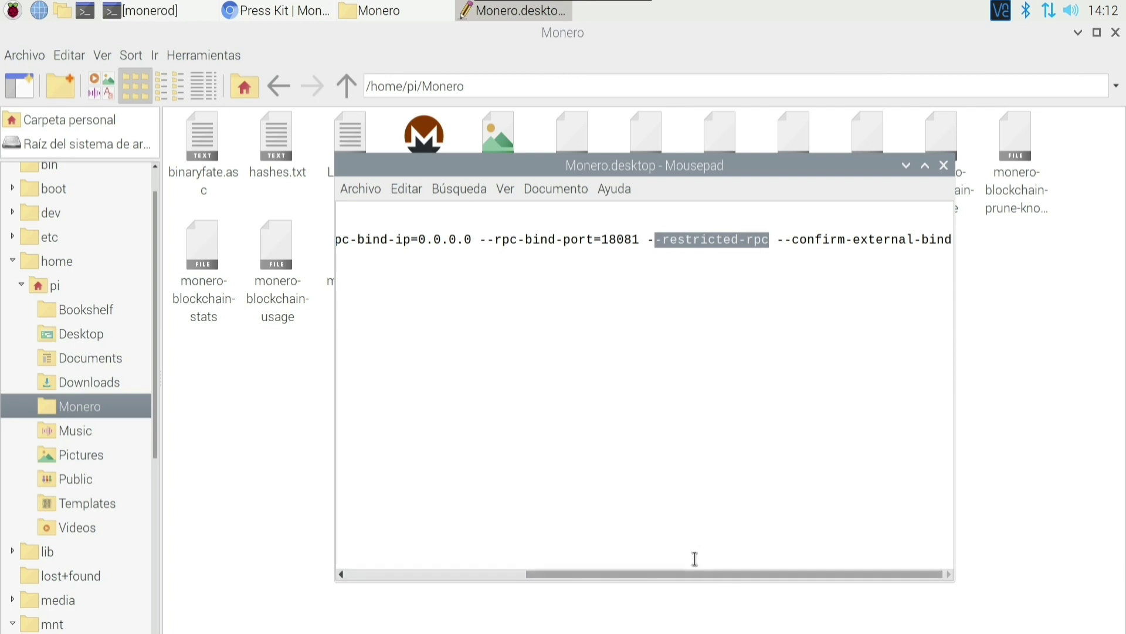
{"action": "left_click_drag", "start_coordinate": [777, 239], "coordinate": [996, 241]}
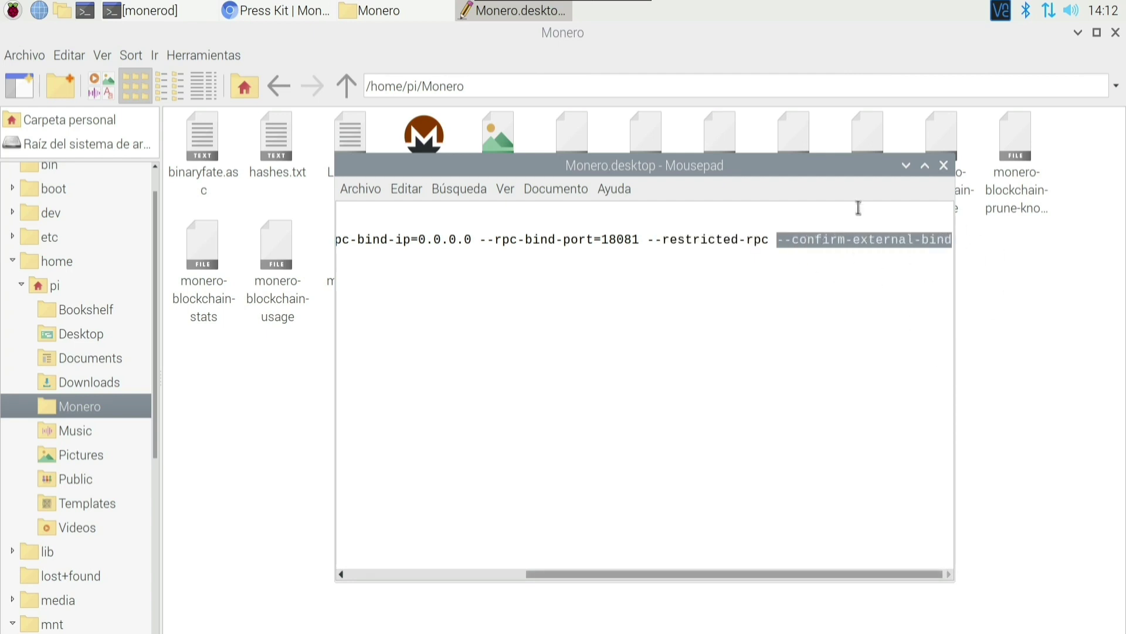
{"action": "left_click_drag", "start_coordinate": [668, 573], "coordinate": [407, 572]}
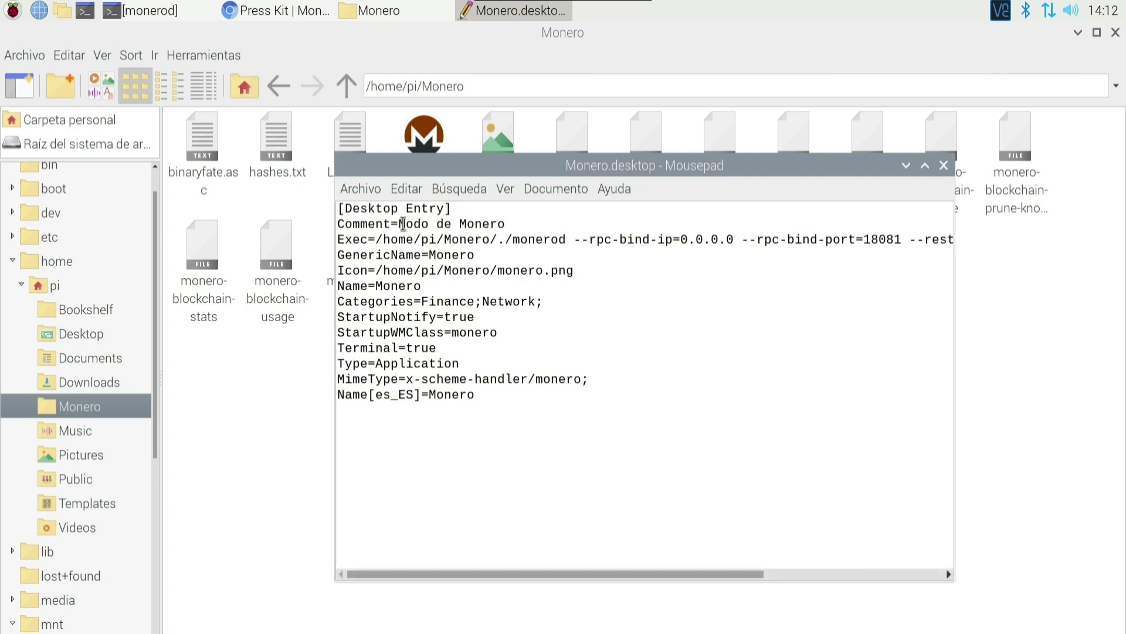
Examine the launcher's Comment and Categories entries, comparing Finance;Network with the system's application categories.
{"action": "left_click_drag", "start_coordinate": [405, 226], "coordinate": [522, 220]}
{"action": "left_click_drag", "start_coordinate": [383, 287], "coordinate": [498, 305]}
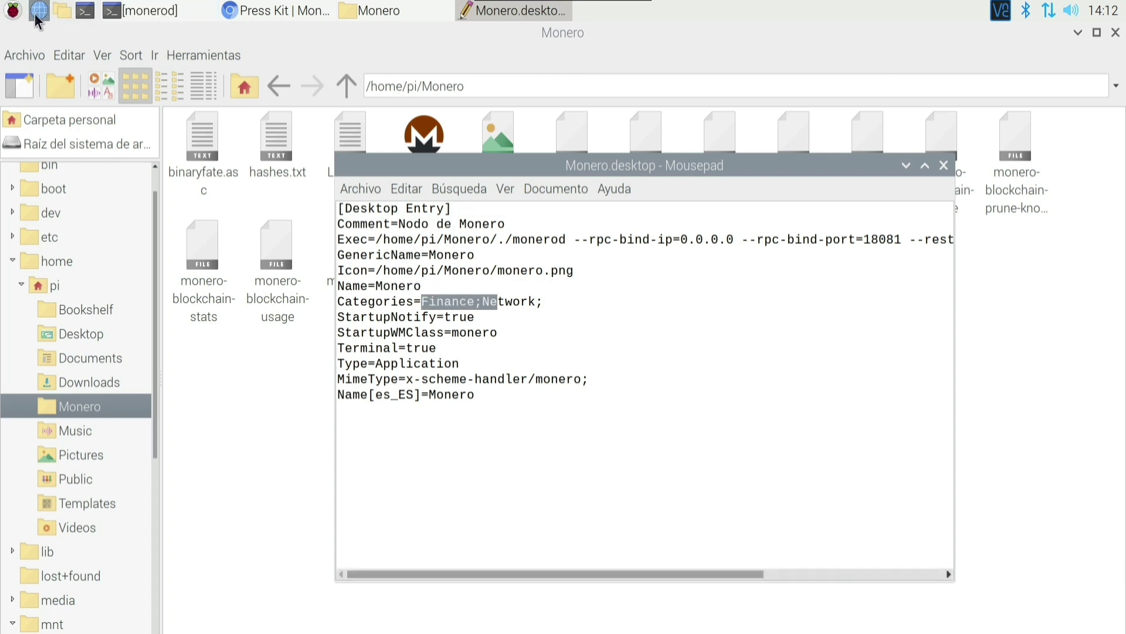
{"action": "left_click", "coordinate": [13, 10]}
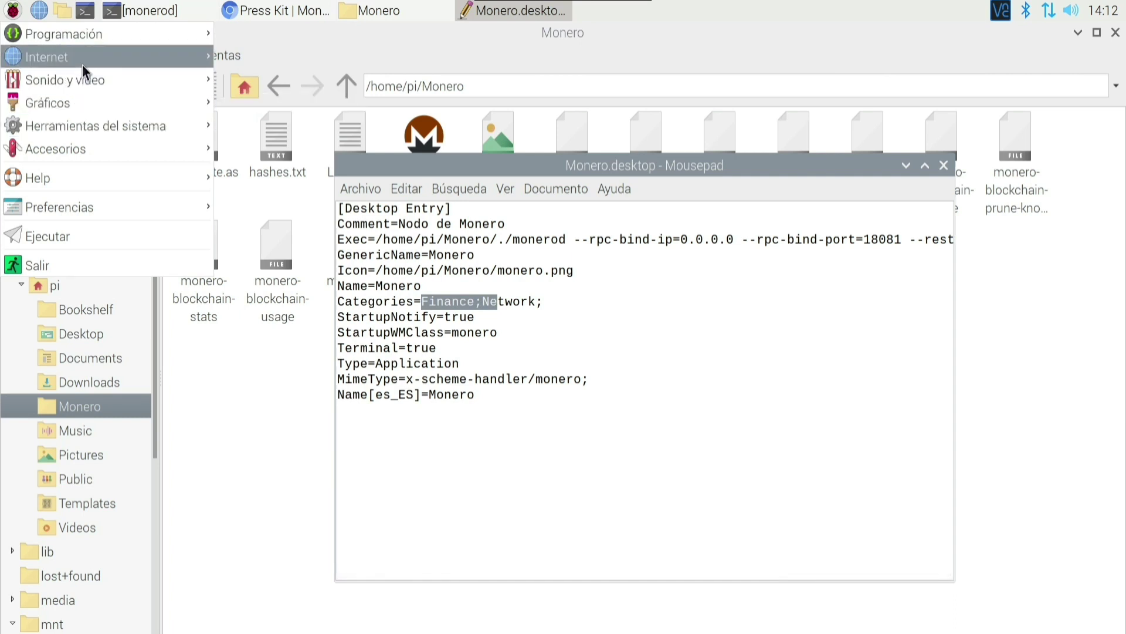
{"action": "mouse_move", "coordinate": [125, 58]}
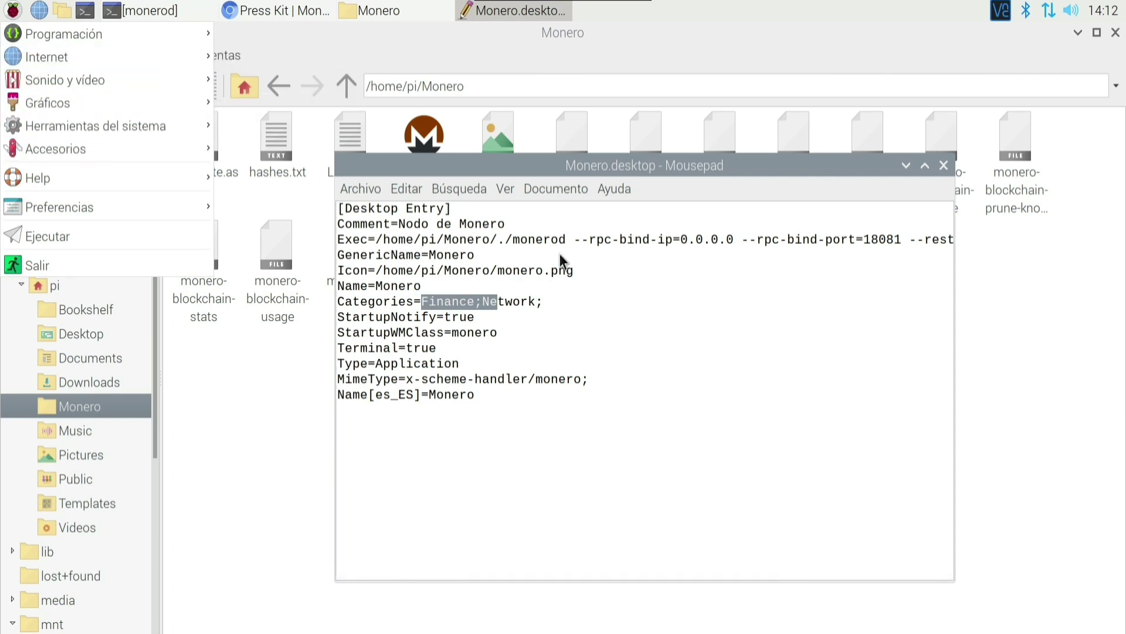
{"action": "left_click", "coordinate": [695, 174]}
{"action": "left_click", "coordinate": [483, 301]}
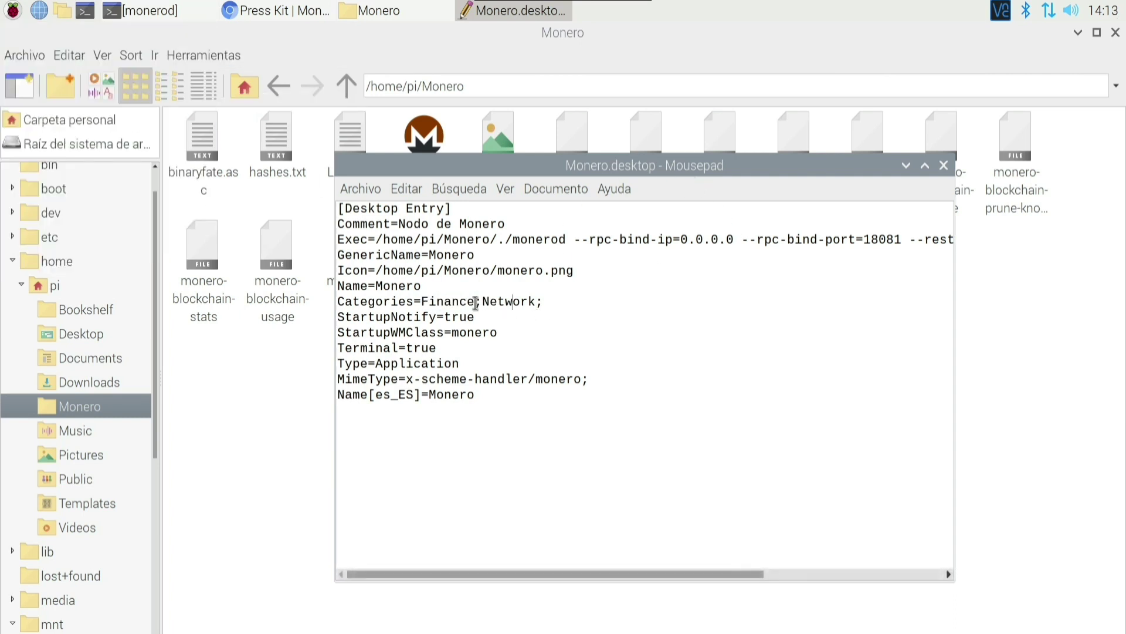
{"action": "double_click", "coordinate": [502, 301]}
{"action": "left_click", "coordinate": [479, 349]}
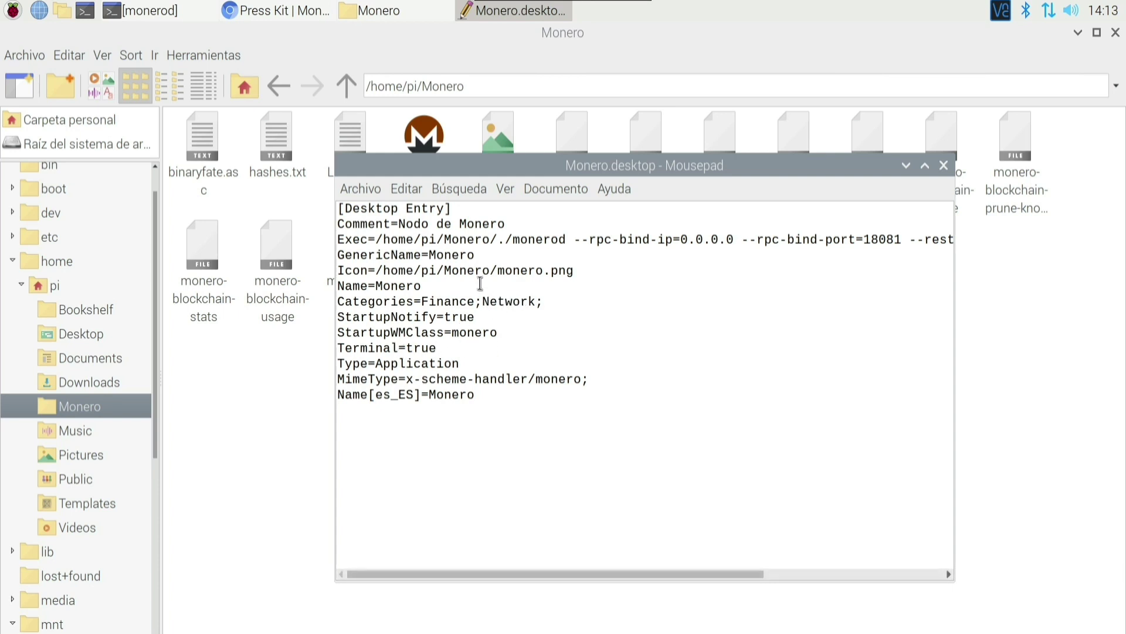
Highlight the launcher's Icon path /home/pi/Monero/monero.png, view that image, and close both the image viewer and the text editor.
{"action": "left_click_drag", "start_coordinate": [520, 271], "coordinate": [498, 270]}
{"action": "left_click_drag", "start_coordinate": [632, 166], "coordinate": [710, 211]}
{"action": "left_click_drag", "start_coordinate": [455, 317], "coordinate": [664, 317]}
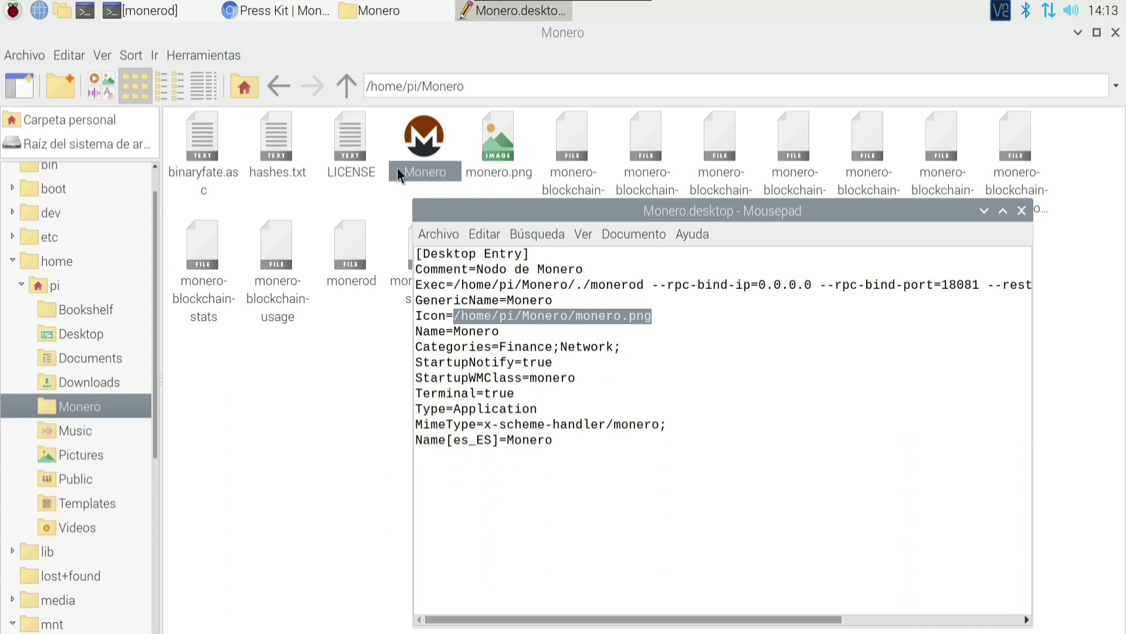
{"action": "left_click_drag", "start_coordinate": [716, 207], "coordinate": [636, 310]}
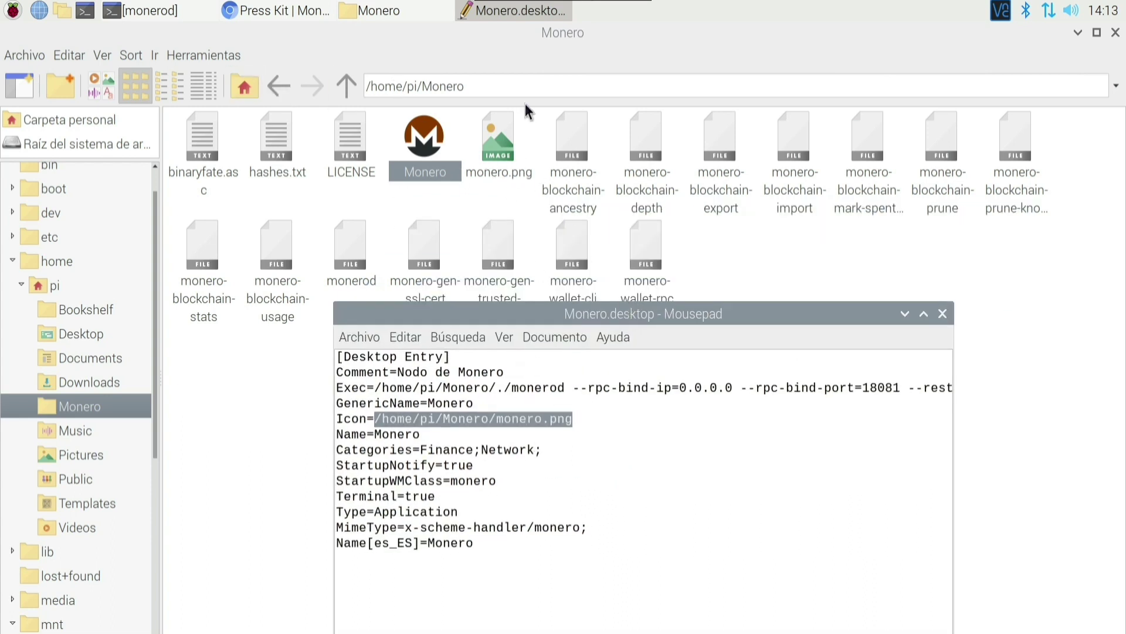
{"action": "double_click", "coordinate": [503, 142]}
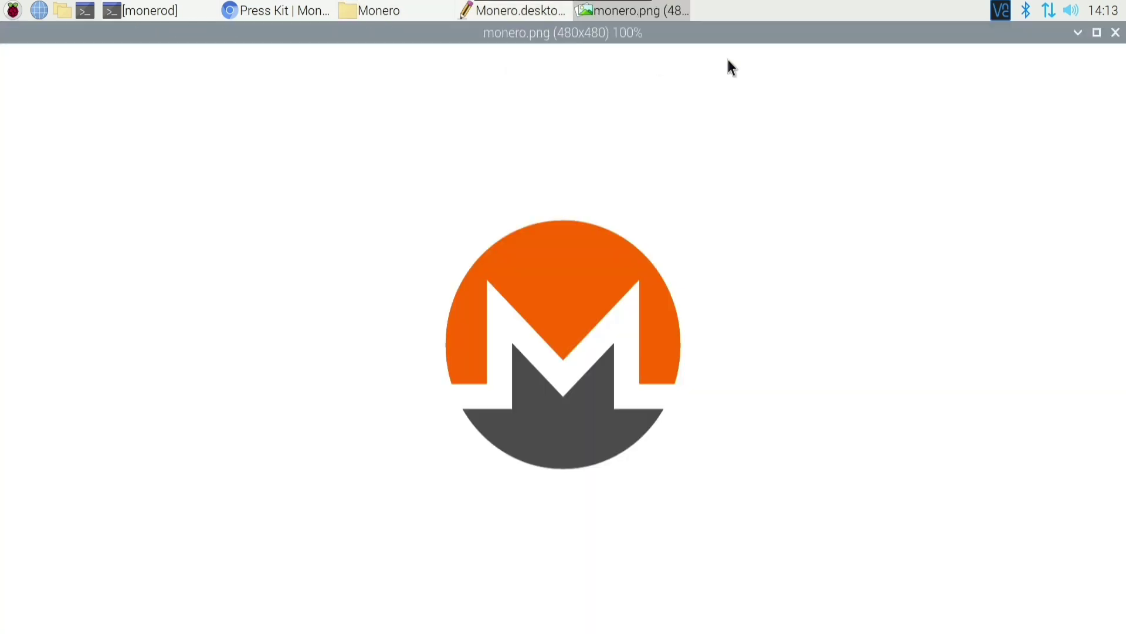
{"action": "left_click", "coordinate": [1115, 33]}
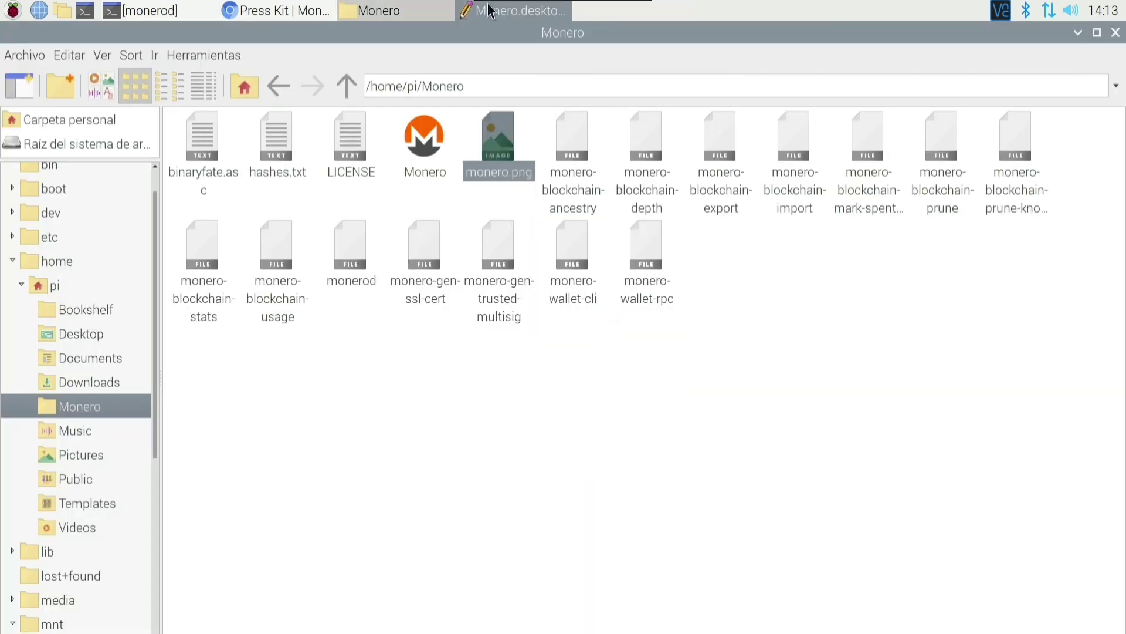
{"action": "left_click", "coordinate": [517, 11]}
{"action": "left_click_drag", "start_coordinate": [623, 305], "coordinate": [642, 211]}
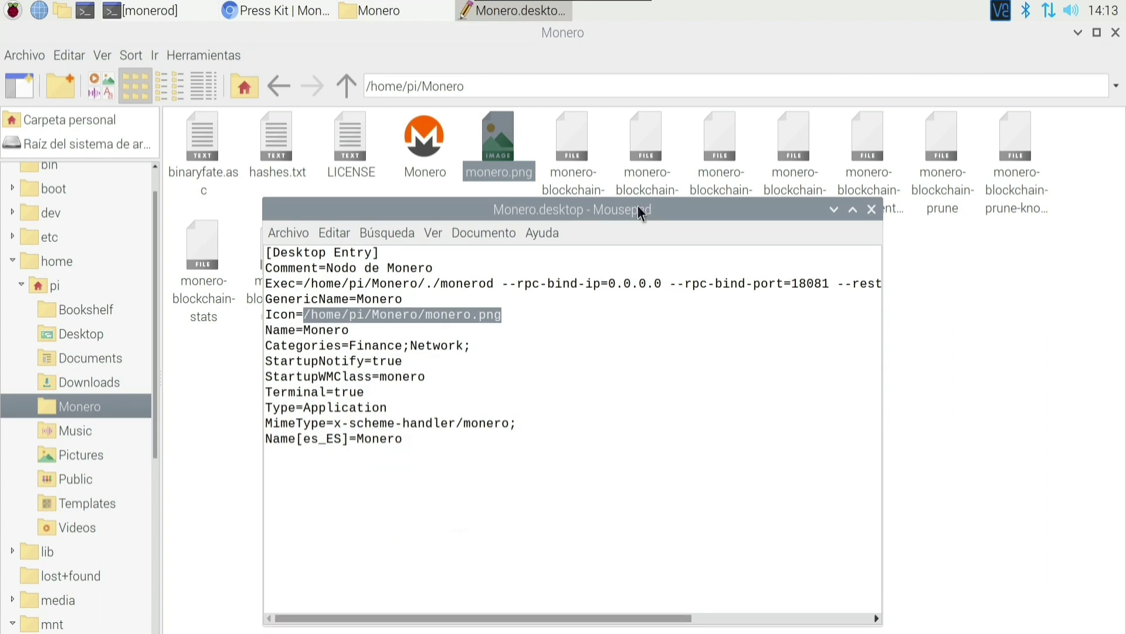
{"action": "left_click", "coordinate": [872, 210]}
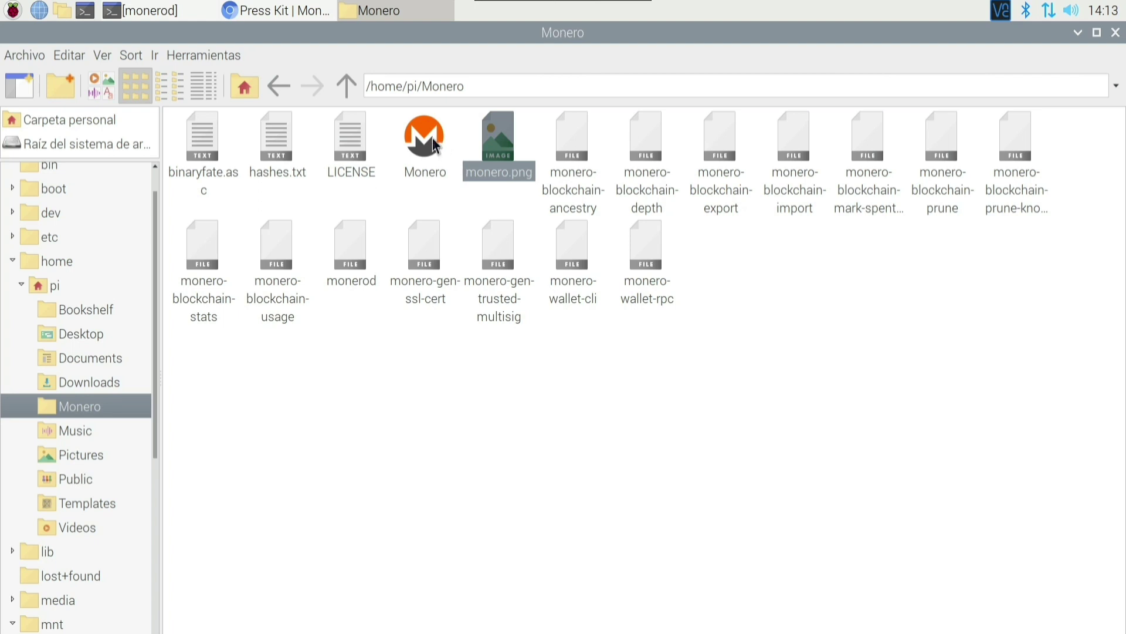
Interrupt the running monerod node in its terminal and minimize the terminal window.
{"action": "left_click", "coordinate": [176, 10]}
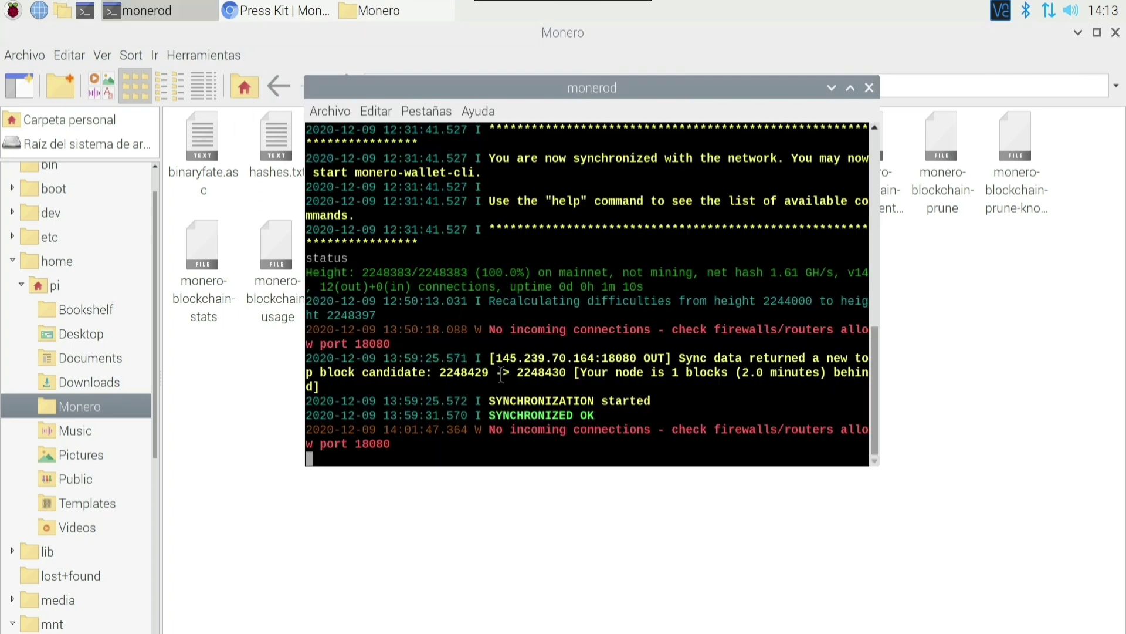
{"action": "key", "text": "ctrl+c"}
{"action": "left_click", "coordinate": [831, 89]}
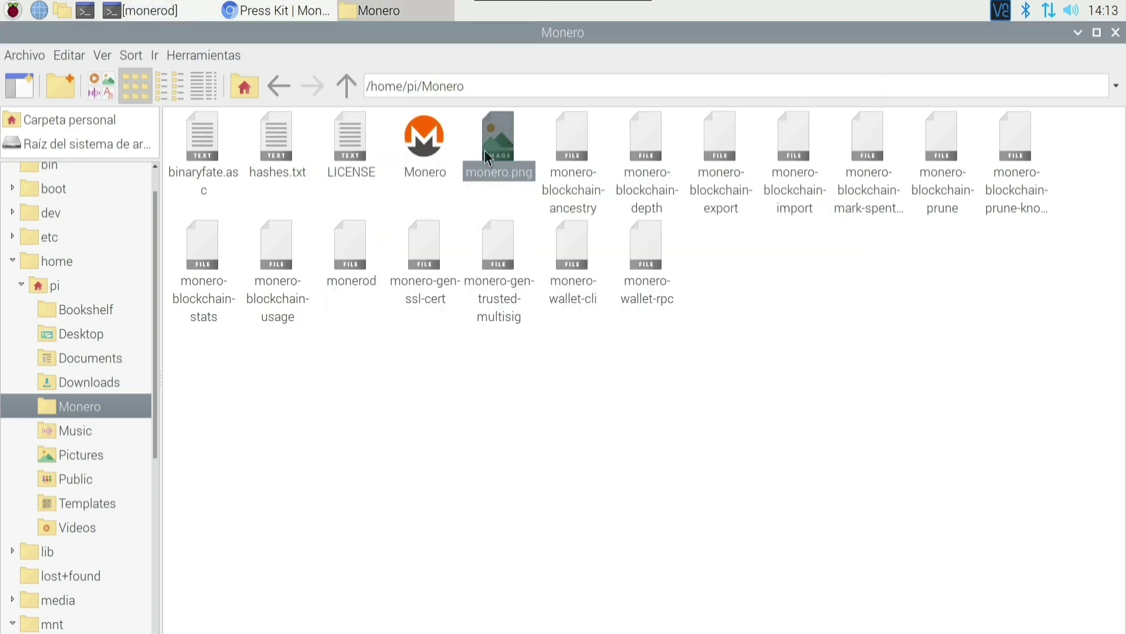
Launch the Monero desktop file to view its execution choices, dismiss the prompt and deselect the file.
{"action": "double_click", "coordinate": [438, 147]}
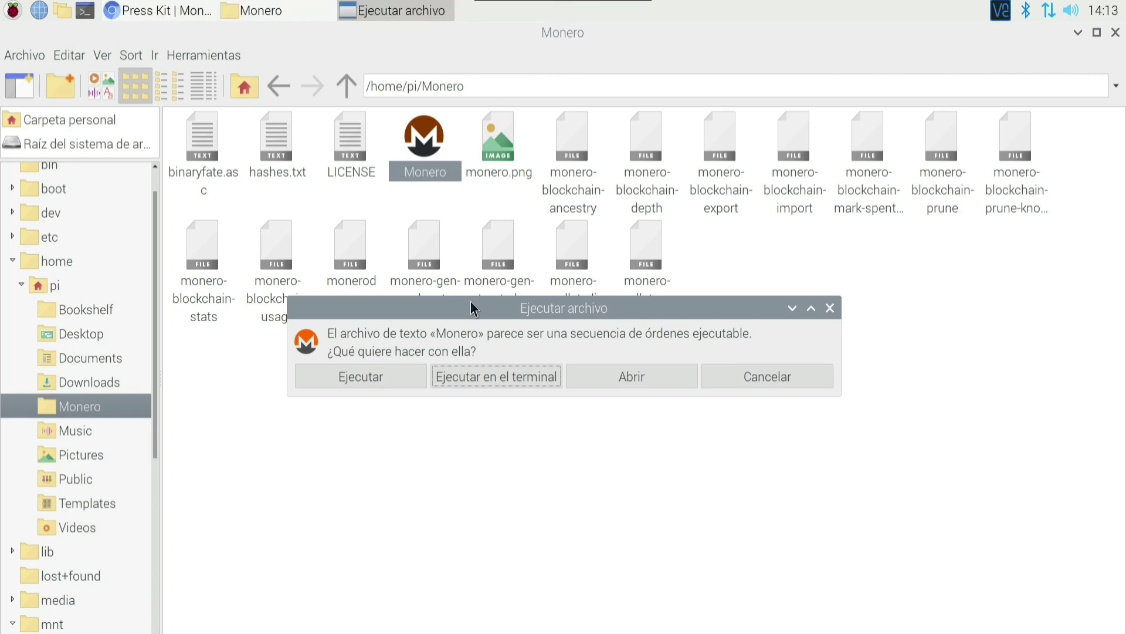
{"action": "mouse_move", "coordinate": [588, 306]}
{"action": "left_mouse_down"}
{"action": "mouse_move", "coordinate": [572, 231]}
{"action": "mouse_move", "coordinate": [556, 276]}
{"action": "mouse_move", "coordinate": [585, 305]}
{"action": "left_mouse_up"}
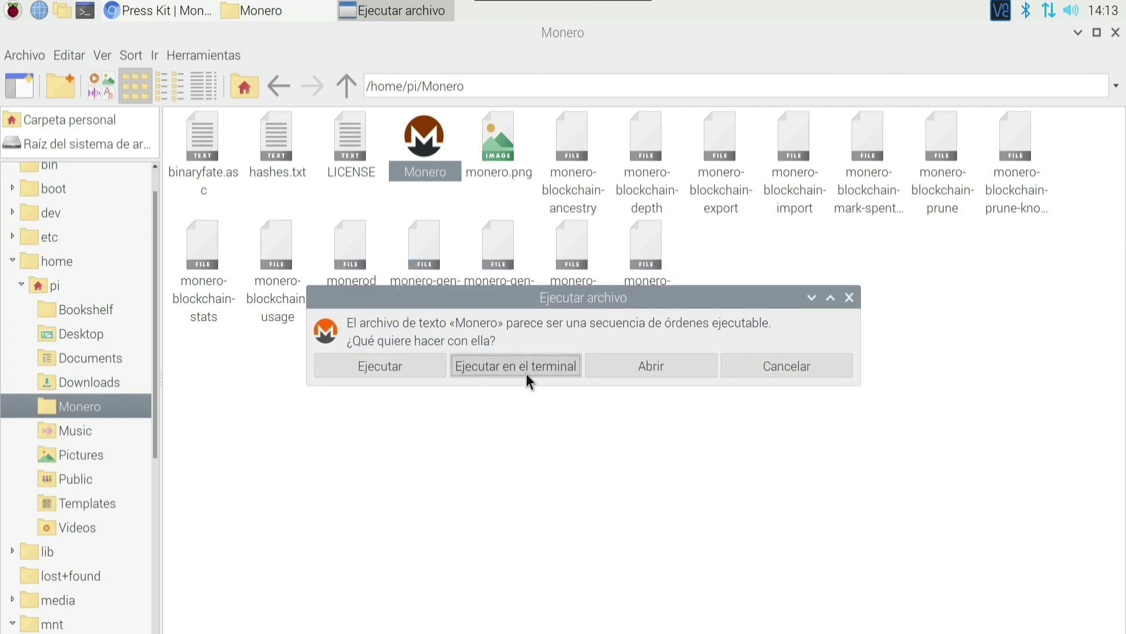
{"action": "left_click", "coordinate": [850, 297]}
{"action": "left_click", "coordinate": [431, 405]}
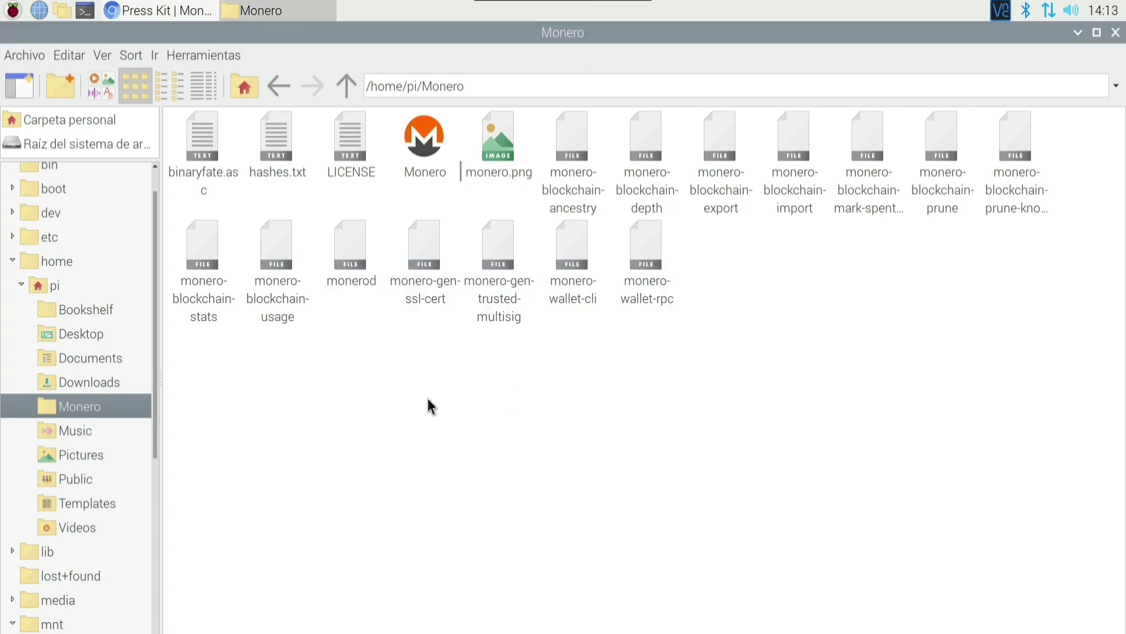
Look through the application menu's categories, minimize the browser, and return to the Monero folder window.
{"action": "left_click", "coordinate": [13, 10]}
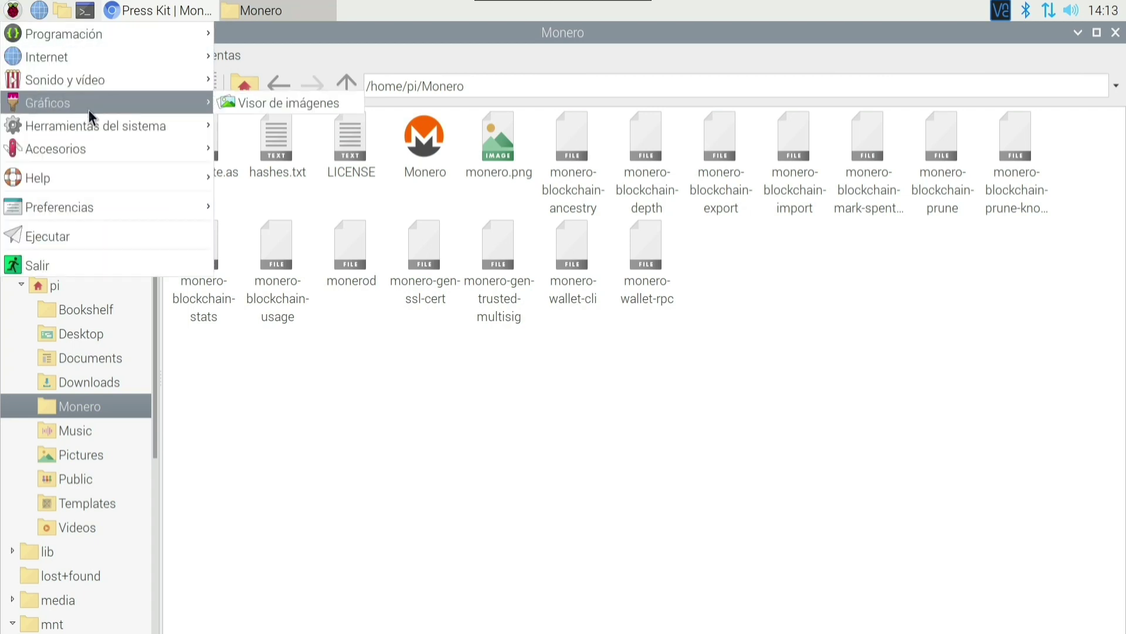
{"action": "left_click", "coordinate": [528, 489]}
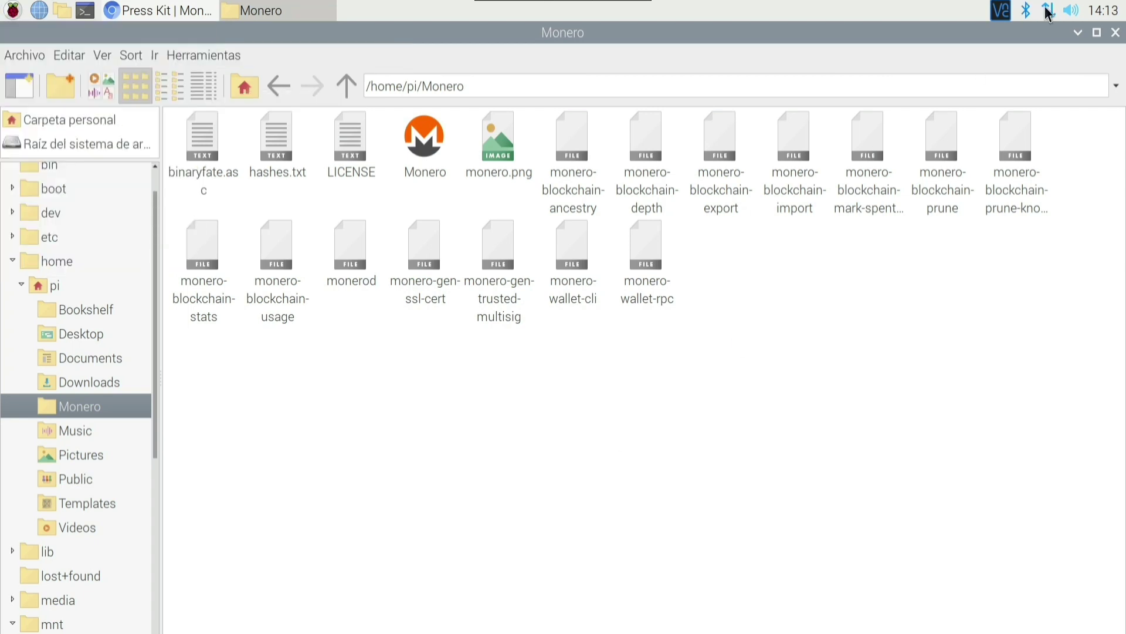
{"action": "left_click", "coordinate": [1078, 32]}
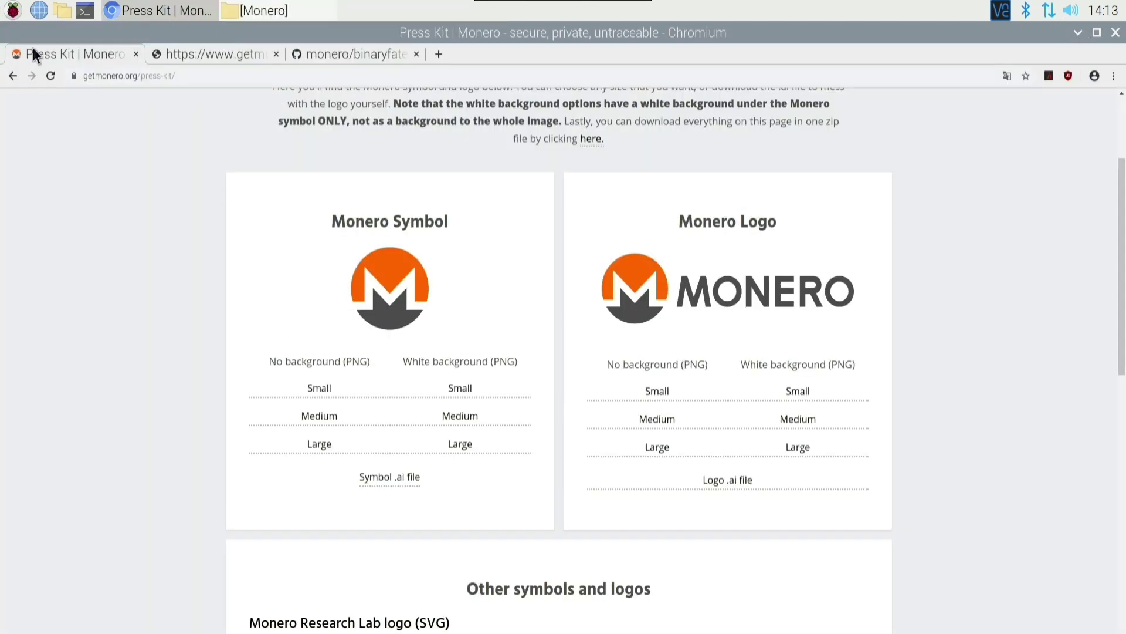
{"action": "left_click", "coordinate": [1078, 32]}
{"action": "left_click", "coordinate": [329, 8]}
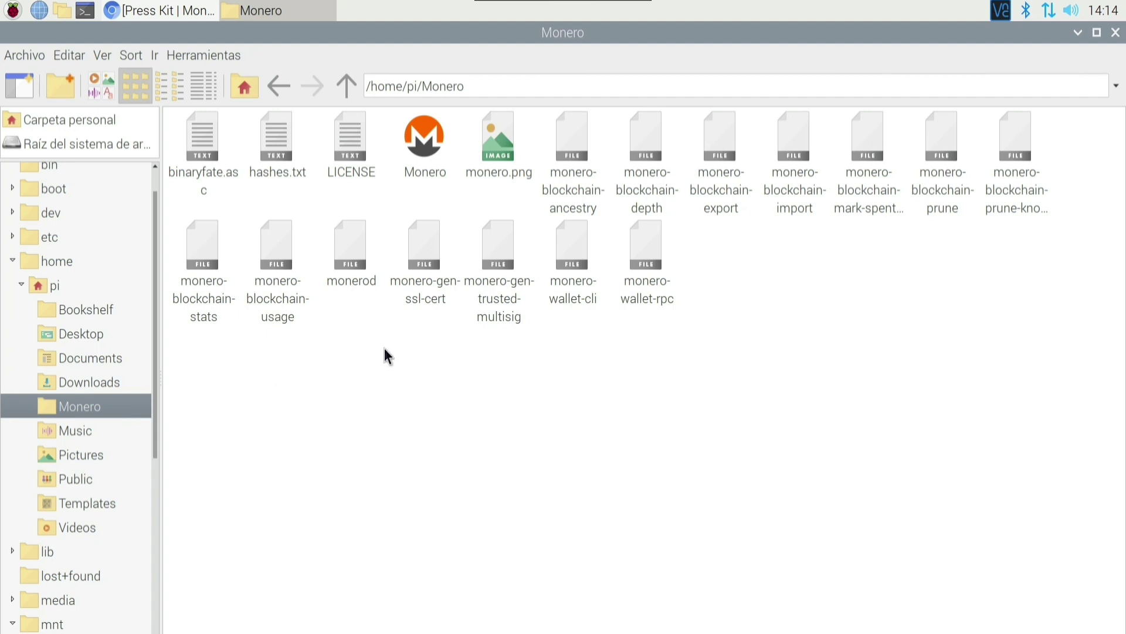
Open a terminal in the Monero directory and place its window clear of the launcher file.
{"action": "left_click", "coordinate": [85, 13]}
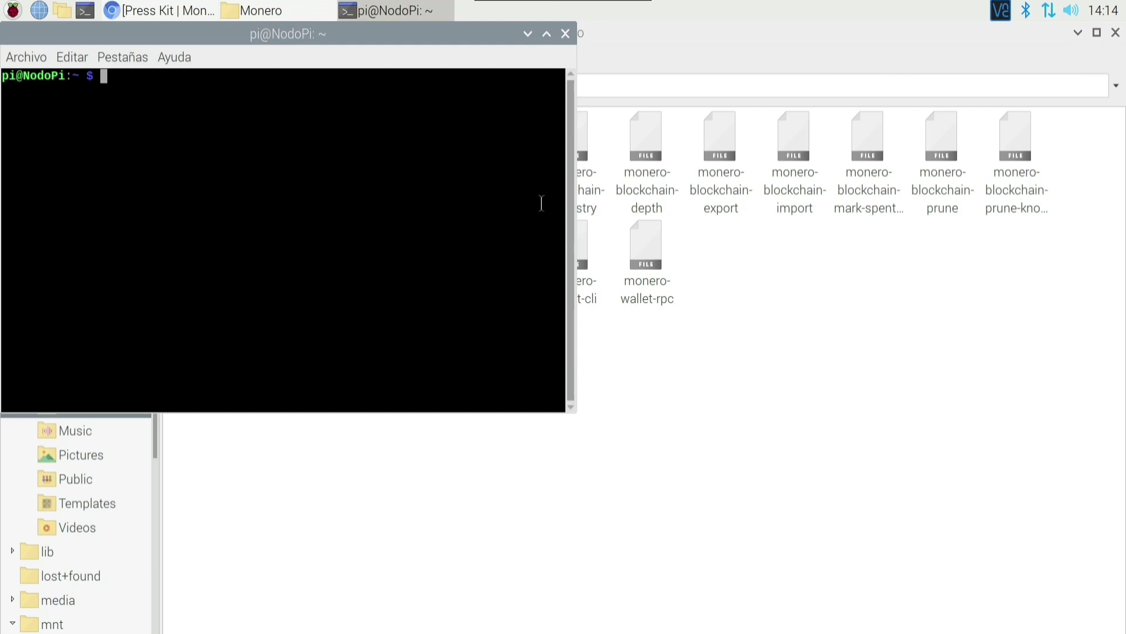
{"action": "left_click_drag", "start_coordinate": [304, 34], "coordinate": [526, 111]}
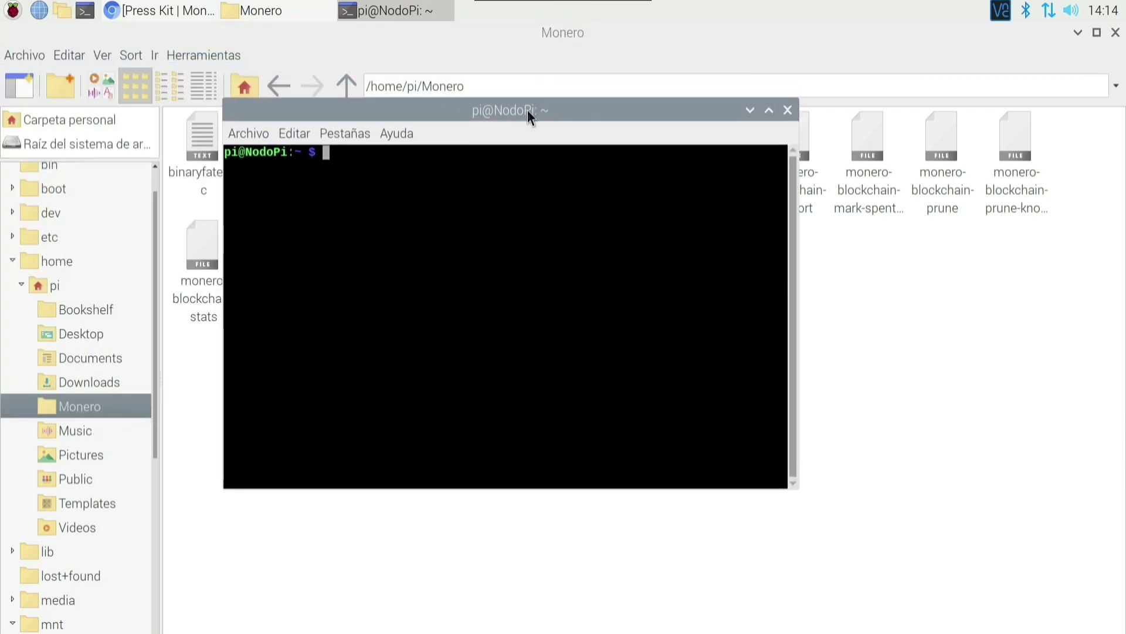
{"action": "type", "text": "cd Monero"}
{"action": "key", "text": "Return"}
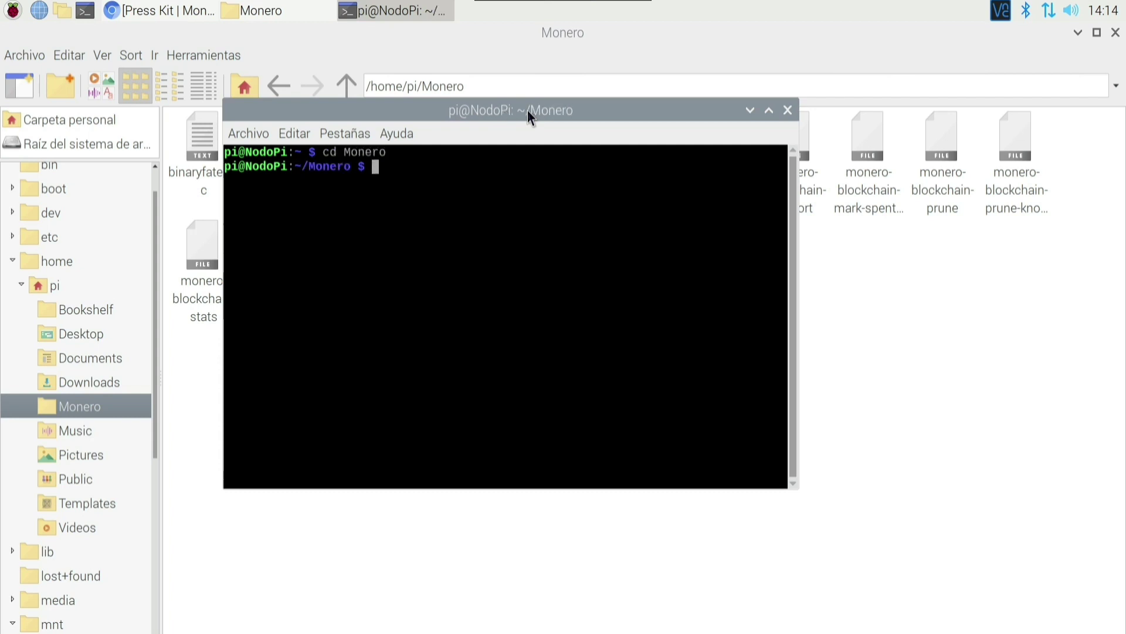
{"action": "left_click_drag", "start_coordinate": [483, 117], "coordinate": [695, 222]}
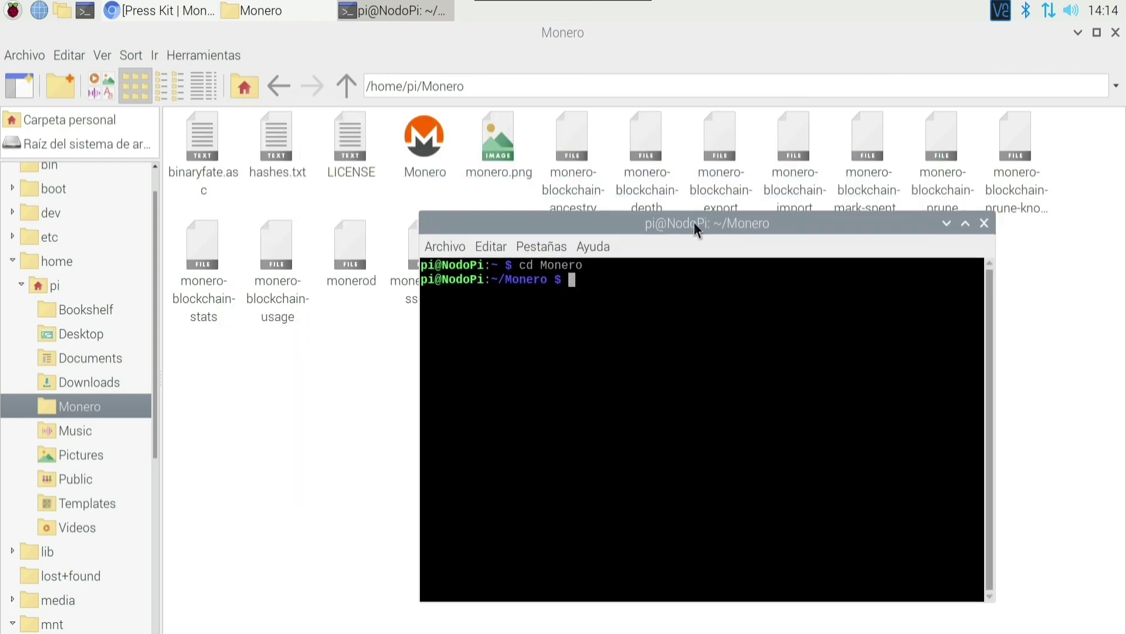
Install the launcher into the system's application menu with sudo desktop-file-install Monero.desktop.
{"action": "type", "text": "sud"}
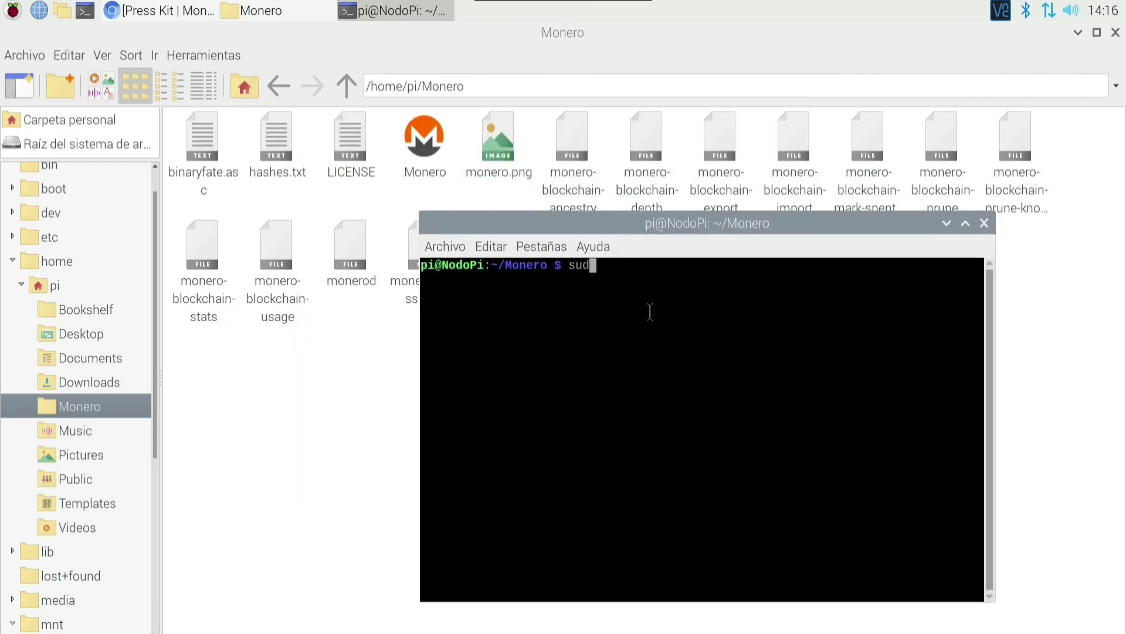
{"action": "type", "text": "o desktop-file-install "}
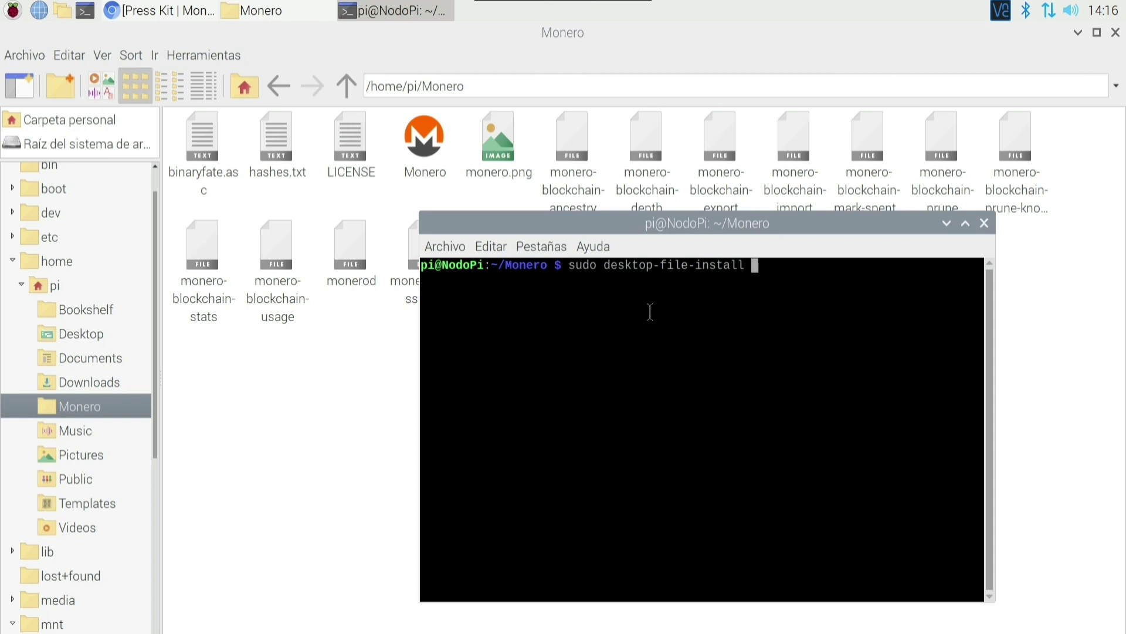
{"action": "type", "text": "Monero.desktop"}
{"action": "key", "text": "Return"}
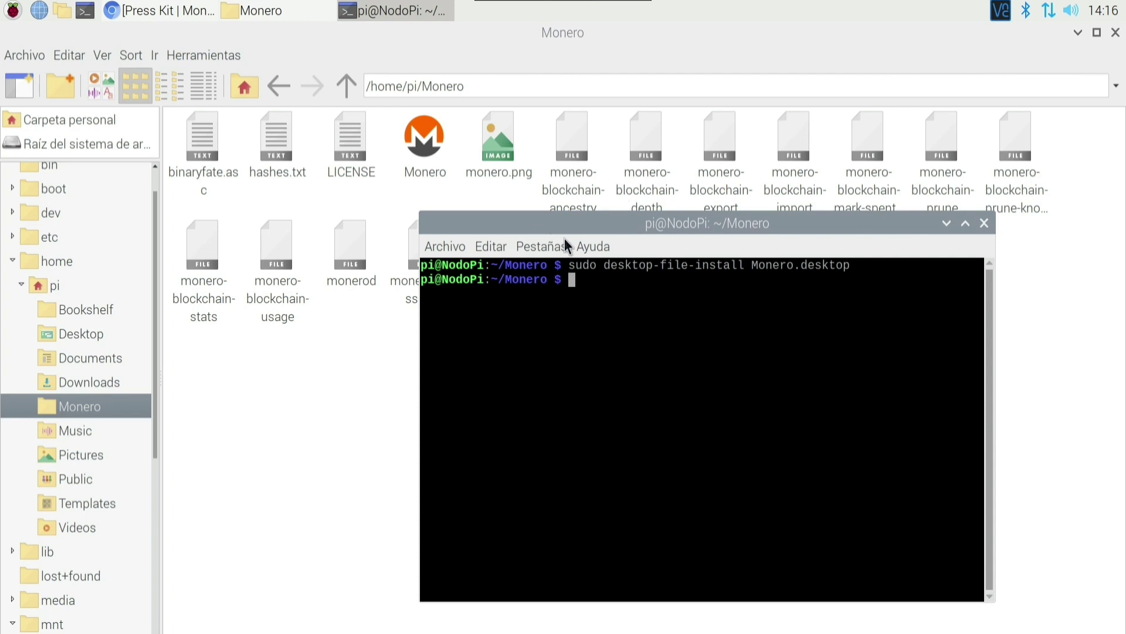
Check the application menu's Internet category for the Monero entry, and close the terminal.
{"action": "left_click", "coordinate": [15, 11]}
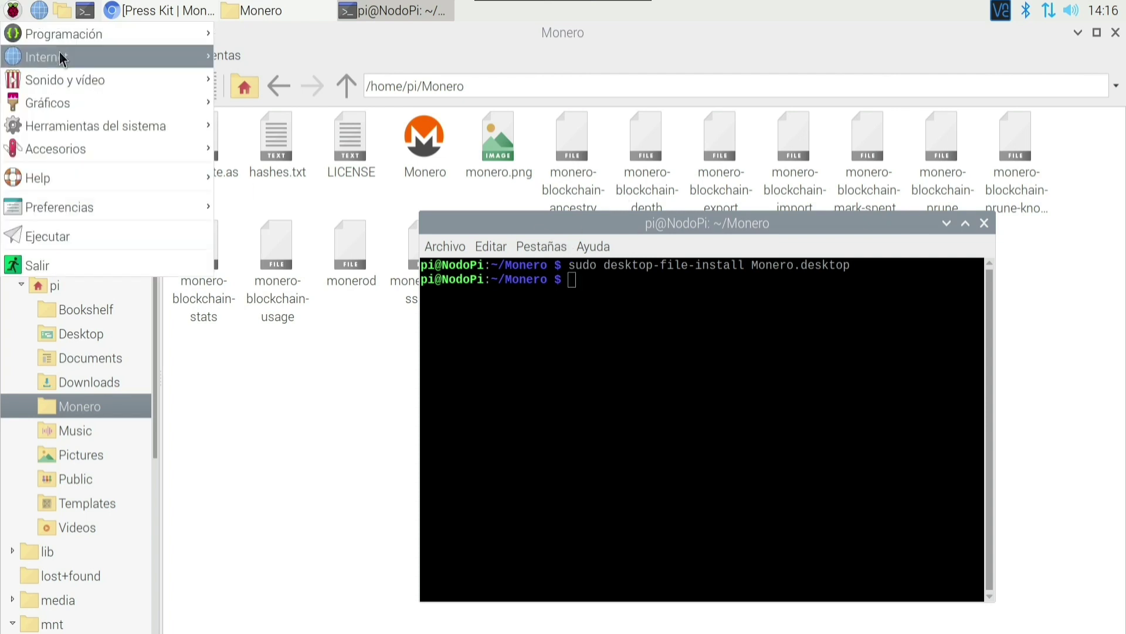
{"action": "mouse_move", "coordinate": [71, 56]}
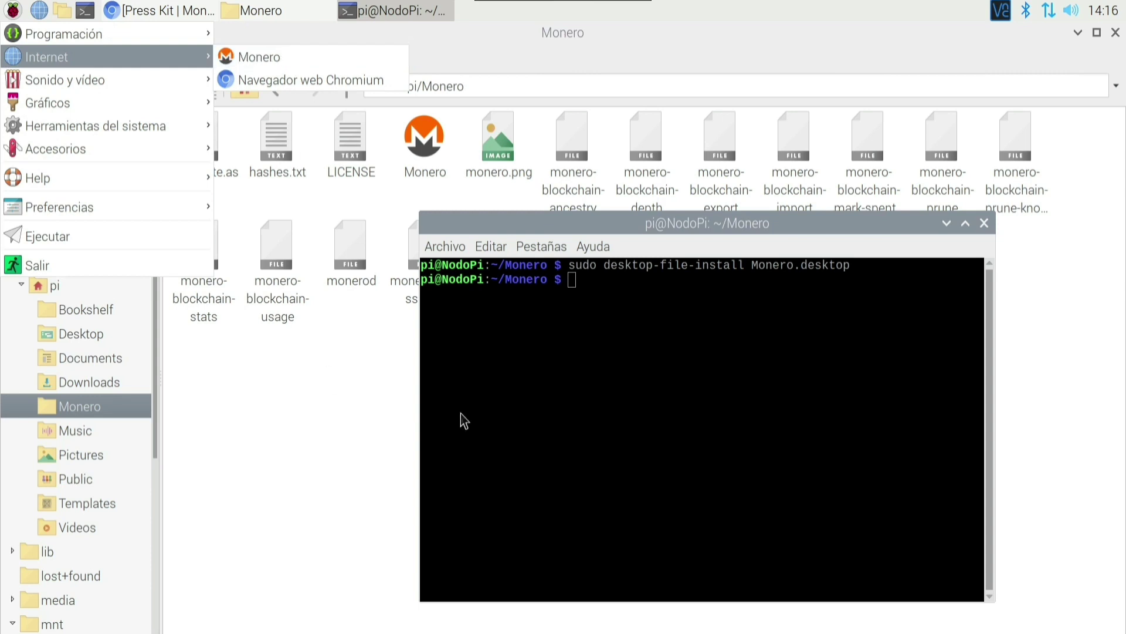
{"action": "left_click", "coordinate": [989, 234]}
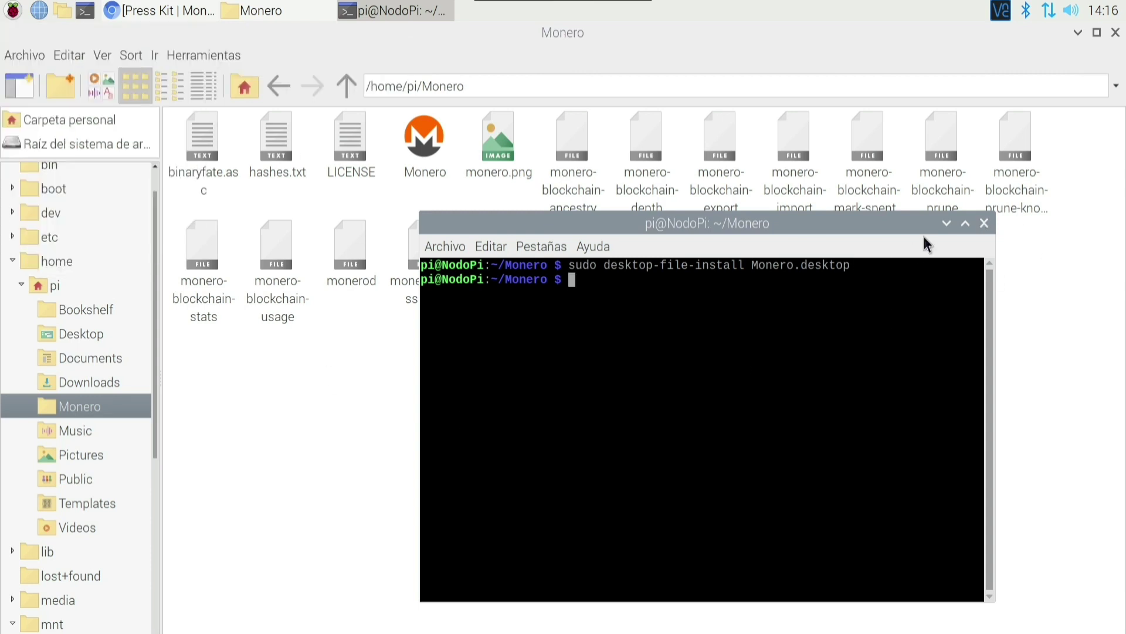
{"action": "left_click", "coordinate": [985, 224]}
Add the Monero entry from the application menu's Internet category to the desktop.
{"action": "left_click", "coordinate": [13, 10]}
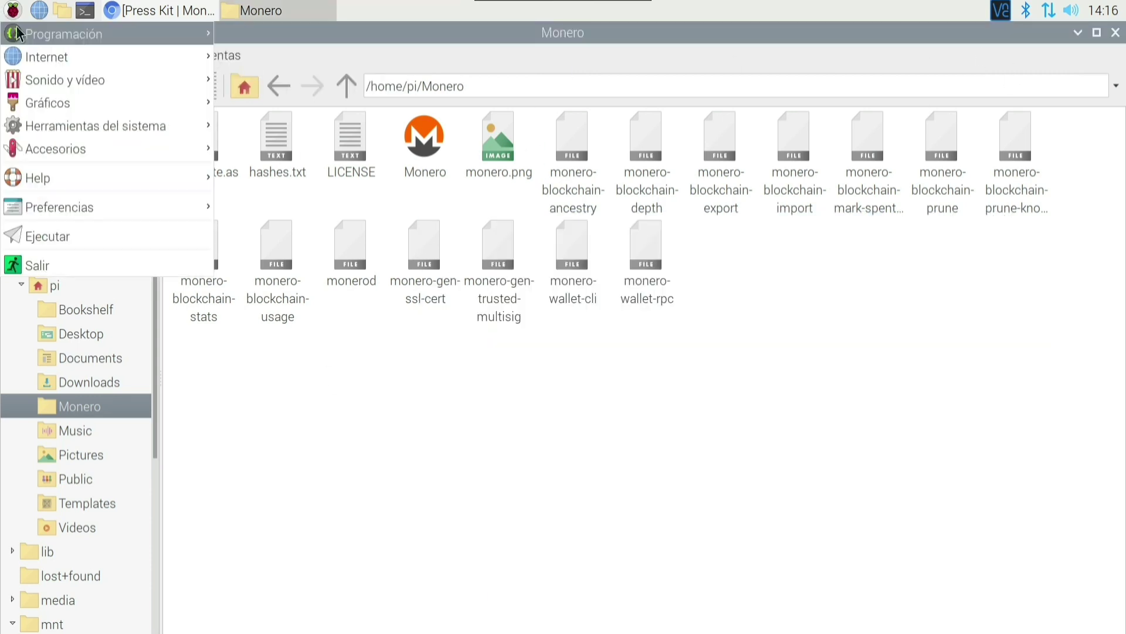
{"action": "mouse_move", "coordinate": [94, 57]}
{"action": "right_click", "coordinate": [254, 56]}
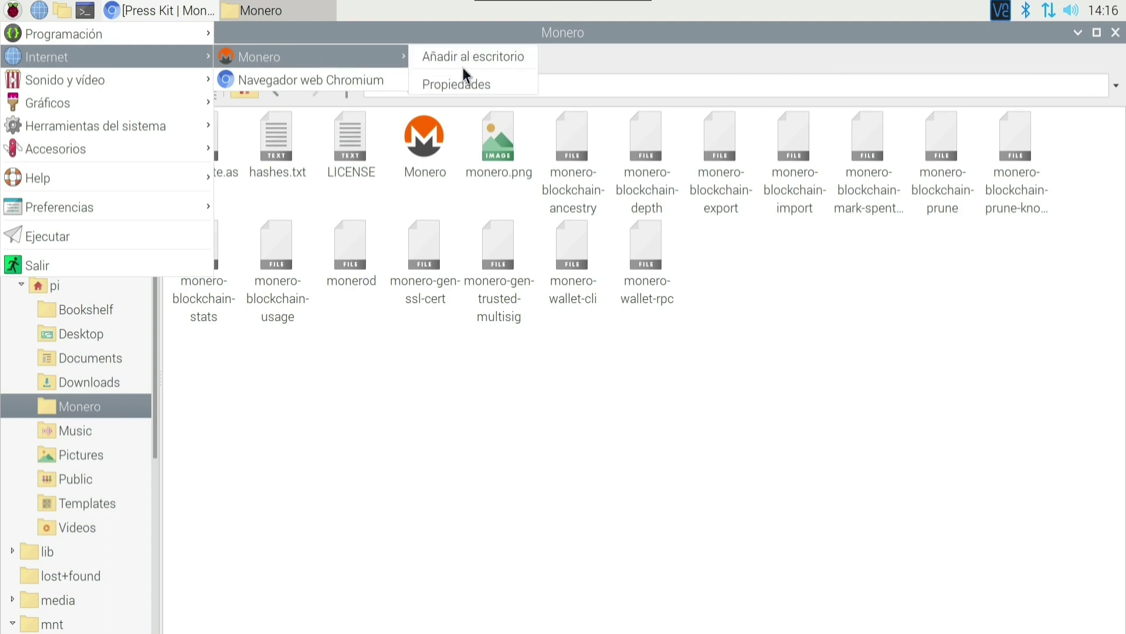
{"action": "left_click", "coordinate": [485, 58]}
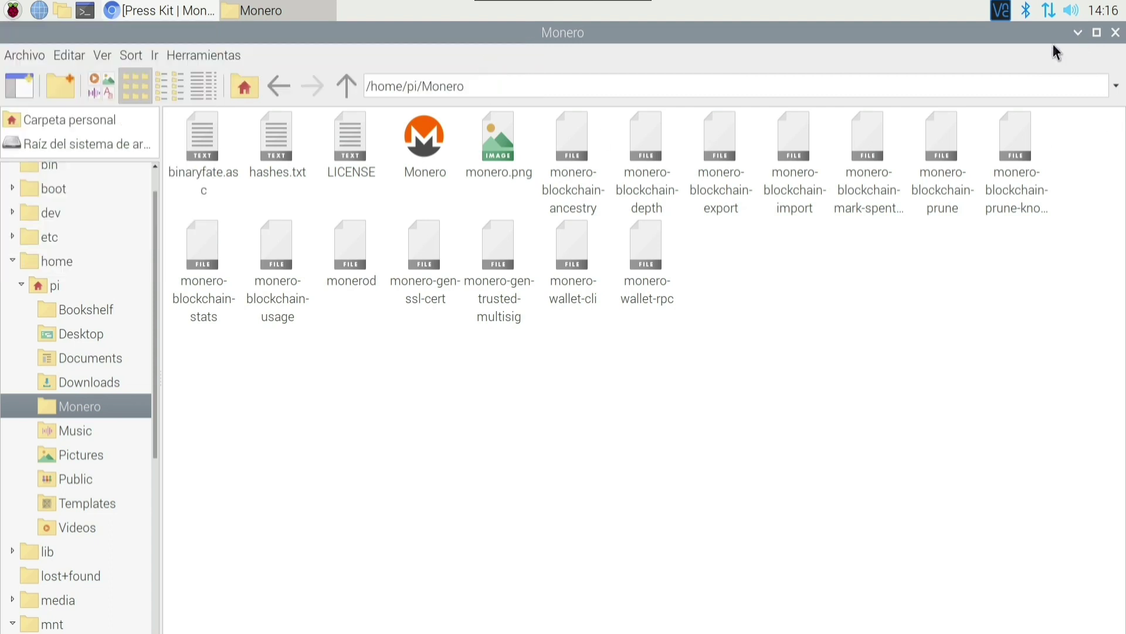
Minimize the Monero folder window and start the node from the Monero entry in the Internet category.
{"action": "left_click", "coordinate": [1078, 33]}
{"action": "left_click", "coordinate": [13, 11]}
{"action": "mouse_move", "coordinate": [84, 47]}
{"action": "left_click", "coordinate": [306, 55]}
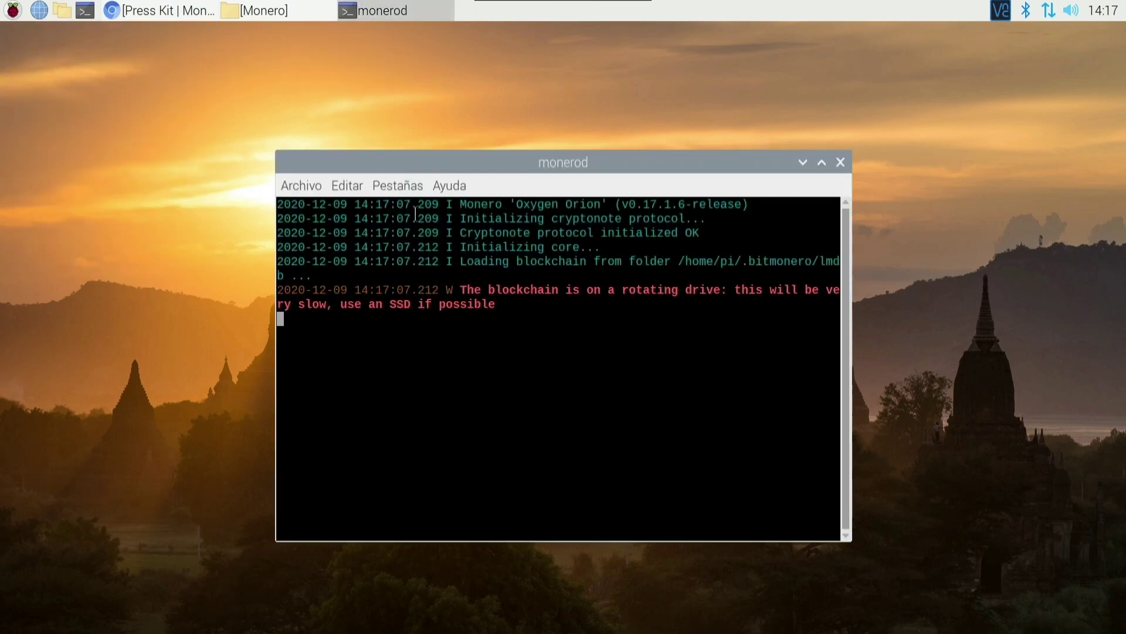
{"action": "right_click", "coordinate": [66, 94]}
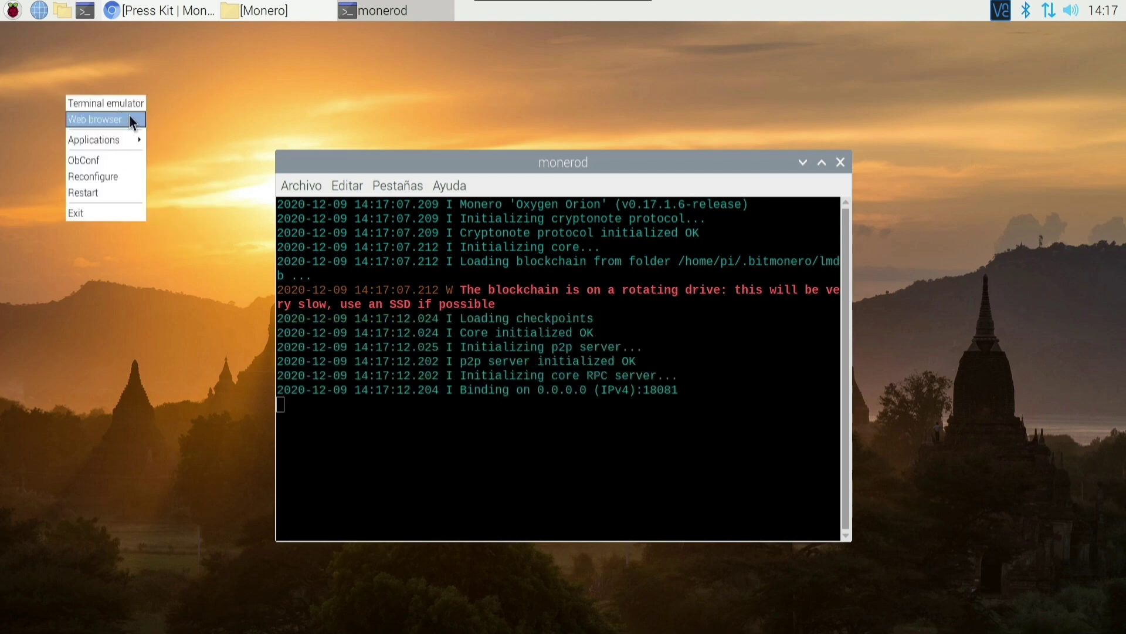
{"action": "left_click", "coordinate": [102, 67]}
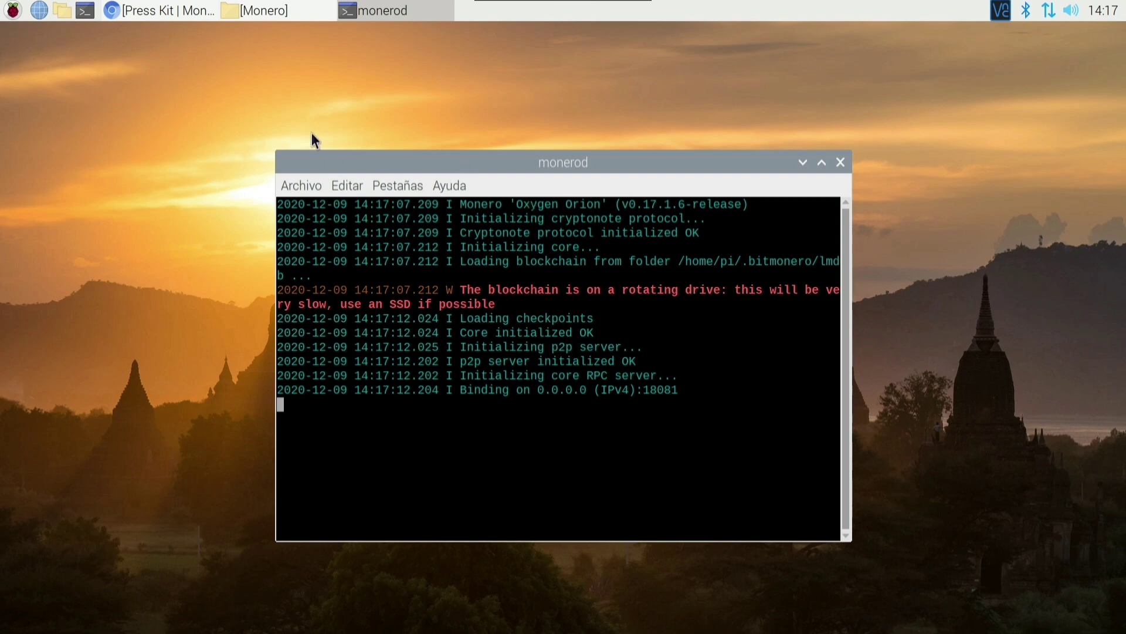
Inspect the general and desktop entry properties of the Monero application entry, and close them without changes.
{"action": "left_click", "coordinate": [13, 10]}
{"action": "mouse_move", "coordinate": [150, 36]}
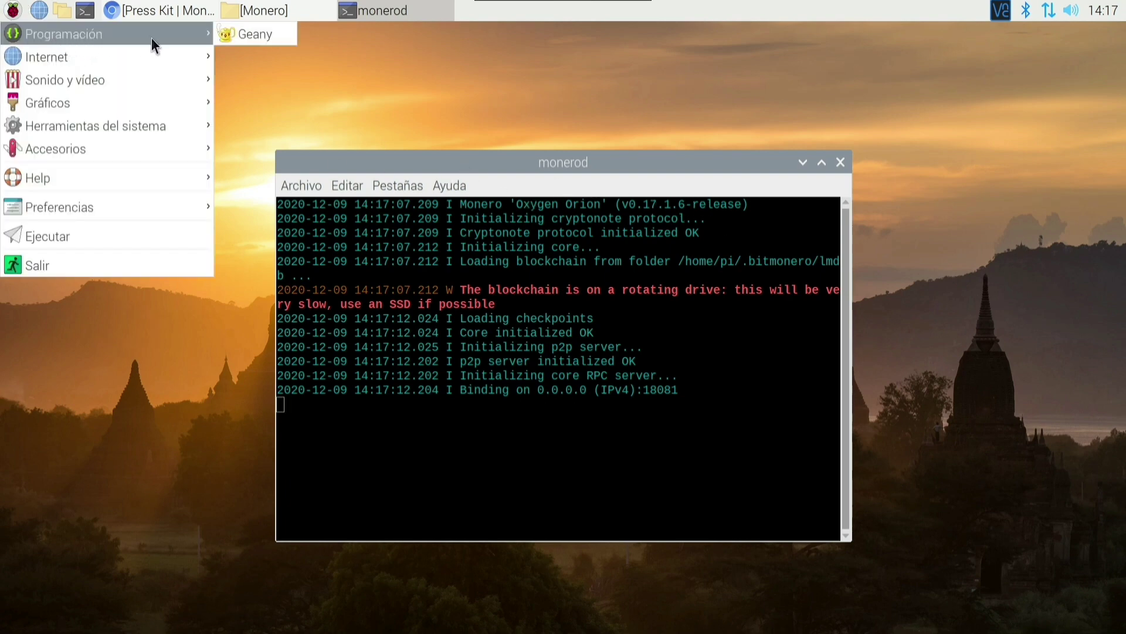
{"action": "right_click", "coordinate": [284, 54]}
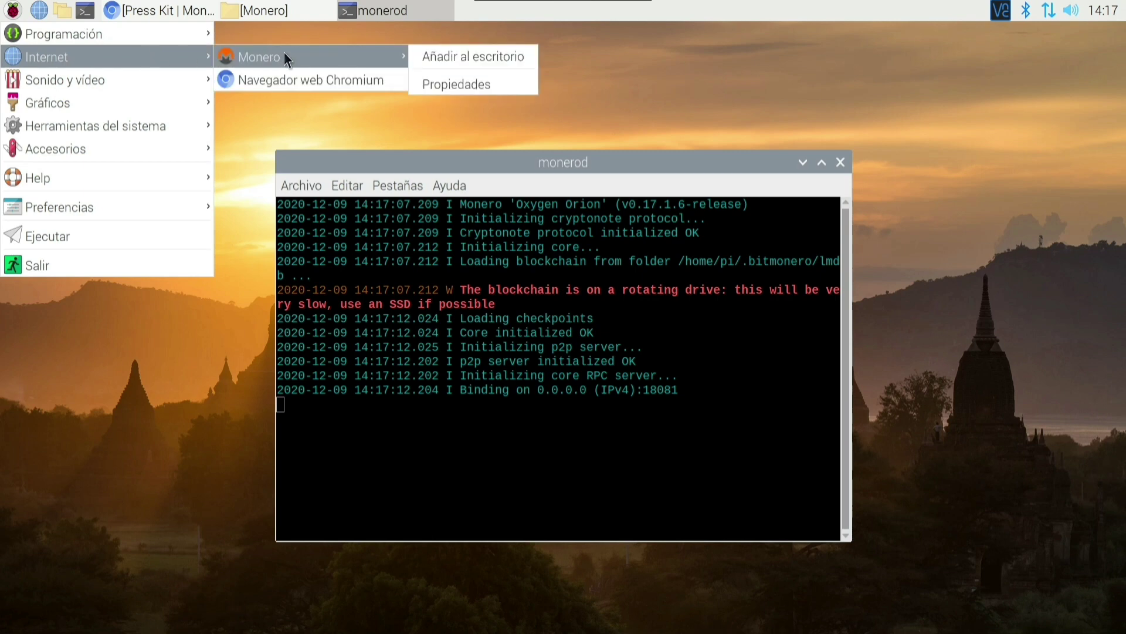
{"action": "left_click", "coordinate": [435, 86]}
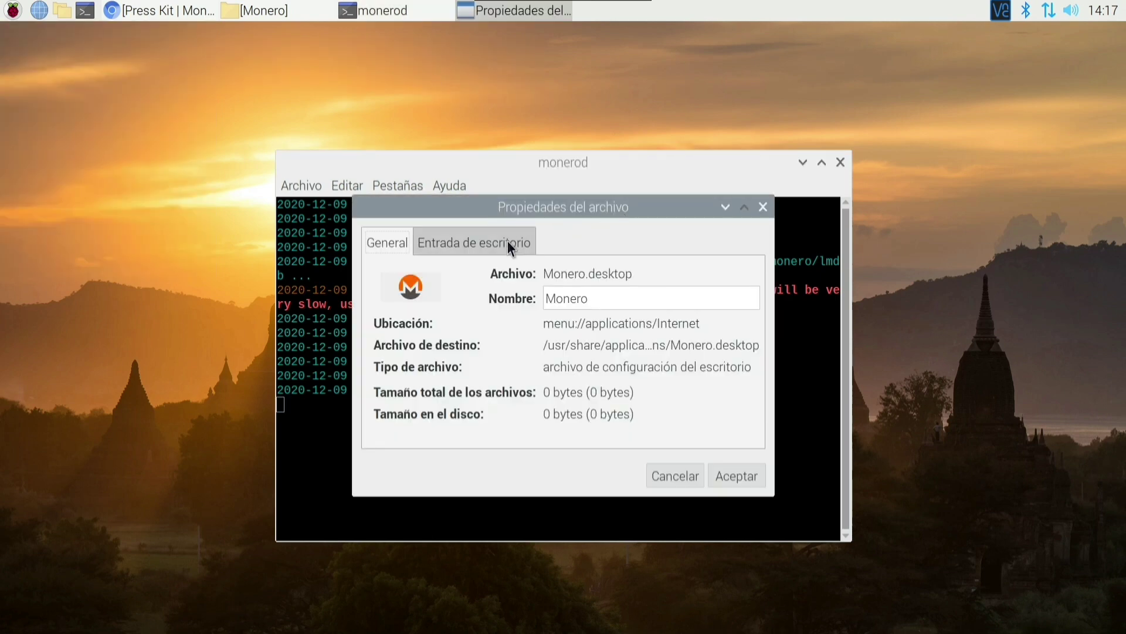
{"action": "left_click", "coordinate": [503, 245]}
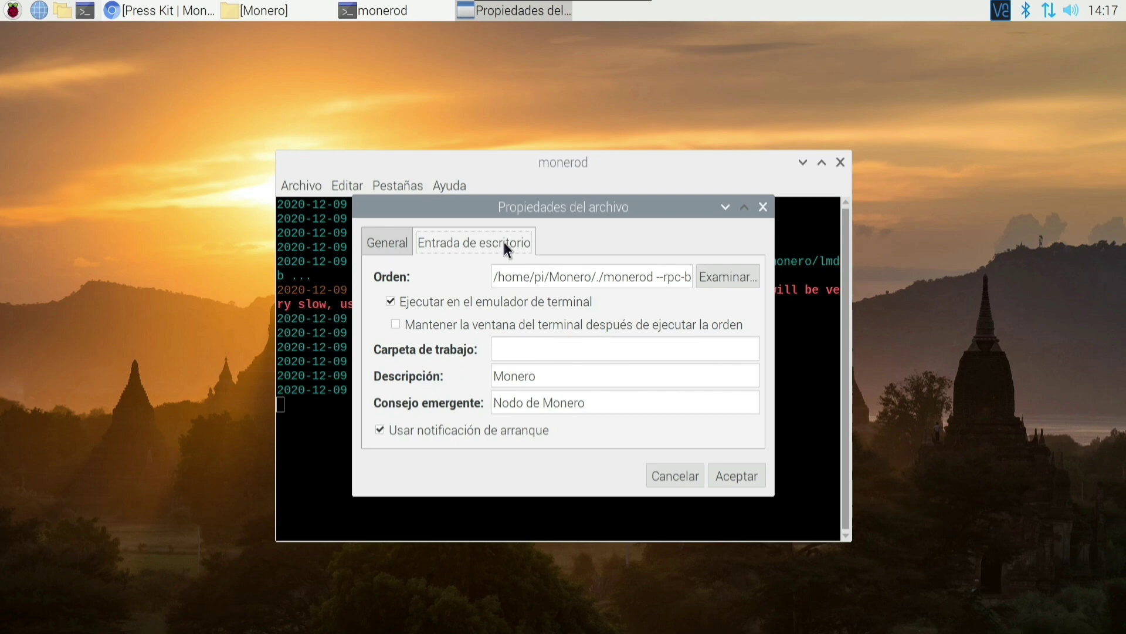
{"action": "left_click", "coordinate": [673, 472]}
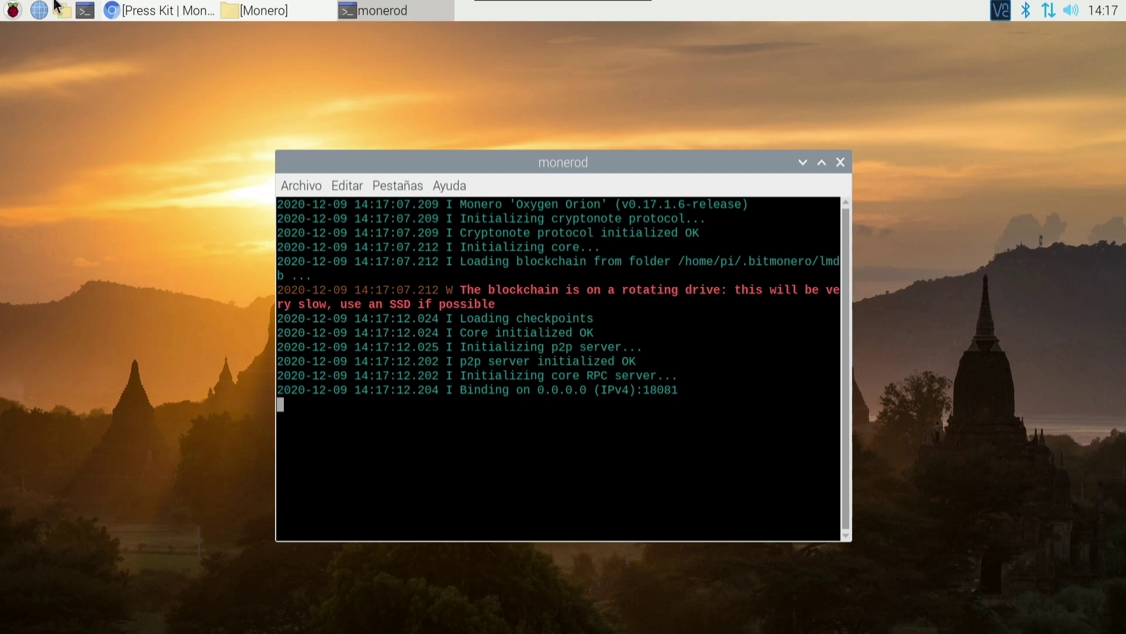
Display the Internet category with the Monero entry once more, and return to the monerod terminal.
{"action": "left_click", "coordinate": [13, 10]}
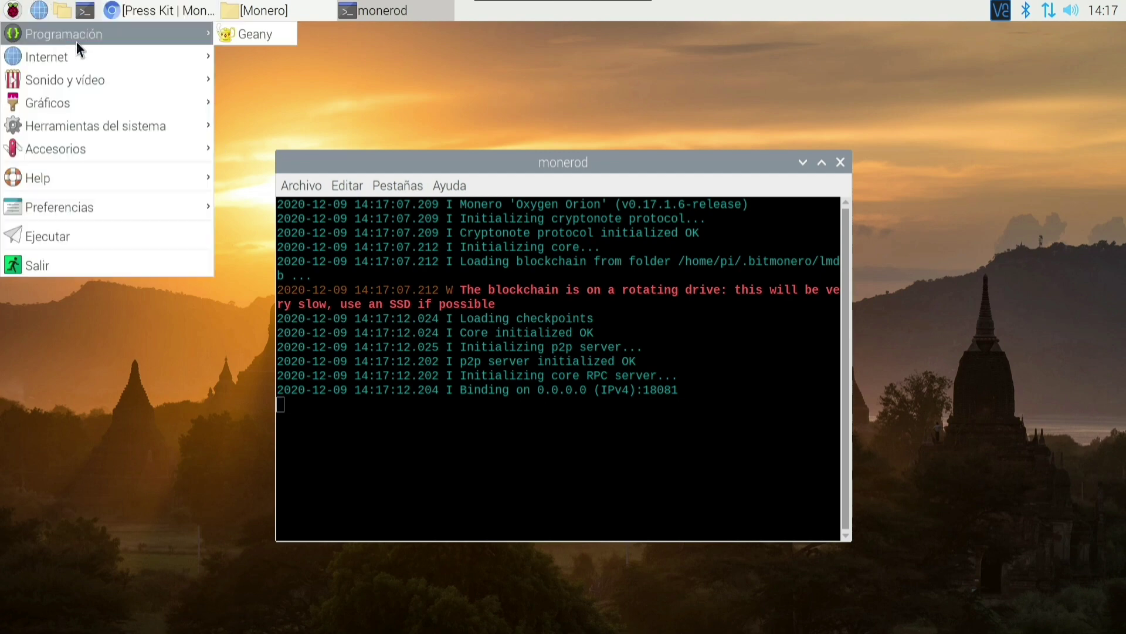
{"action": "mouse_move", "coordinate": [175, 51]}
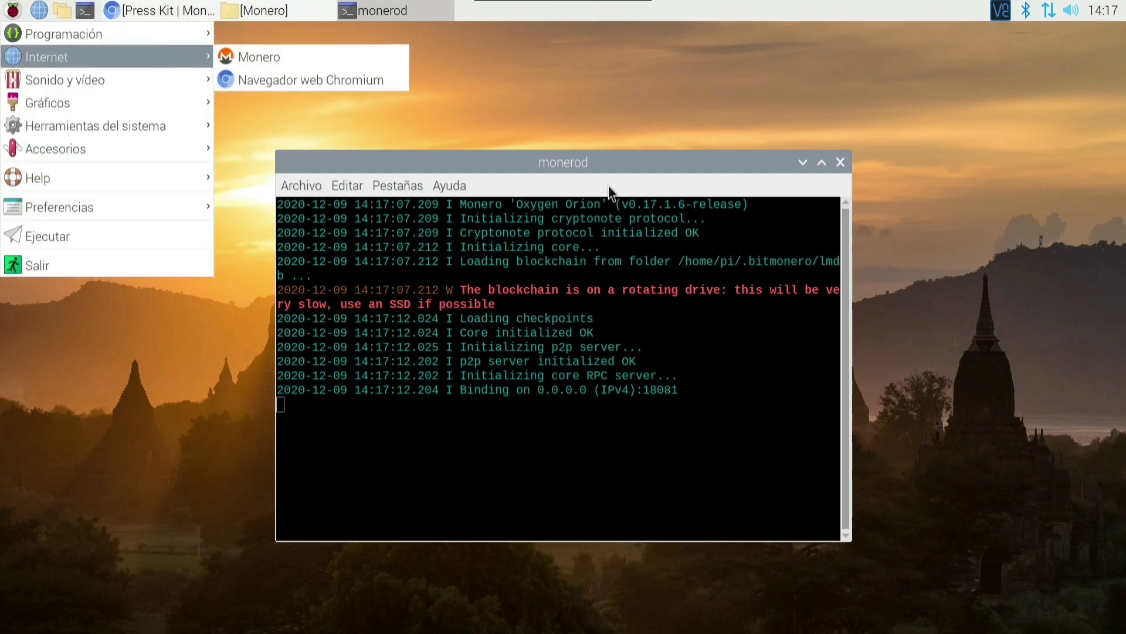
{"action": "left_click", "coordinate": [573, 163]}
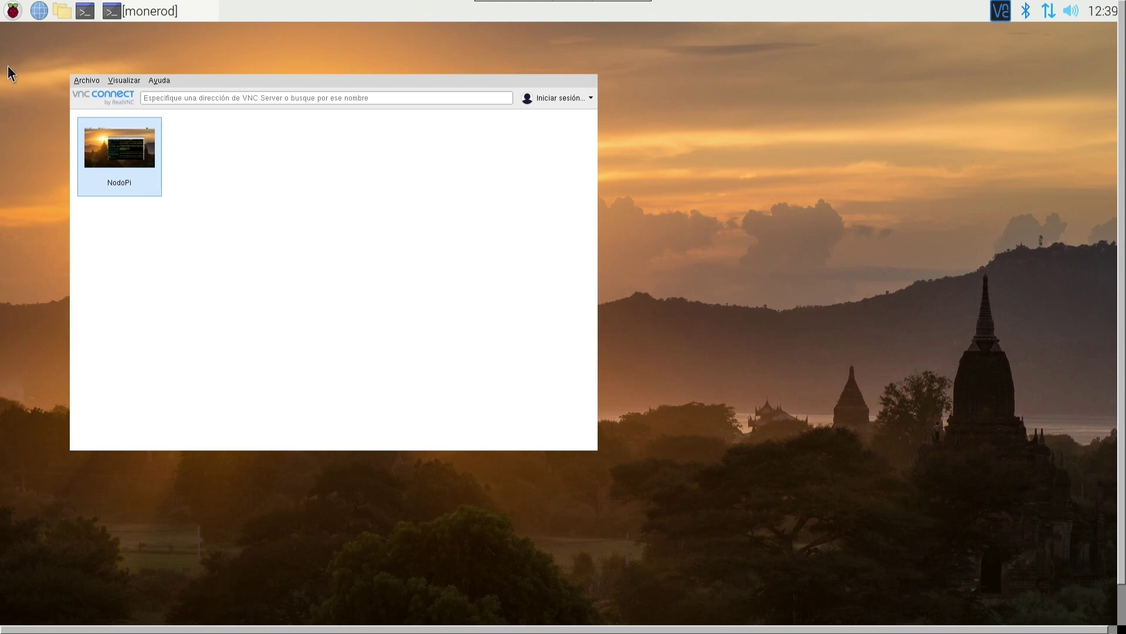
Review the SSH and VNC interface settings in the Raspberry Pi configuration beside the VNC Viewer window, and close the configuration.
{"action": "left_click", "coordinate": [13, 11]}
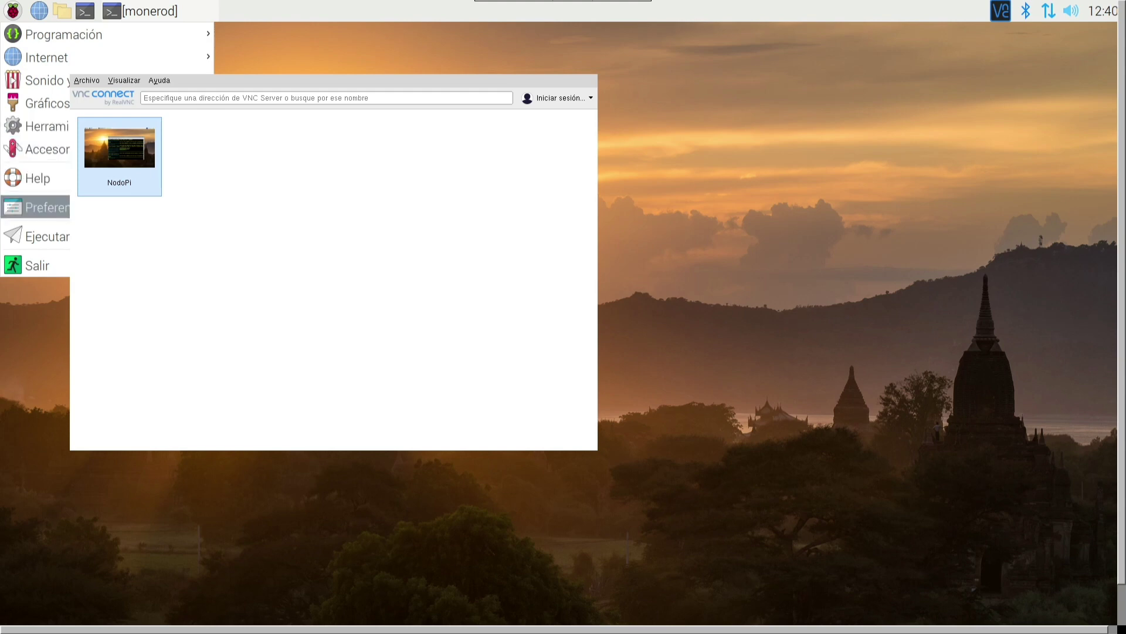
{"action": "key", "text": "Escape"}
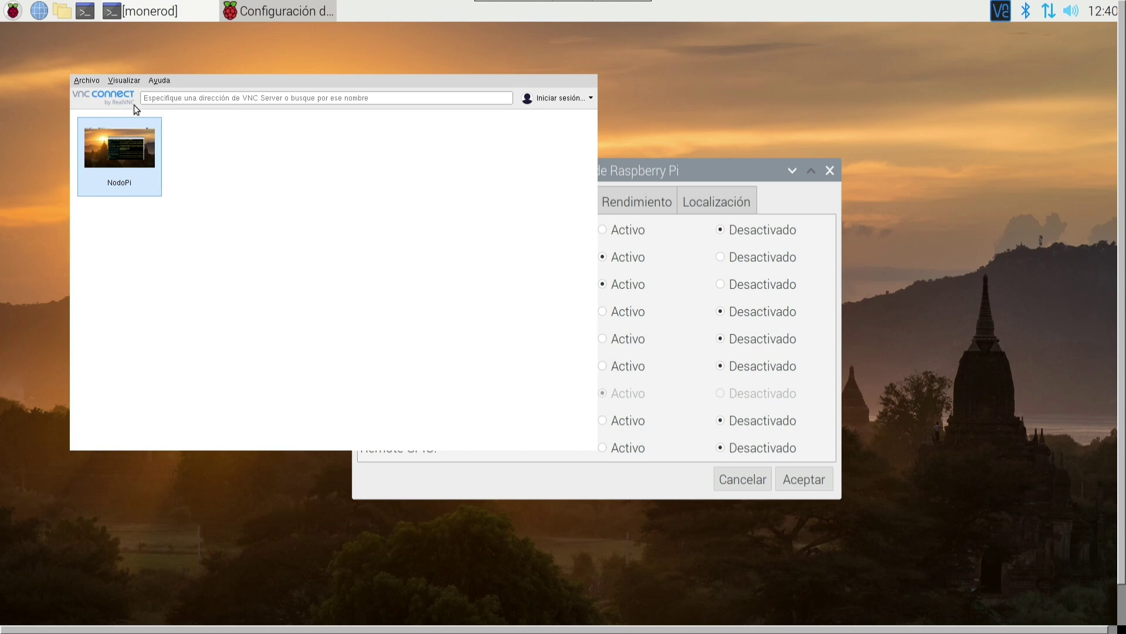
{"action": "left_click_drag", "start_coordinate": [197, 75], "coordinate": [137, 84]}
{"action": "left_click_drag", "start_coordinate": [629, 165], "coordinate": [833, 138]}
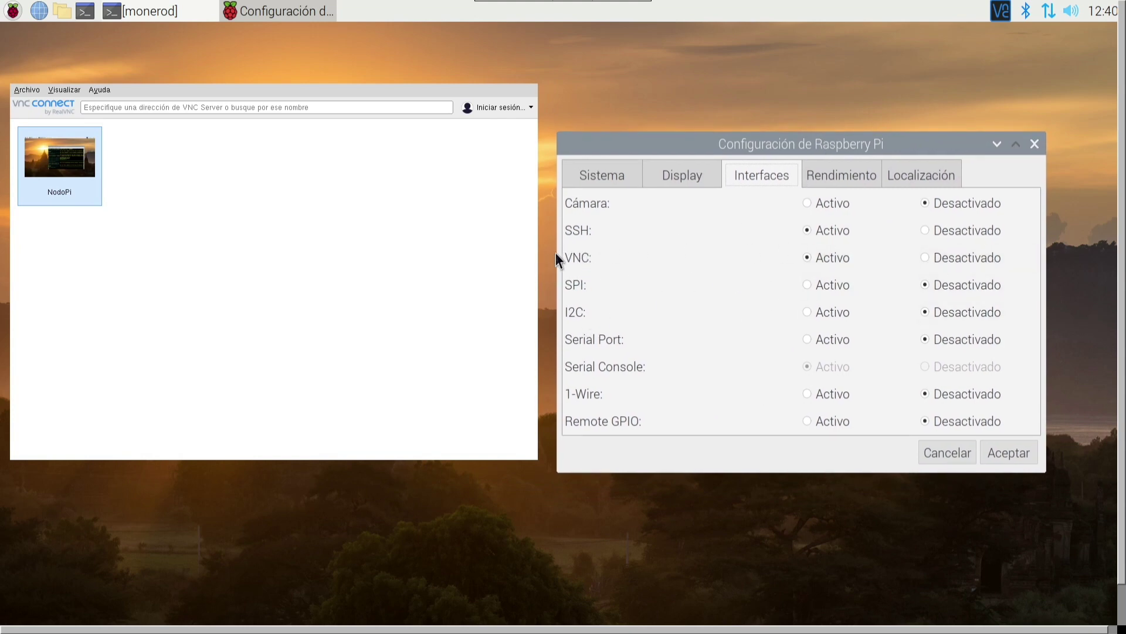
{"action": "left_click", "coordinate": [997, 458]}
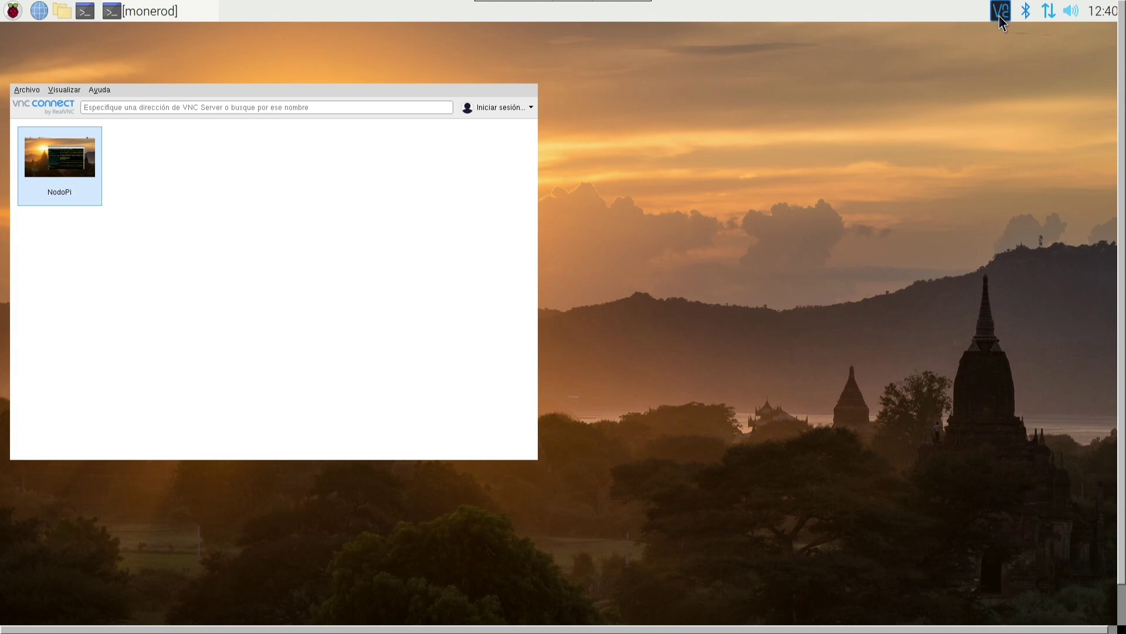
Open the VNC Server window, review its command options, and place the window beside VNC Viewer to expose its connectivity address.
{"action": "left_click", "coordinate": [1000, 17]}
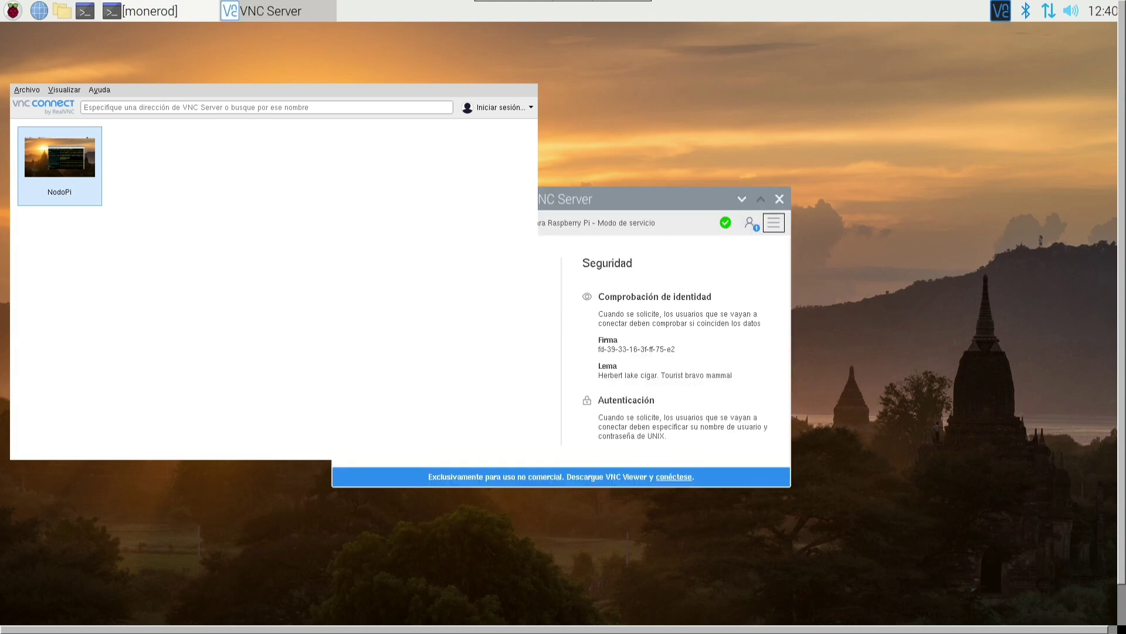
{"action": "left_click", "coordinate": [775, 223]}
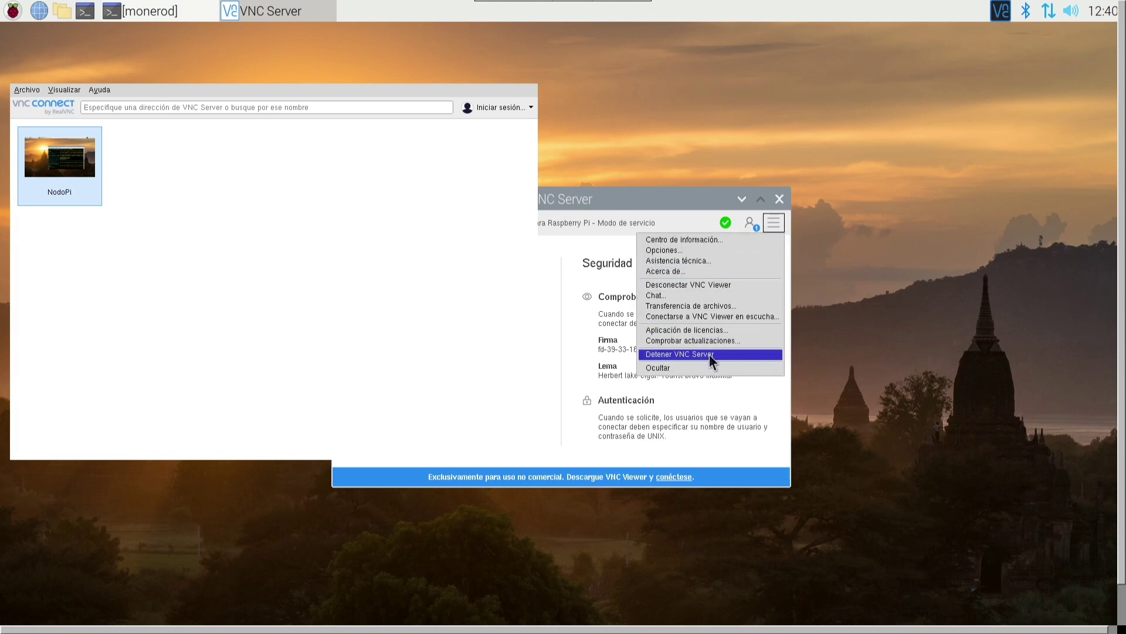
{"action": "left_click", "coordinate": [817, 238]}
{"action": "left_click", "coordinate": [765, 220]}
{"action": "left_click", "coordinate": [540, 311]}
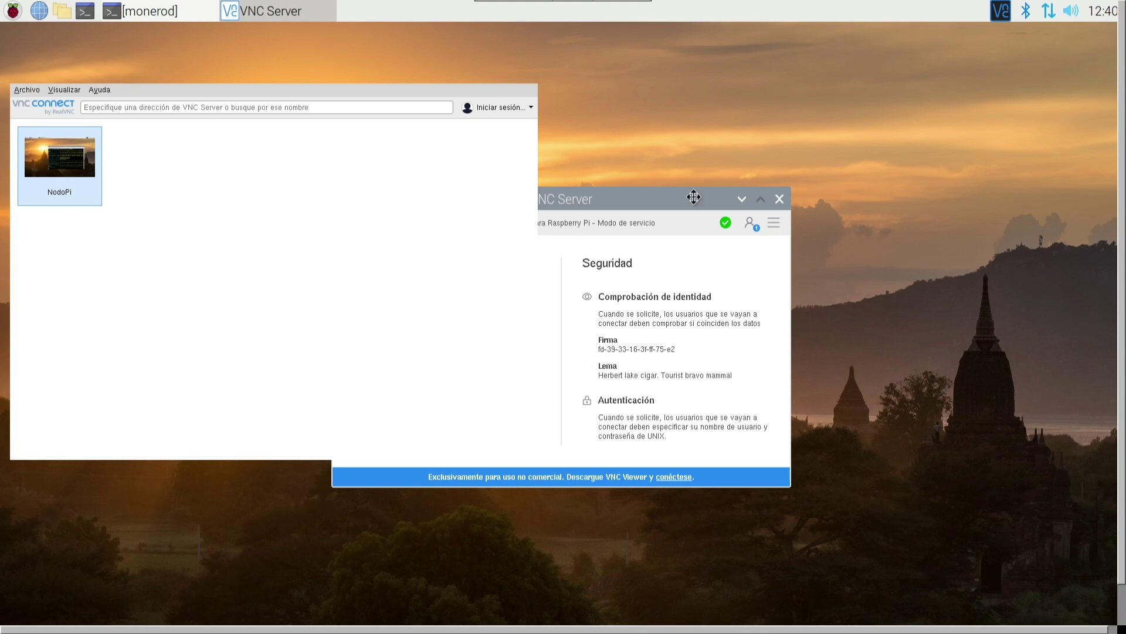
{"action": "left_click_drag", "start_coordinate": [639, 201], "coordinate": [889, 175]}
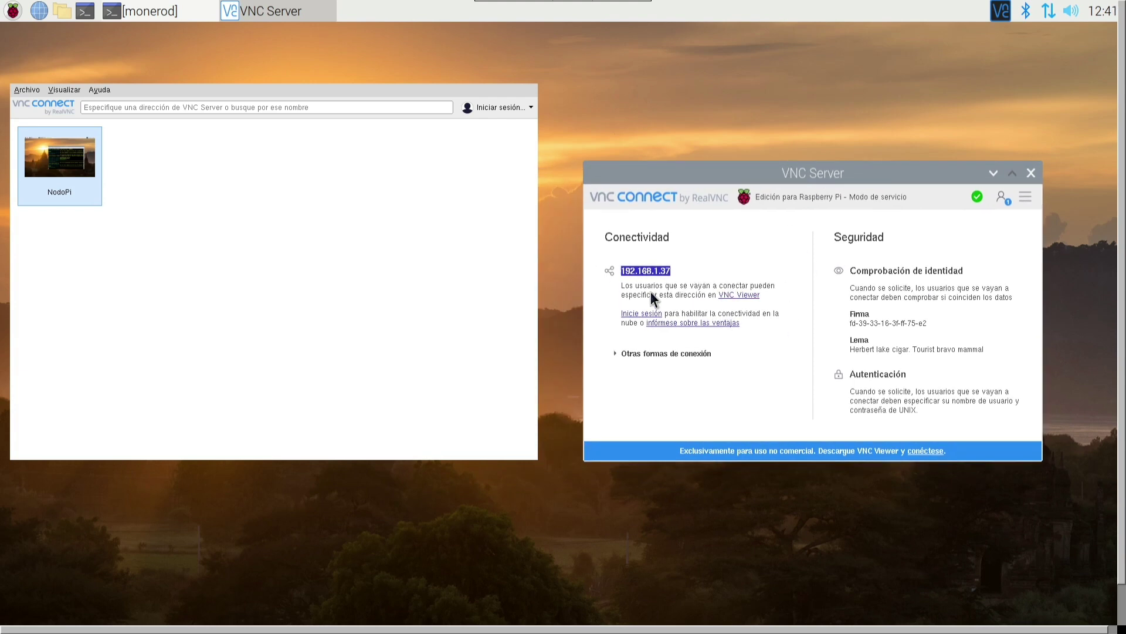